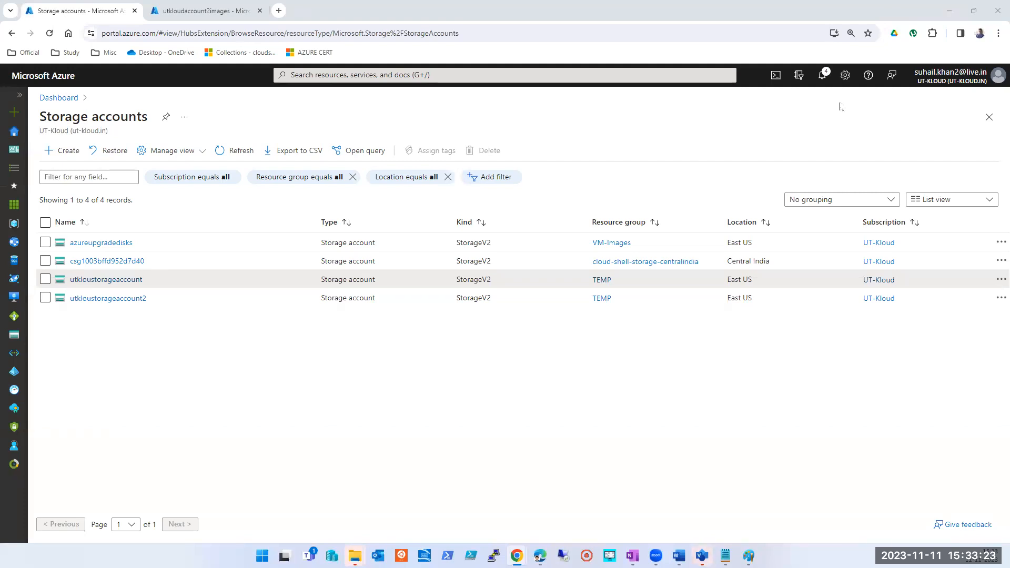
Open the overview of the utkloustorageaccount storage account and review its details
key(alt+Tab)
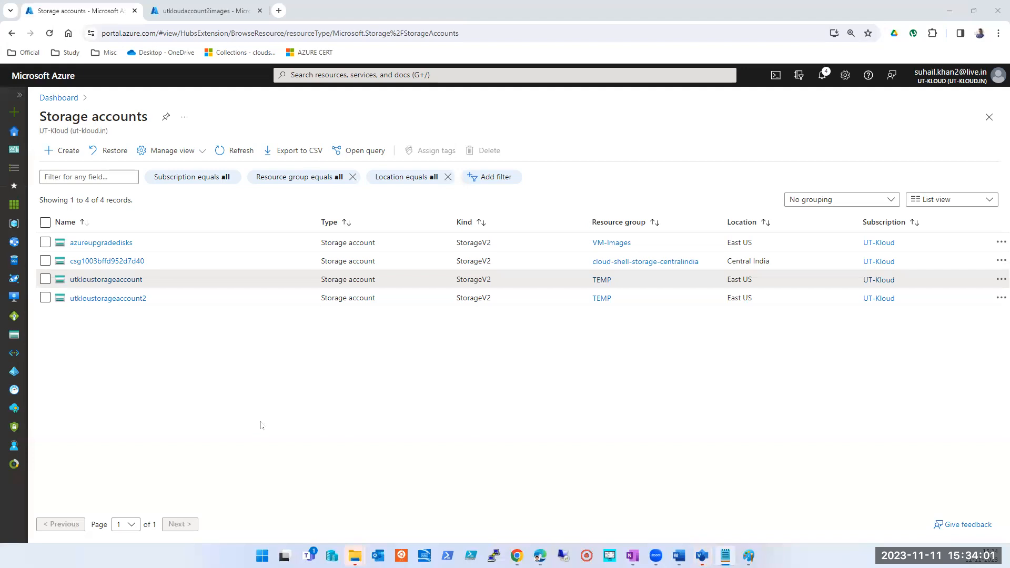
click(113, 280)
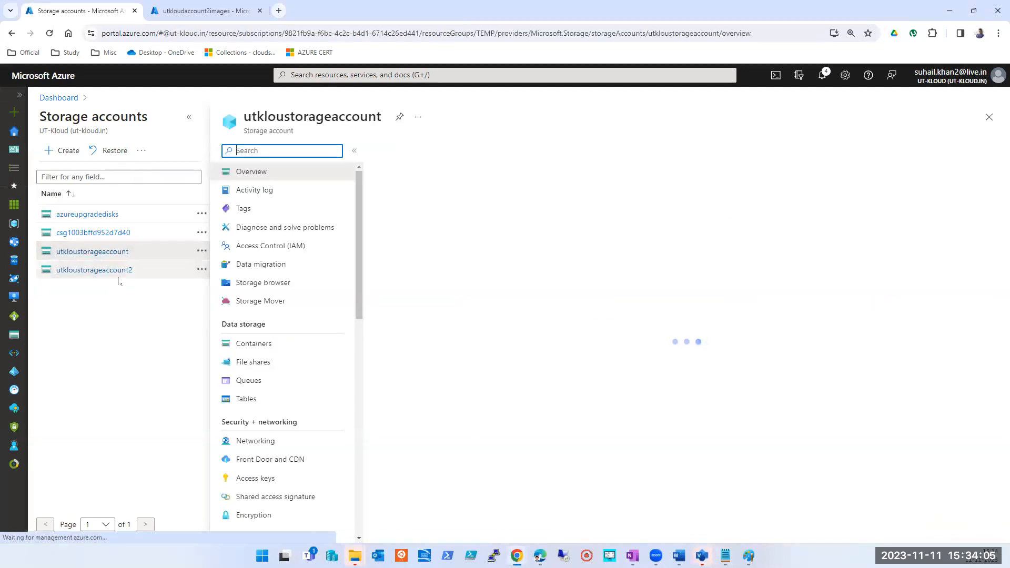
click(188, 117)
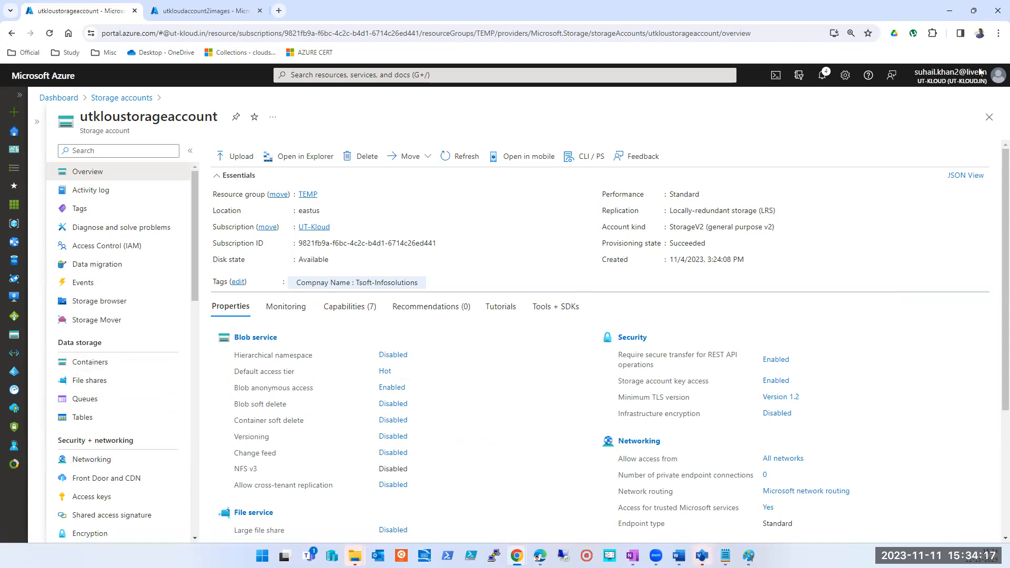
Return to the storage accounts list and open the overview of utkloustorageaccount2
click(990, 117)
click(99, 298)
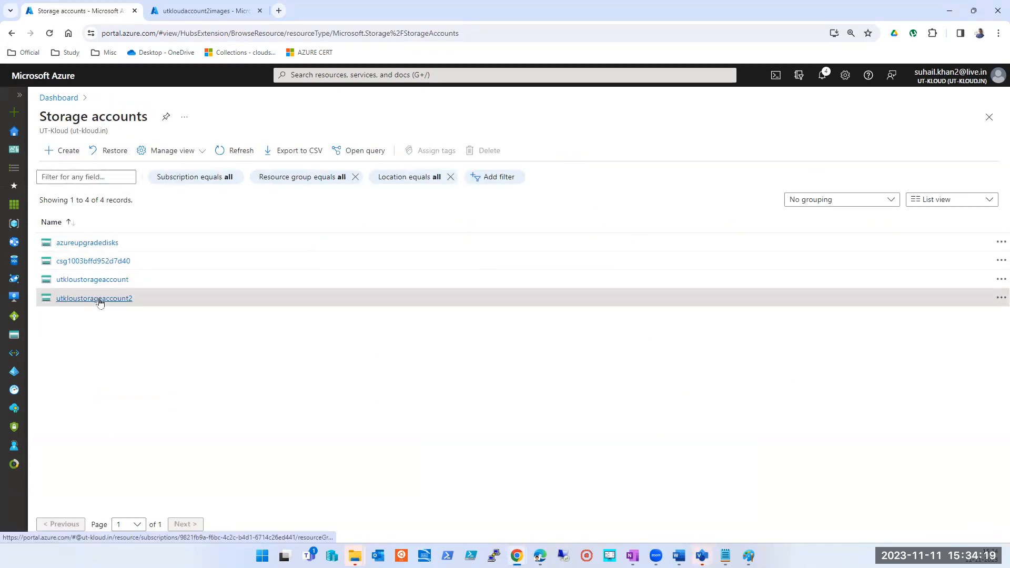
click(188, 117)
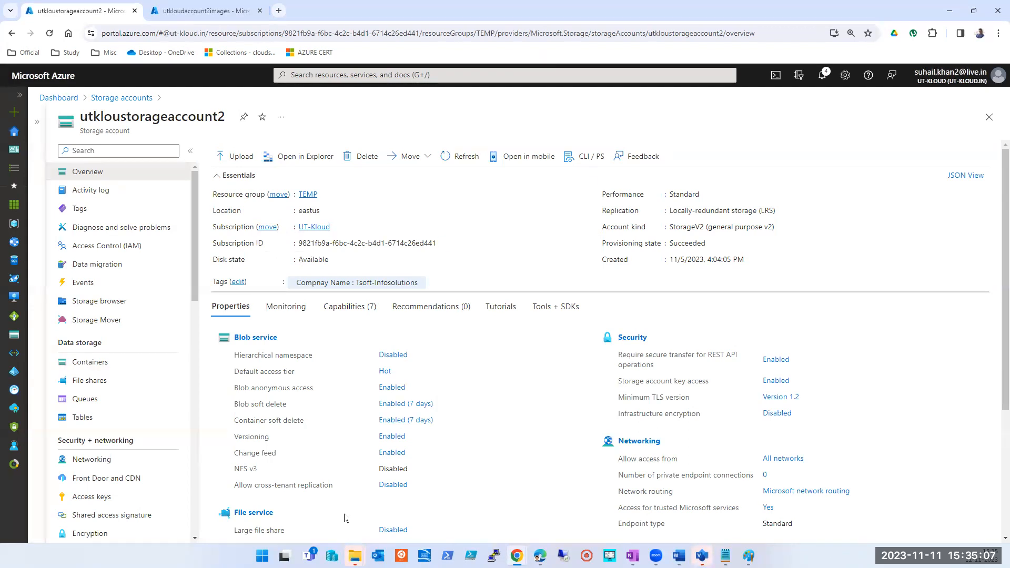
Search the installed apps for "EX" and launch Microsoft Azure Storage Explorer
click(262, 556)
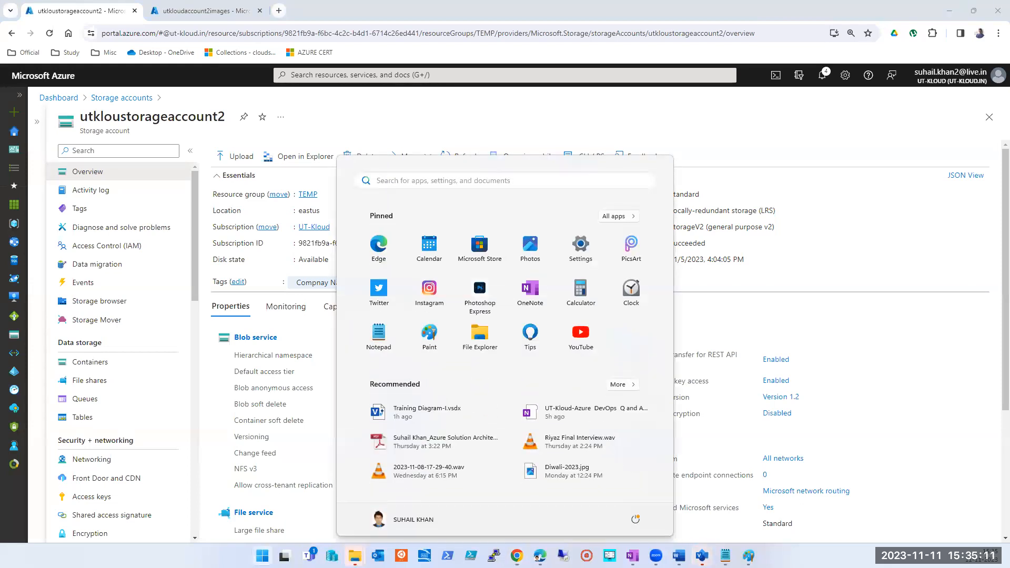
text(EX)
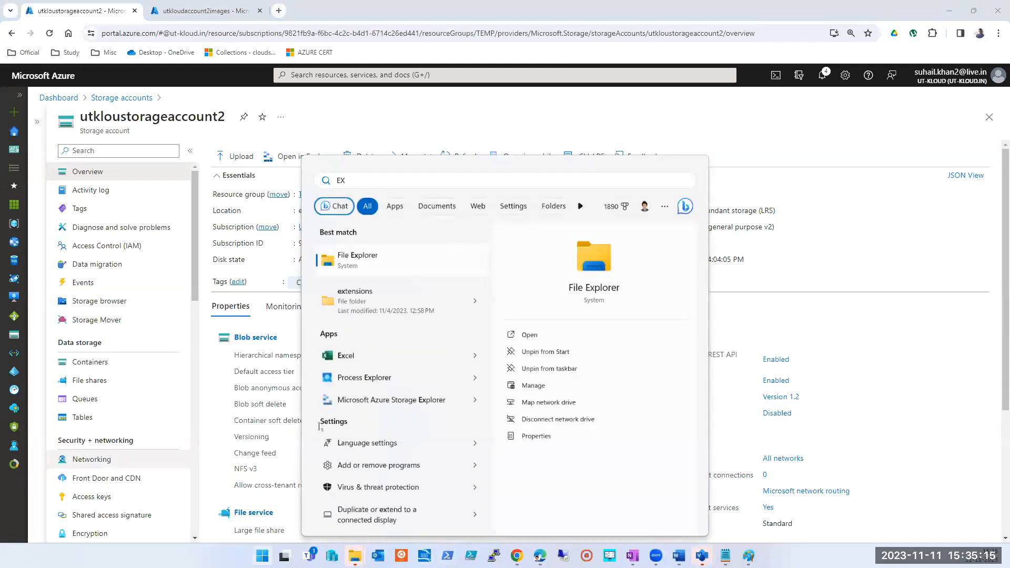
click(389, 400)
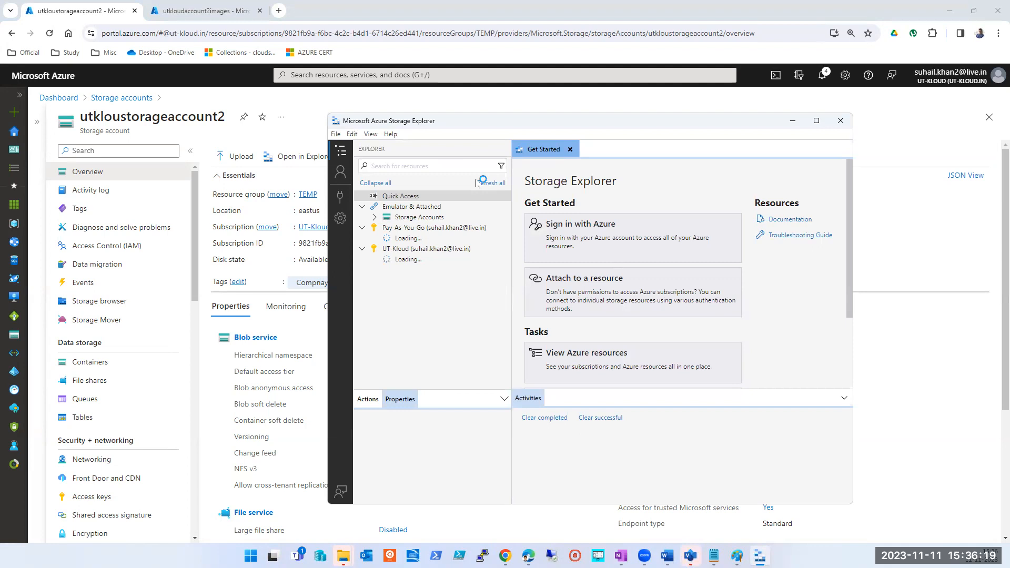
Try to load the resources under the Pay-As-You-Go and UT-Kloud subscriptions, closing the error details
click(412, 230)
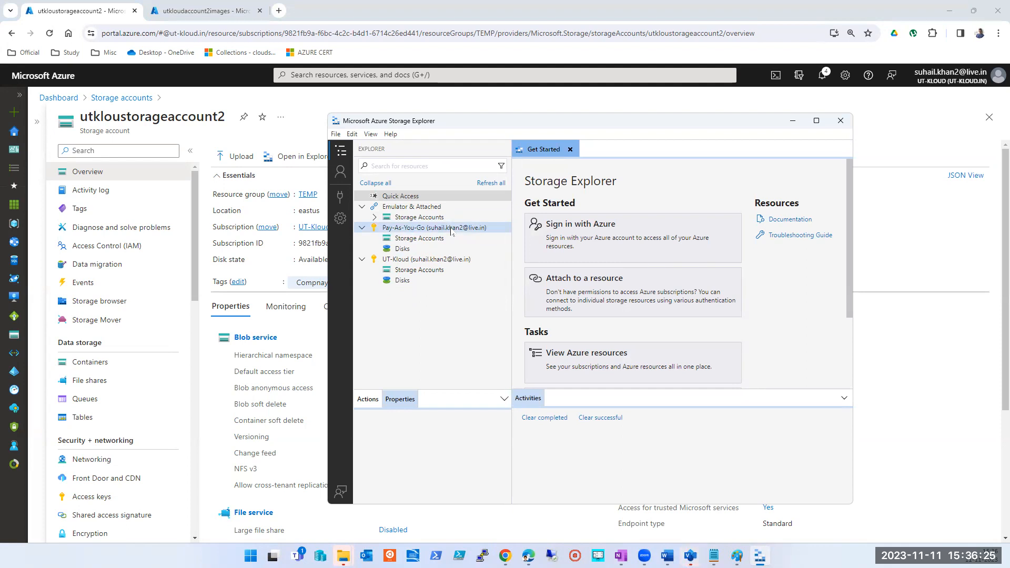
click(450, 231)
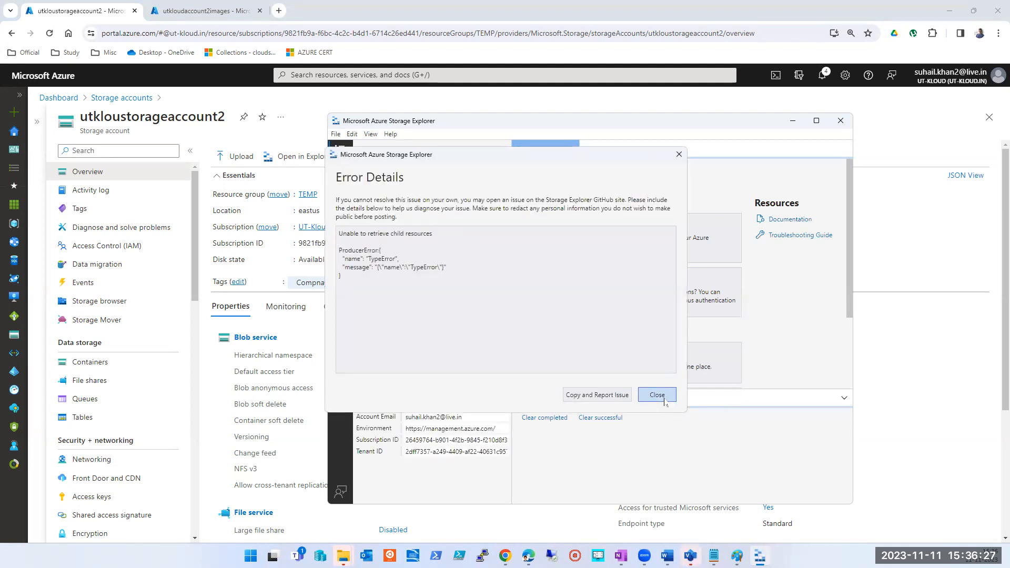
click(657, 395)
click(421, 270)
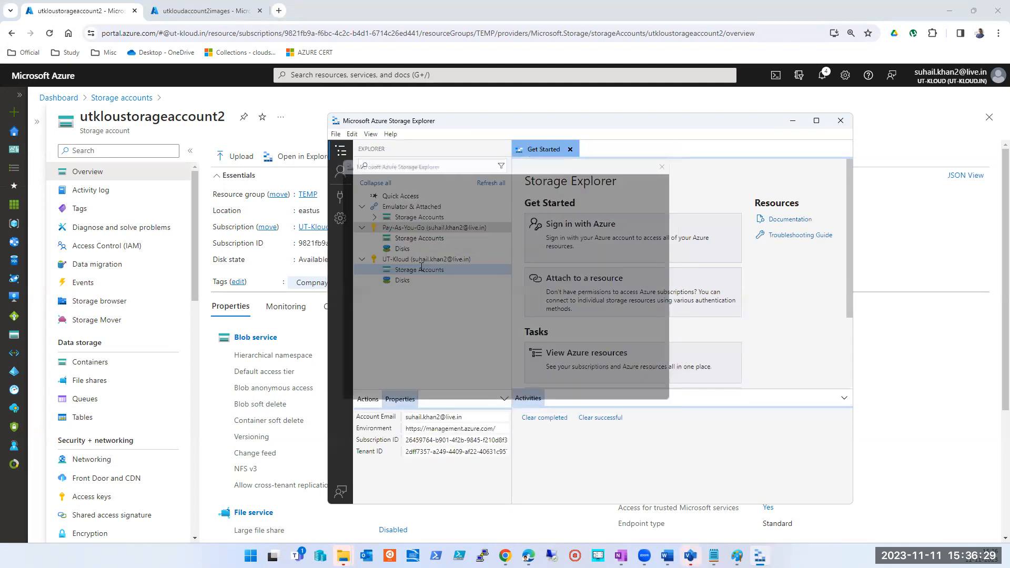
click(660, 395)
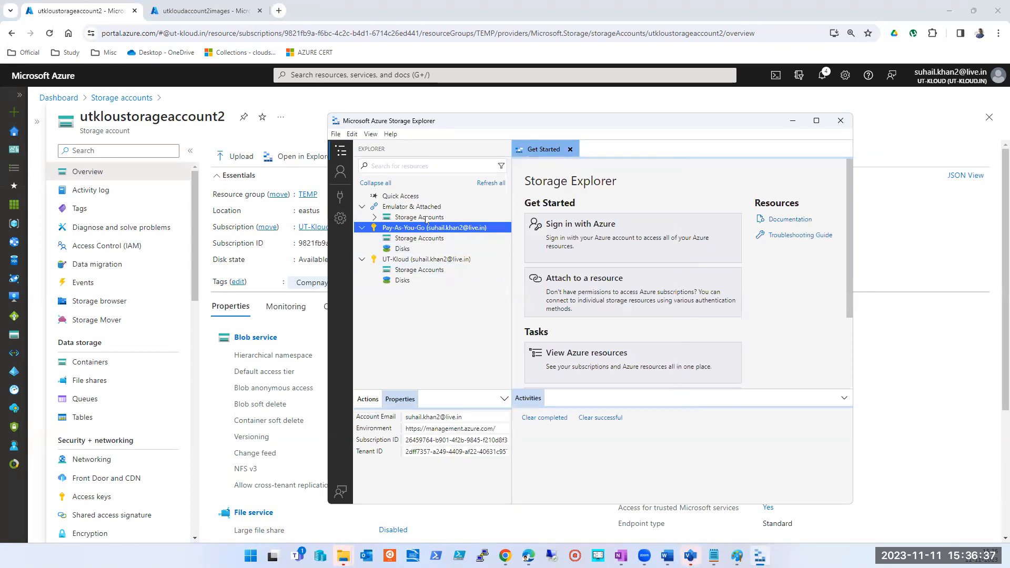
Check the Storage Accounts entries under Emulator & Attached and Pay-As-You-Go
click(418, 218)
click(422, 227)
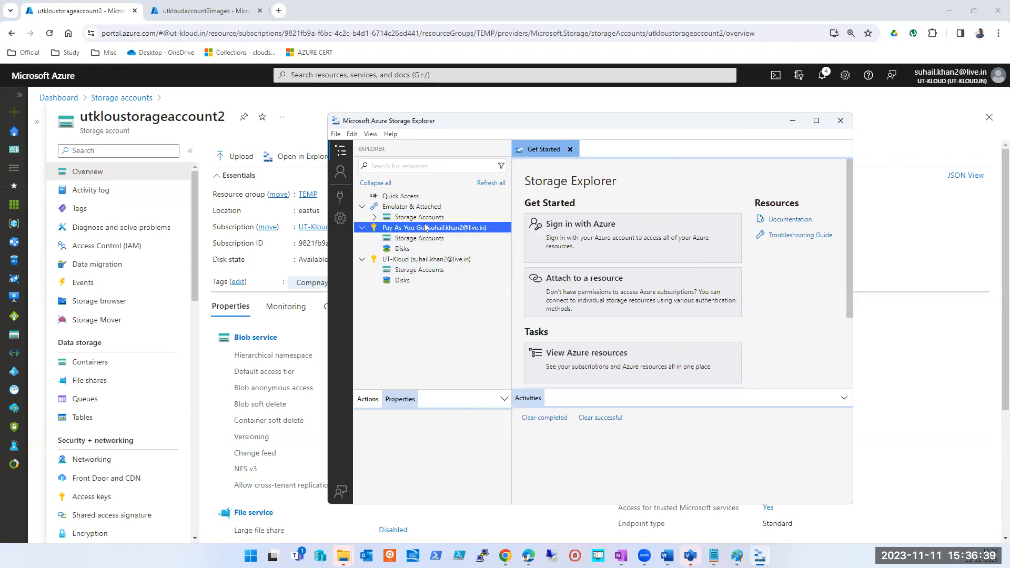
click(425, 218)
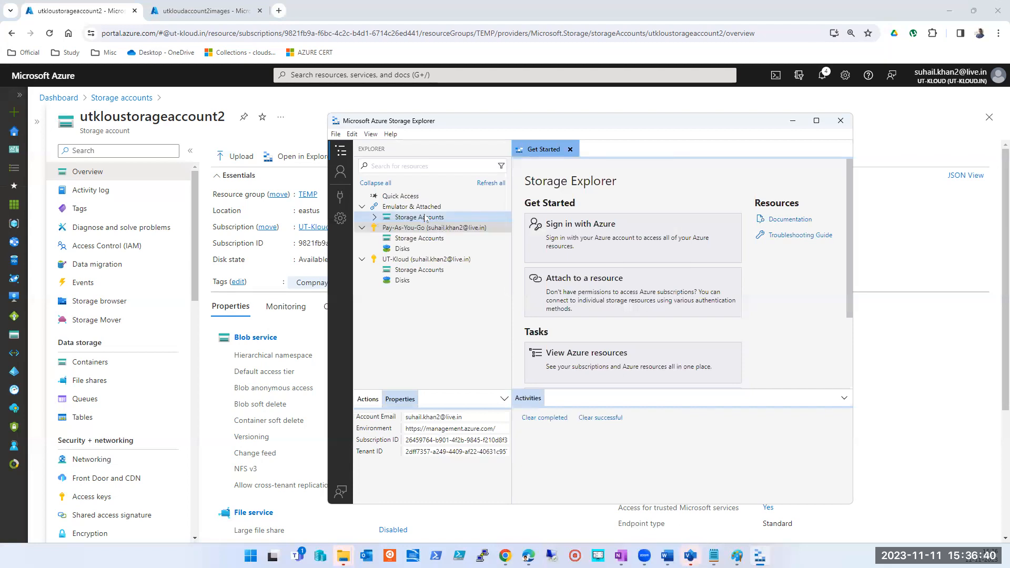
click(408, 239)
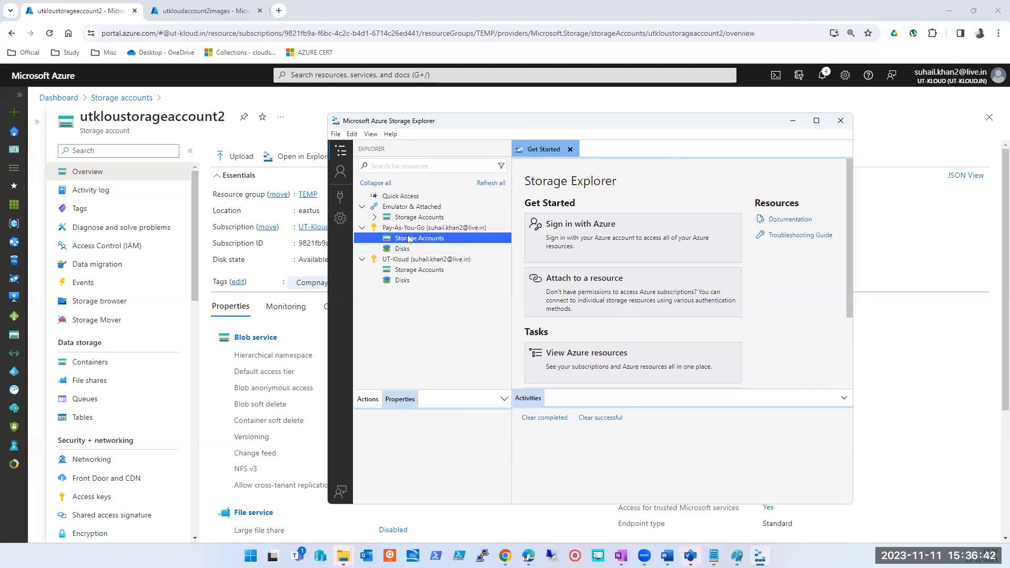
click(707, 30)
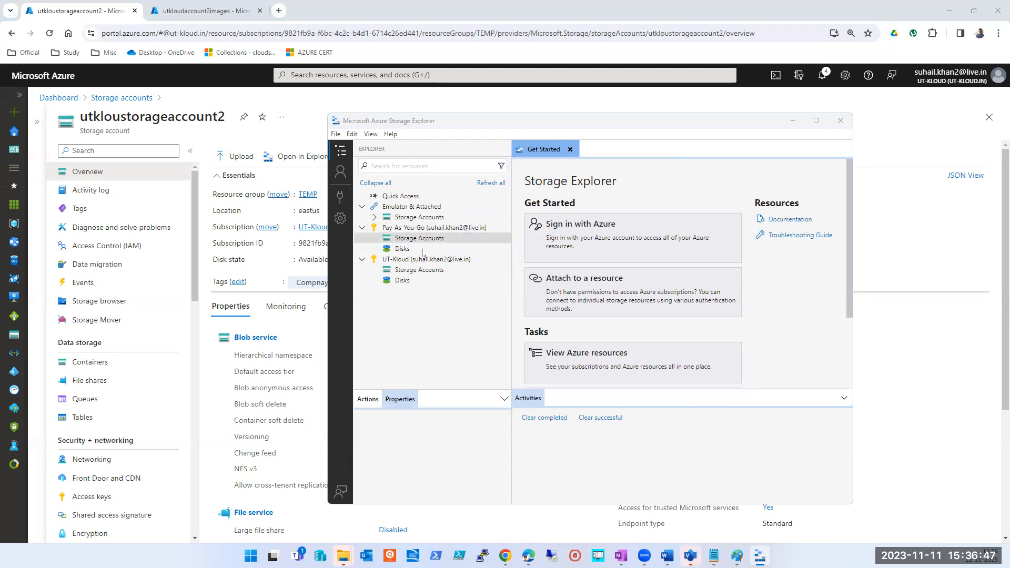
Collapse every top-level node in the resource tree and check the properties of the Pay-As-You-Go and UT-Kloud subscriptions
click(362, 227)
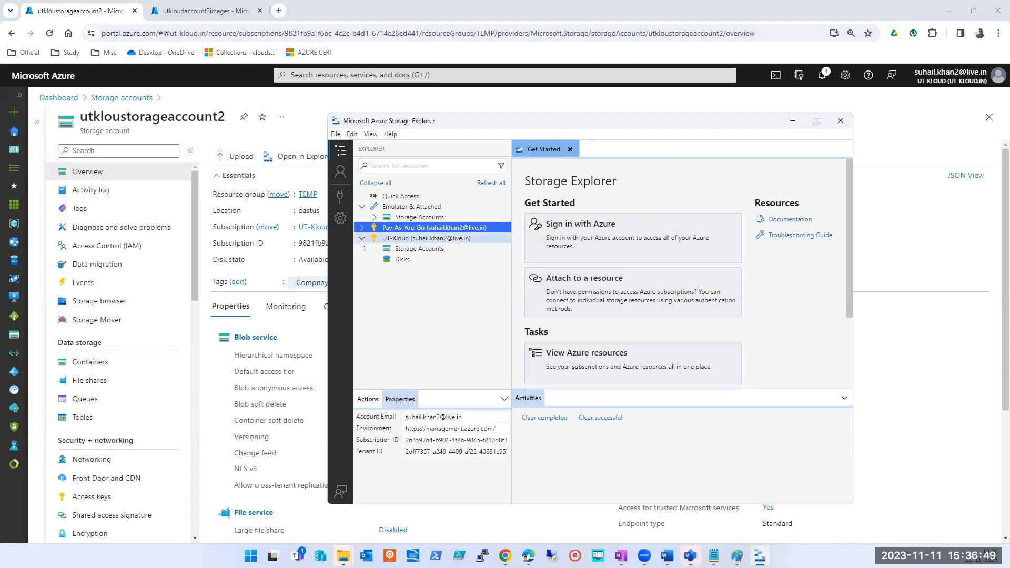
click(362, 238)
click(362, 206)
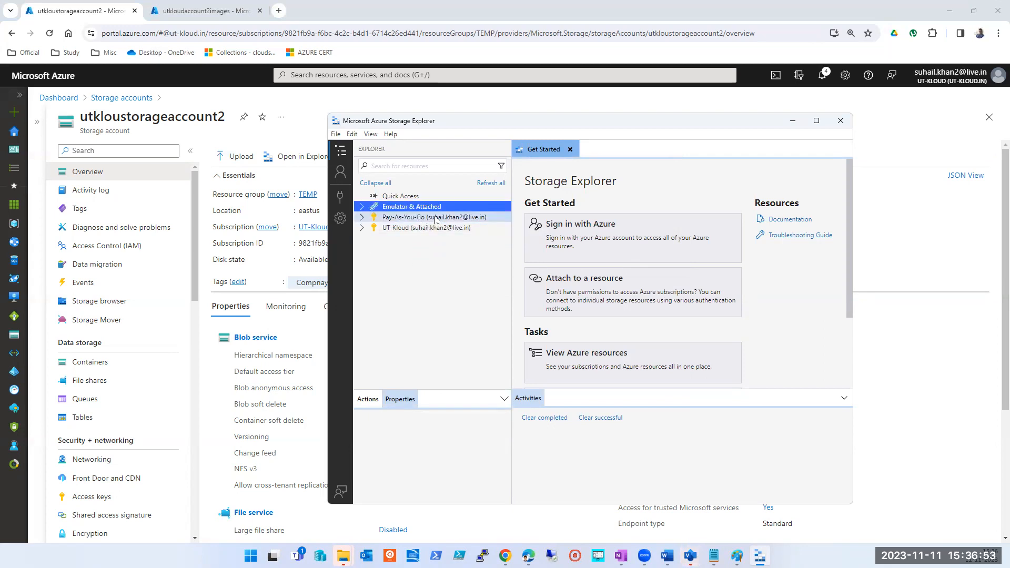
click(427, 218)
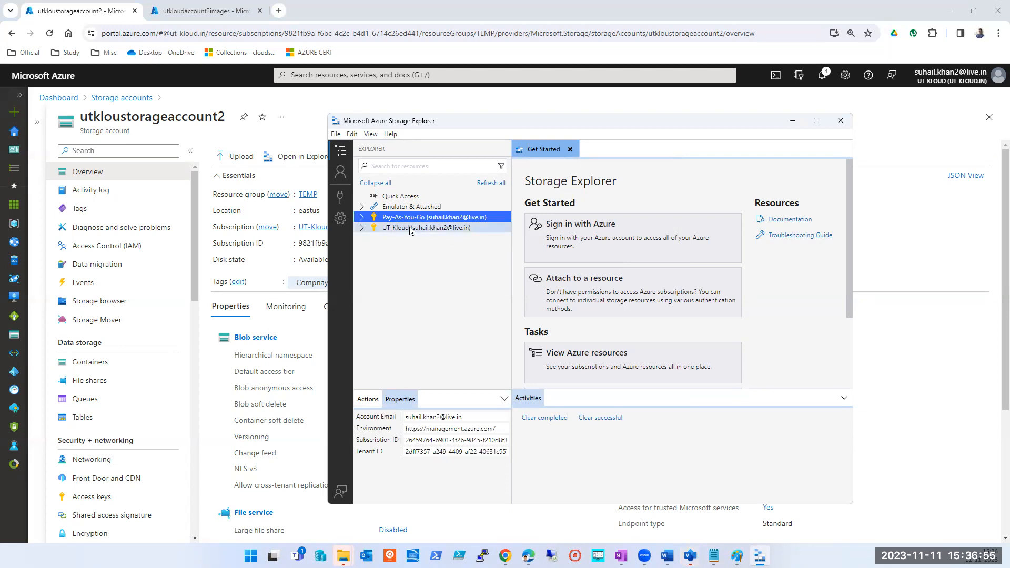
click(410, 228)
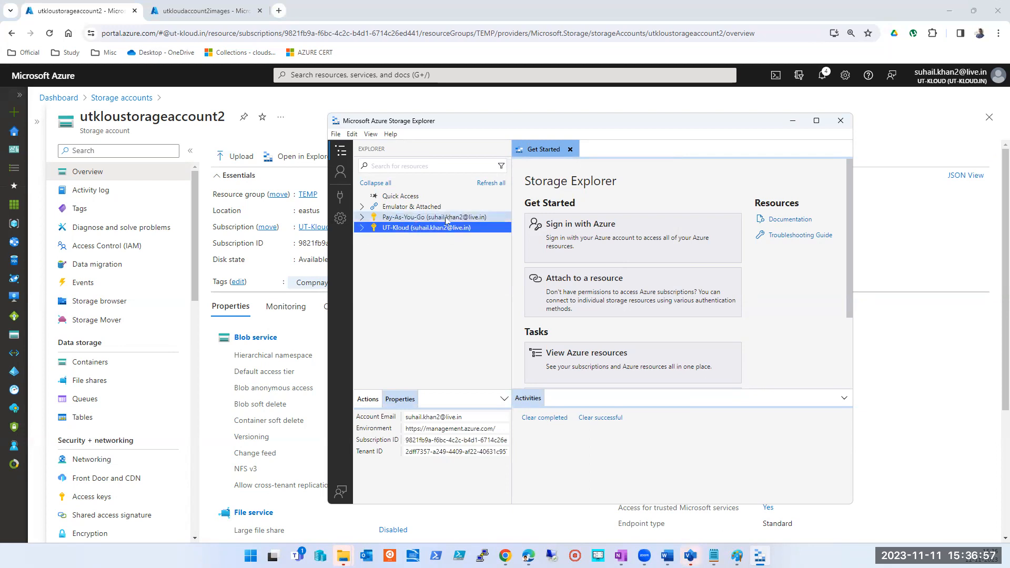
Refresh all resources, retry loading the subscription contents, dismiss the error details and select the UT-Kloud subscription
click(491, 183)
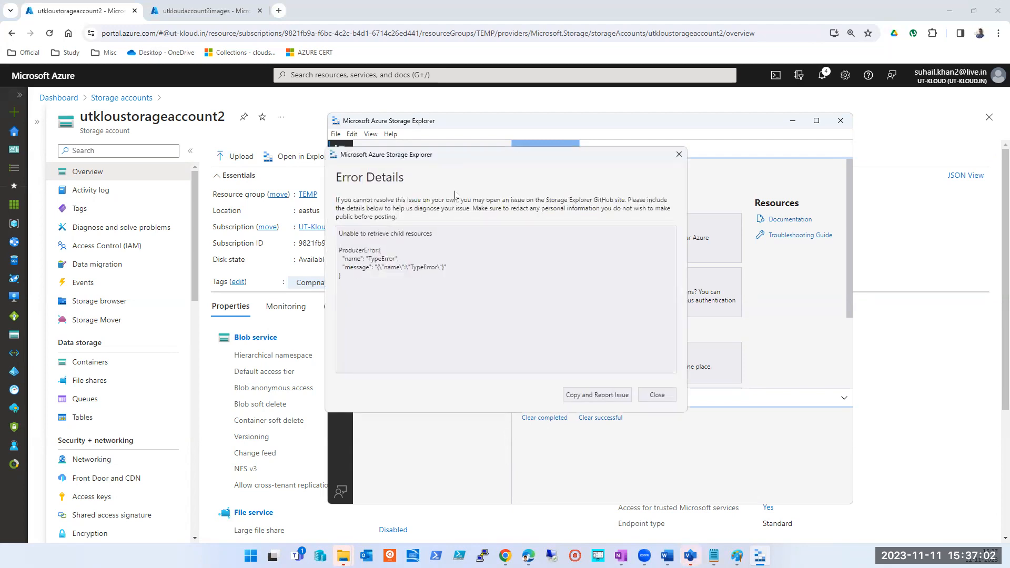
click(655, 395)
click(412, 251)
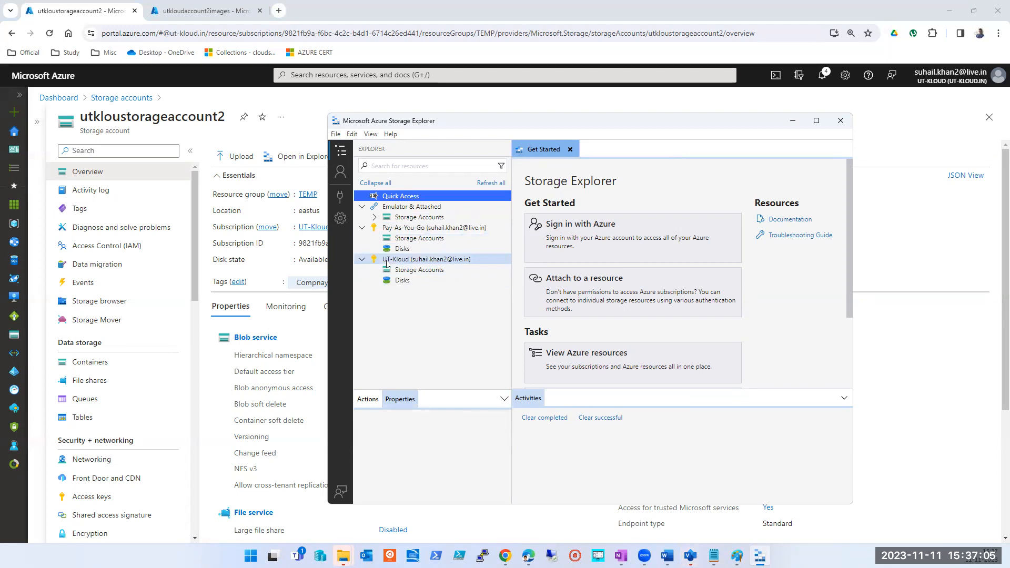
click(664, 399)
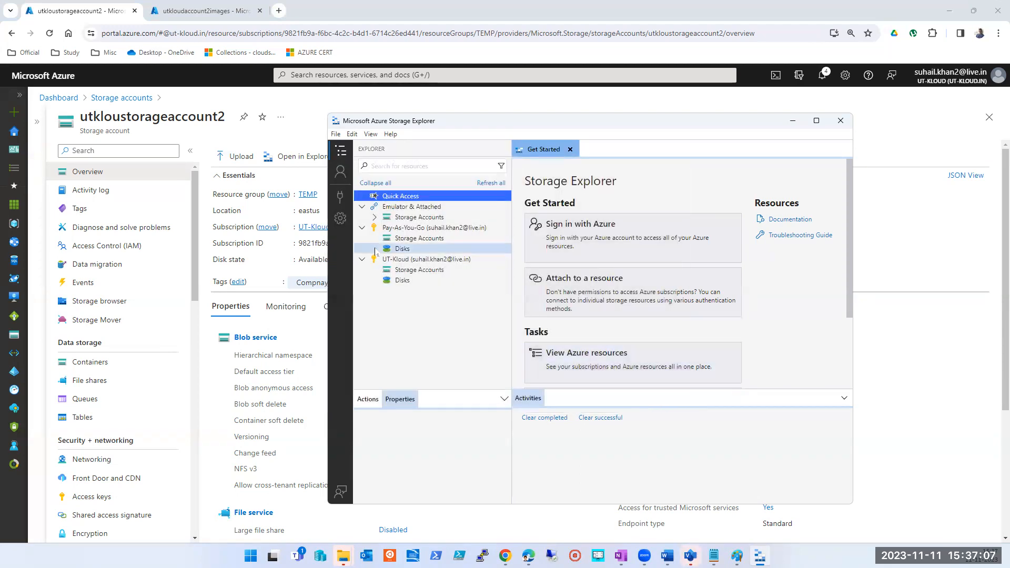
click(426, 260)
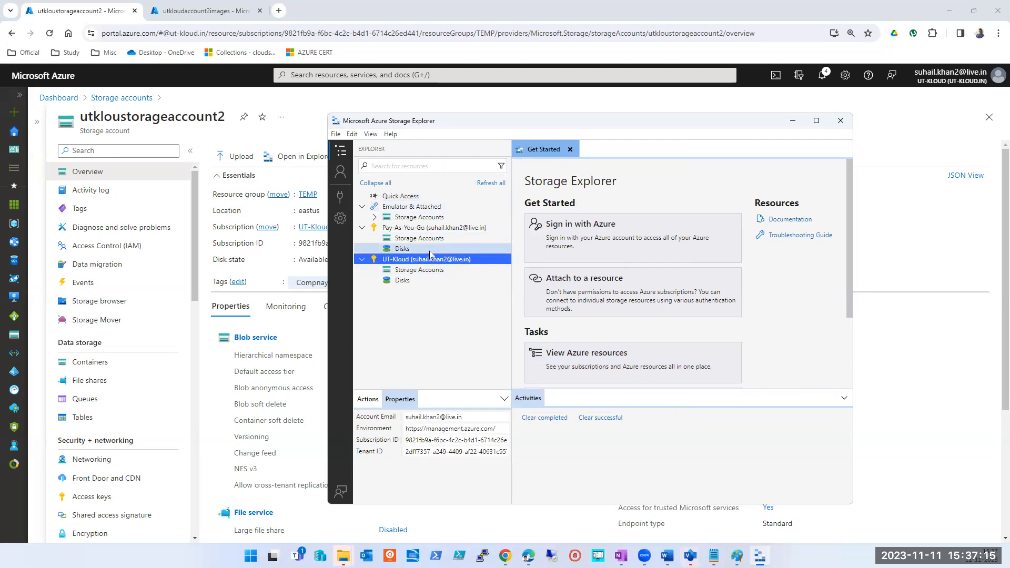
Open Access Control (IAM) for utkloustorageaccount2 in the Azure portal and look into adding a role assignment
click(93, 247)
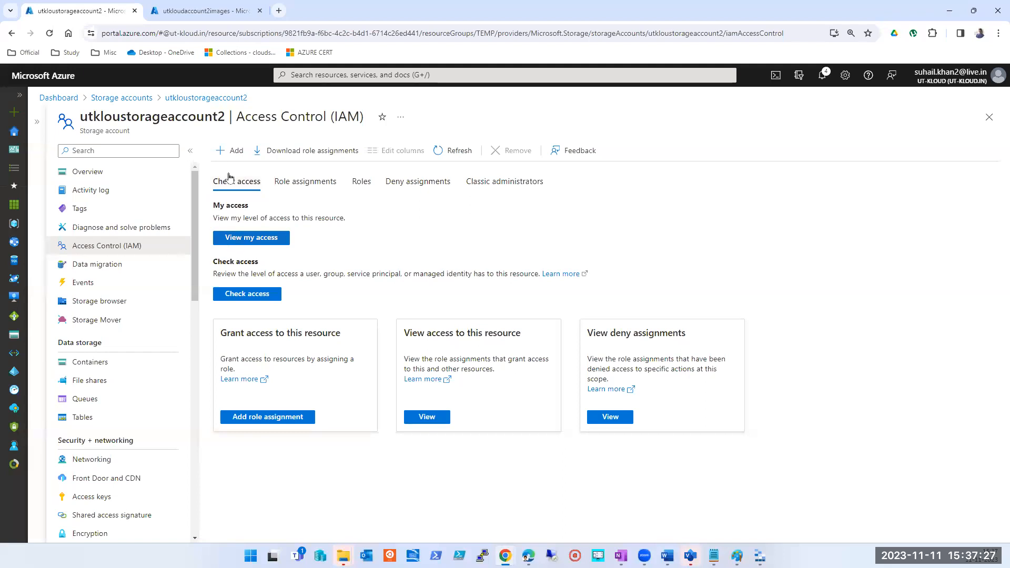
click(232, 150)
click(234, 172)
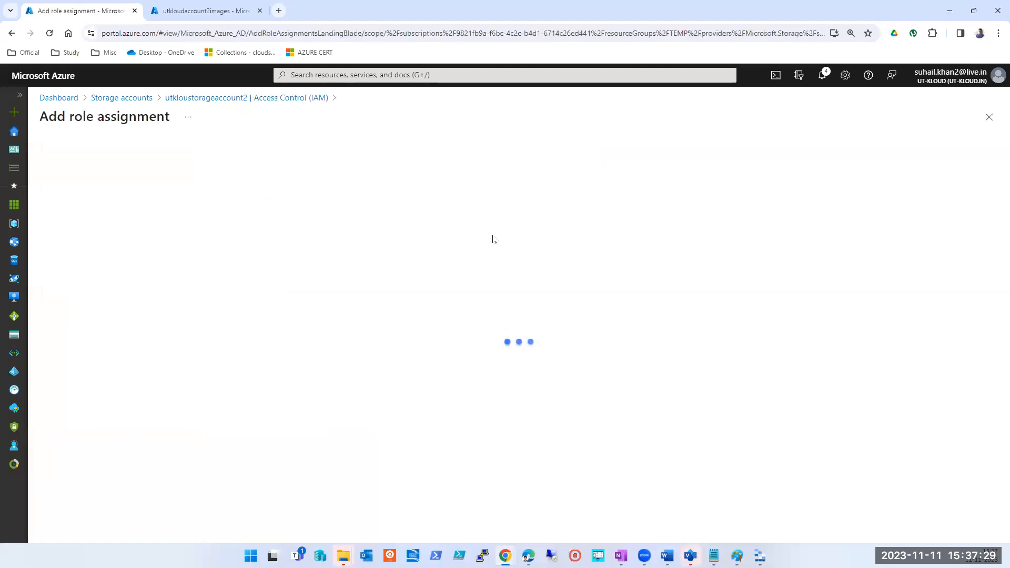
click(989, 117)
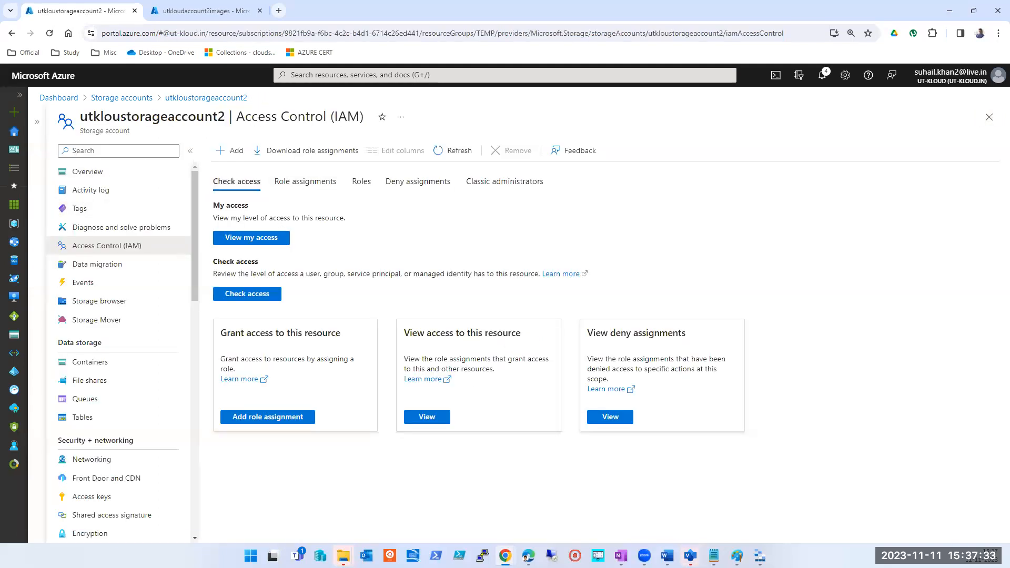
click(760, 556)
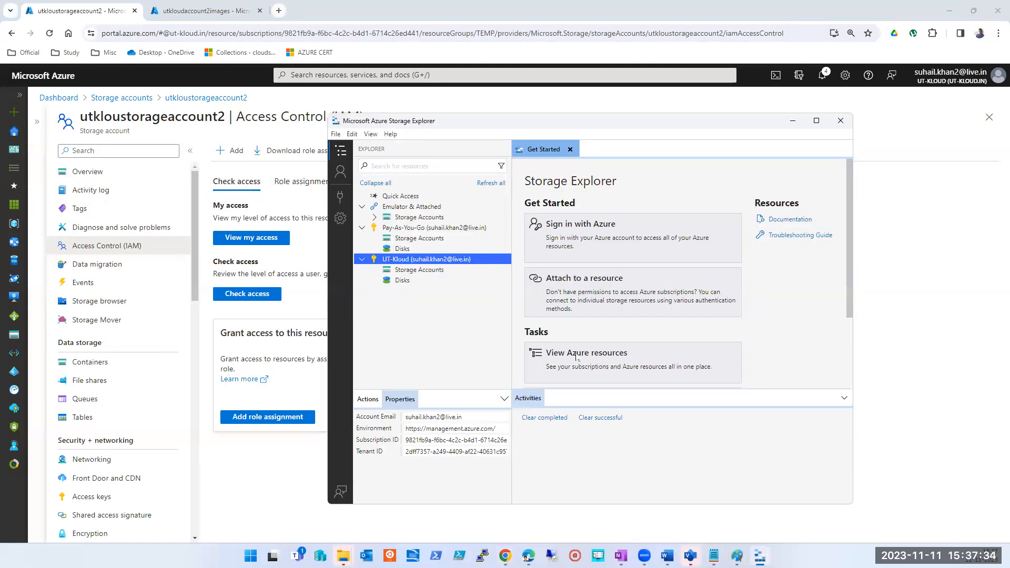
click(407, 271)
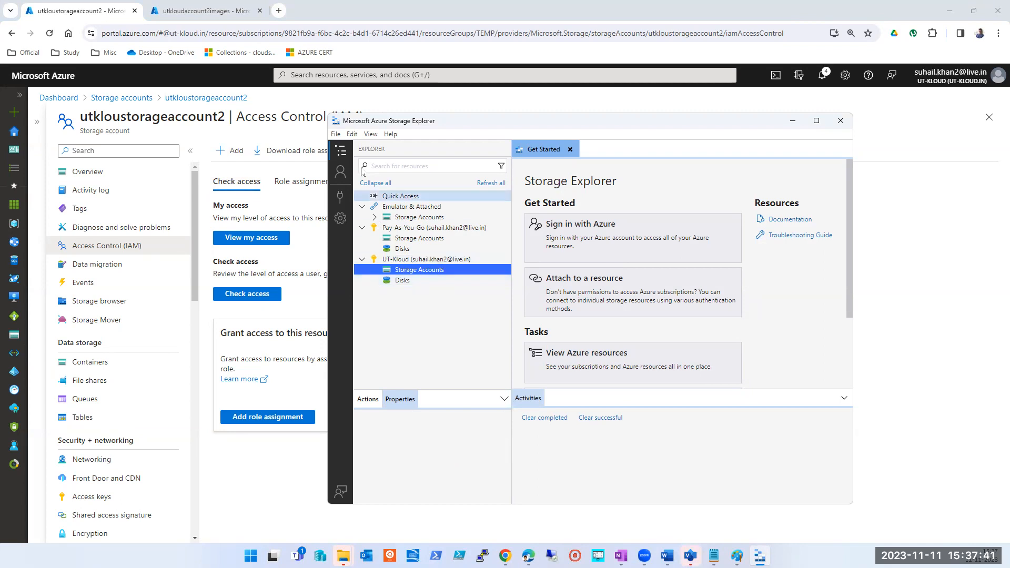
click(345, 155)
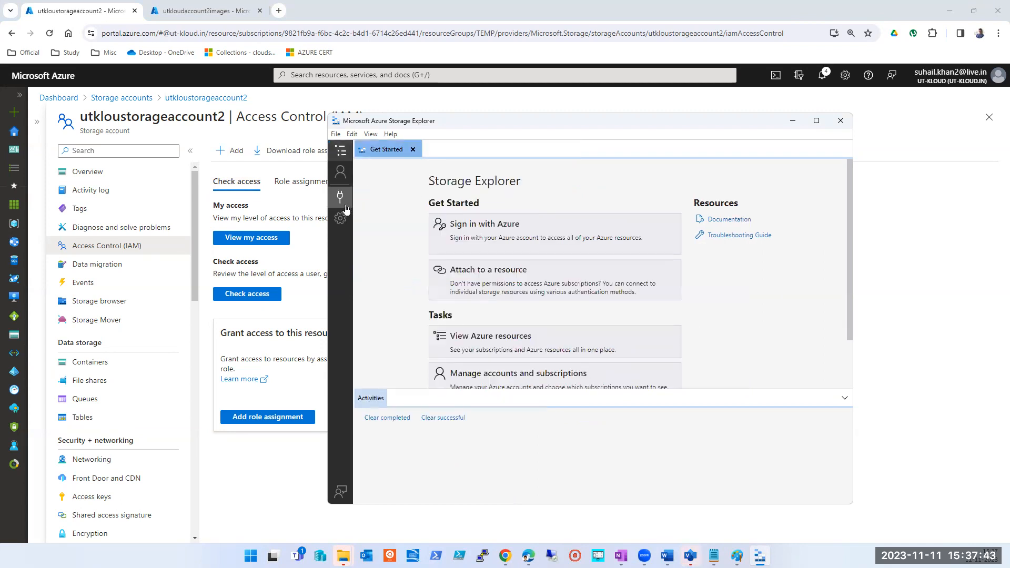
click(344, 489)
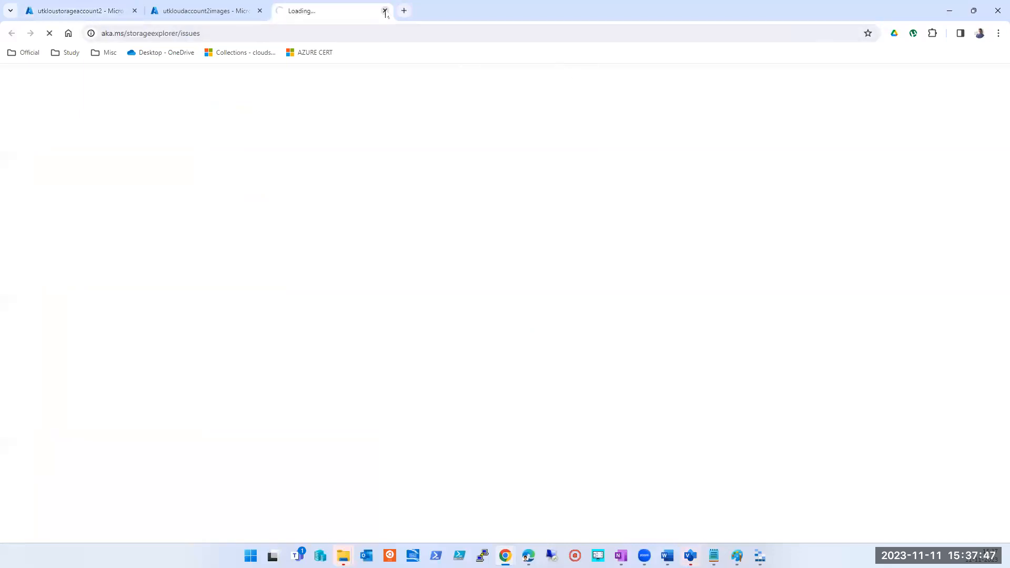
click(385, 10)
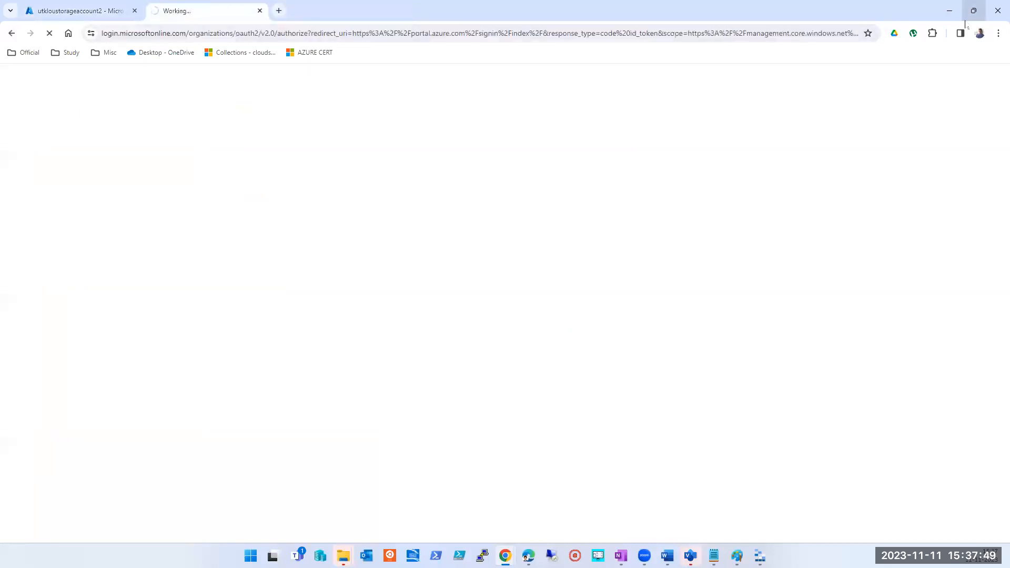
Switch back to Microsoft Azure Storage Explorer and open account management to check the tenants and subscriptions
click(760, 555)
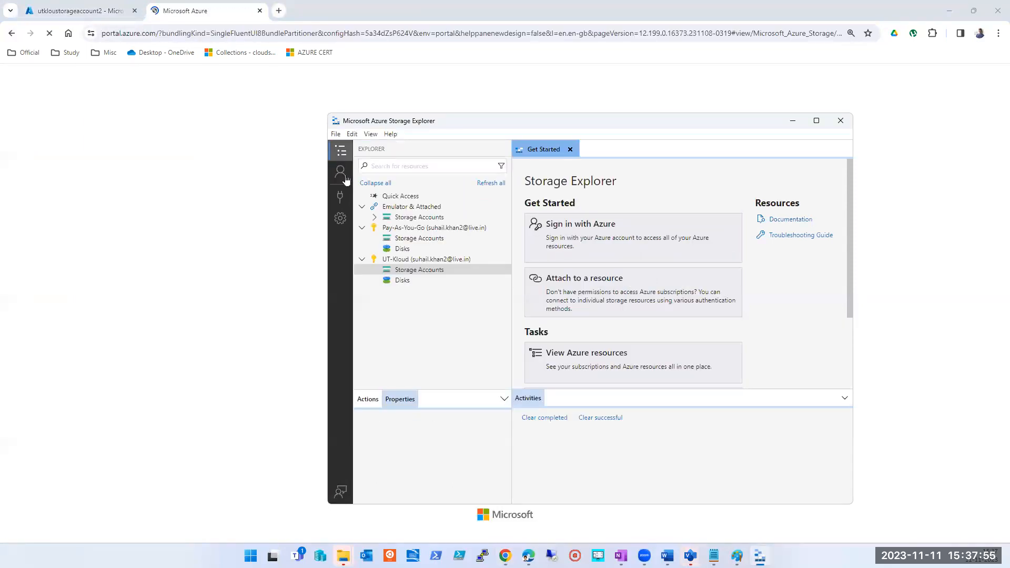
click(415, 229)
right_click(415, 229)
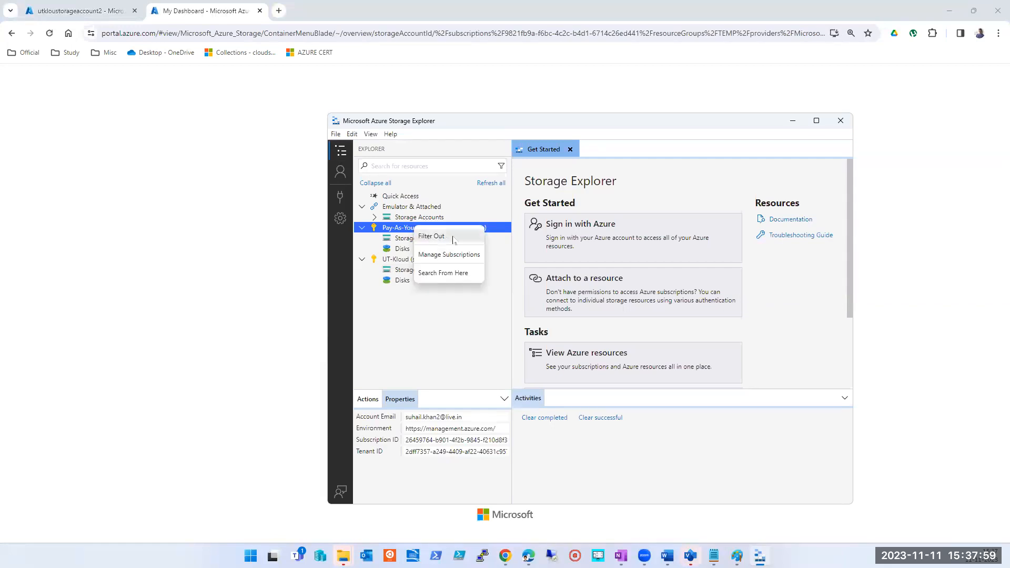
click(340, 172)
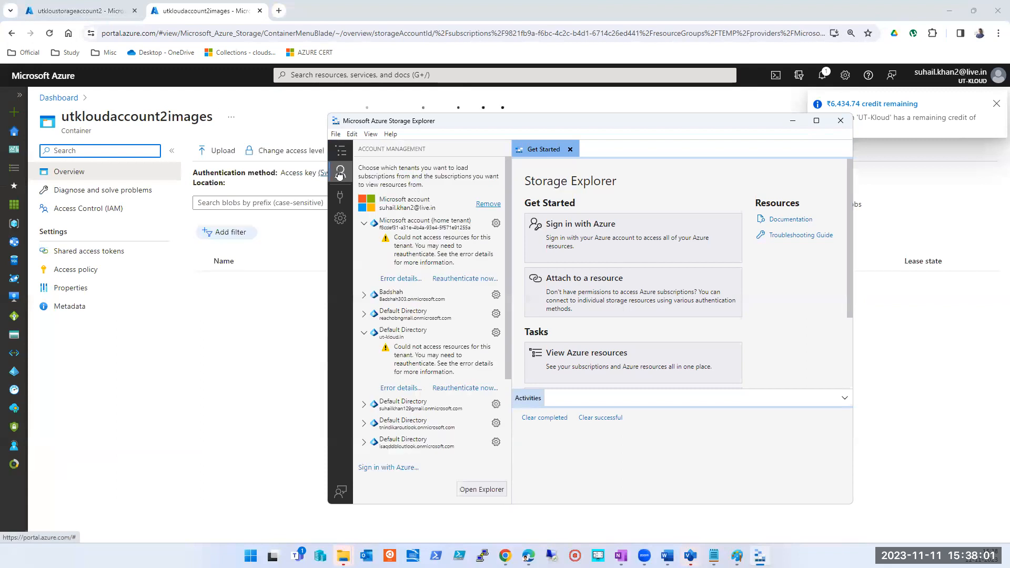
Remove the signed-in Microsoft account from account management, confirm the removal and close the Get Started page
click(488, 204)
click(583, 287)
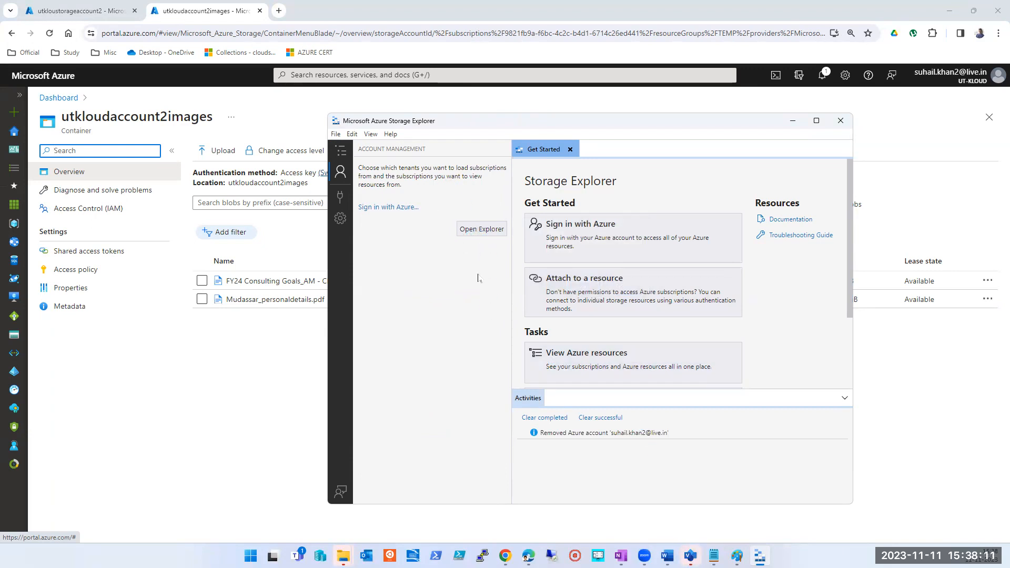
click(570, 149)
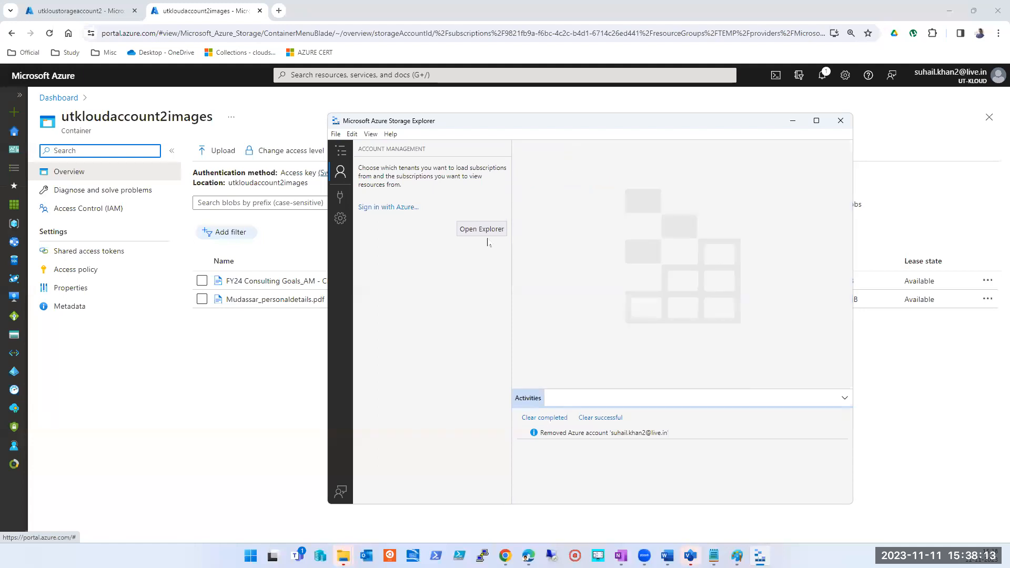
click(379, 211)
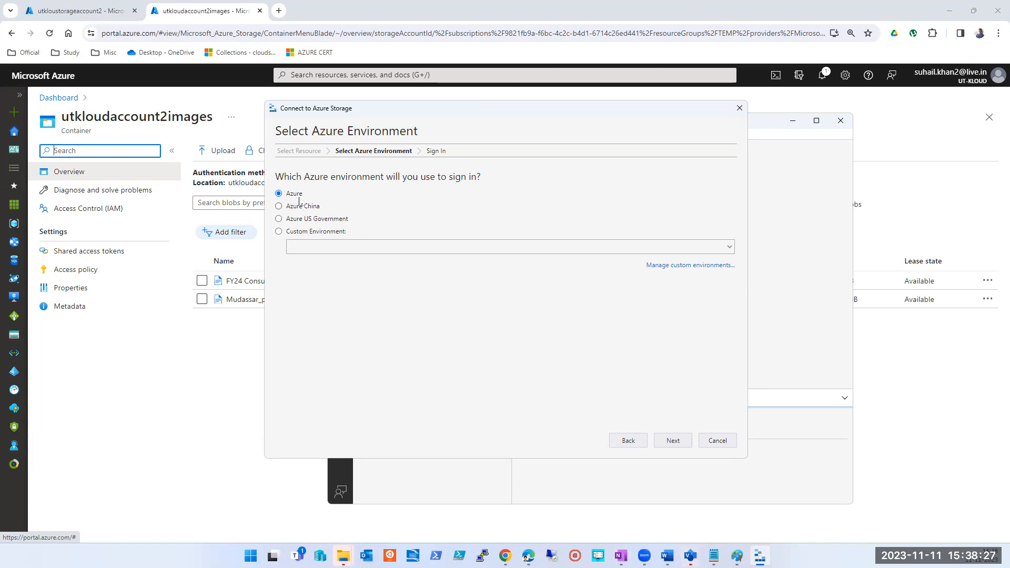
click(664, 443)
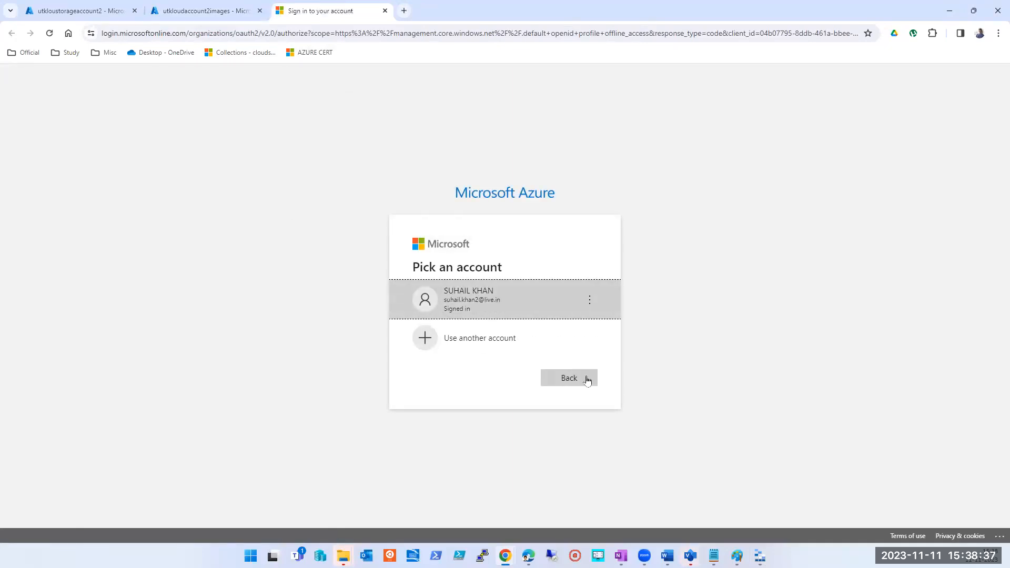
click(761, 555)
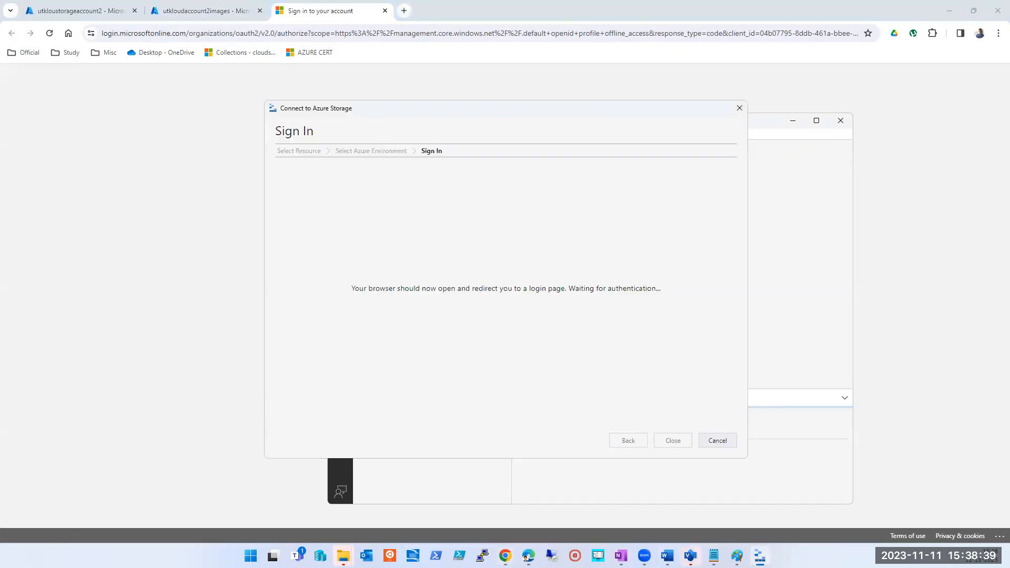
click(717, 440)
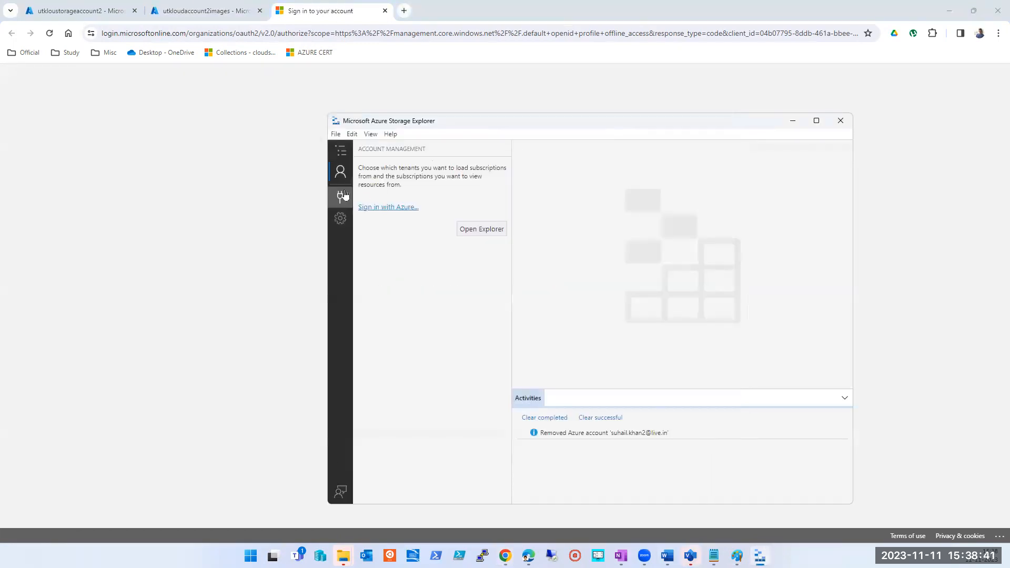
double_click(487, 127)
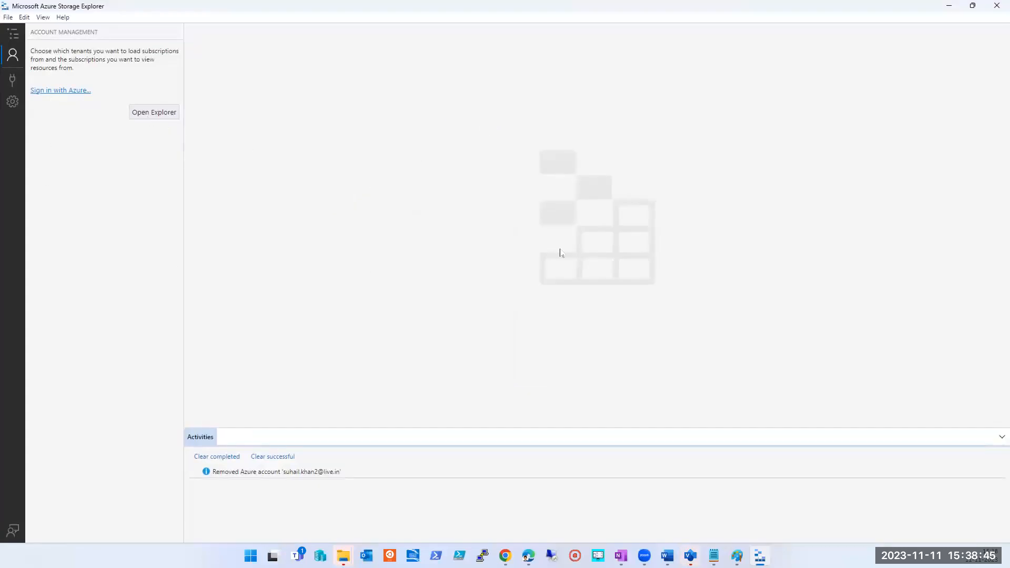
double_click(477, 15)
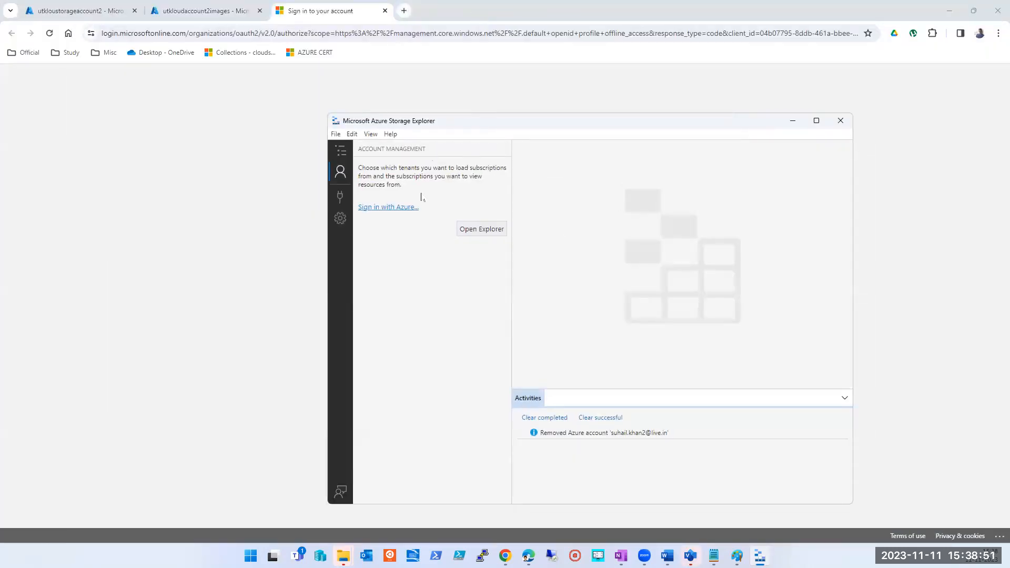
Start a new connection to a storage account or service, using the Connection string (Key or SAS) method
click(340, 198)
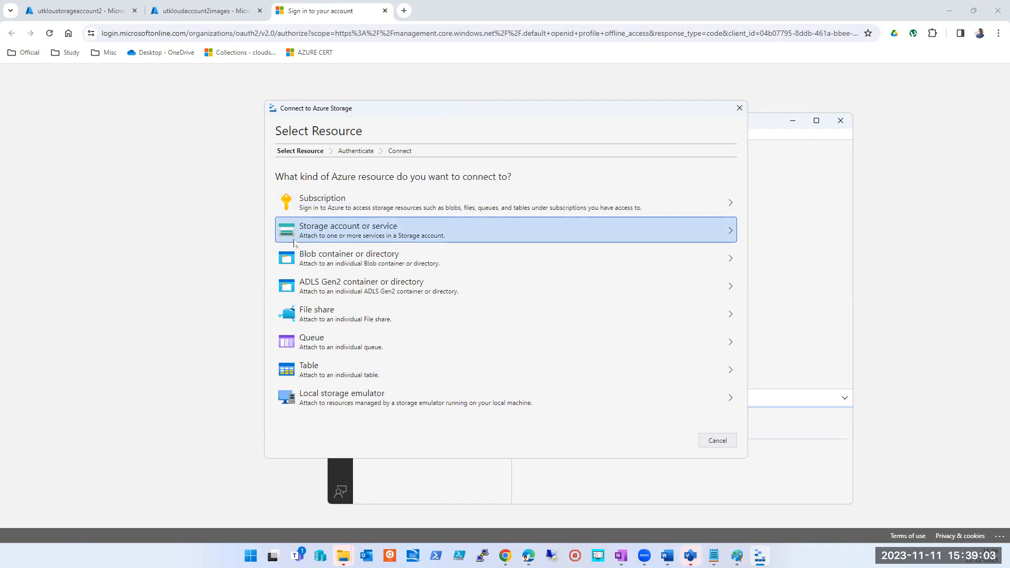
click(389, 233)
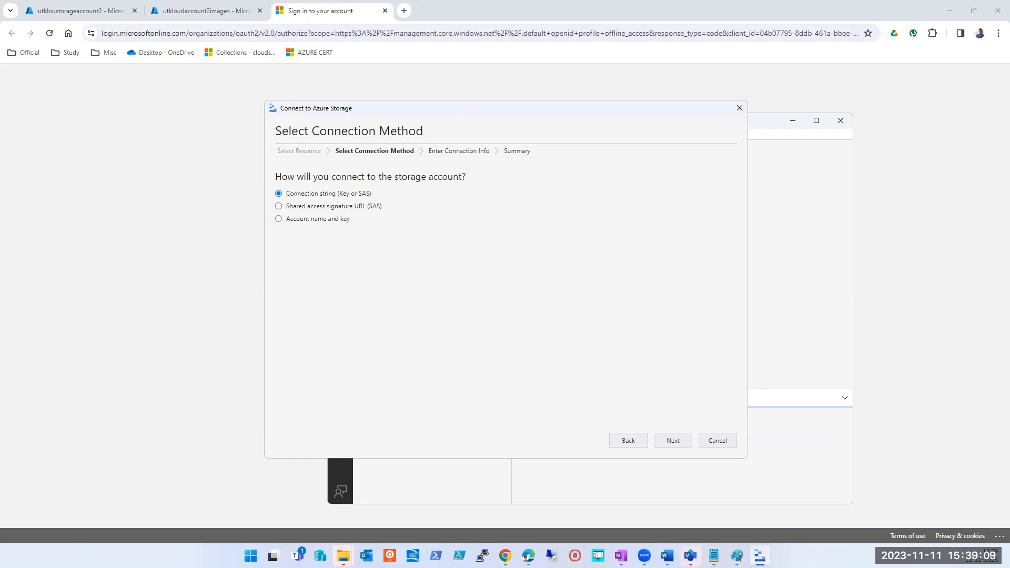
key(alt+Tab)
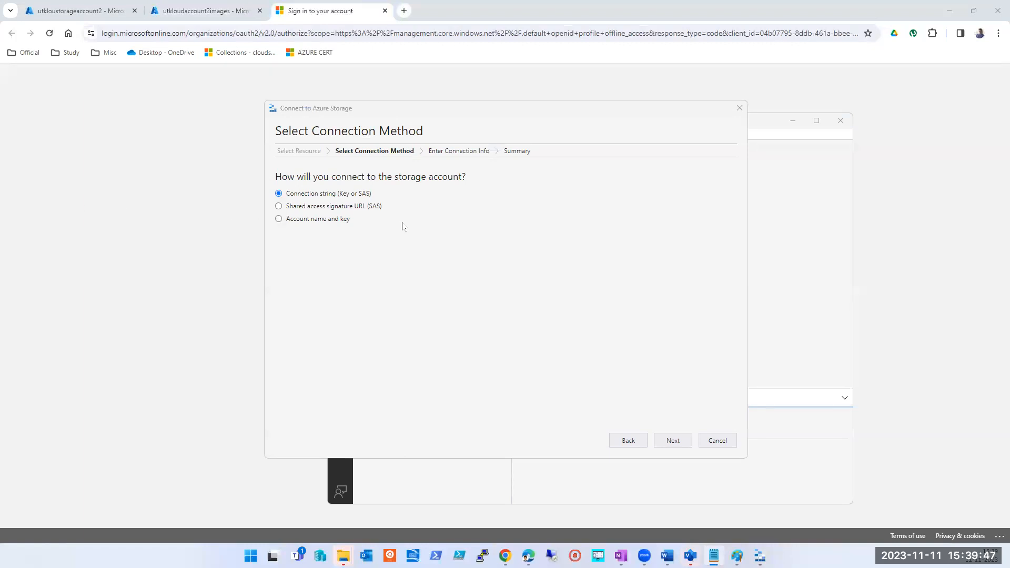
click(673, 443)
click(309, 229)
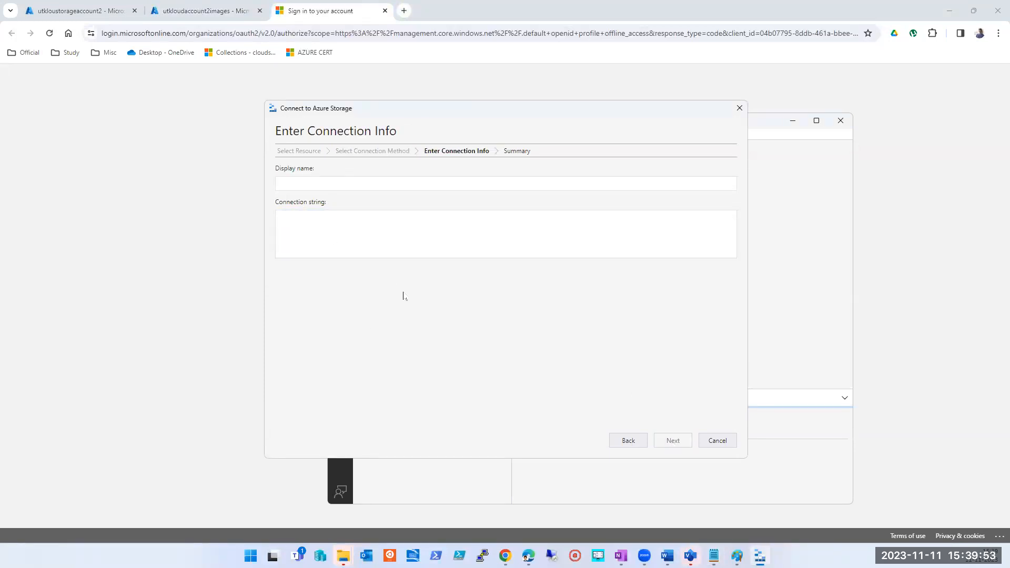
Switch to the Azure portal in the browser and open the access keys of the storage account utkloustorageaccount2
click(182, 15)
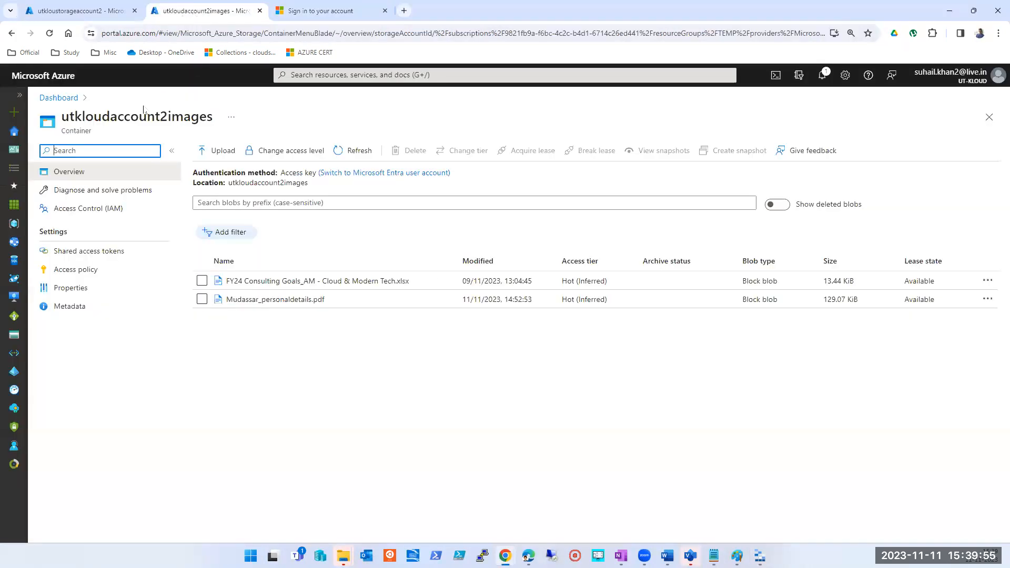
click(357, 74)
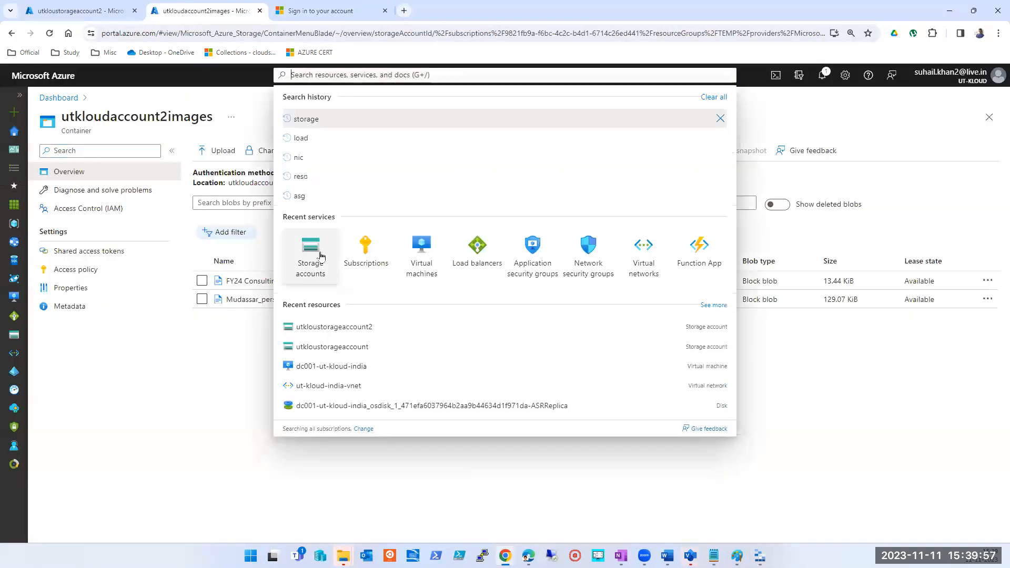
click(309, 252)
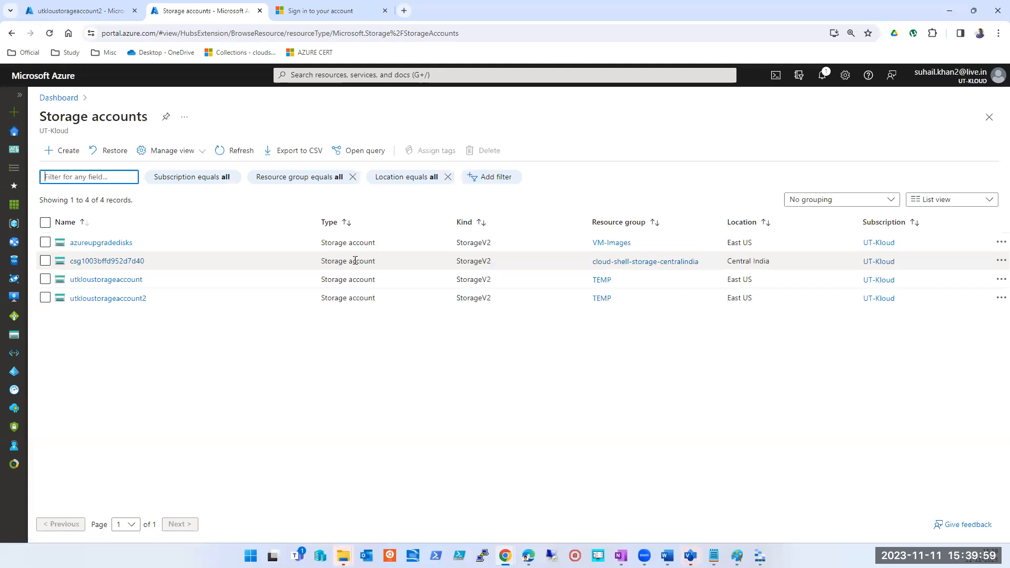
click(107, 298)
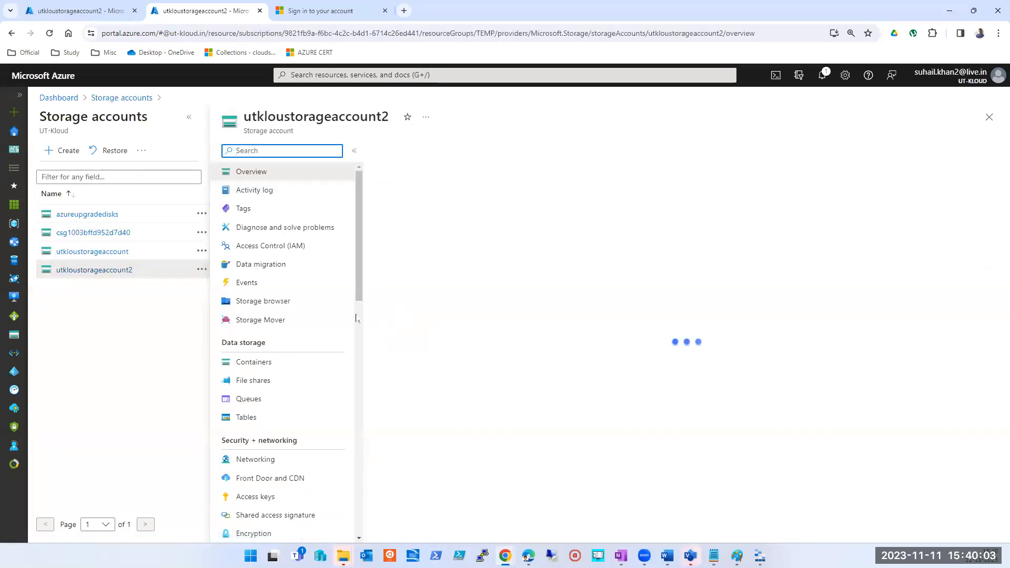
click(189, 117)
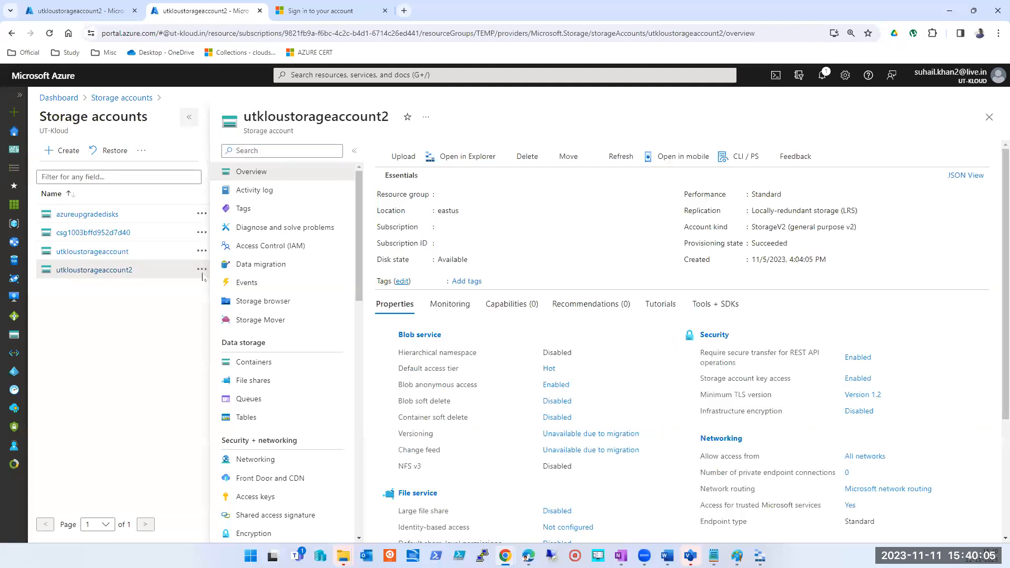
scroll(77, 325, down, 4)
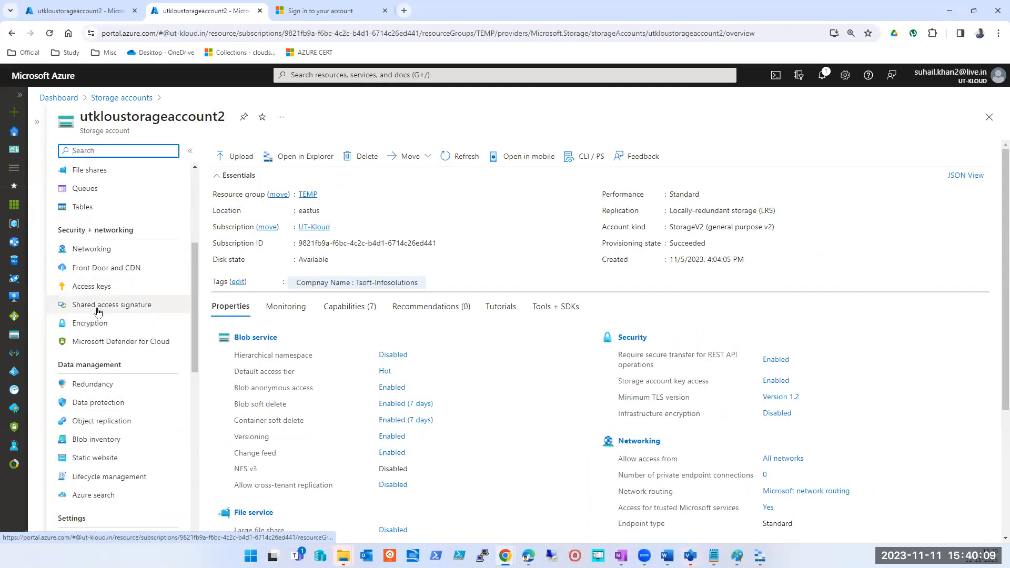
click(91, 288)
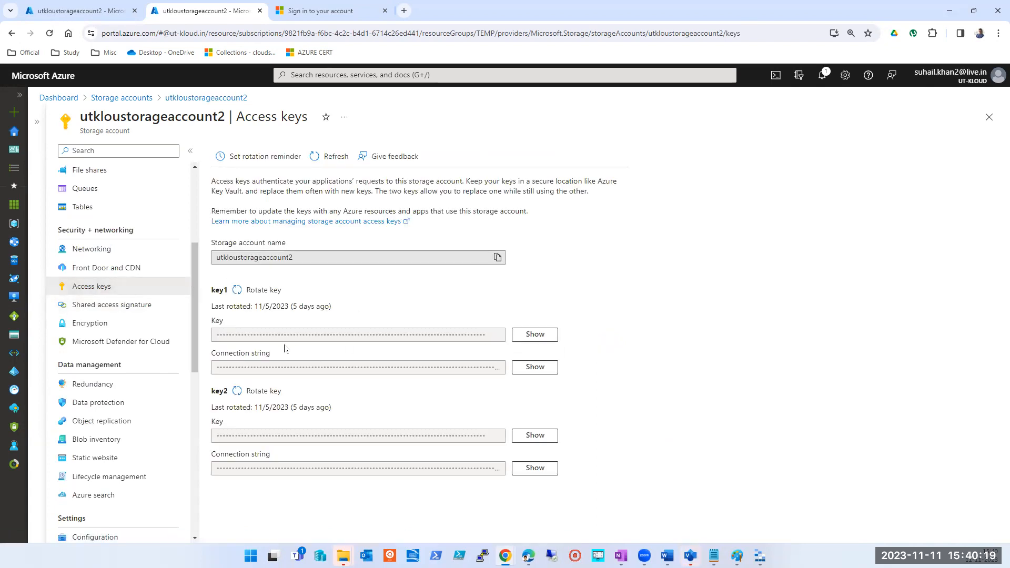
Reveal the keys and connection strings of both key1 and key2
click(534, 336)
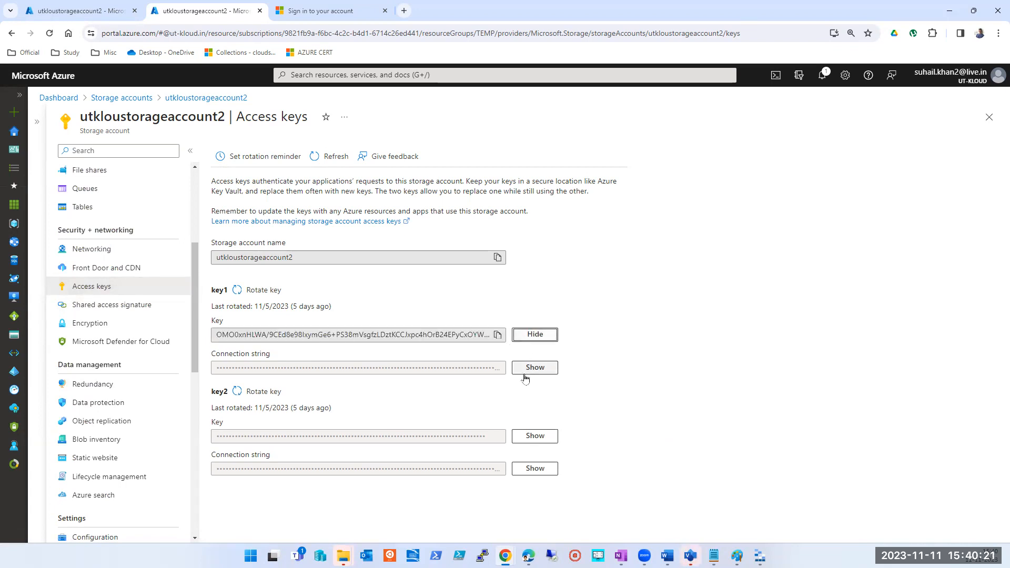
click(529, 369)
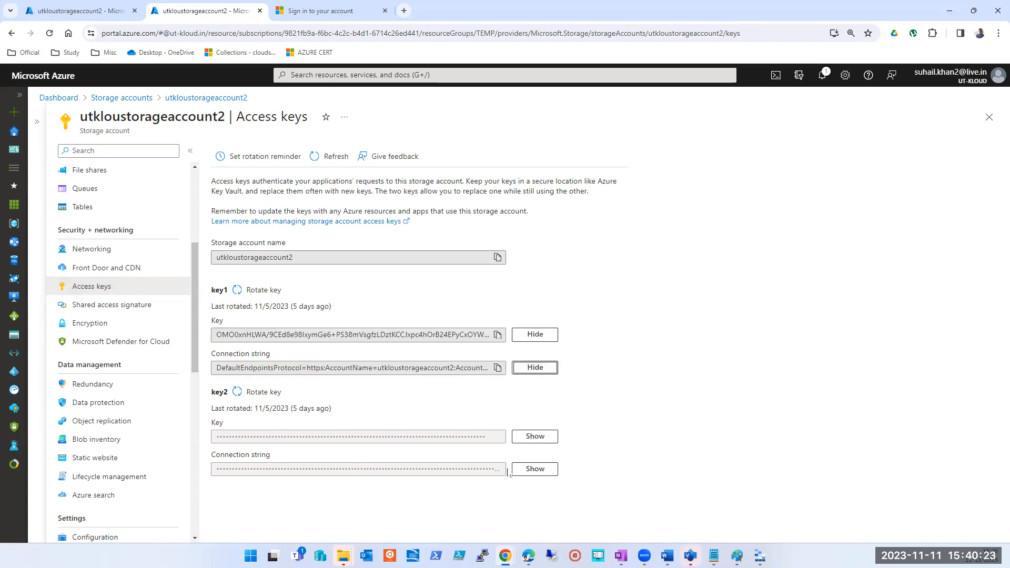
click(533, 437)
click(527, 471)
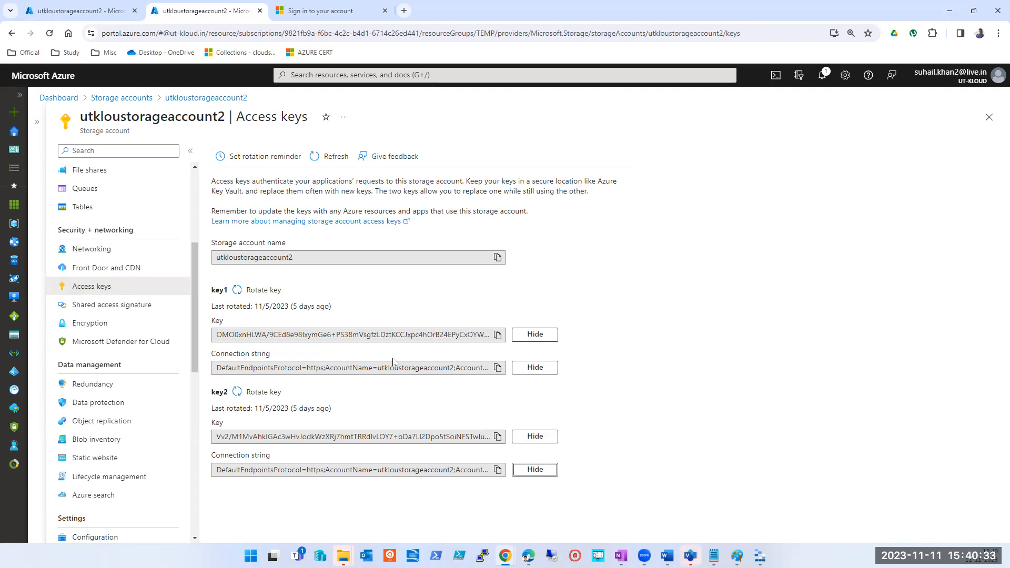
click(497, 334)
click(759, 556)
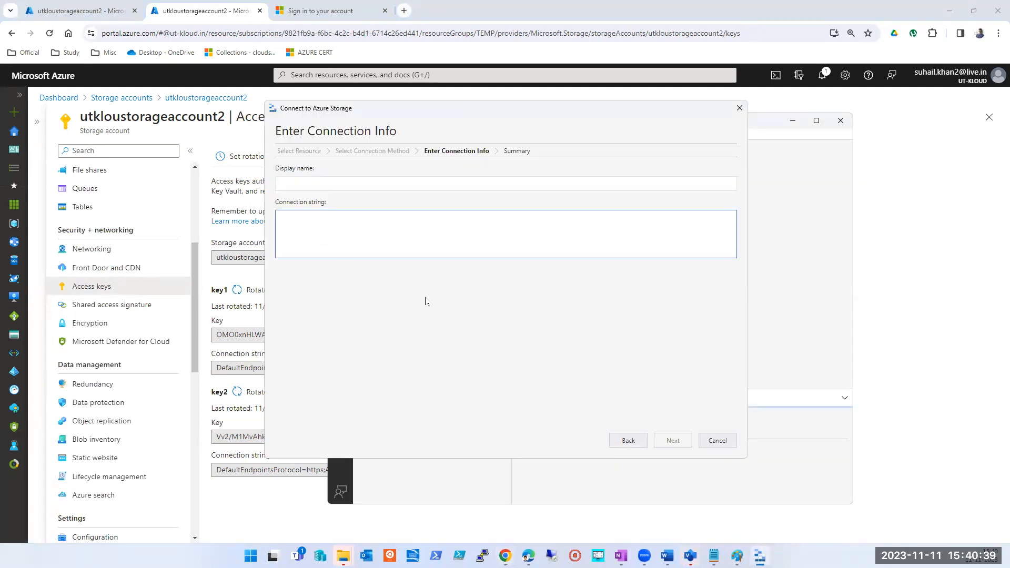
click(932, 395)
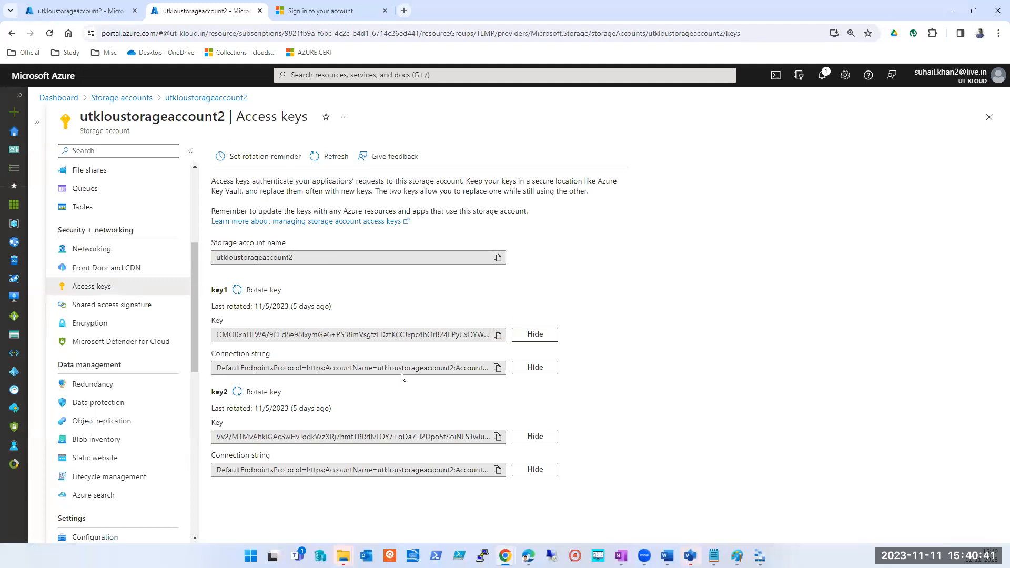
Copy key1's connection string, paste it into the Connection string field in Microsoft Azure Storage Explorer, complete the connection and dismiss the connection dialog
click(499, 368)
click(759, 556)
click(509, 230)
key(ctrl+v)
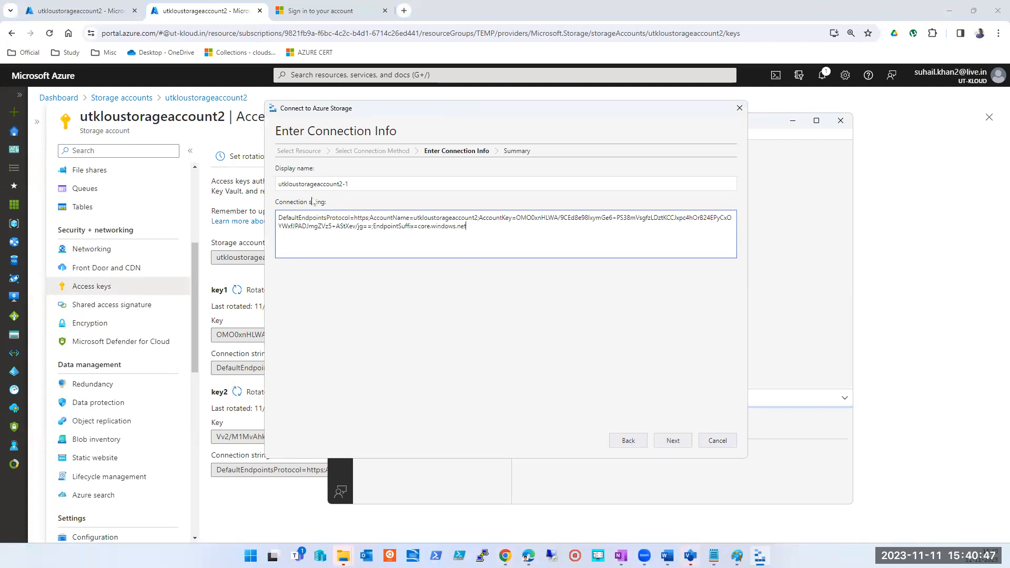
click(668, 446)
click(673, 441)
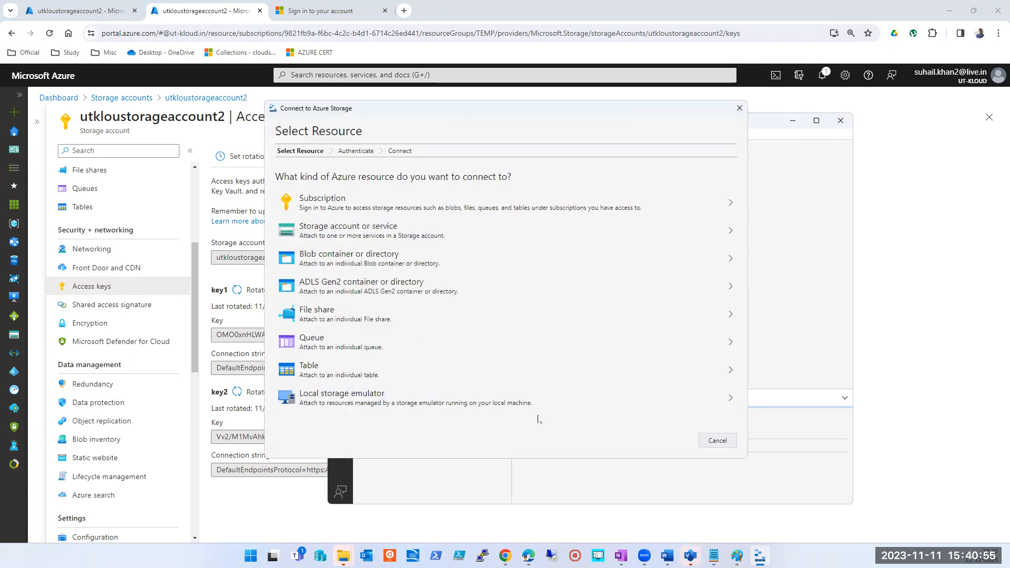
click(739, 108)
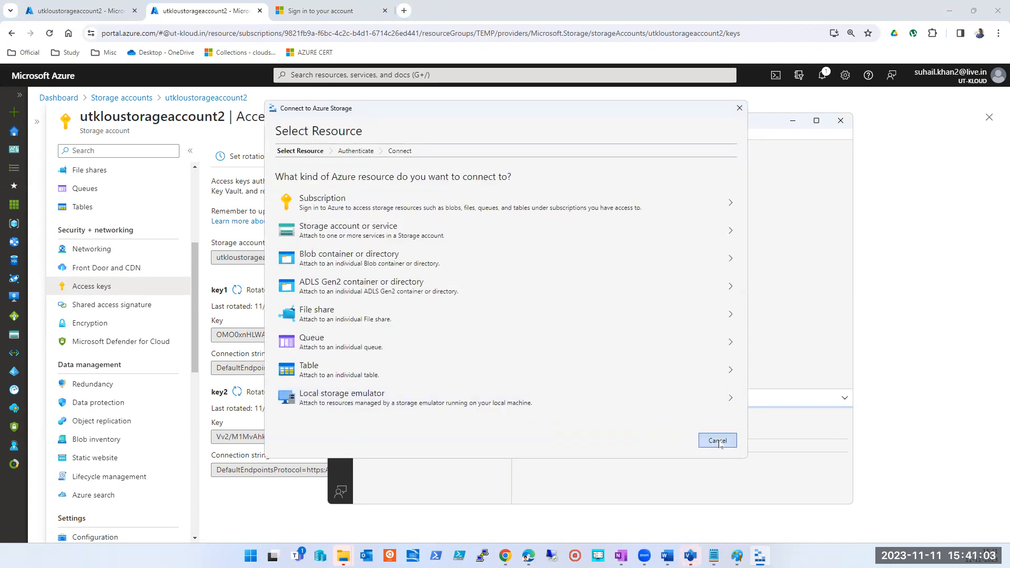
click(717, 441)
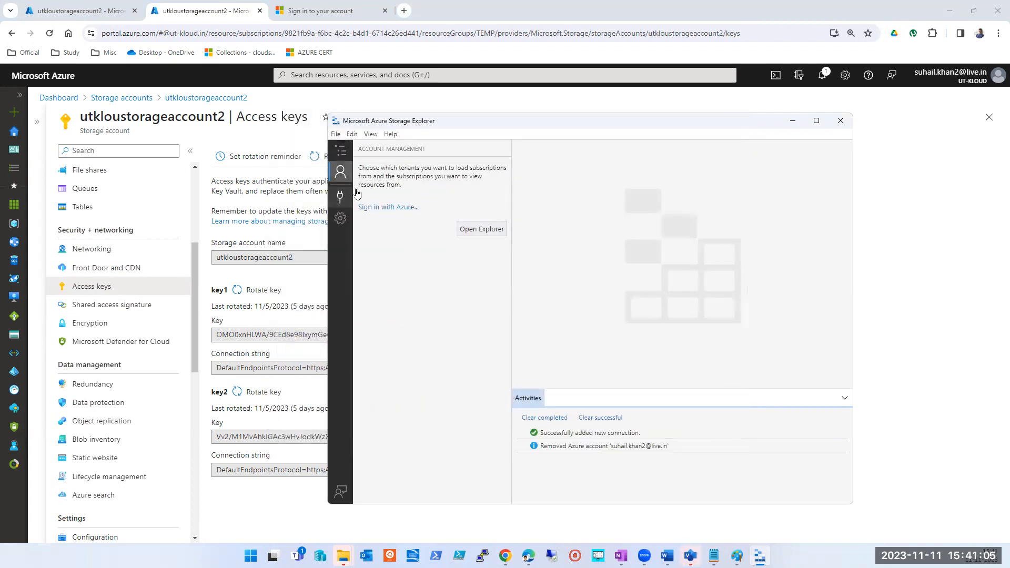
Open the resource explorer and expand the attached storage account utkloustorageaccount2-1
click(469, 230)
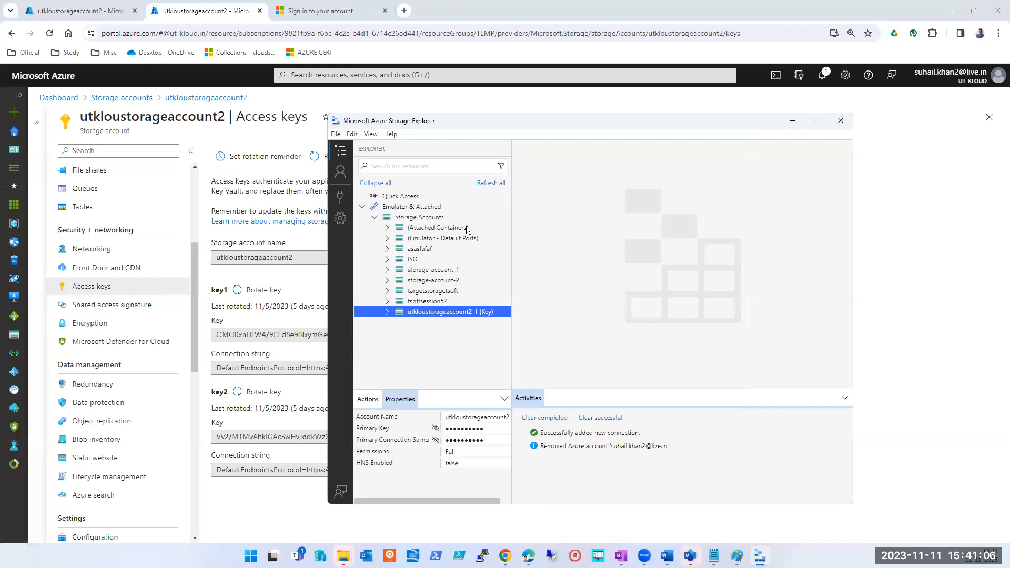
click(378, 219)
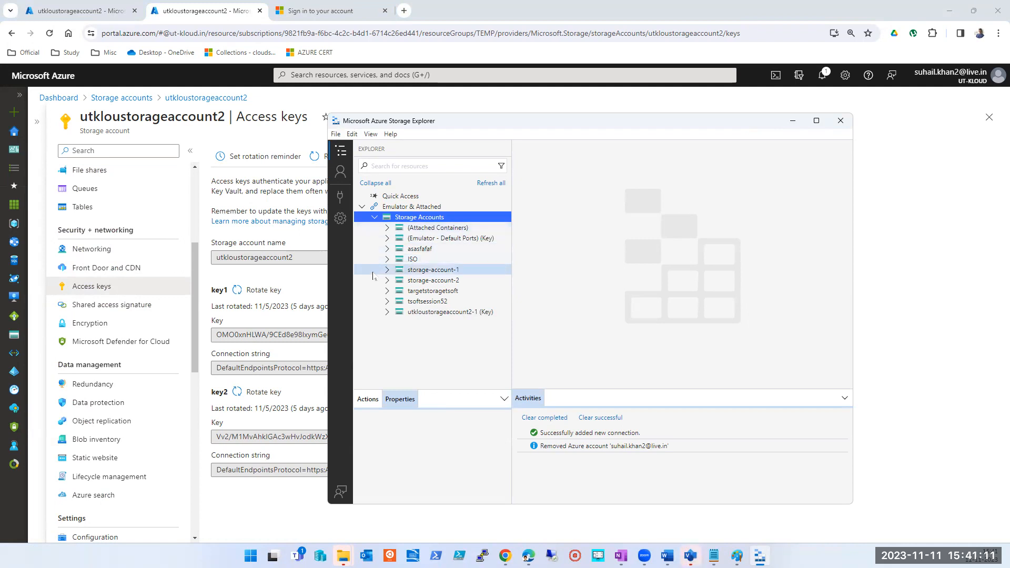
click(405, 302)
click(400, 312)
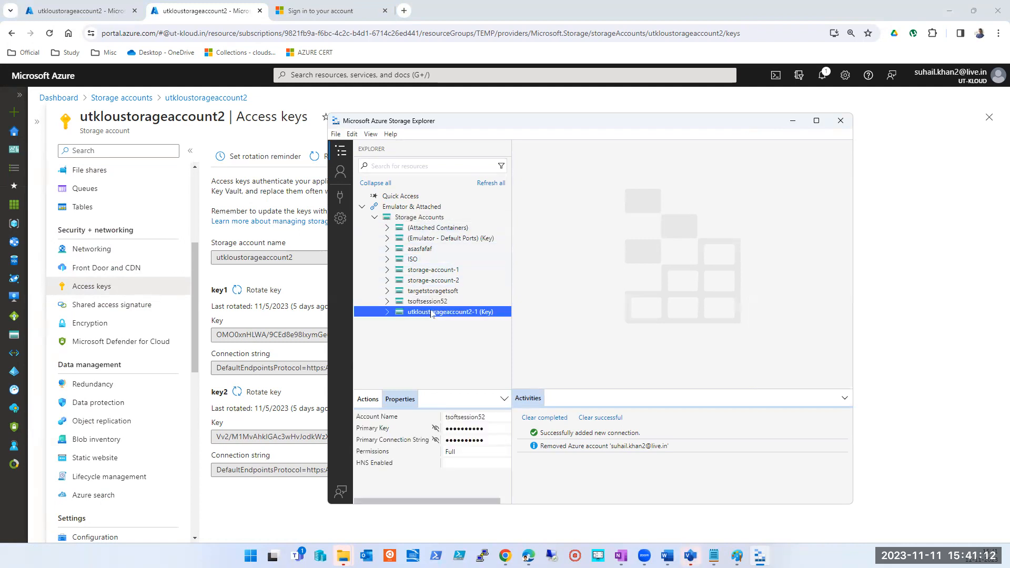
click(387, 312)
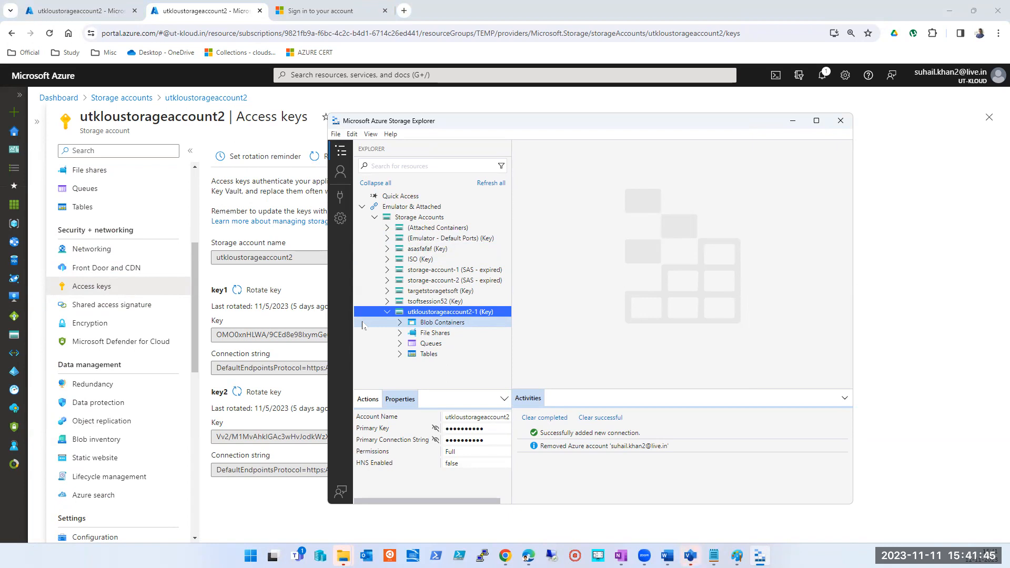
Refresh all resources, expand Storage Accounts again and check the account-removal entry in the activity log
click(498, 184)
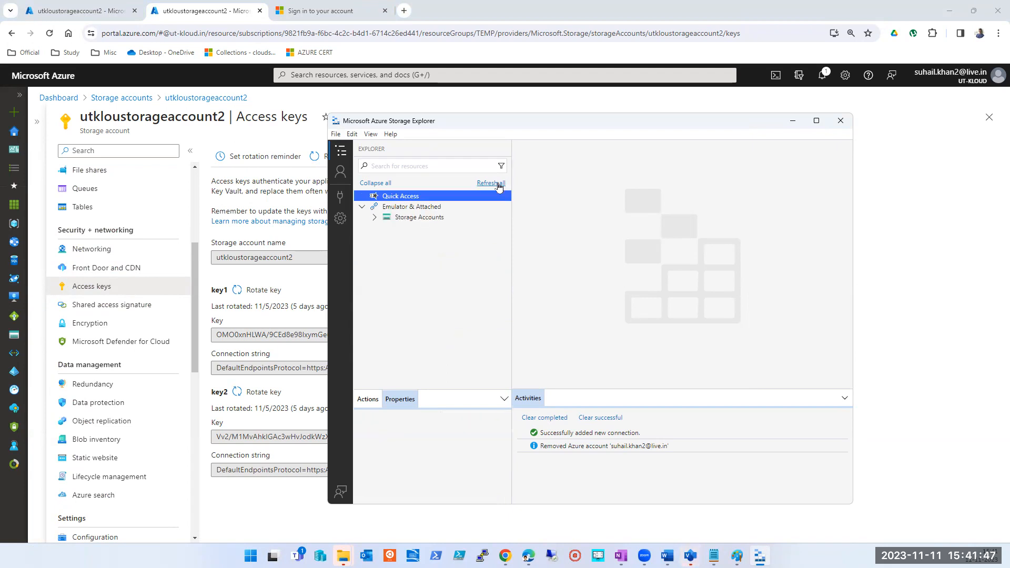
click(374, 218)
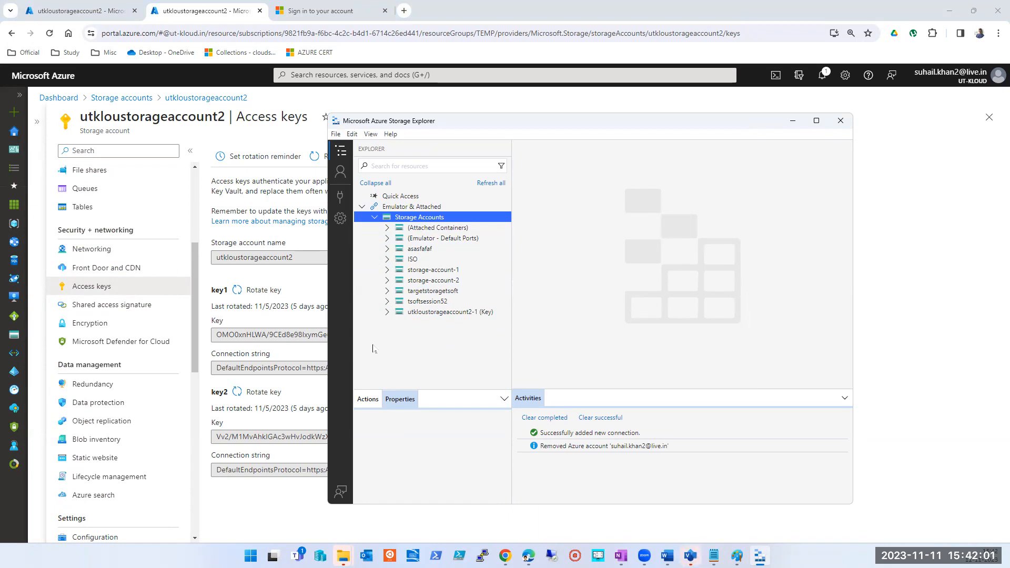
triple_click(626, 446)
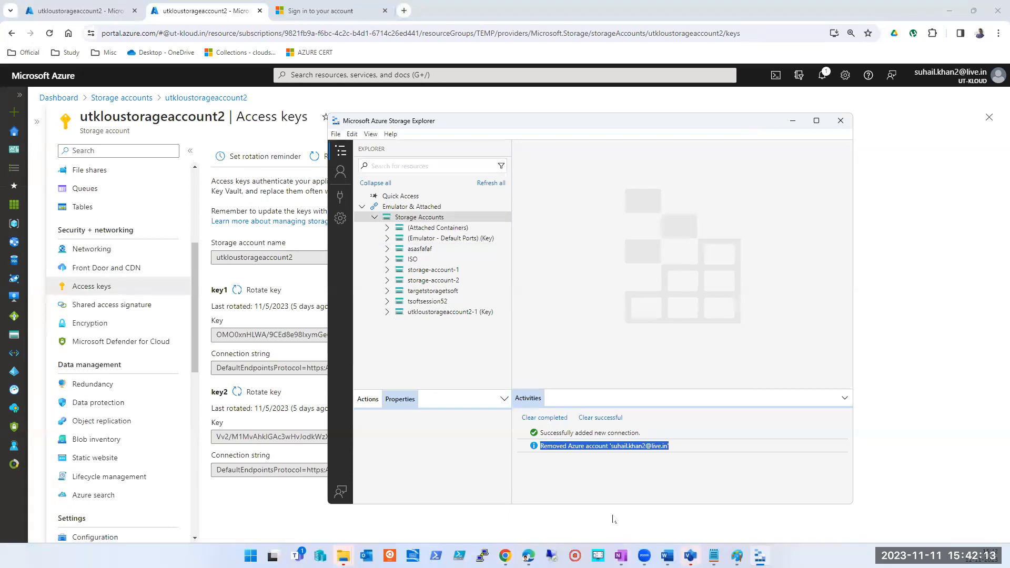
Select the attached account utkloustorageaccount2-1, move the window clear and look through the account's resource types
click(632, 481)
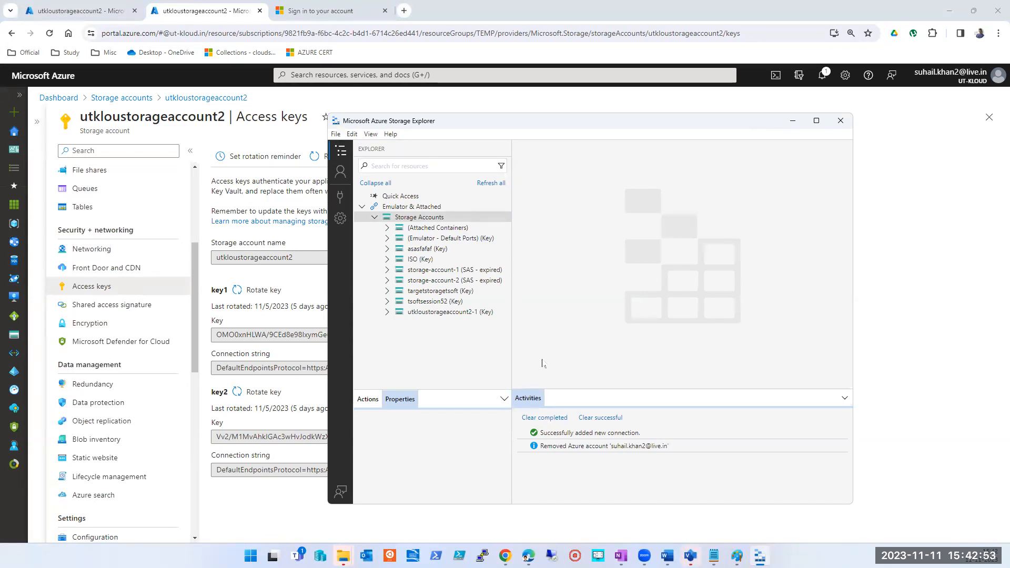
click(468, 313)
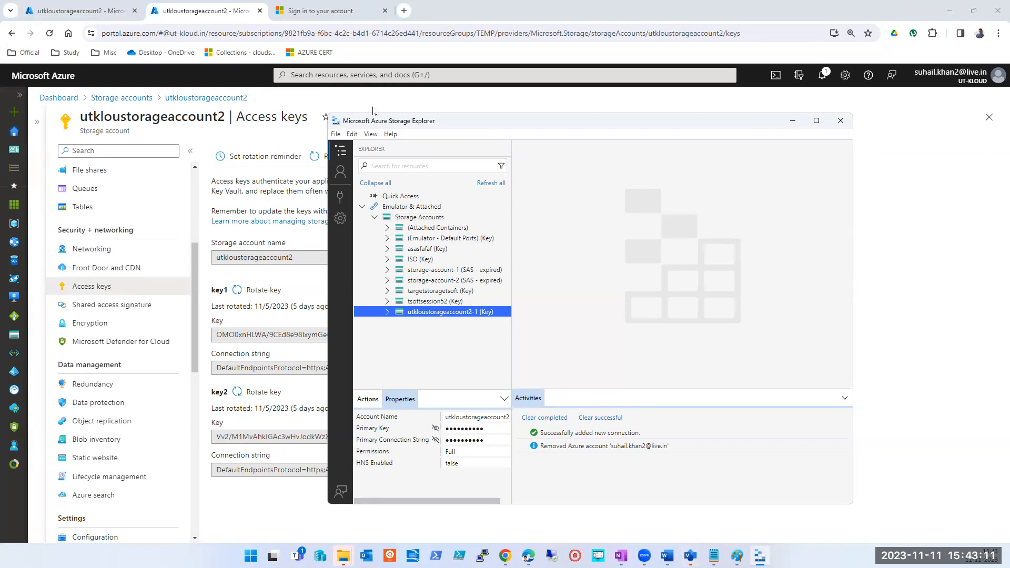
drag(373, 117, 394, 112)
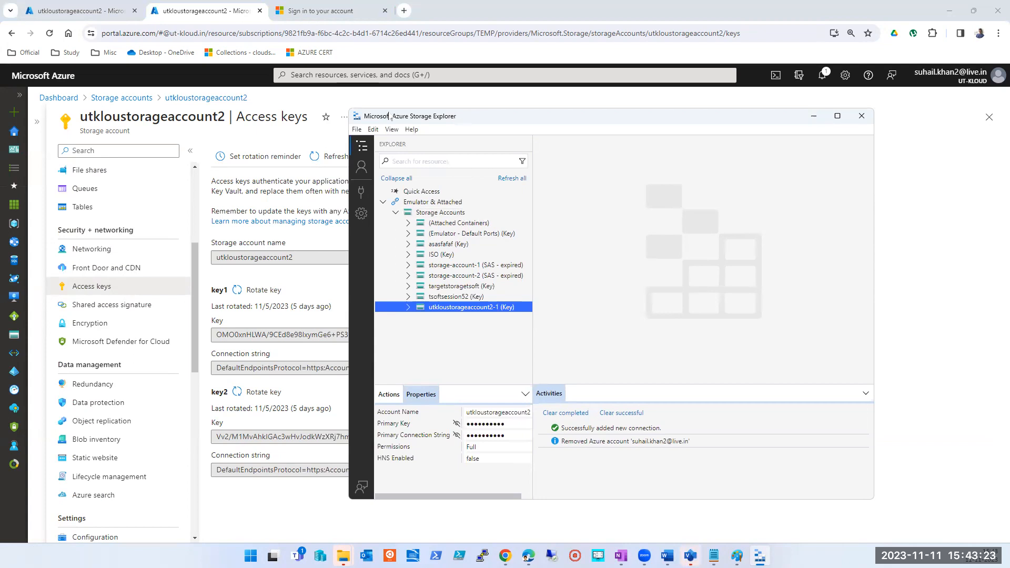
drag(391, 117, 345, 110)
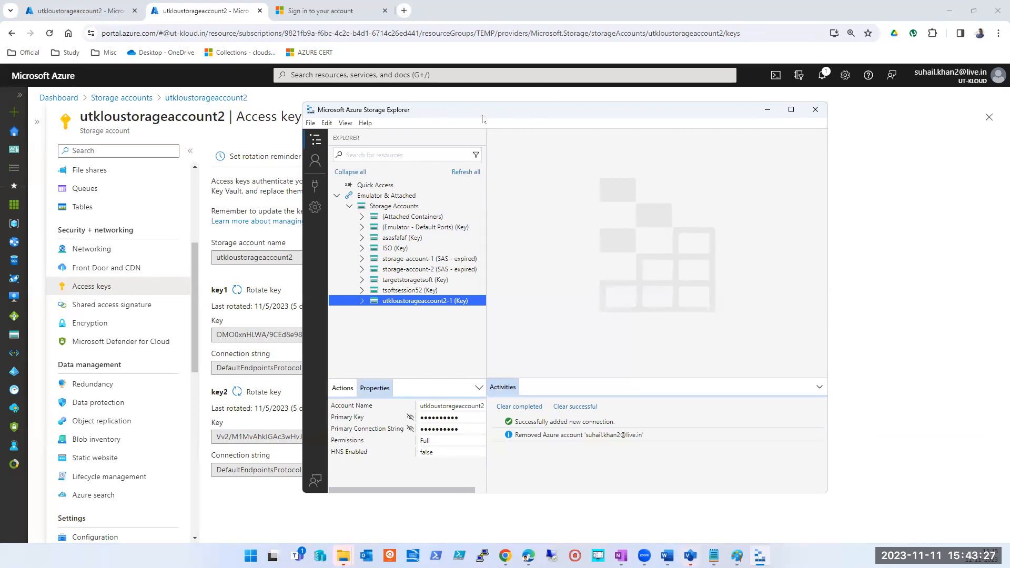
drag(486, 118, 386, 78)
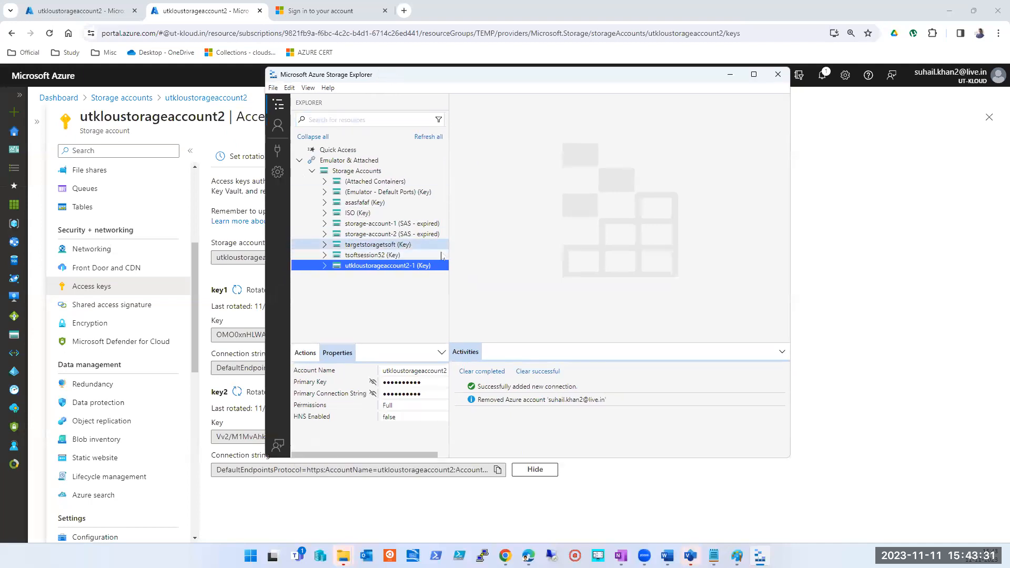
click(325, 268)
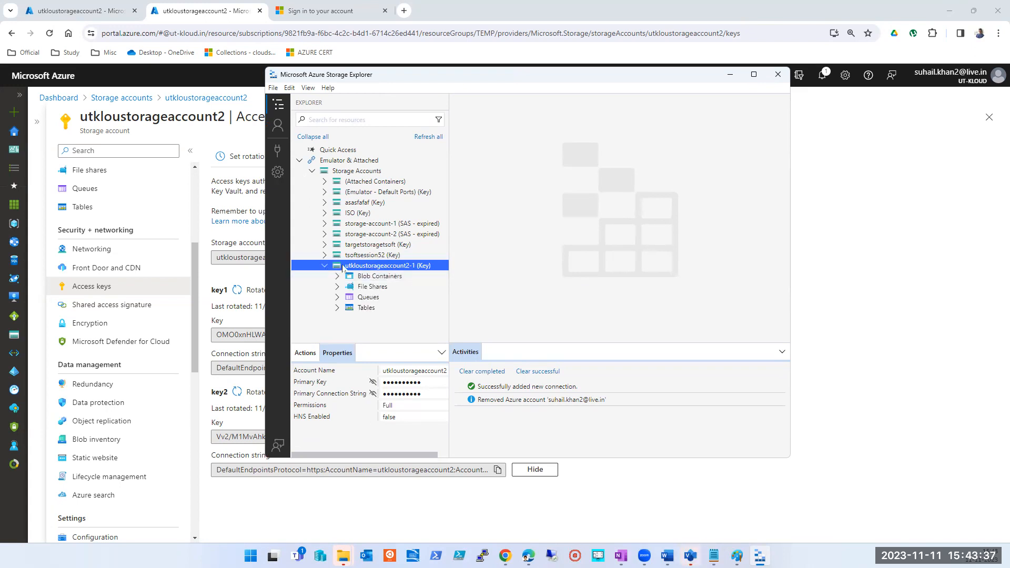
click(325, 266)
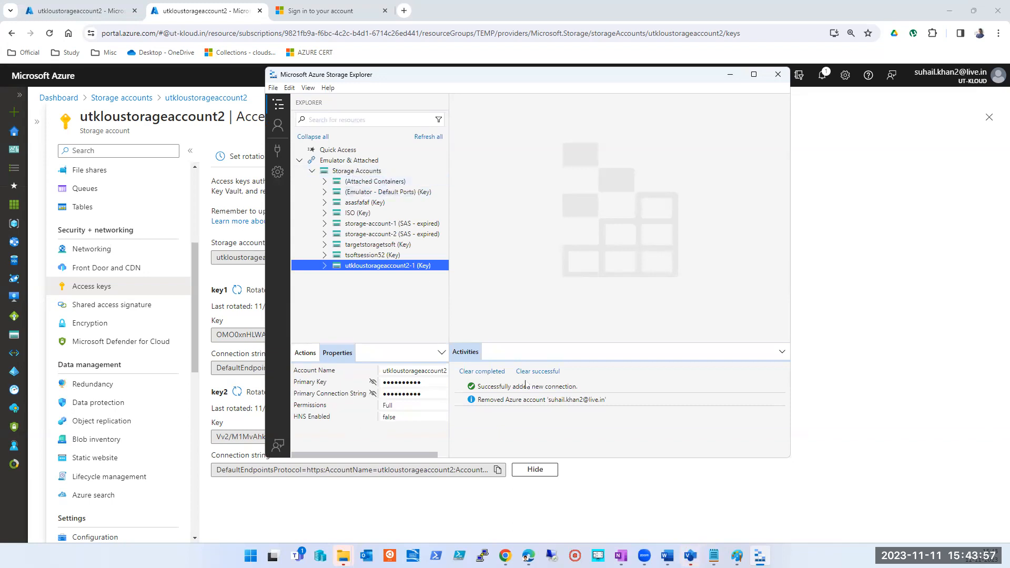
Check the account-removal log entry and view the properties of asasfafaf, the default-ports emulator and utkloustorageaccount2-1
triple_click(575, 400)
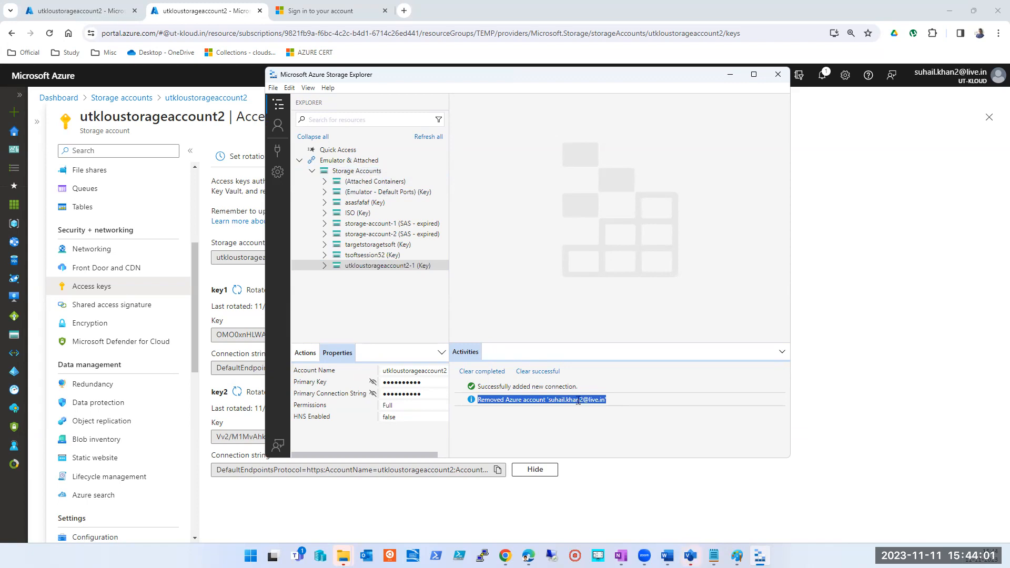
click(372, 207)
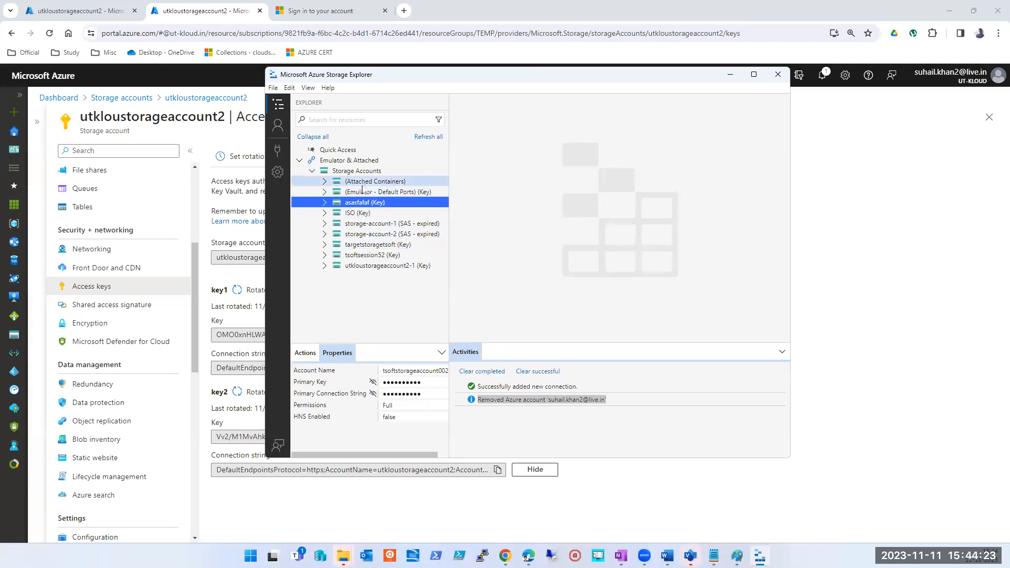
click(409, 193)
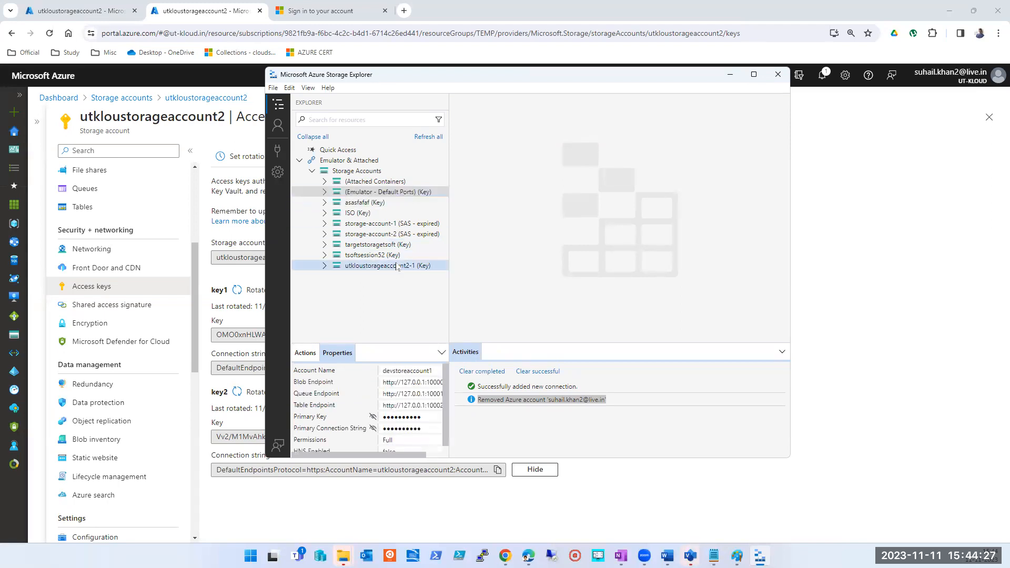
click(374, 266)
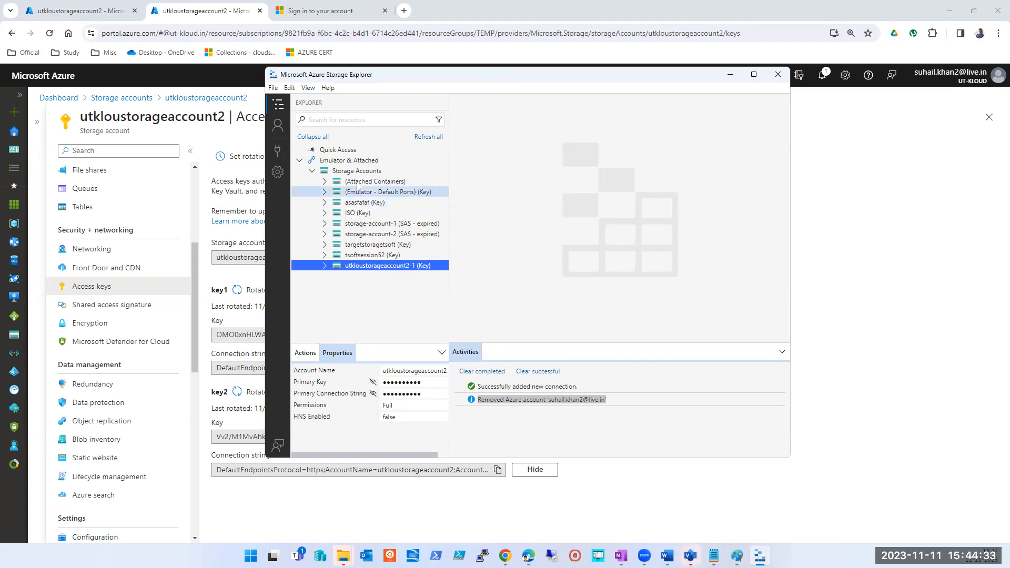
Review account management and the resource types offered for a new connection, cancel the connection and redisplay the Emulator & Attached resources
click(278, 125)
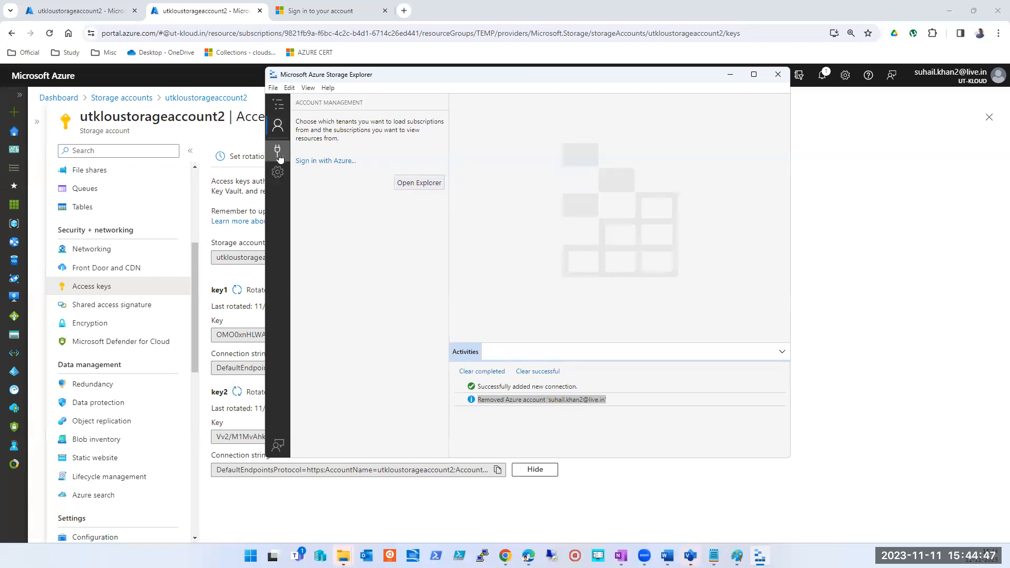
click(419, 183)
click(278, 152)
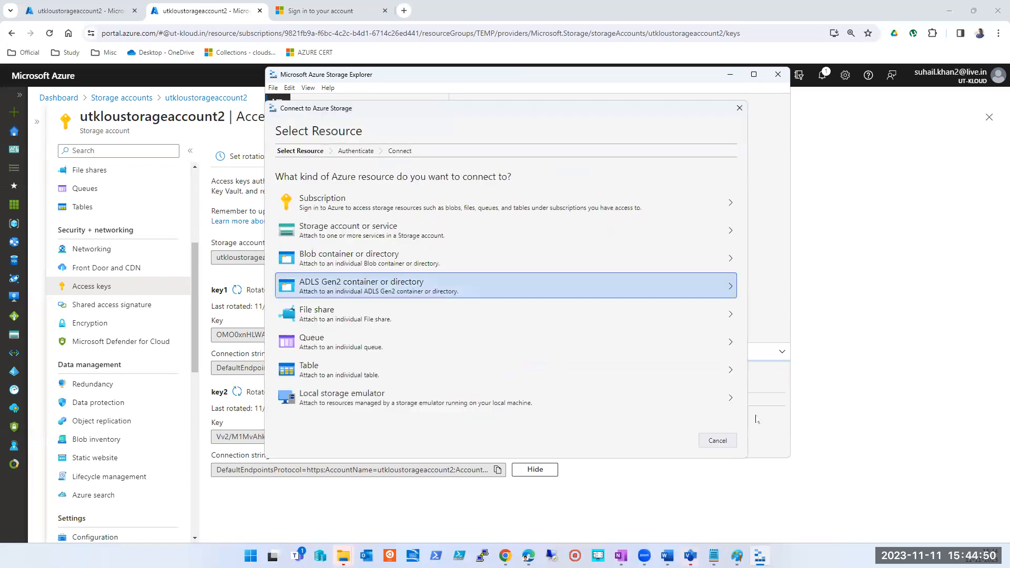
click(717, 440)
click(298, 161)
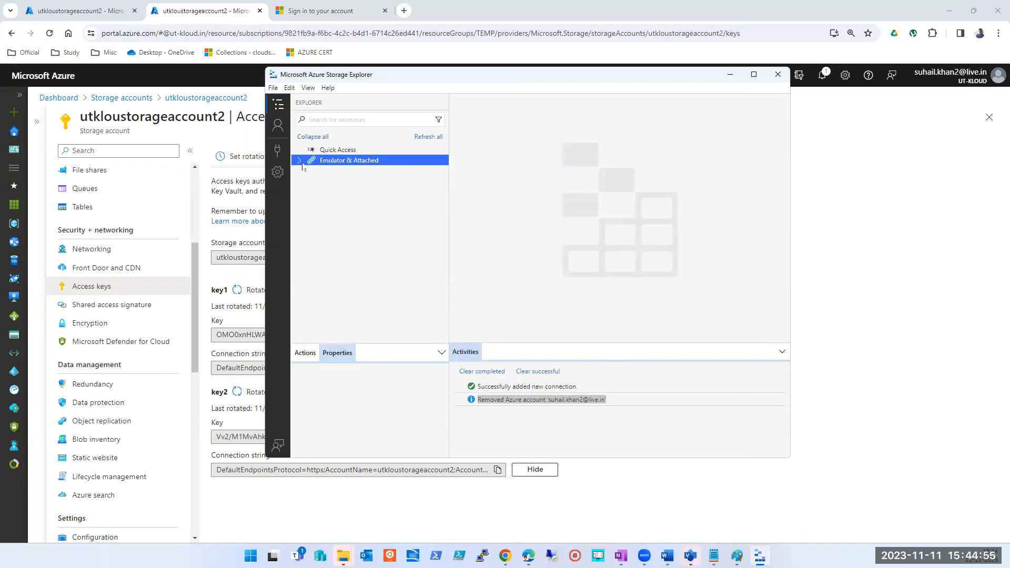
click(300, 160)
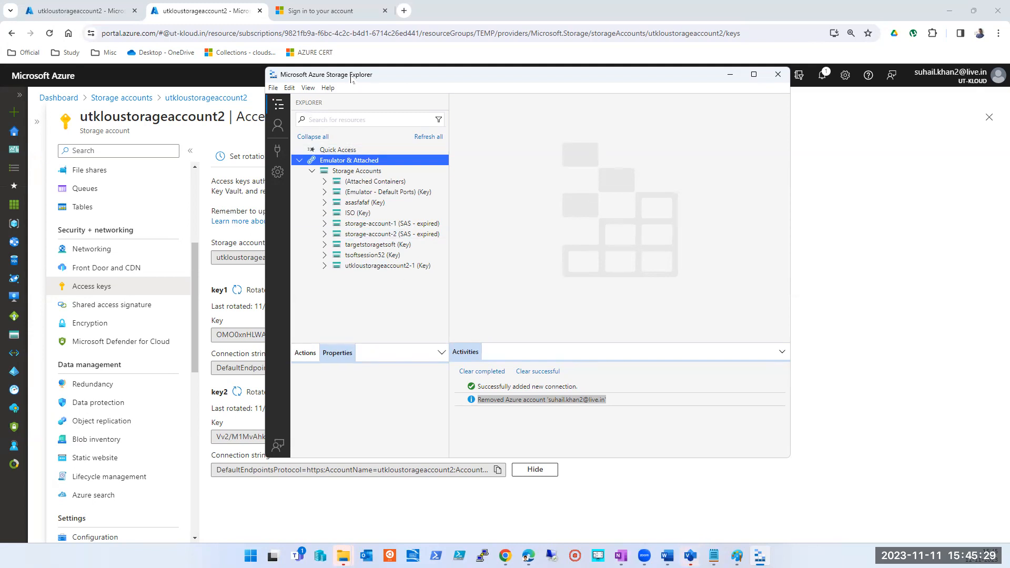
drag(351, 74, 341, 105)
click(370, 148)
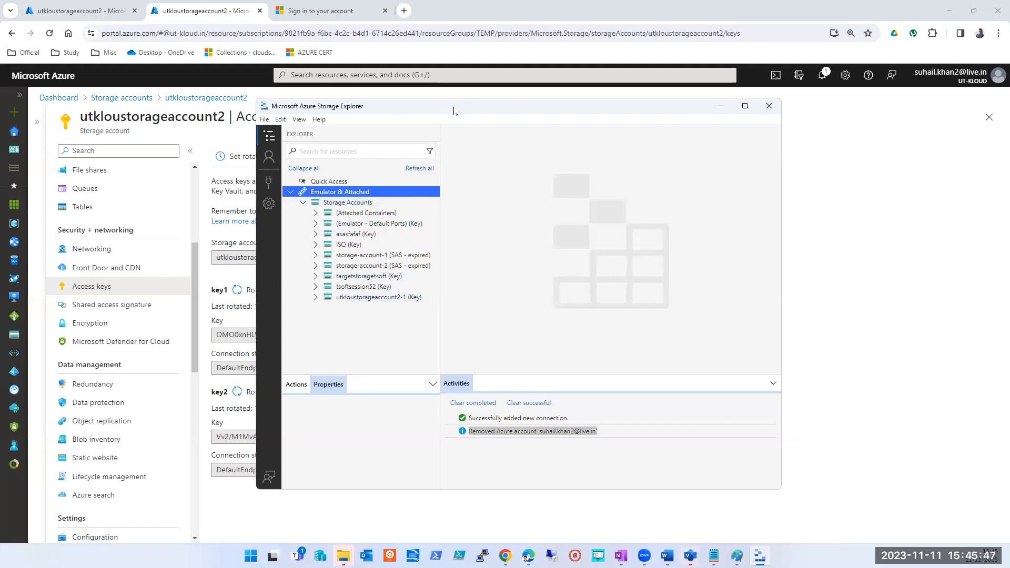
drag(450, 106, 587, 119)
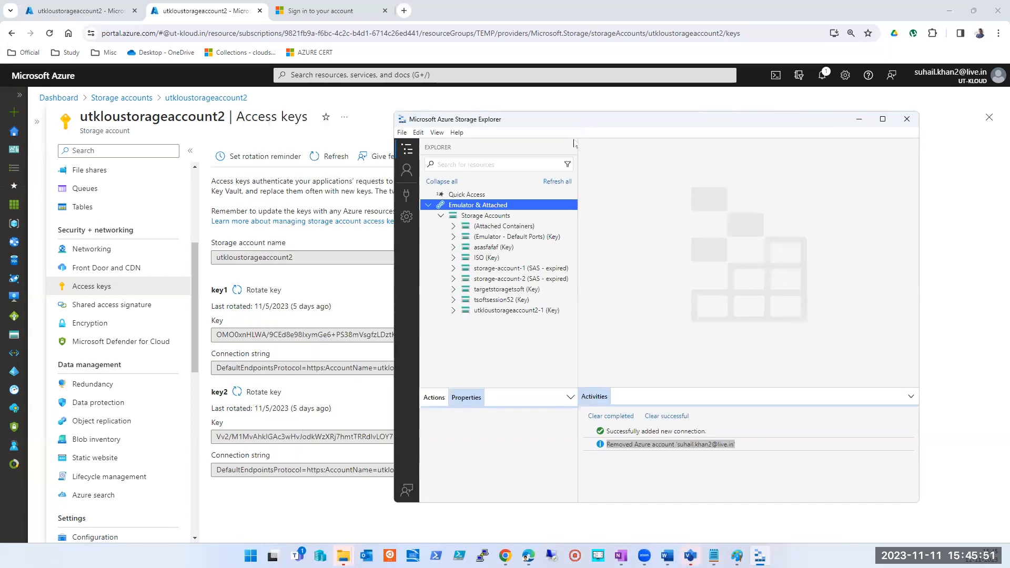
click(661, 19)
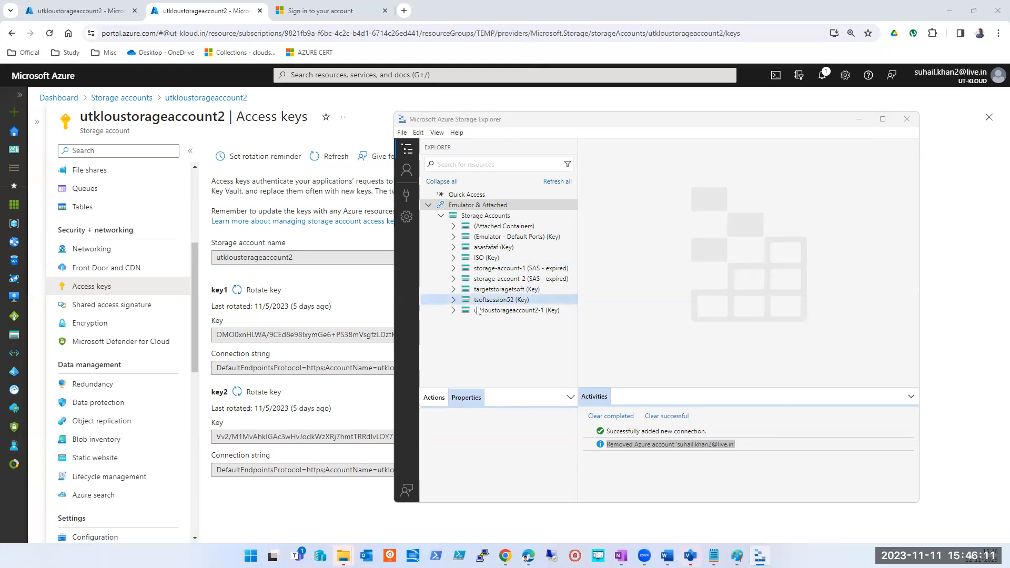
click(454, 311)
click(455, 312)
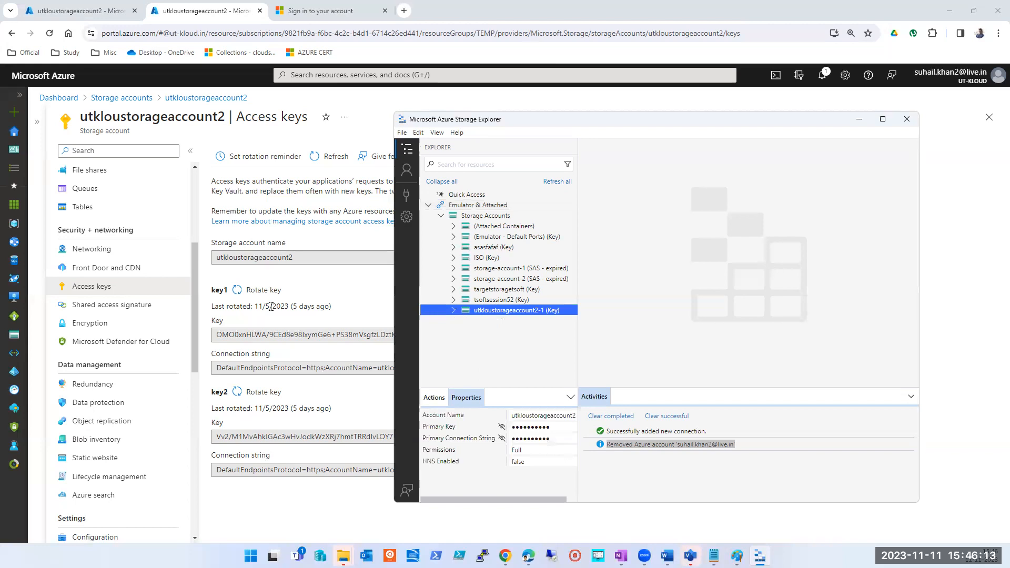
click(330, 283)
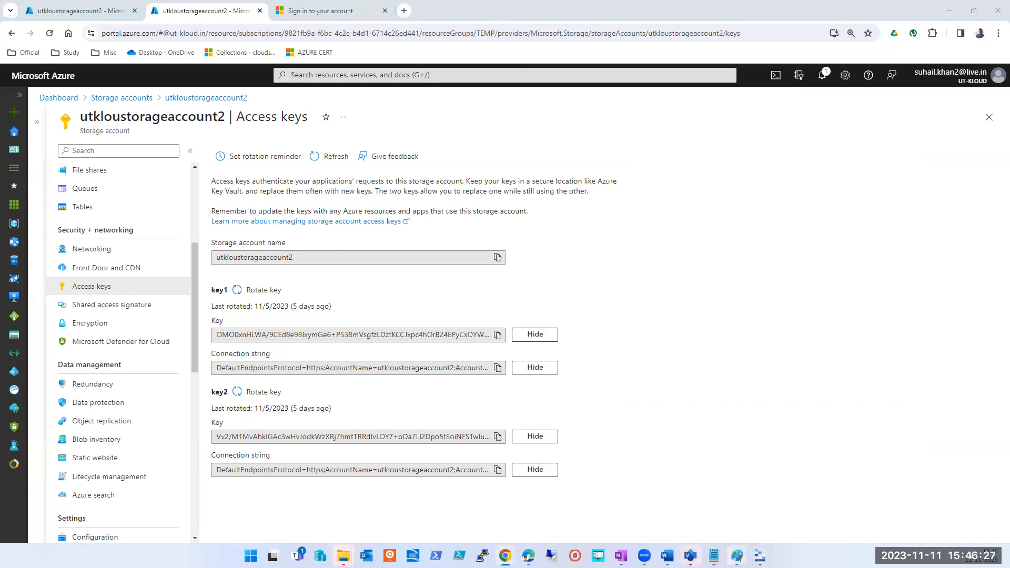
click(737, 556)
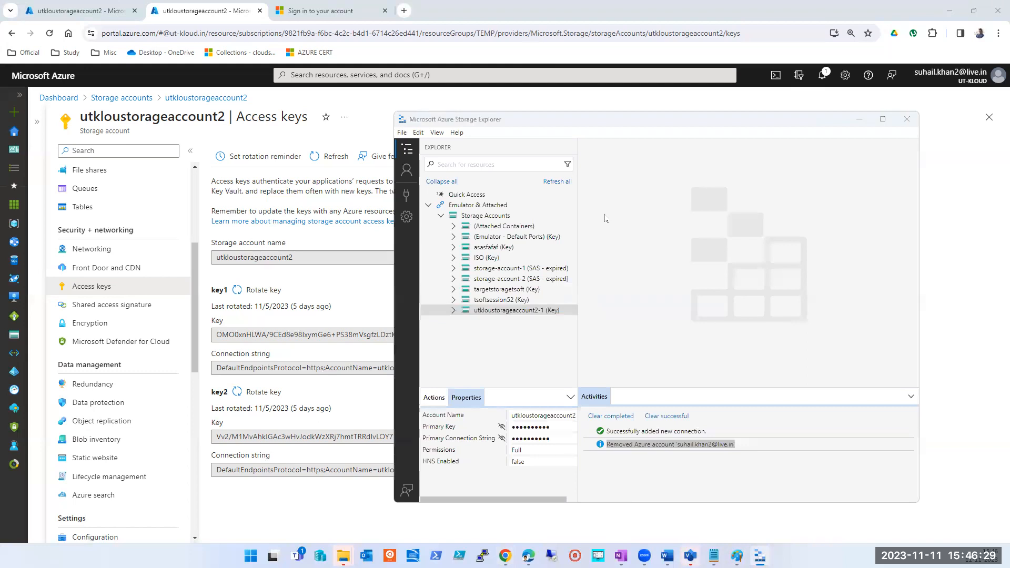
Expand the blob containers of utkloustorageaccount2-1, maximize the window and open the utkloudaccount2images container
click(453, 311)
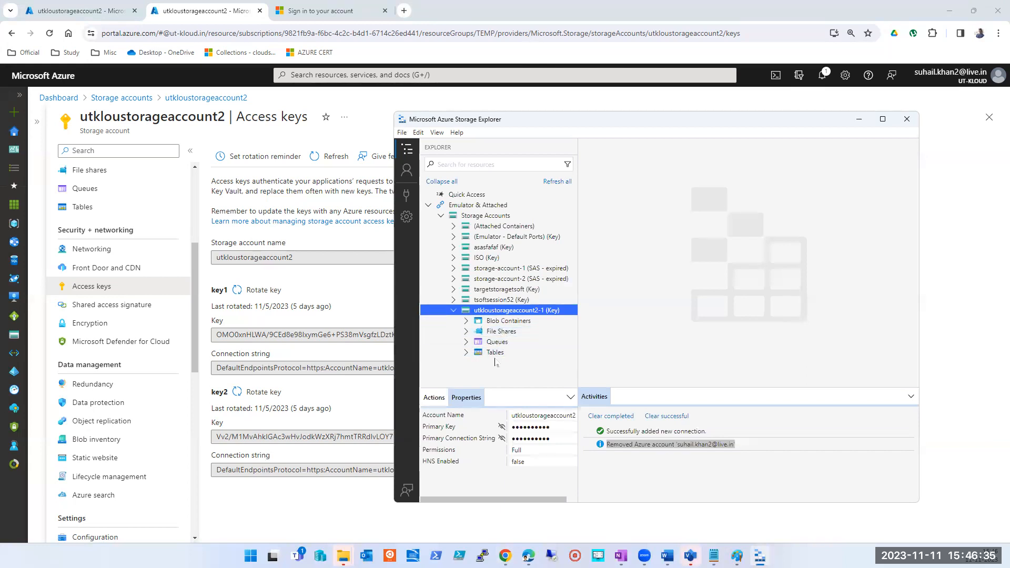
double_click(508, 321)
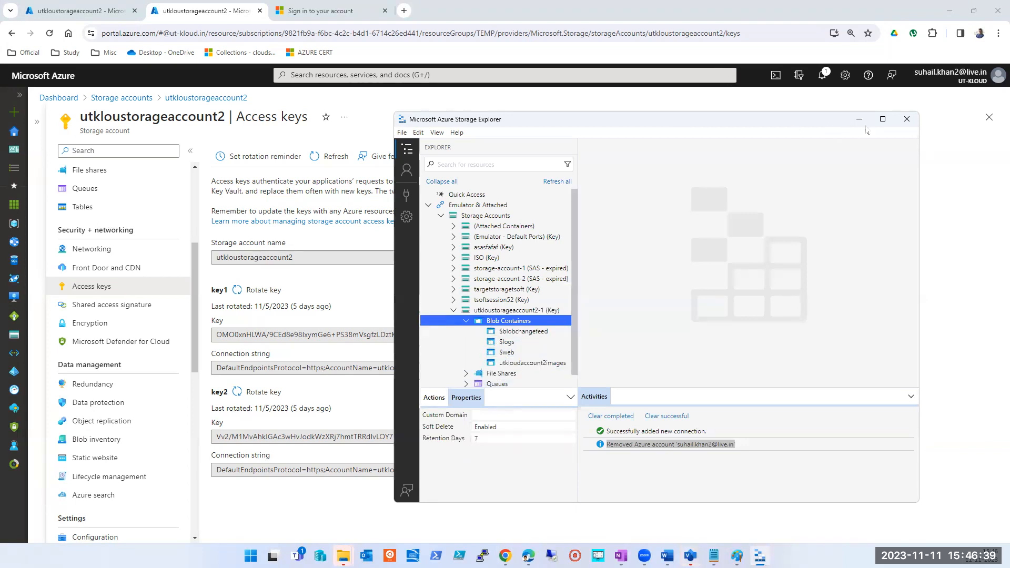
click(882, 119)
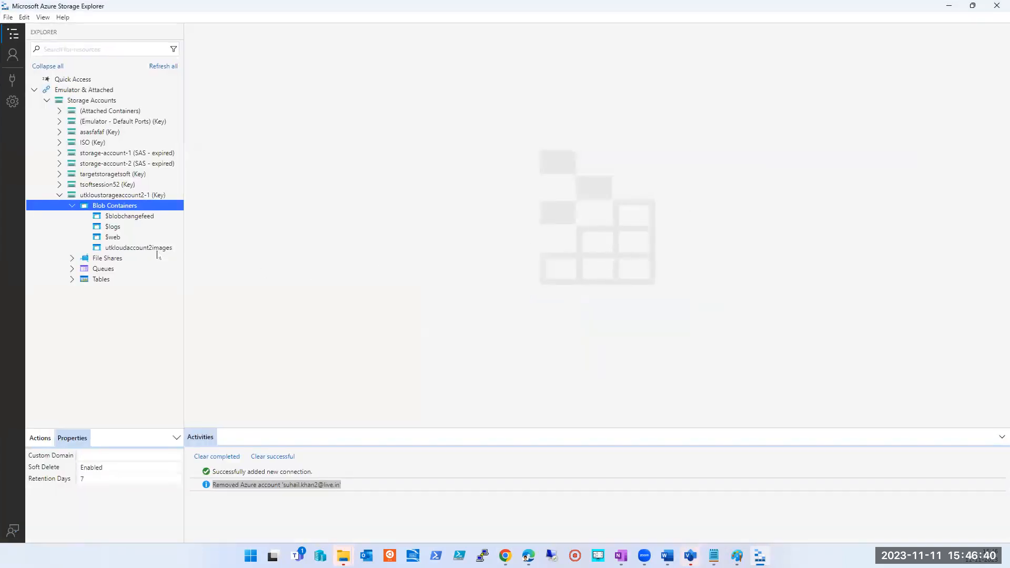
click(126, 248)
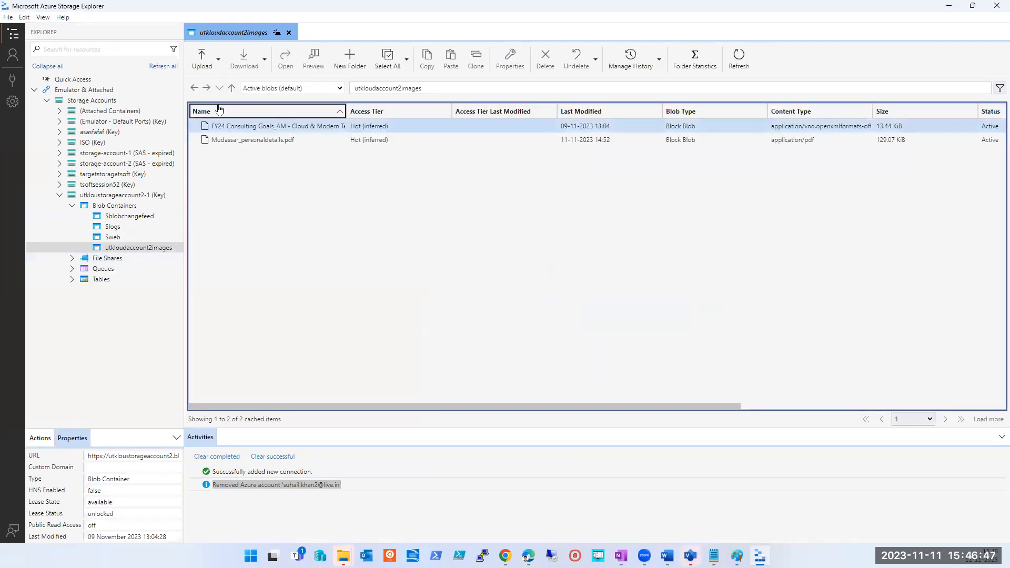
Start a folder upload to the utkloudaccount2images container and open the chooser for the source folder
click(202, 59)
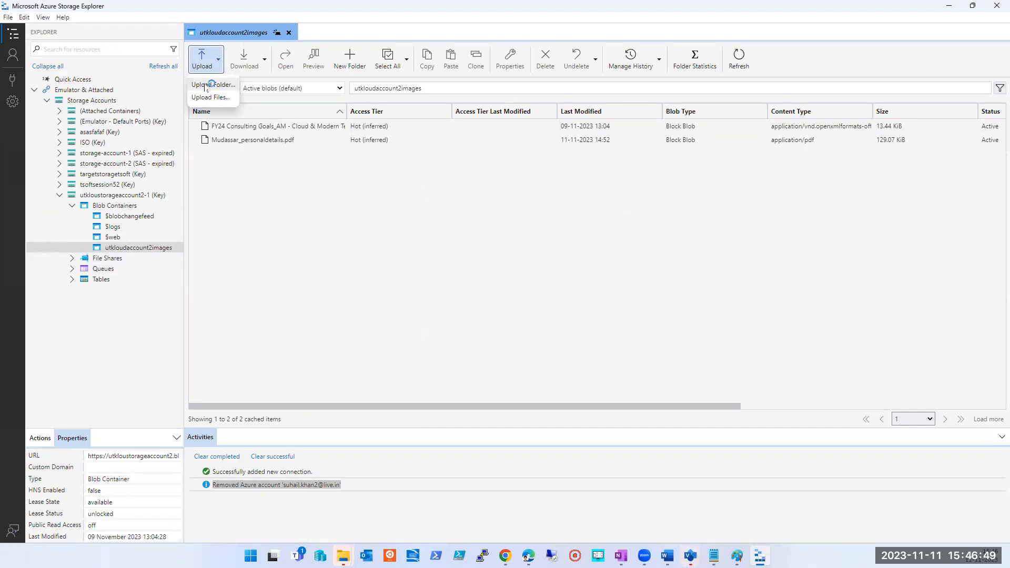
click(205, 84)
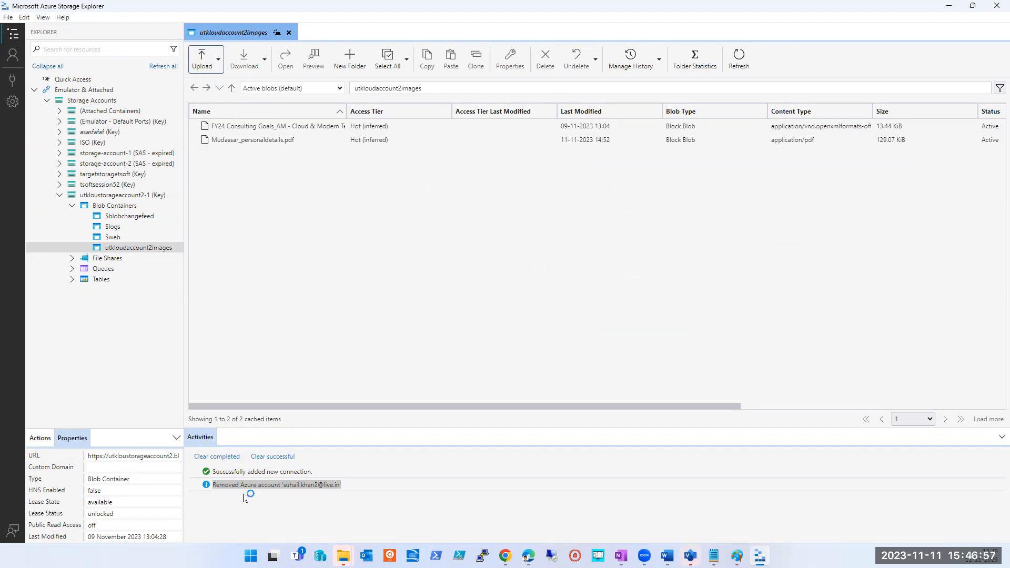
click(222, 501)
triple_click(214, 487)
click(489, 180)
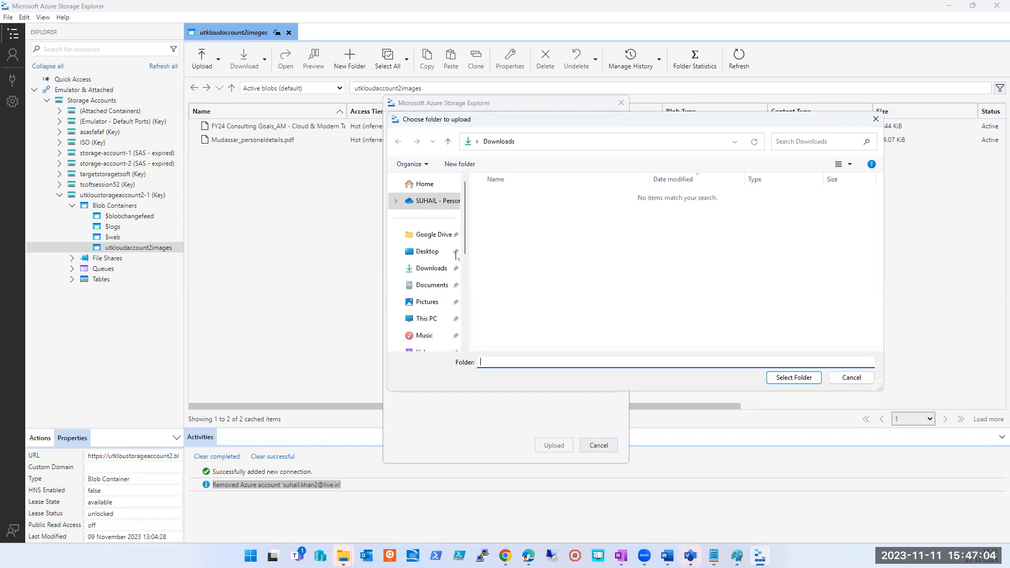
Choose the Corporate Interface MILE folder inside the mile folder under Desktop's Temp folder and upload it to the container
click(427, 252)
click(502, 216)
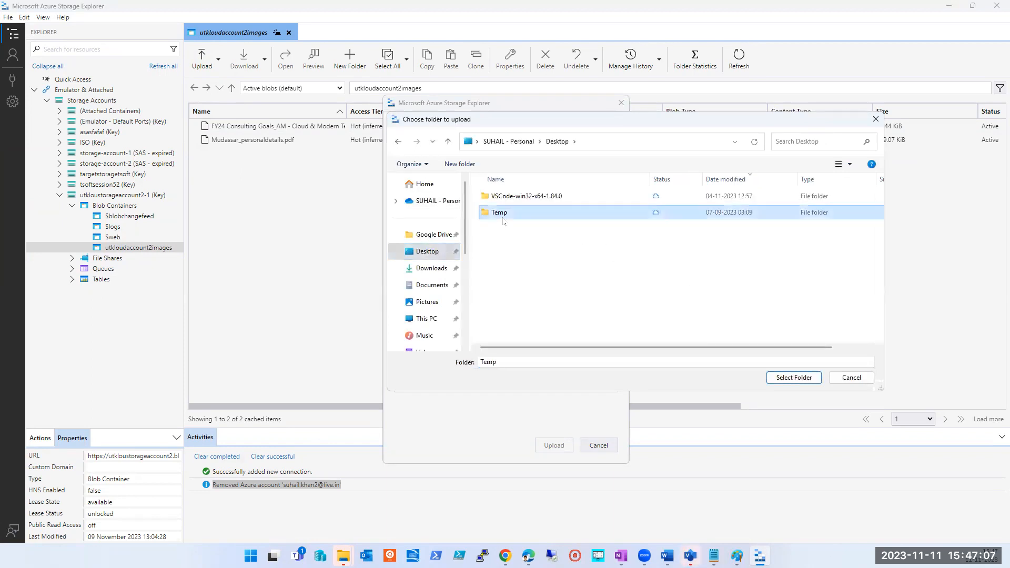
double_click(502, 216)
double_click(504, 197)
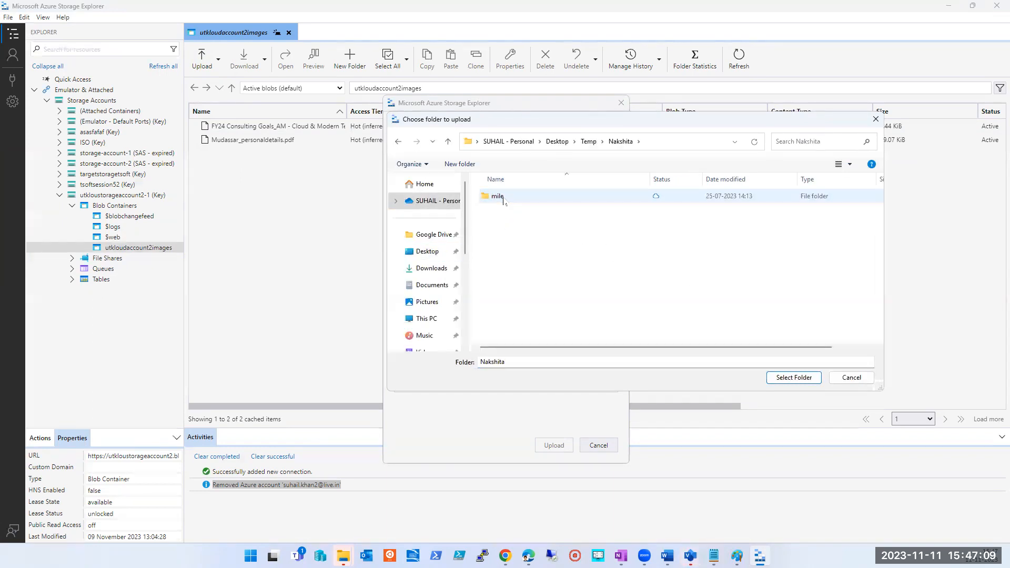
double_click(504, 199)
click(504, 212)
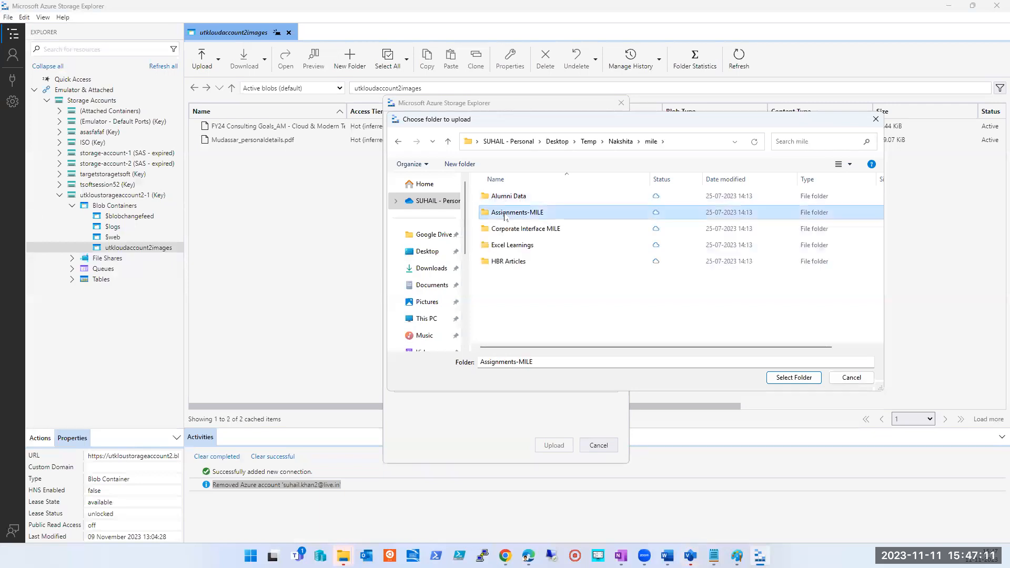
double_click(504, 212)
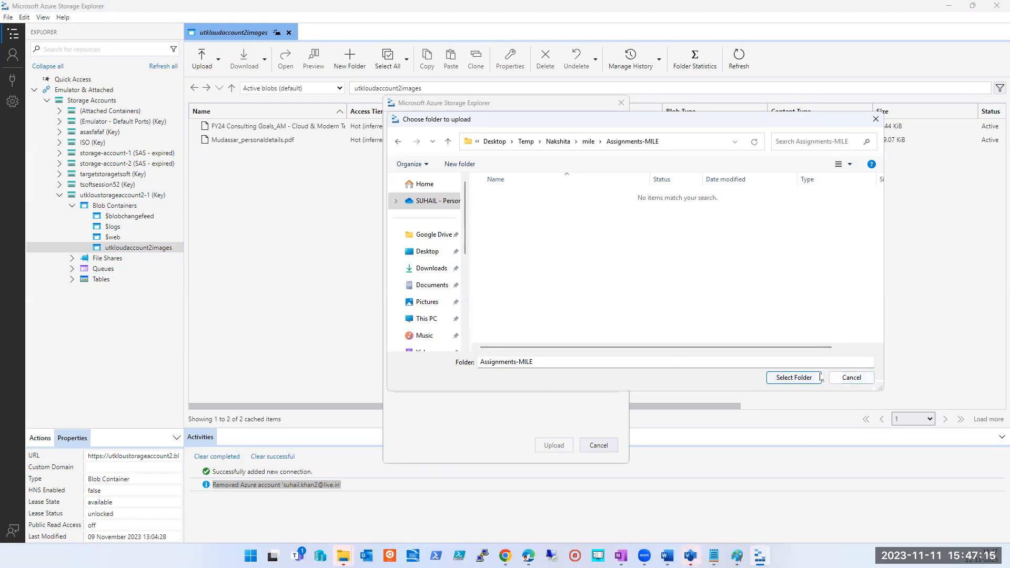
click(588, 142)
click(552, 228)
click(778, 377)
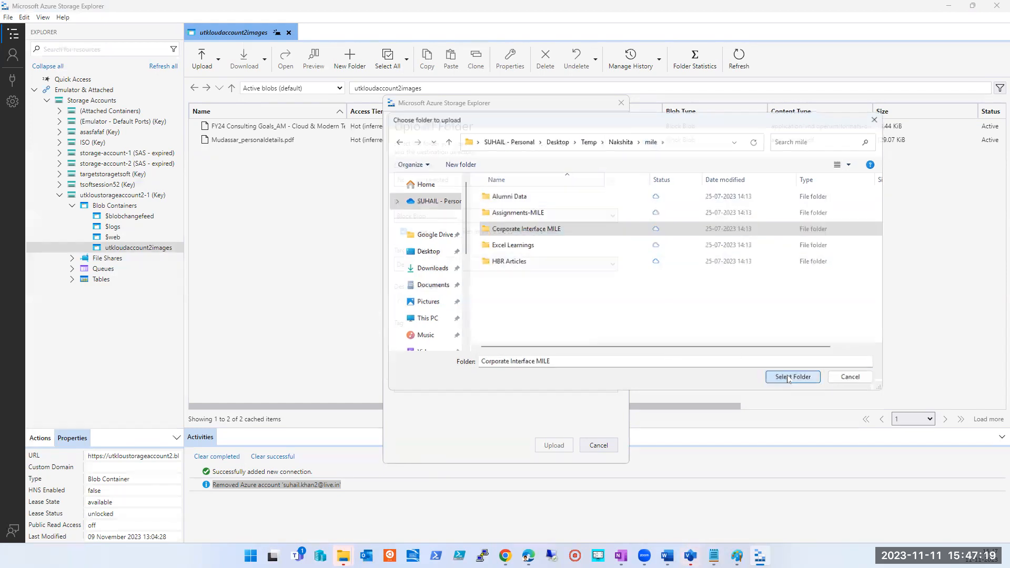
click(552, 445)
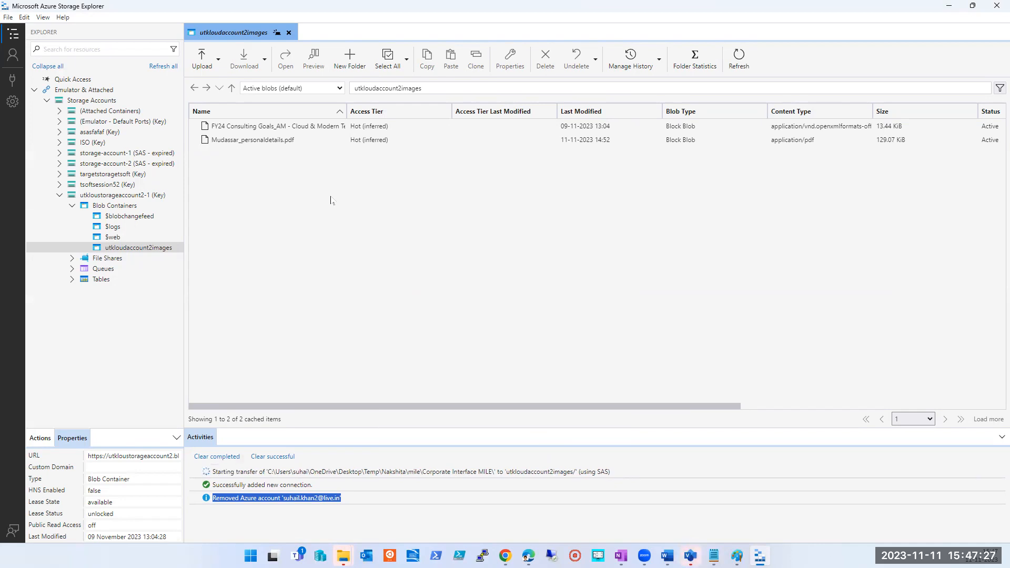
Check the folder transfer's entry in the activity log and select the PDF blob in the container
triple_click(234, 473)
click(263, 140)
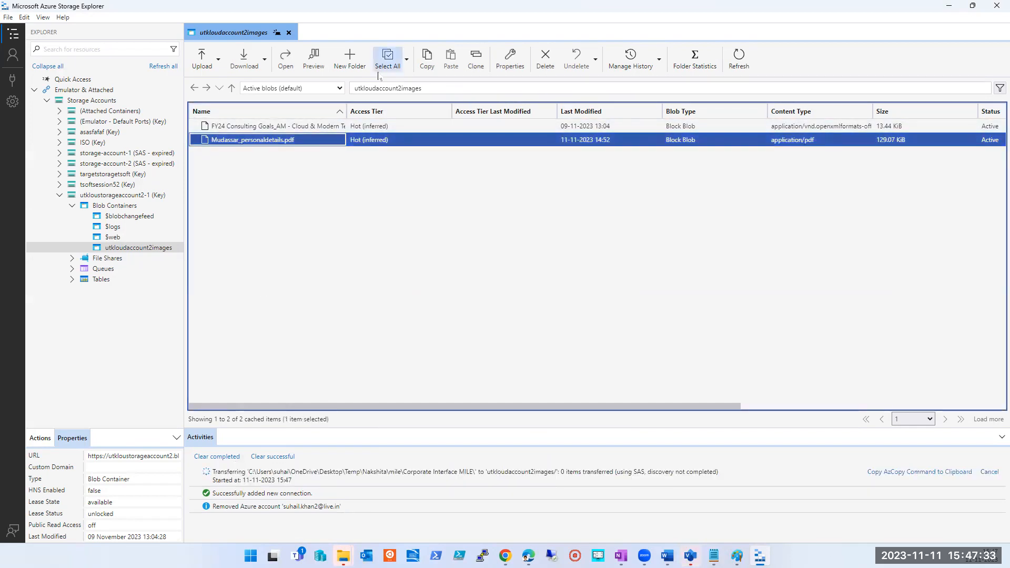
Delete the PDF blob from the utkloudaccount2images container and refresh the blob list
click(547, 56)
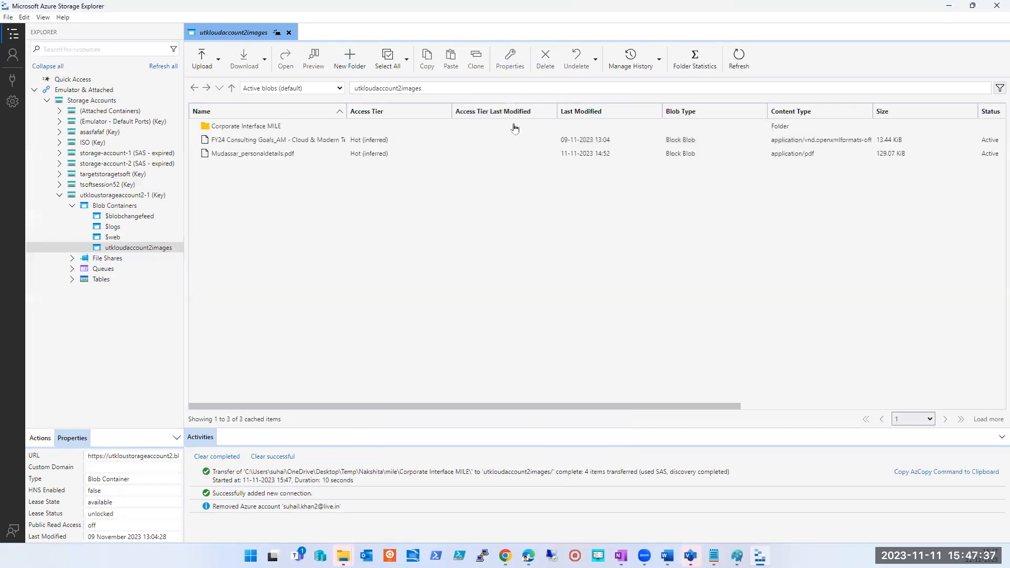
click(227, 154)
key(Delete)
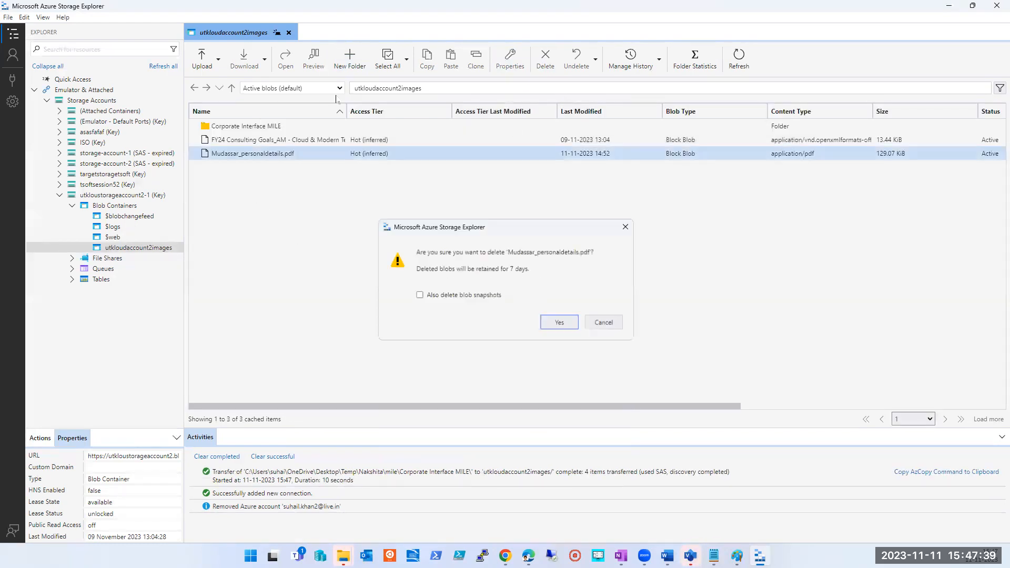
click(552, 323)
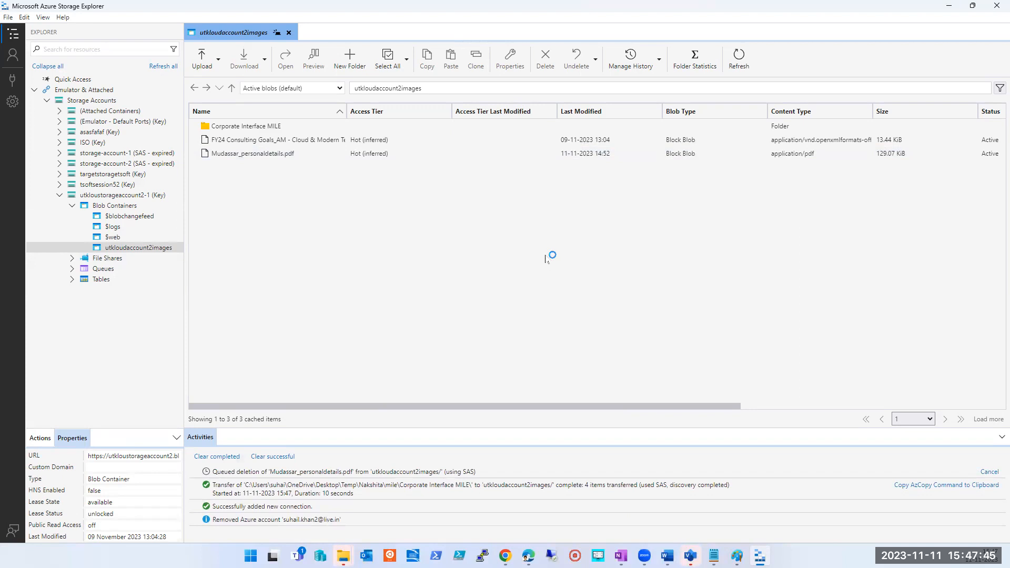
click(741, 65)
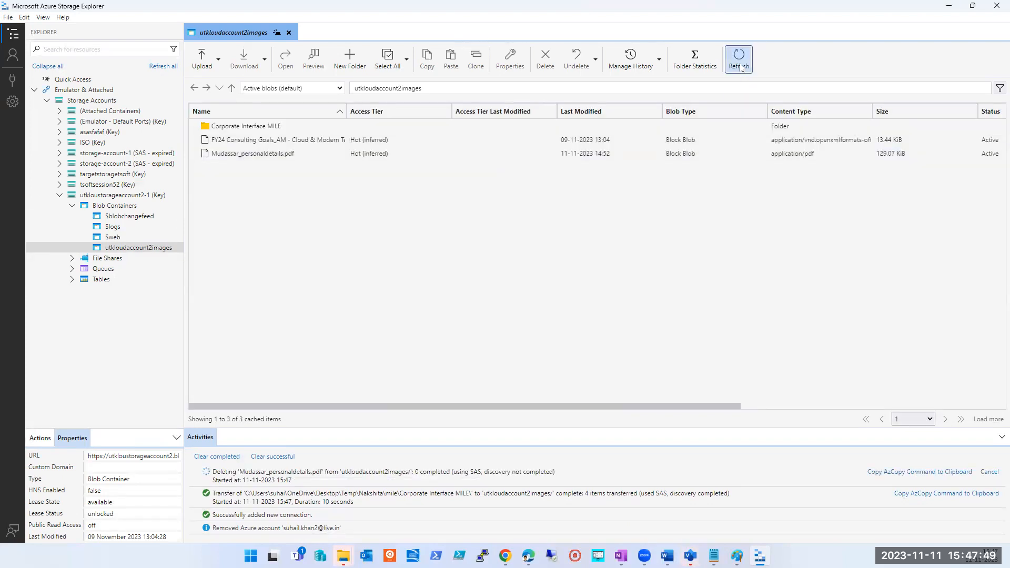
click(741, 65)
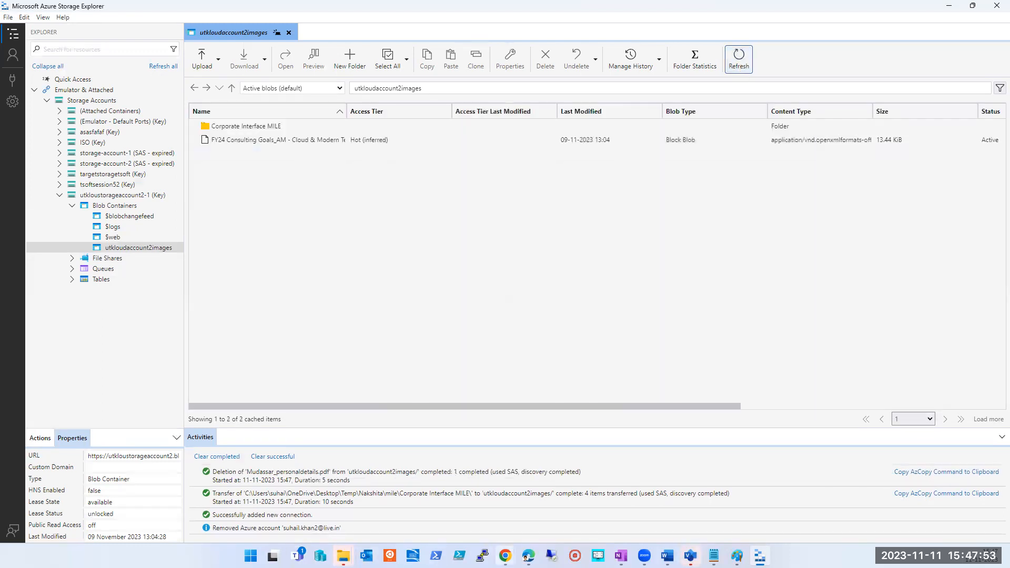
Close the Pricing Calculator browser window and switch to the Azure portal window in Chrome showing utkloustorageaccount2's access keys
mouse_move(505, 555)
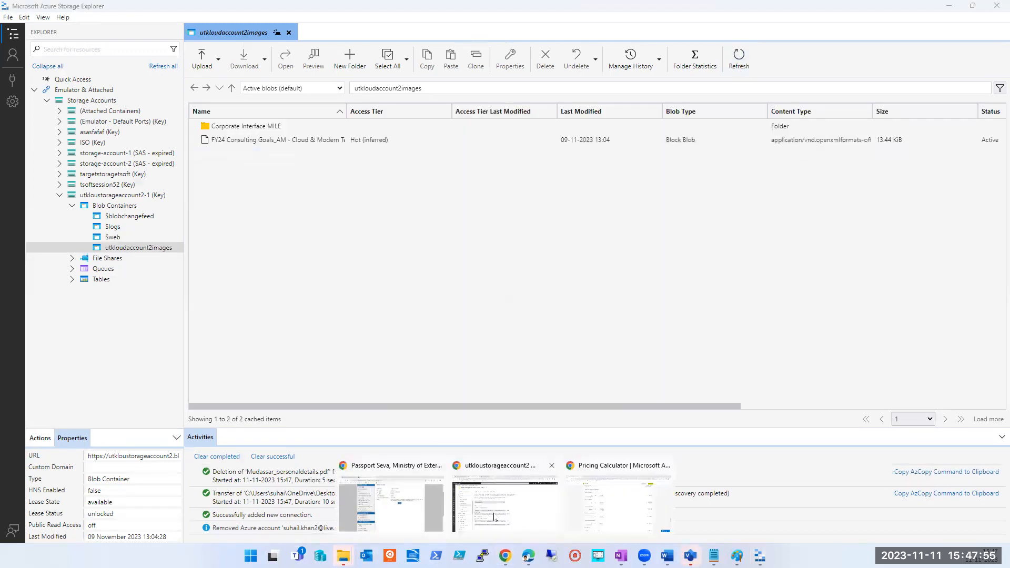
click(618, 500)
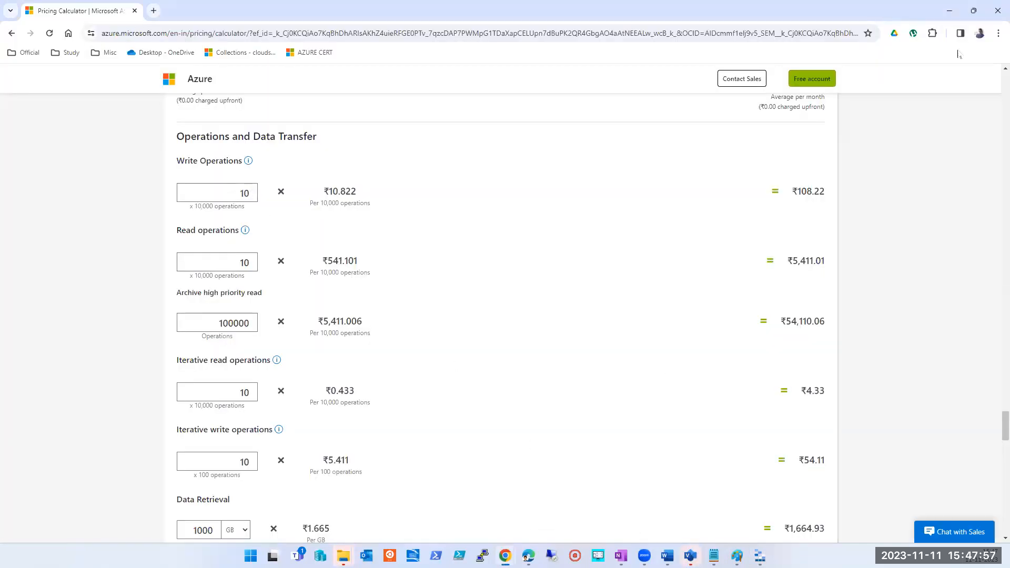
click(995, 15)
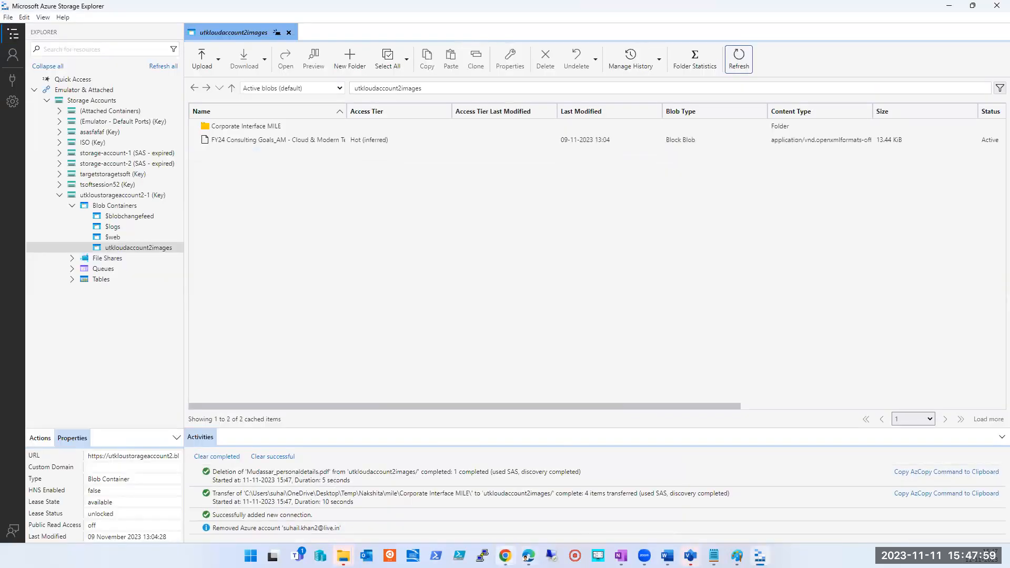
mouse_move(505, 556)
click(561, 500)
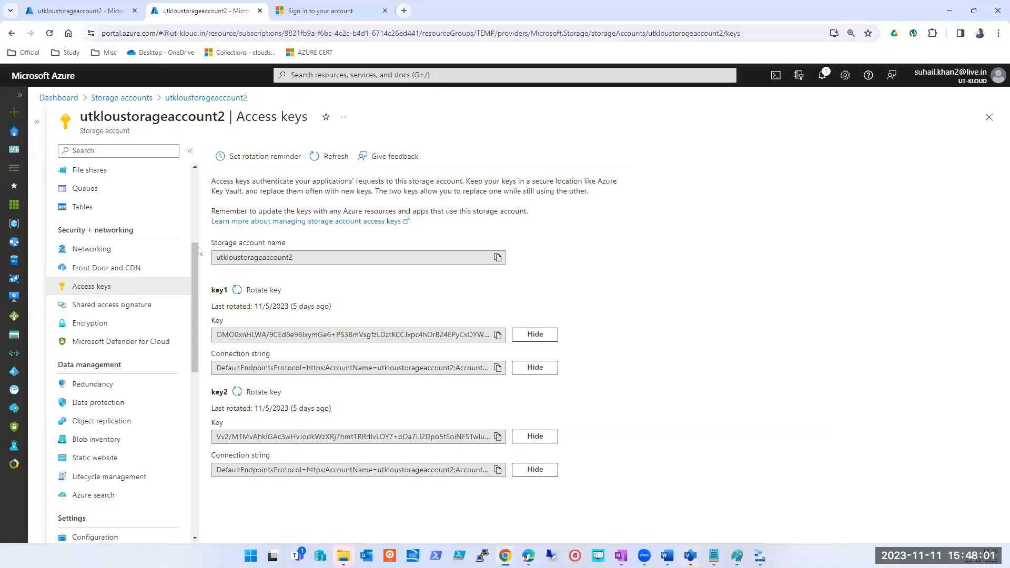
Open the utkloudaccount2images container from utkloustorageaccount2's containers in the portal to check its blobs
scroll(95, 240, up, 3)
scroll(96, 239, up, 2)
scroll(97, 278, down, 4)
scroll(105, 304, down, 3)
scroll(107, 298, up, 6)
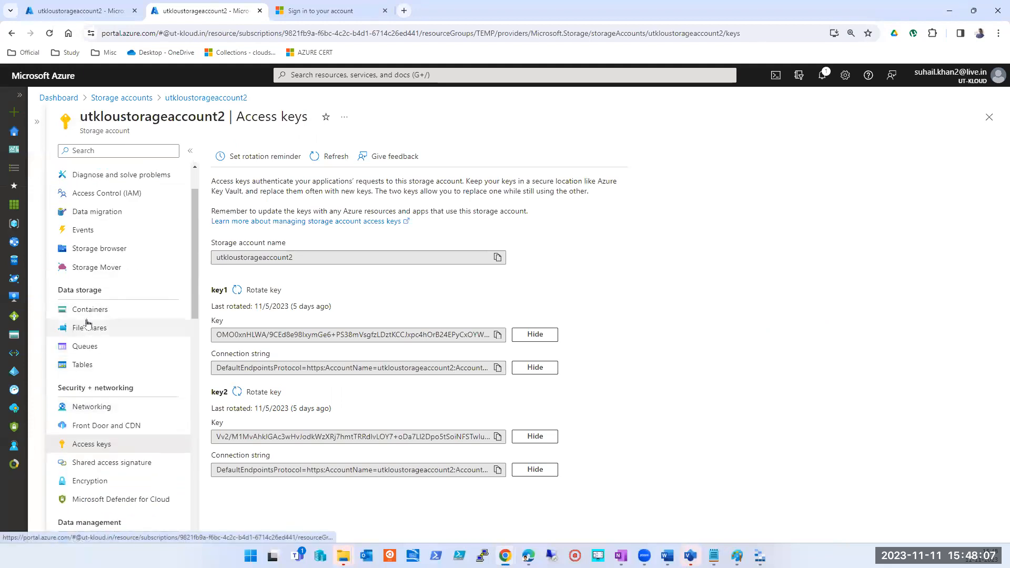
click(88, 311)
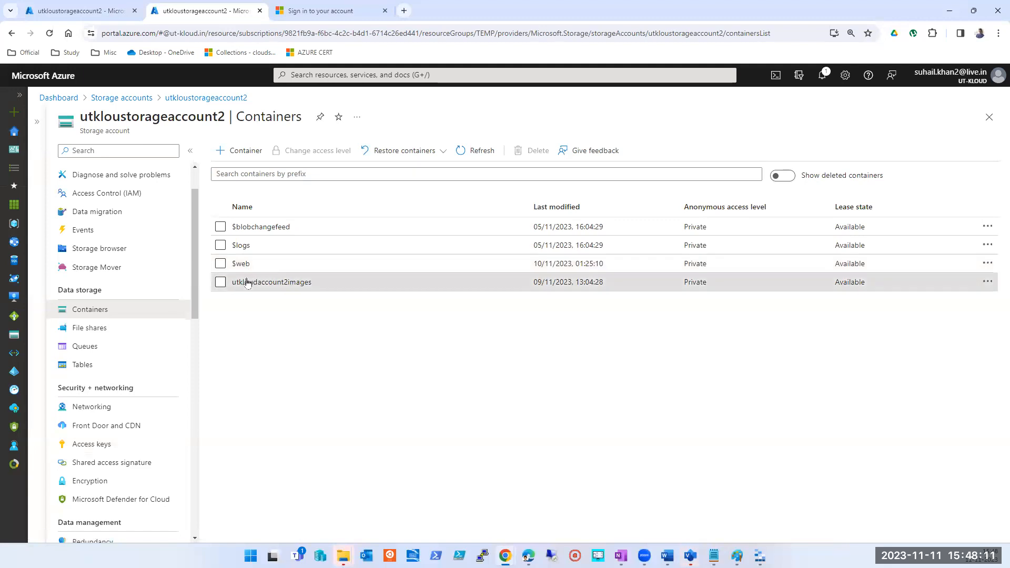
click(247, 283)
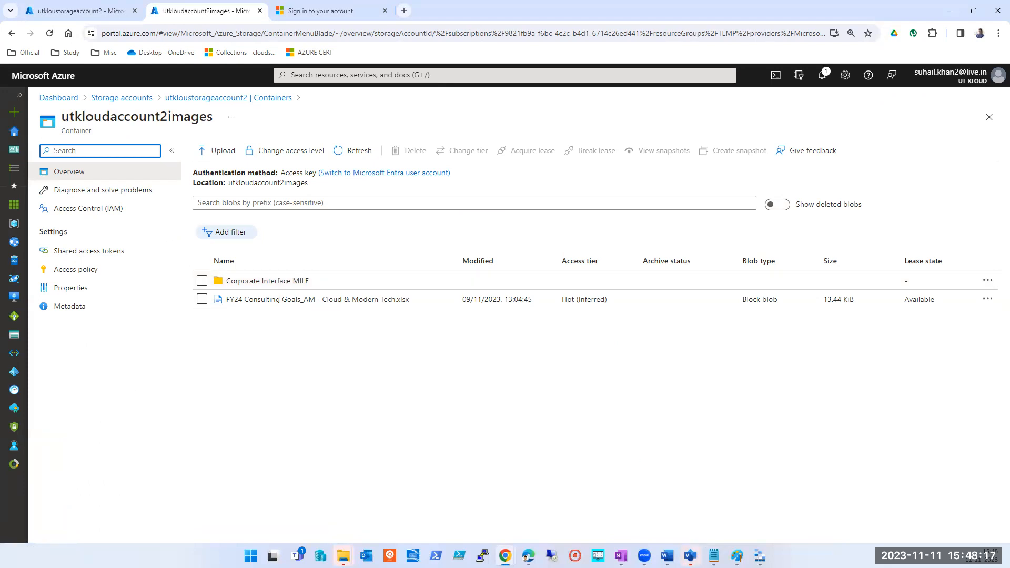
Switch to Azure Storage Explorer, reduce it to a smaller window over the portal and collapse utkloustorageaccount2-1
click(760, 556)
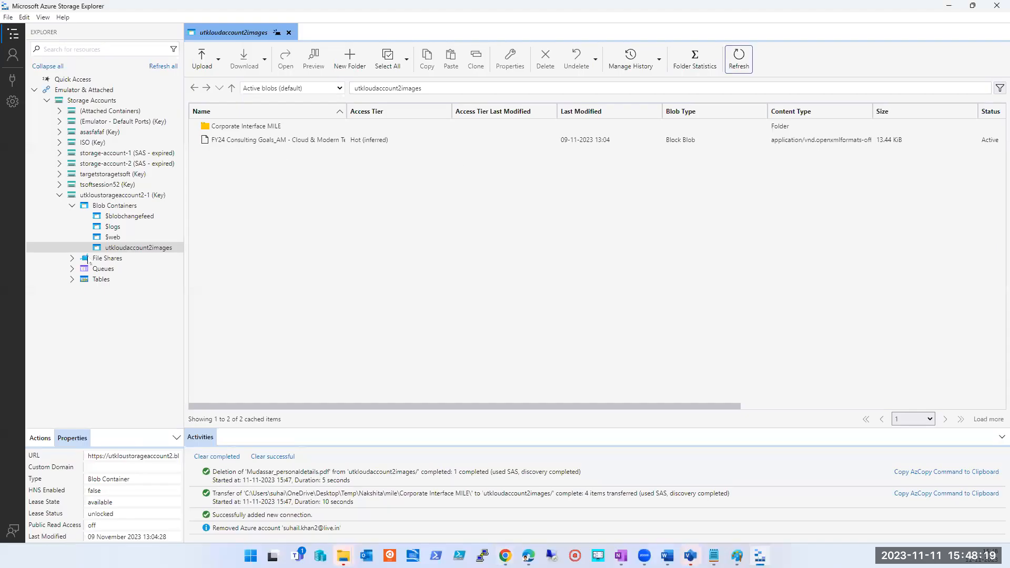
click(972, 6)
drag(710, 120, 598, 108)
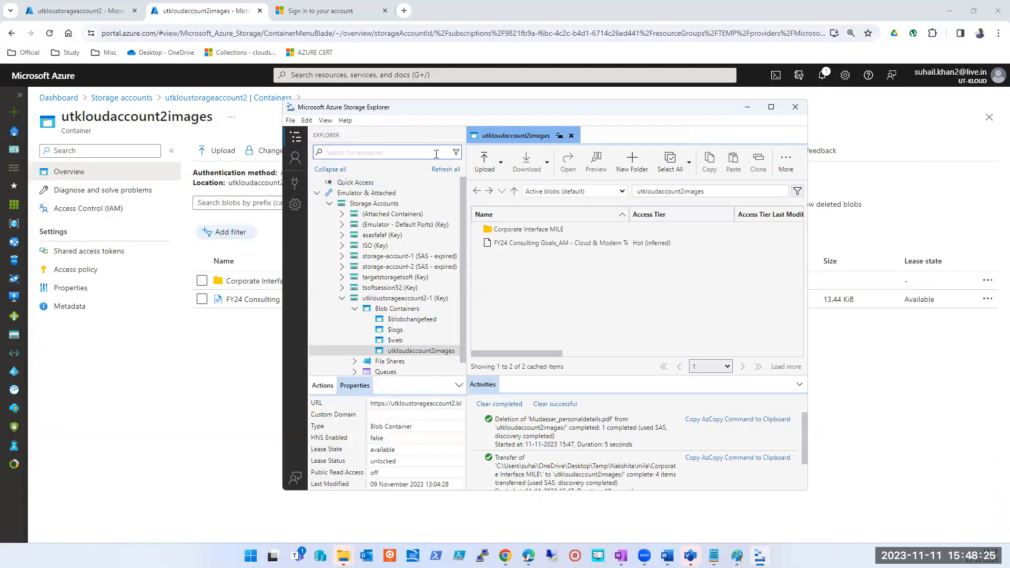
click(369, 298)
click(342, 299)
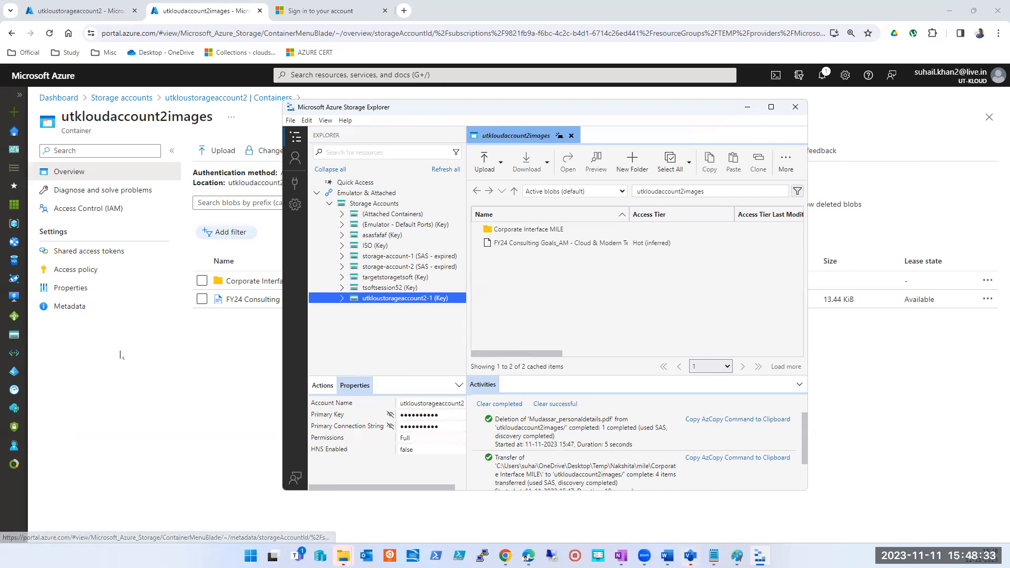
Switch to the Azure portal and open the access keys of the utkloustorageaccount storage account
click(417, 74)
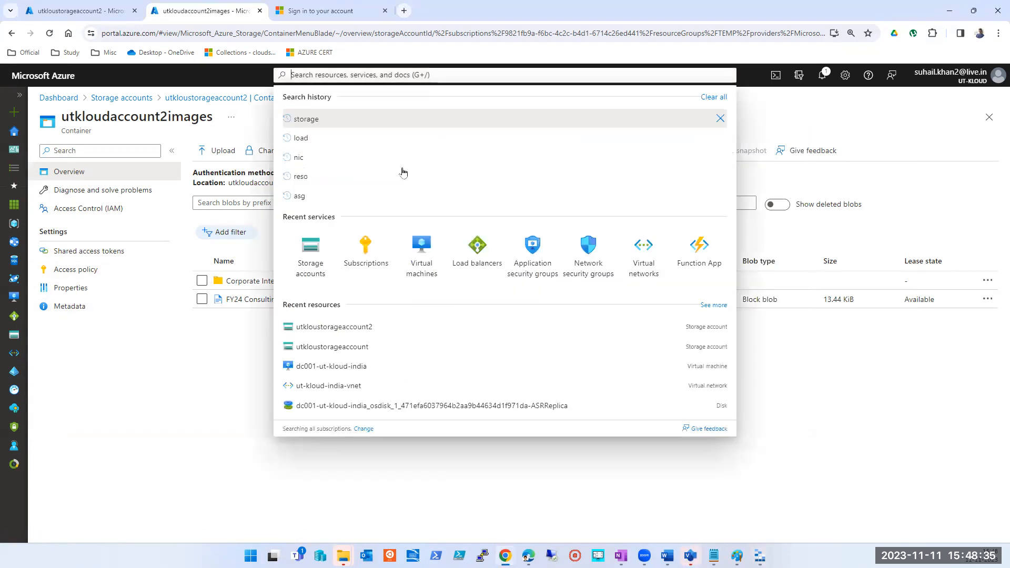
click(297, 253)
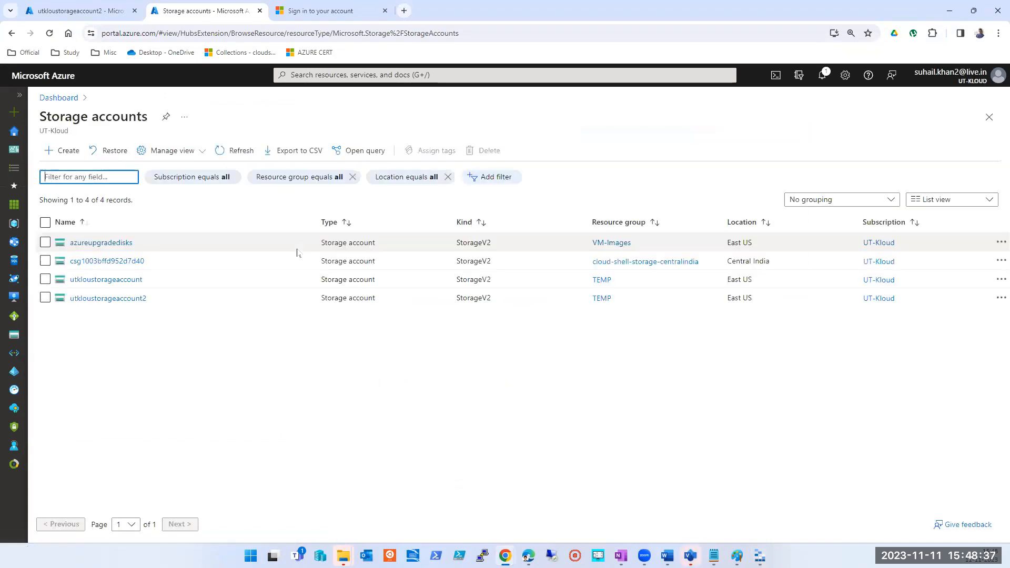
click(106, 282)
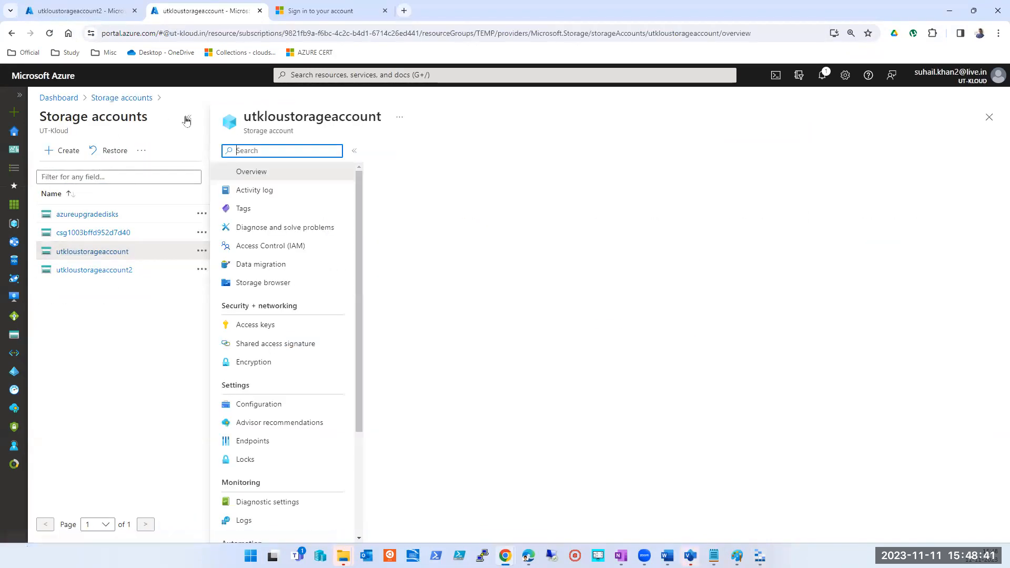
click(105, 480)
scroll(117, 478, down, 1)
scroll(119, 476, down, 1)
click(89, 391)
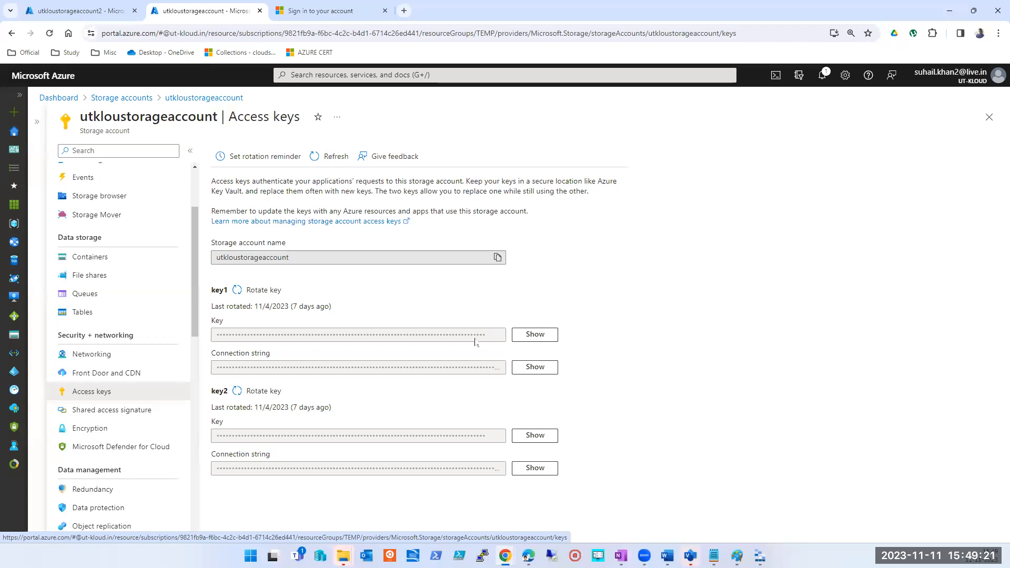
Reveal the keys and connection strings of both key1 and key2 for utkloustorageaccount
click(535, 335)
click(535, 366)
click(535, 435)
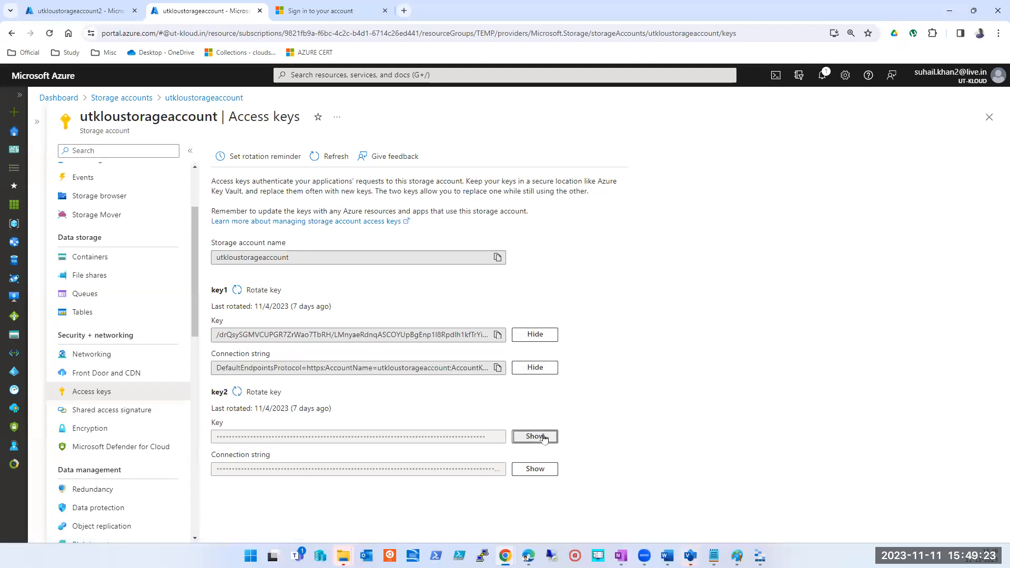
click(535, 469)
Bring up Azure Storage Explorer to view the attached accounts, and minimize its window
click(759, 556)
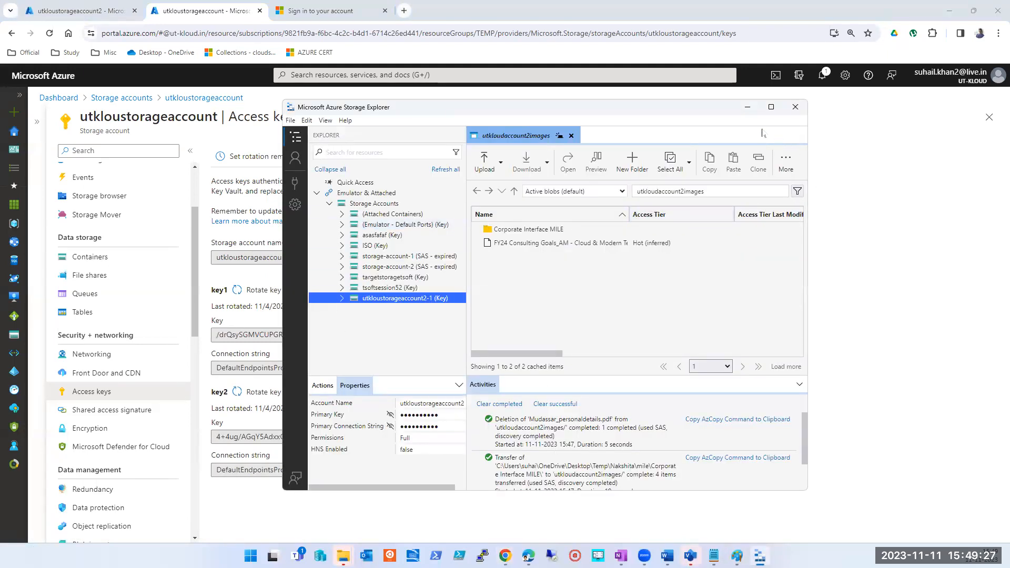
click(710, 39)
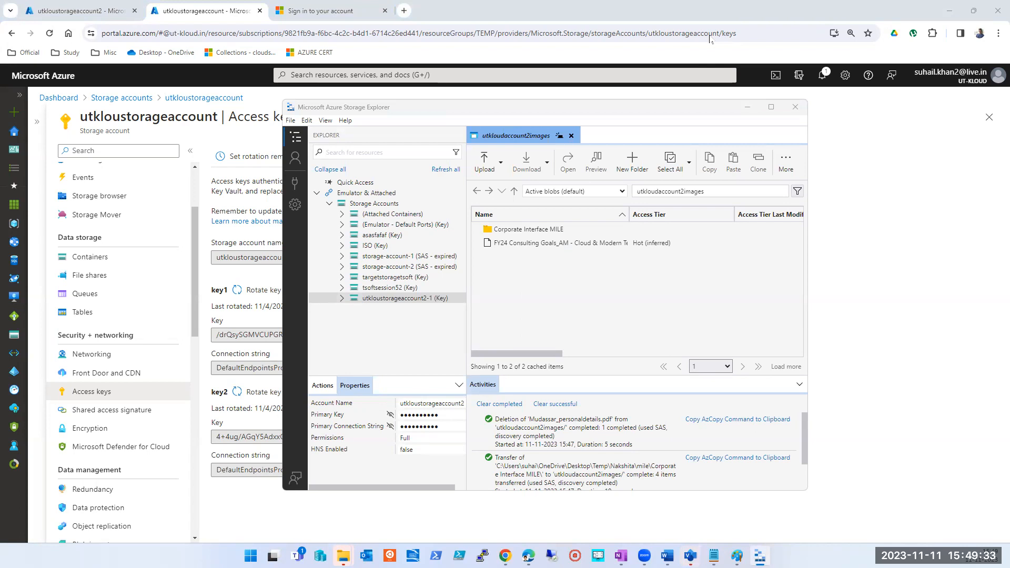
click(751, 112)
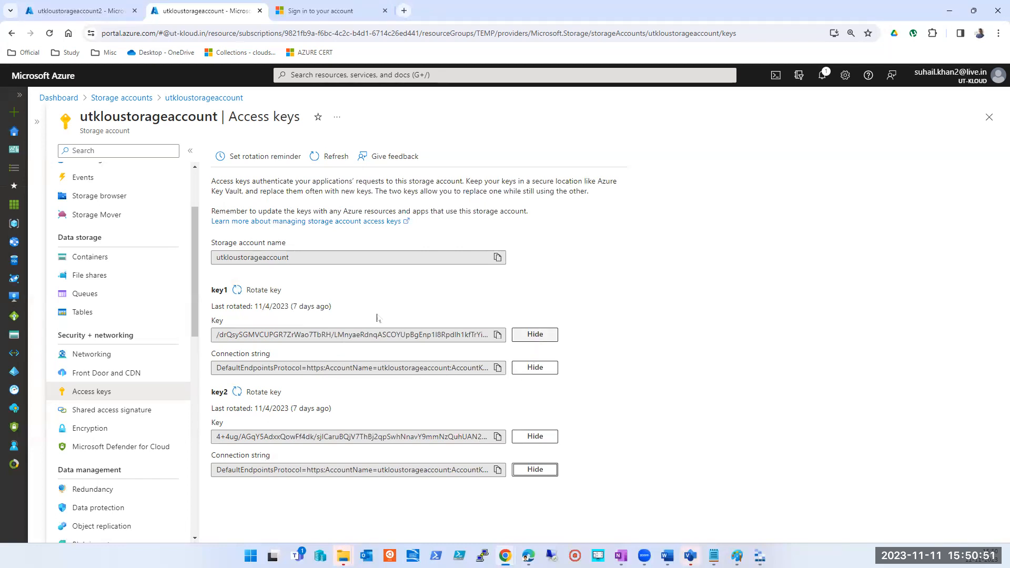
Regenerate access key key1 of utkloustorageaccount and check its new key value
click(256, 291)
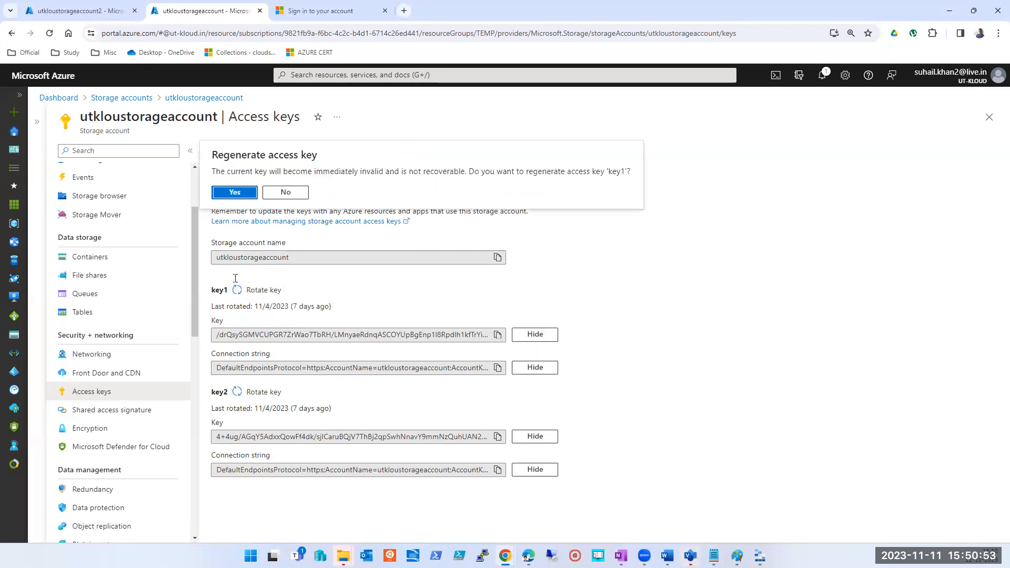
click(234, 193)
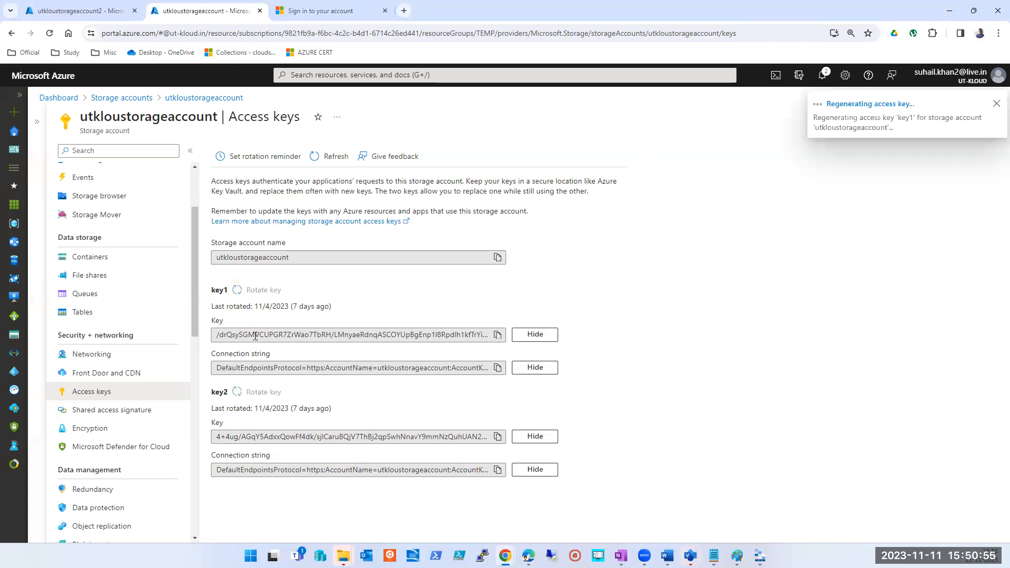
drag(255, 335, 133, 328)
click(256, 335)
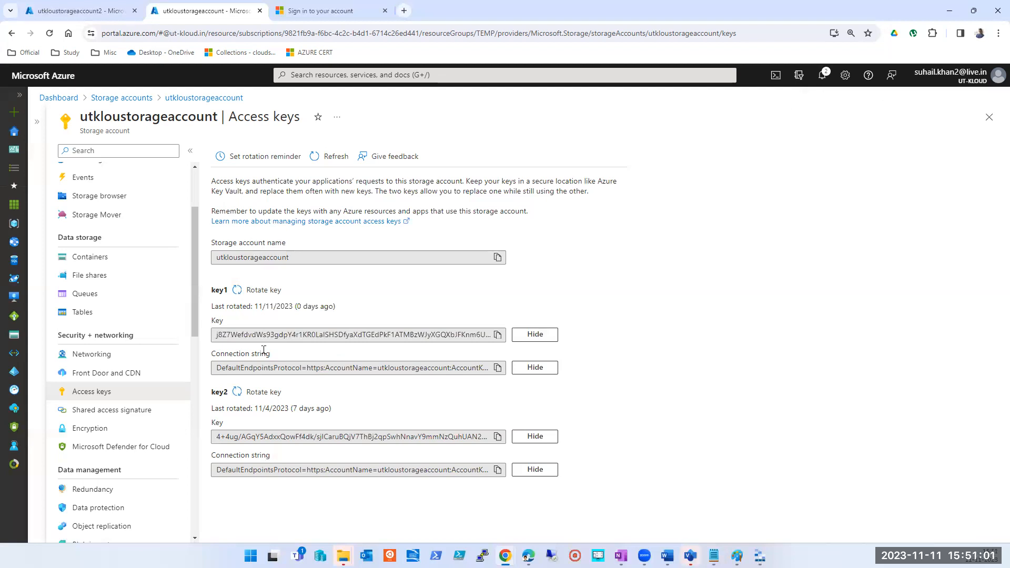
drag(242, 335, 204, 341)
Switch to Azure Storage Explorer, maximize its window and refresh all resources in the explorer tree
click(737, 556)
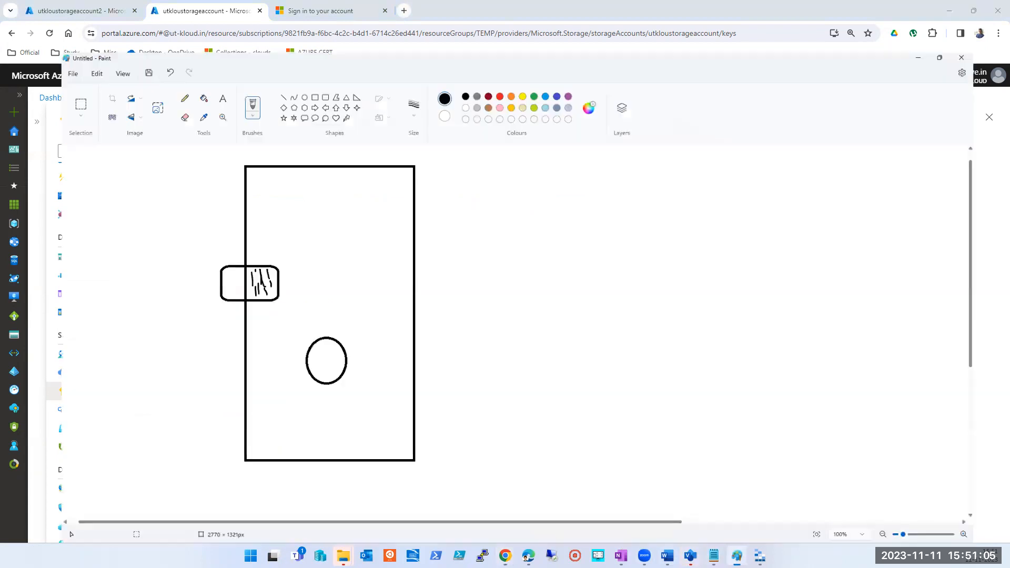
click(737, 556)
click(760, 556)
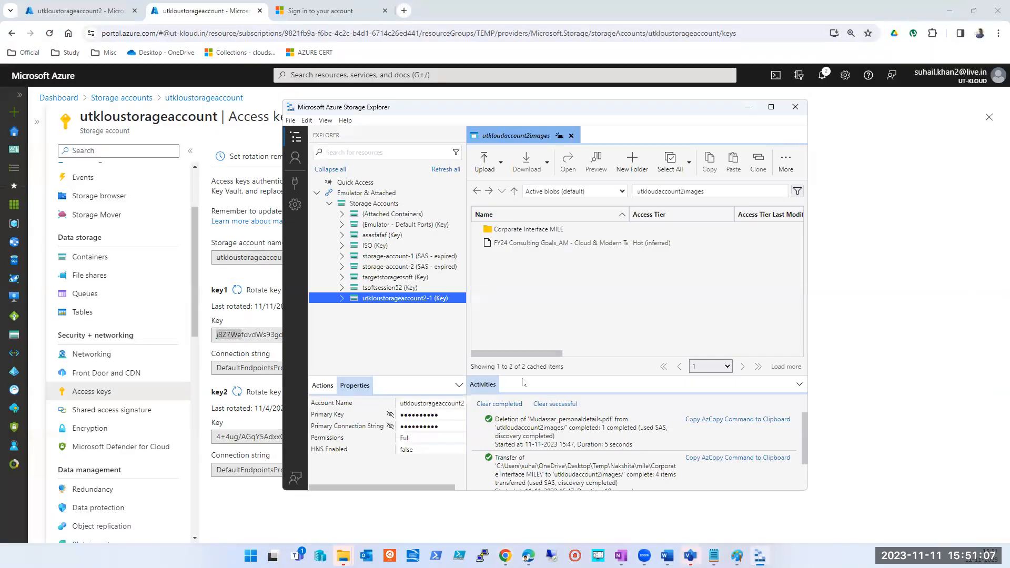
click(770, 107)
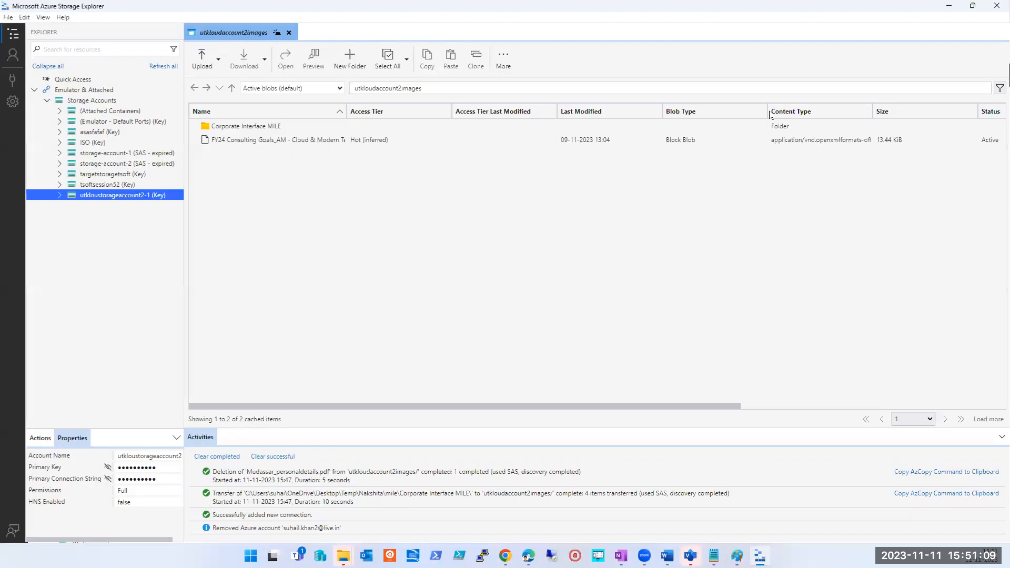
click(153, 67)
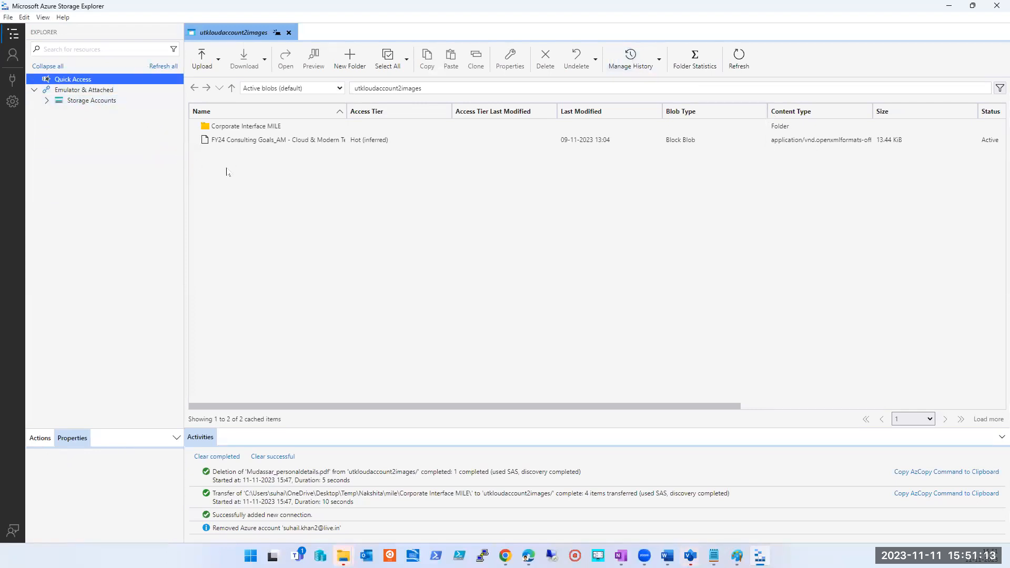
Expand the blob containers of utkloustorageaccount2-1 under Storage Accounts and open the utkloudaccount2images container
click(47, 99)
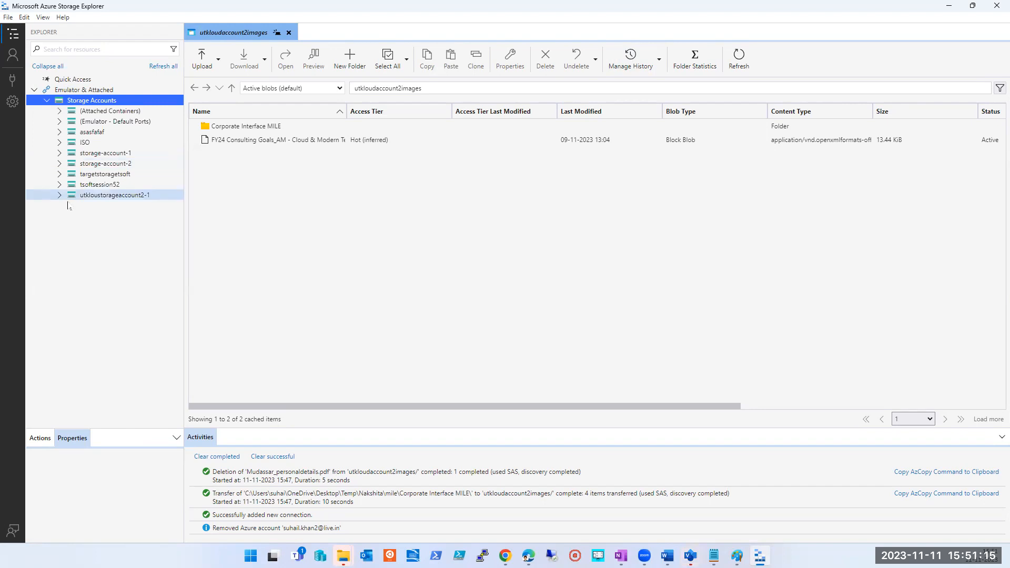
click(59, 195)
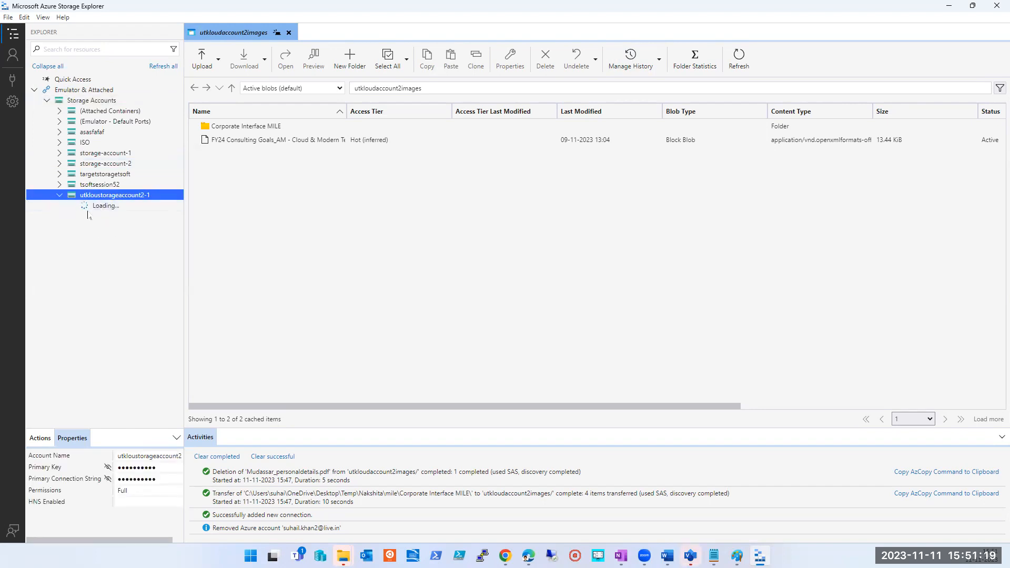
click(103, 208)
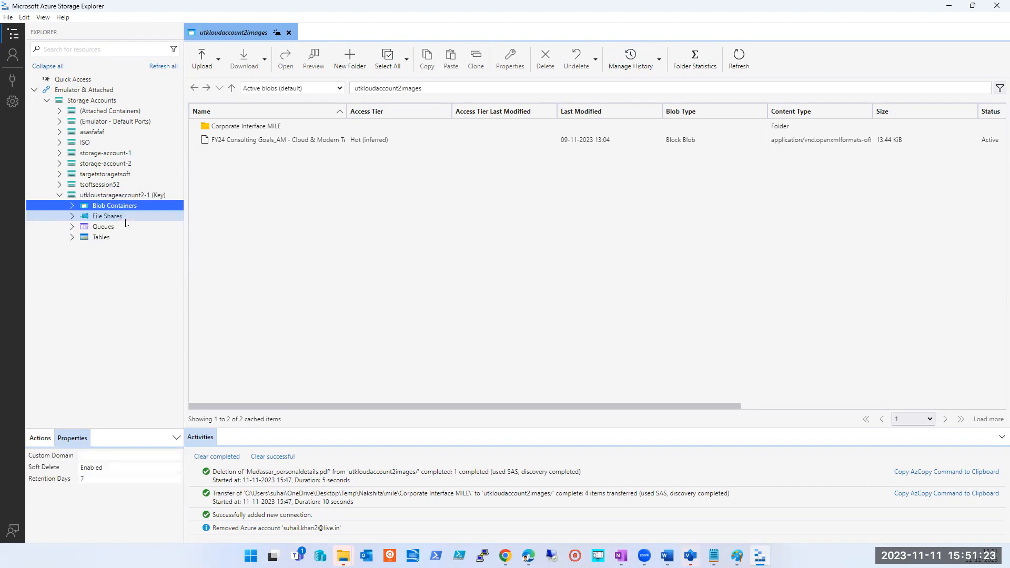
click(72, 207)
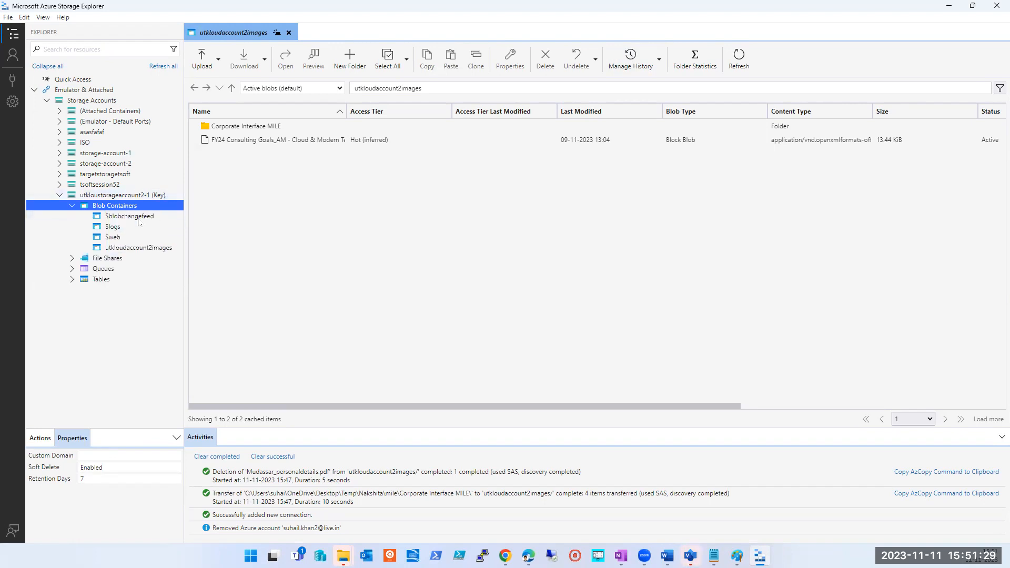
click(120, 249)
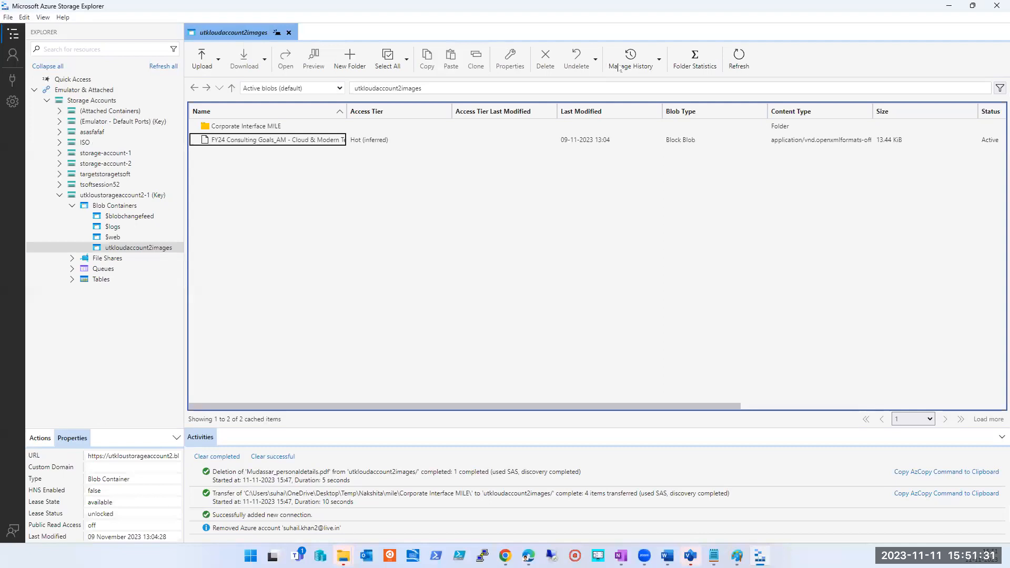
click(740, 58)
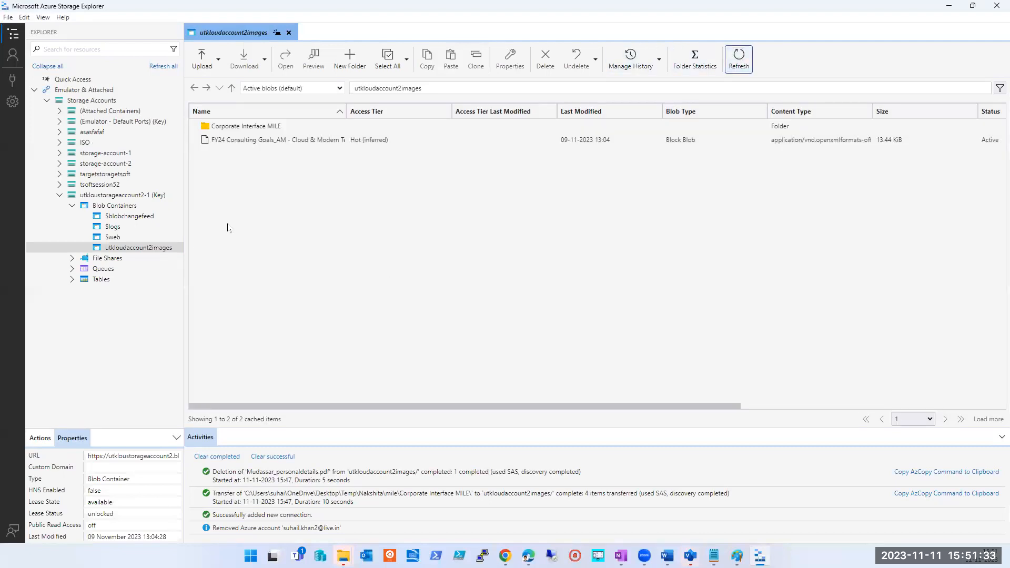
click(206, 62)
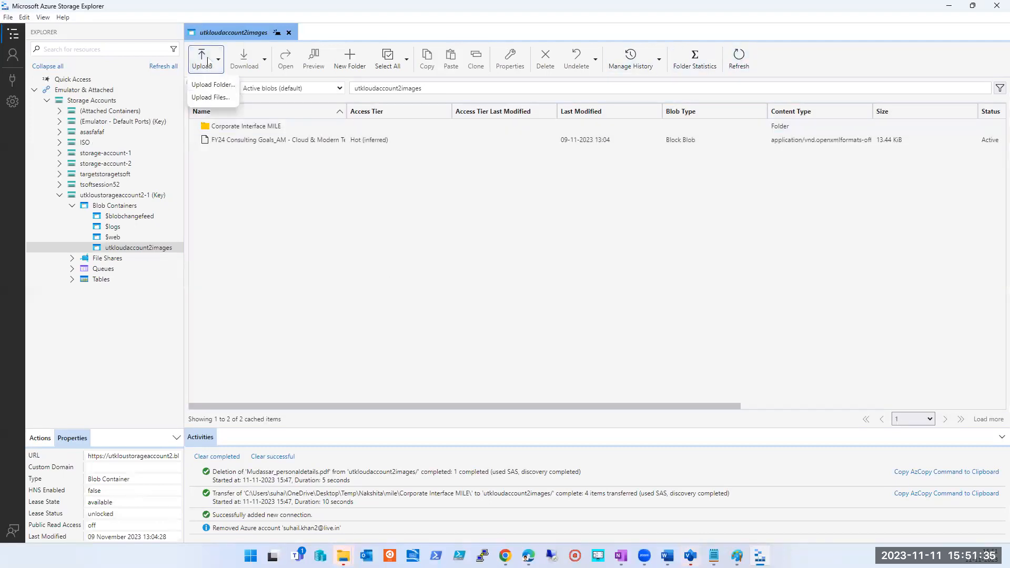
click(209, 84)
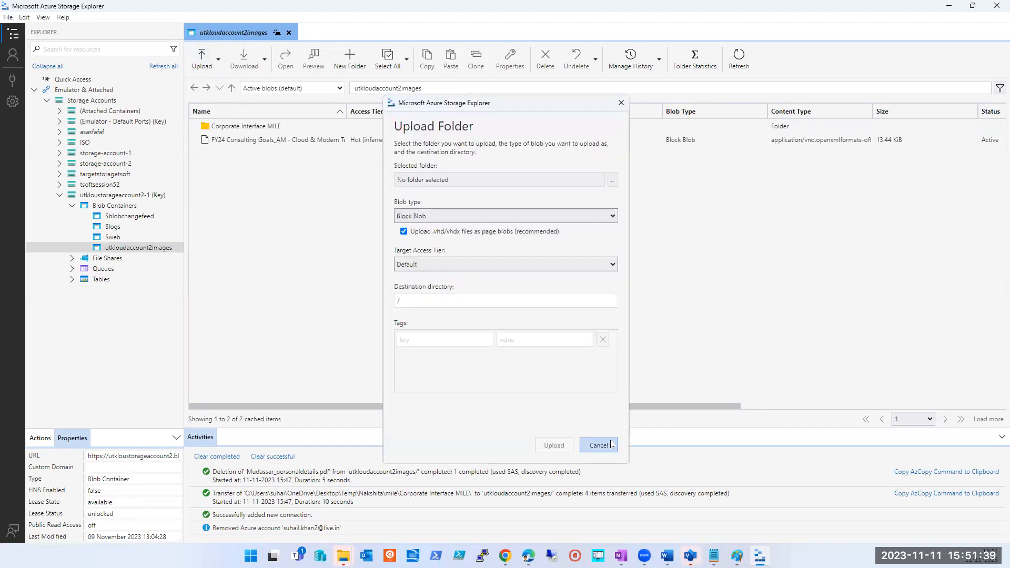
click(599, 445)
Delete the Corporate Interface MILE folder from the utkloudaccount2images container and refresh the blob listing
click(265, 126)
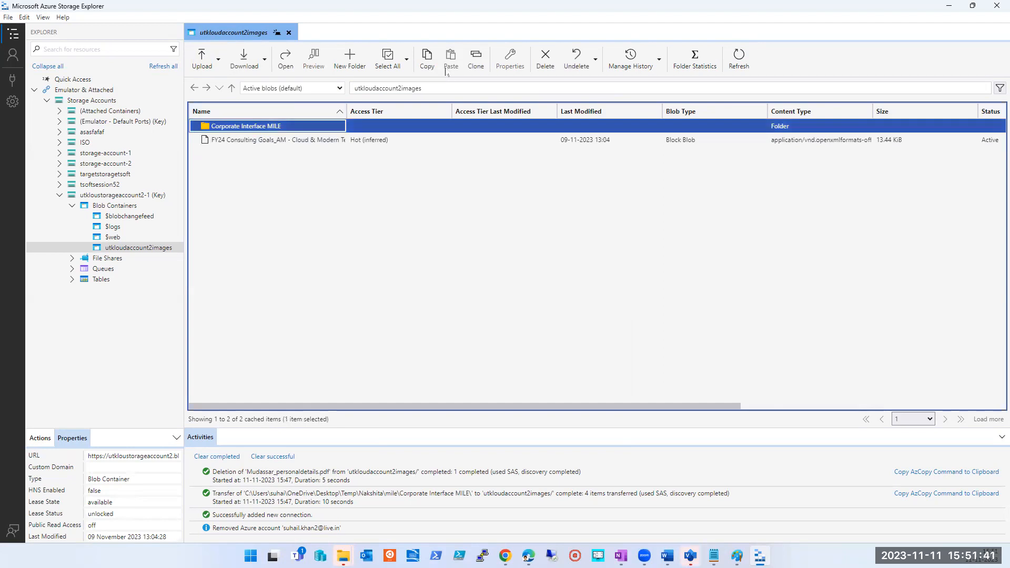
click(544, 62)
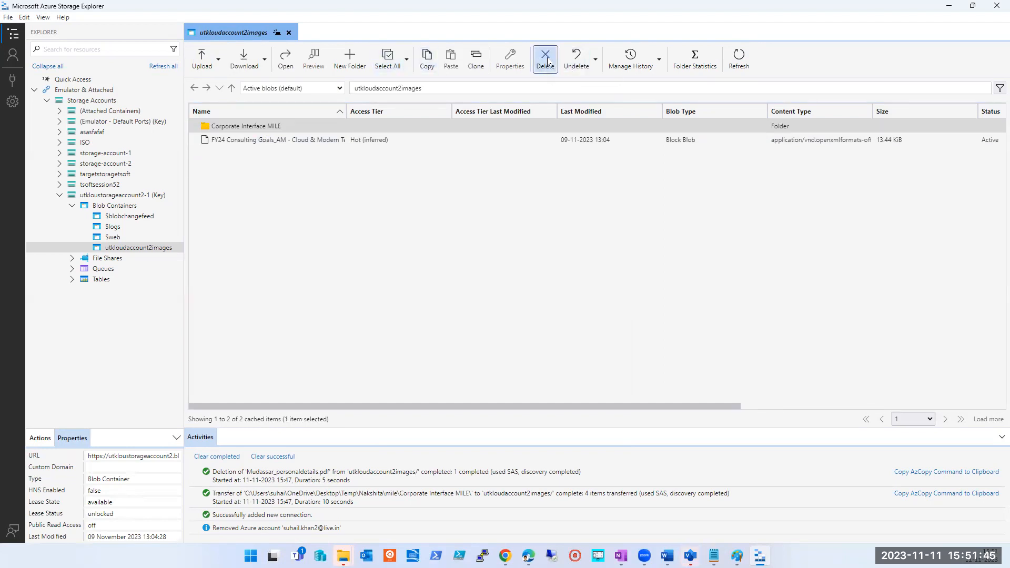
click(561, 322)
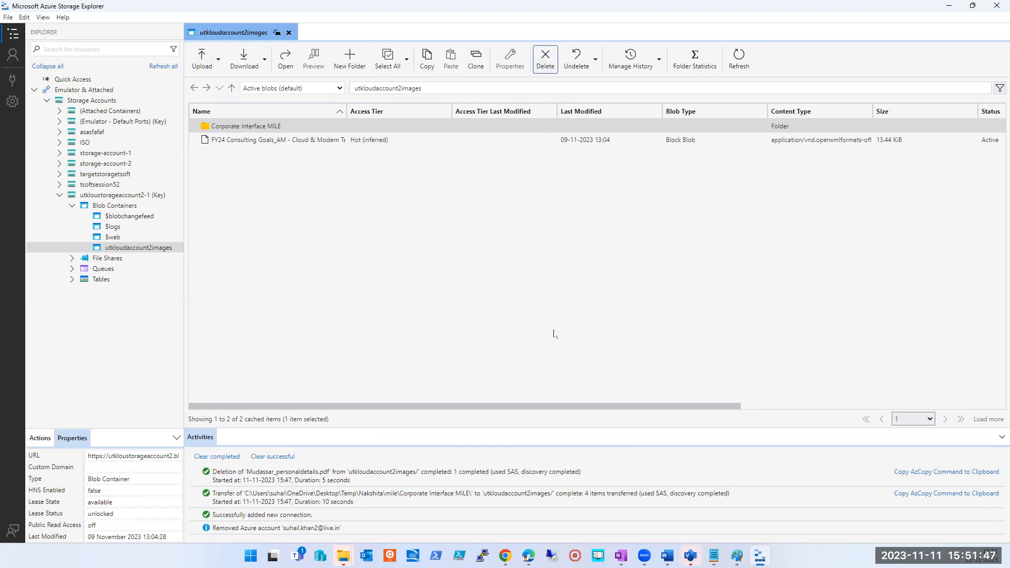
click(746, 60)
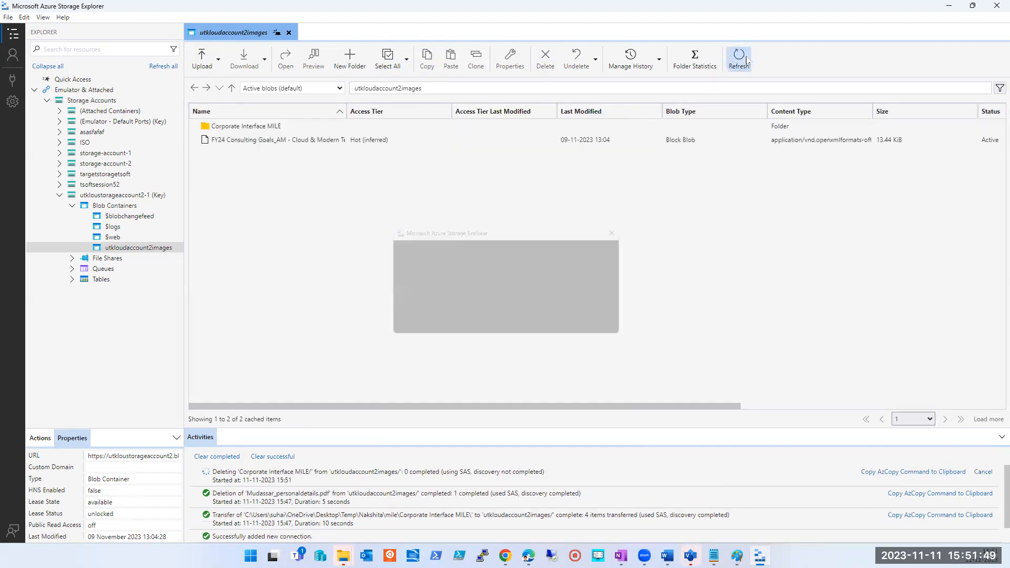
click(562, 322)
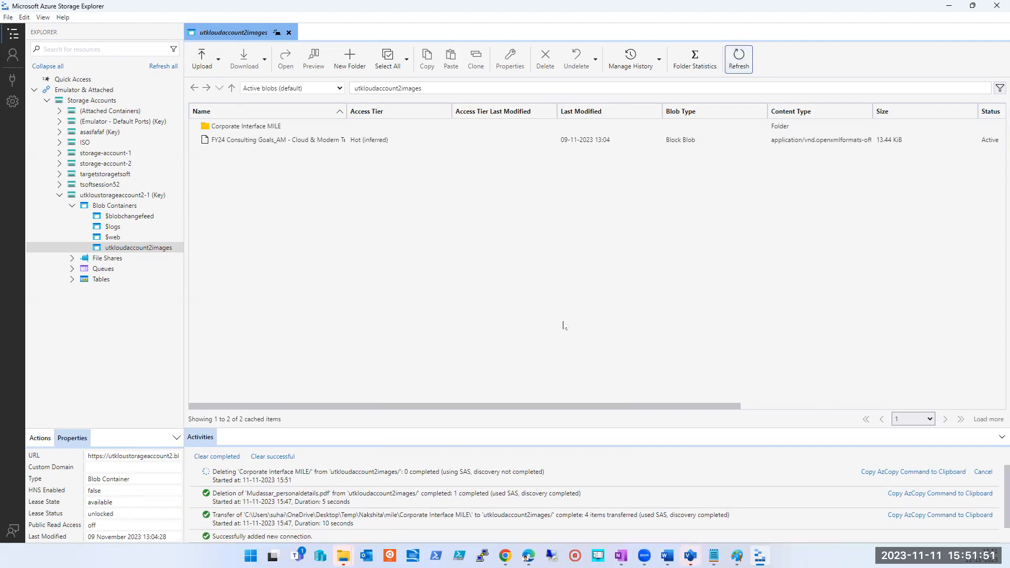
click(736, 63)
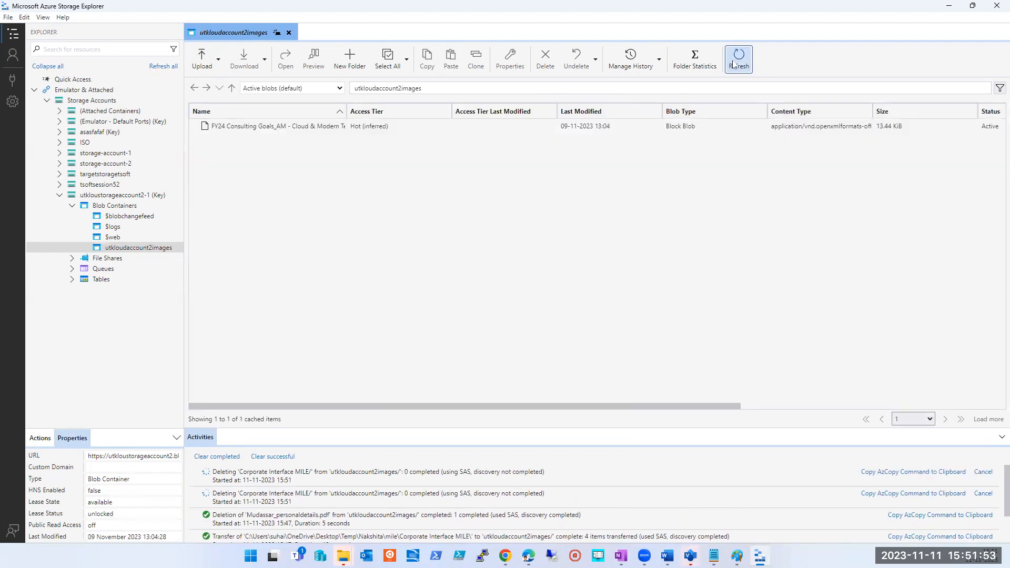
click(734, 65)
click(735, 69)
Restore the Storage Explorer window to a smaller size and view the $blobchangefeed, $logs, $web and utkloudaccount2images containers in turn
click(972, 6)
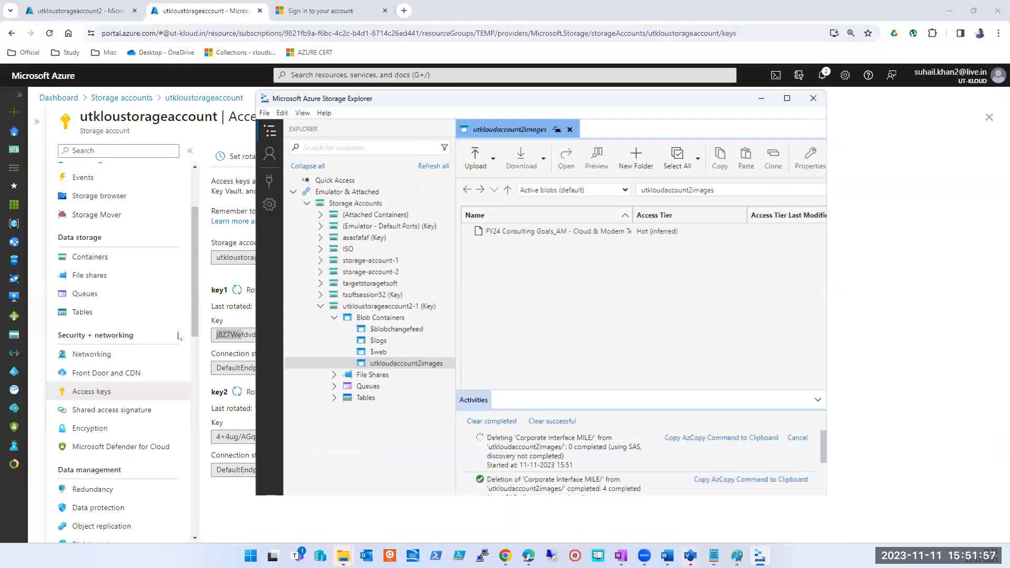
click(940, 303)
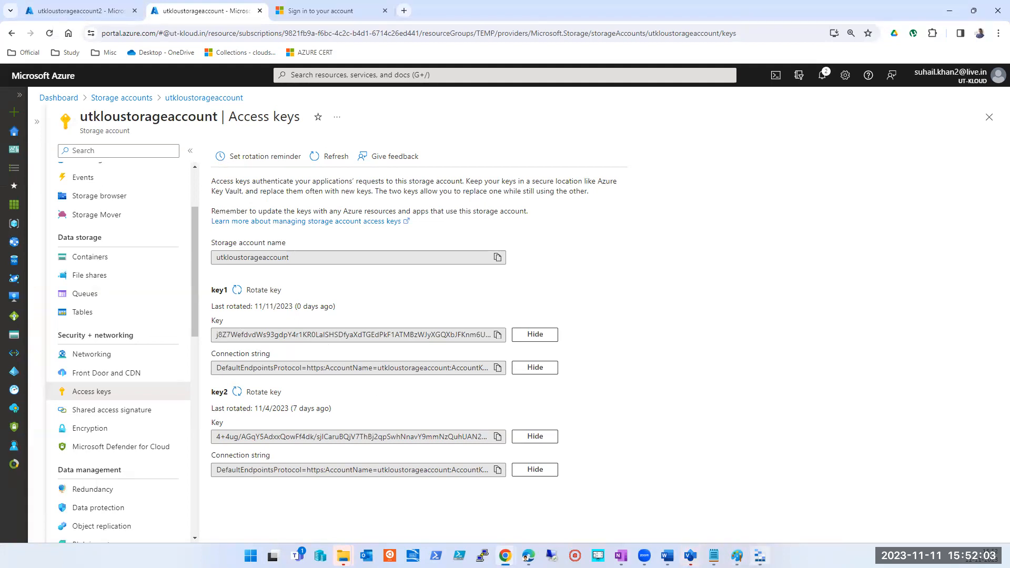
mouse_move(759, 556)
click(759, 555)
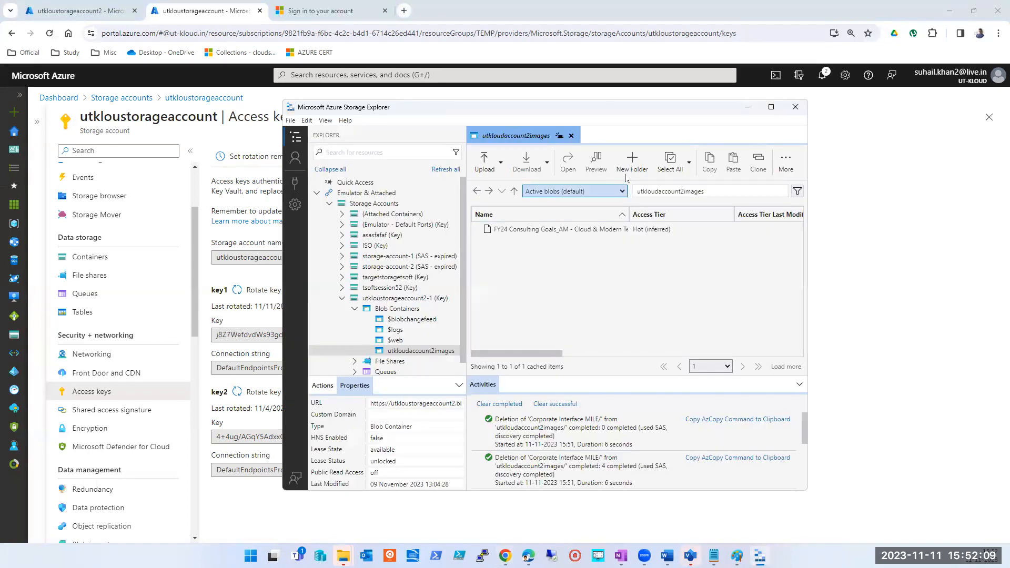
click(398, 319)
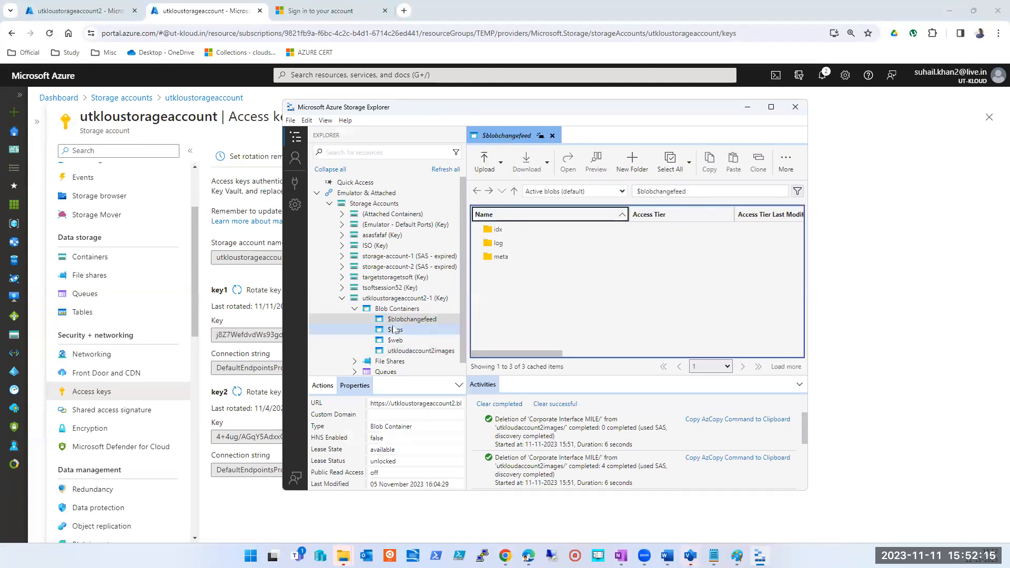
click(393, 330)
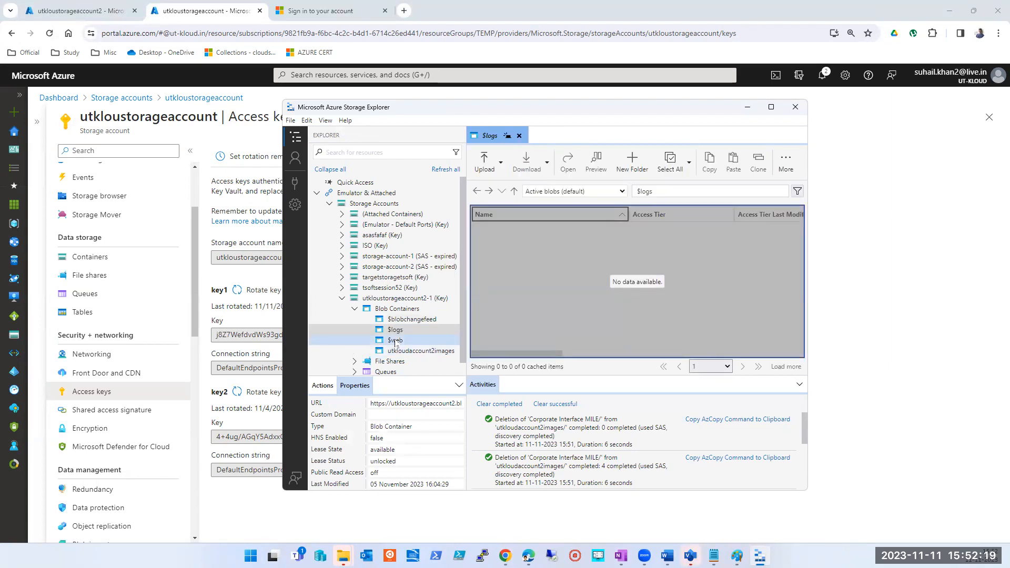
click(396, 341)
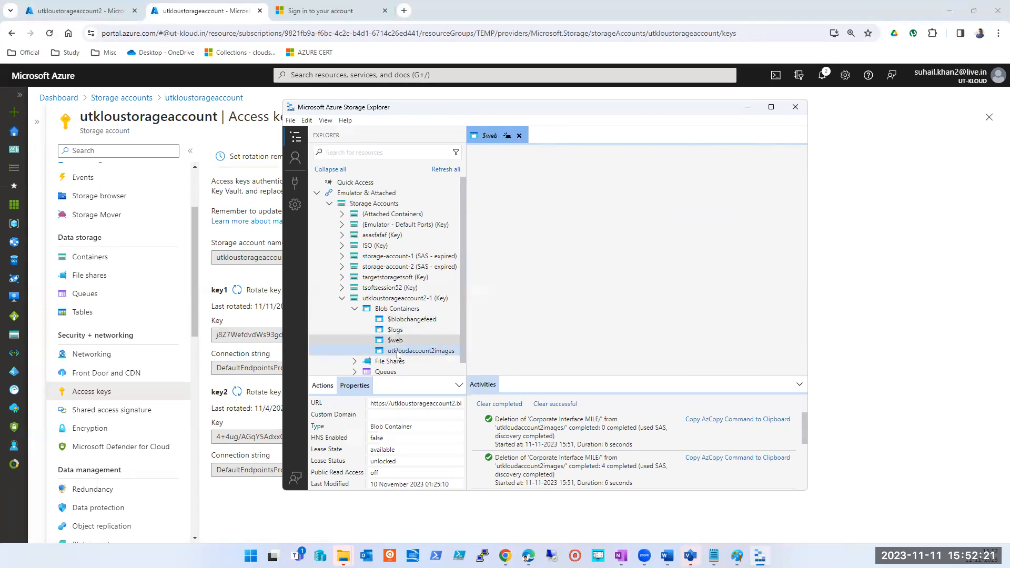
click(397, 352)
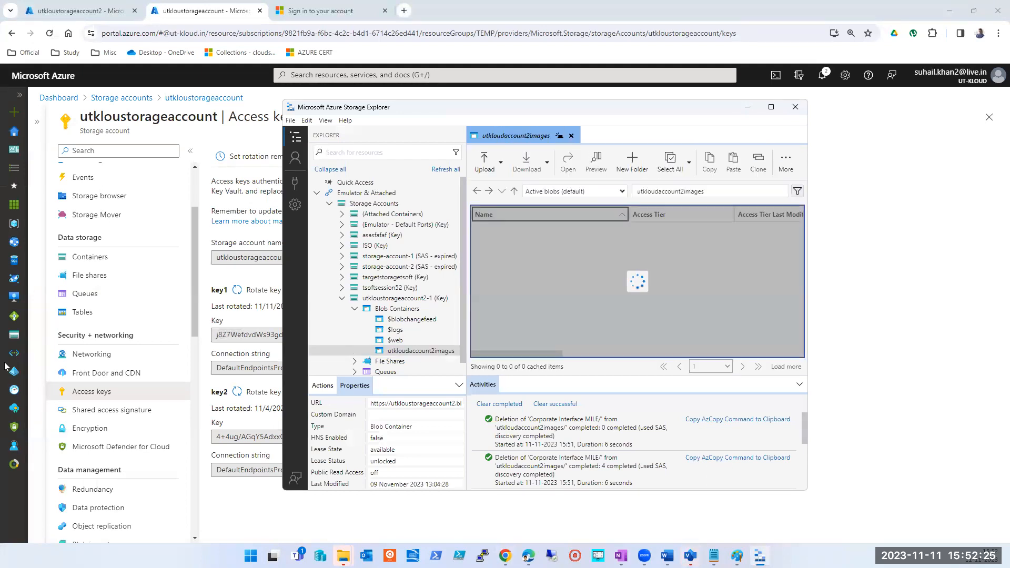
Switch to the Azure portal and regenerate access key key1 of utkloustorageaccount
key(alt+Tab)
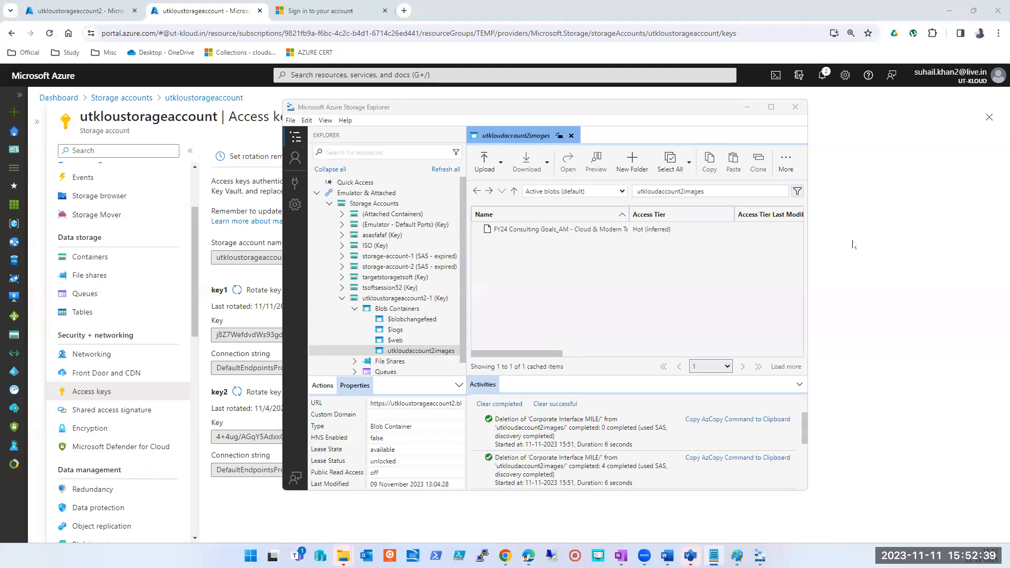
click(893, 251)
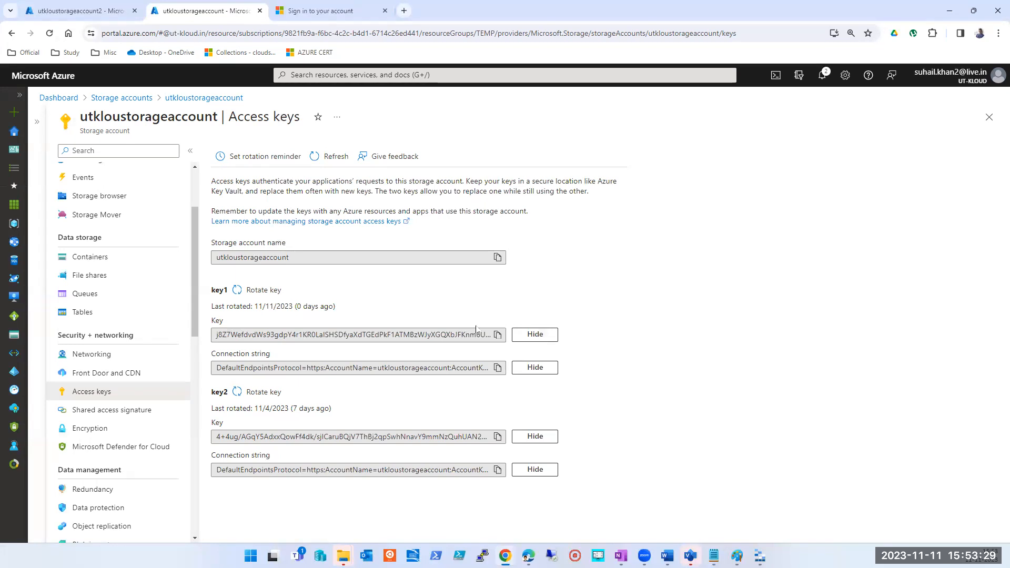
click(257, 290)
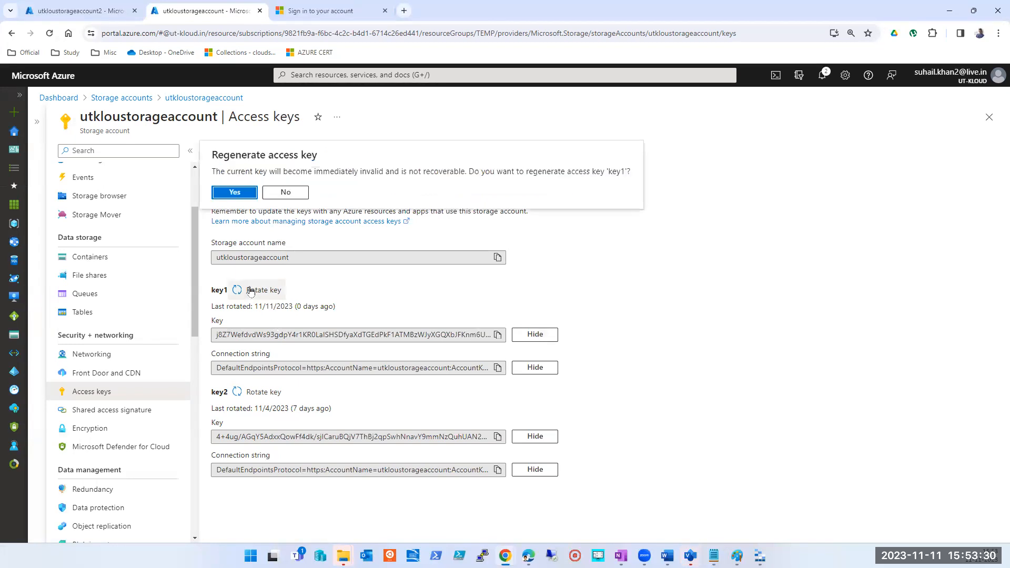
click(245, 200)
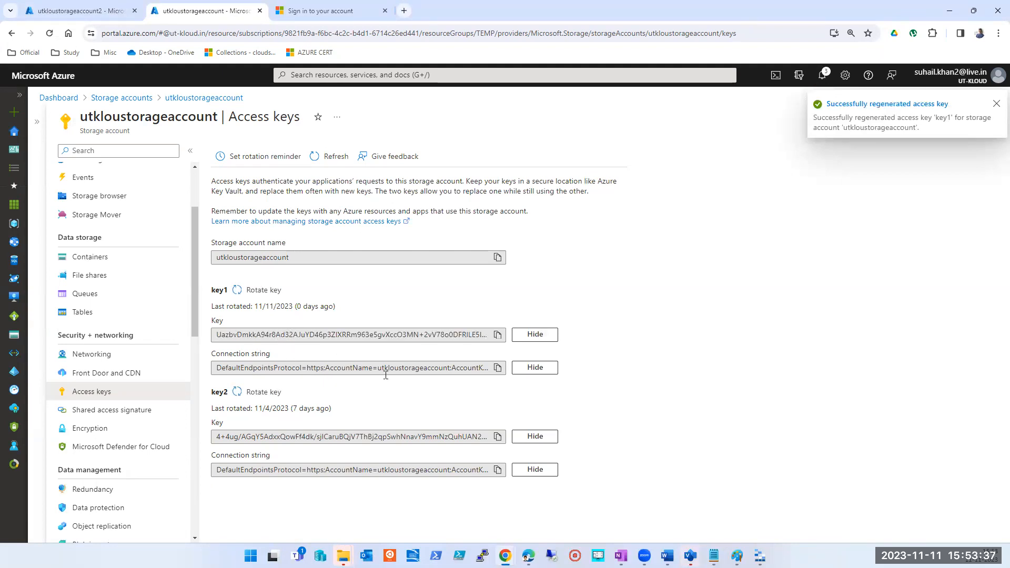
Switch to Azure Storage Explorer, expand the file shares of utkloustorageaccount2-1 and open the utkloudaccount2images container
click(760, 556)
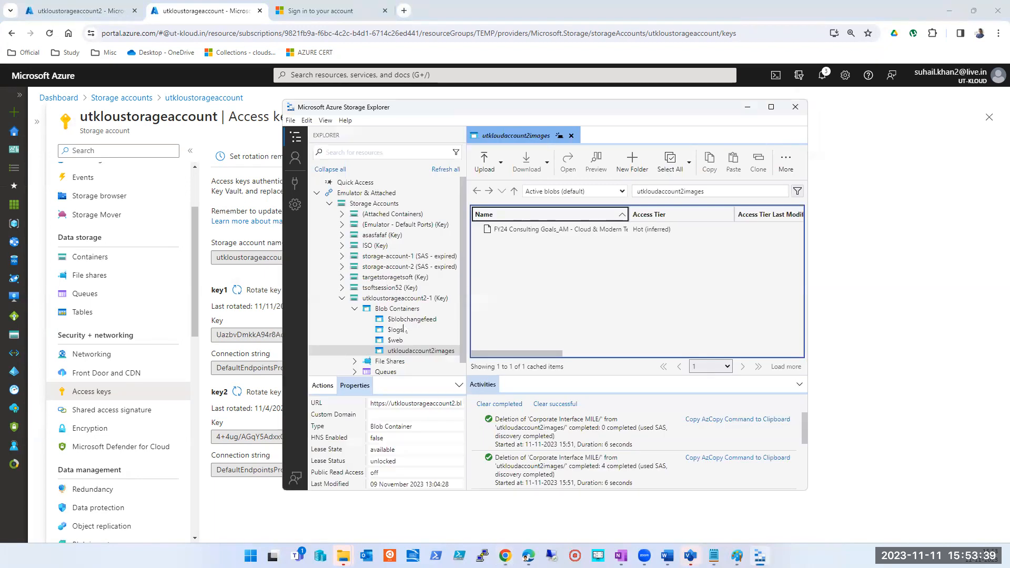
click(369, 285)
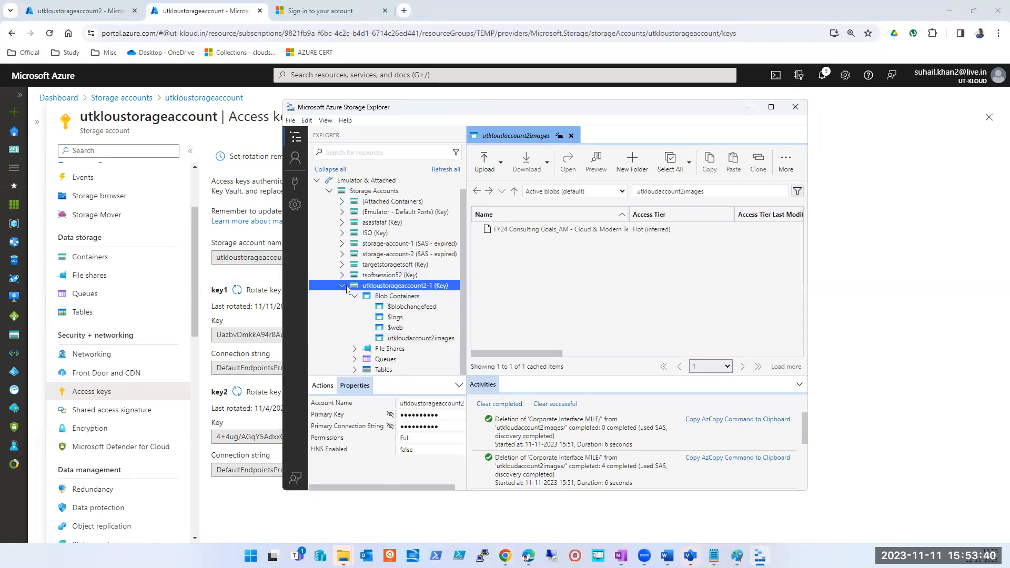
click(354, 348)
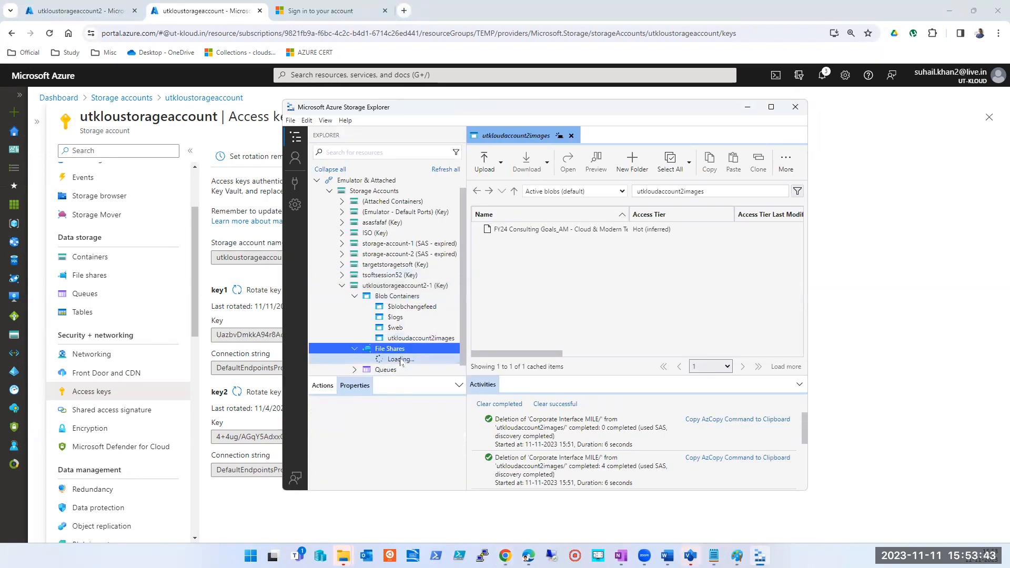
click(407, 340)
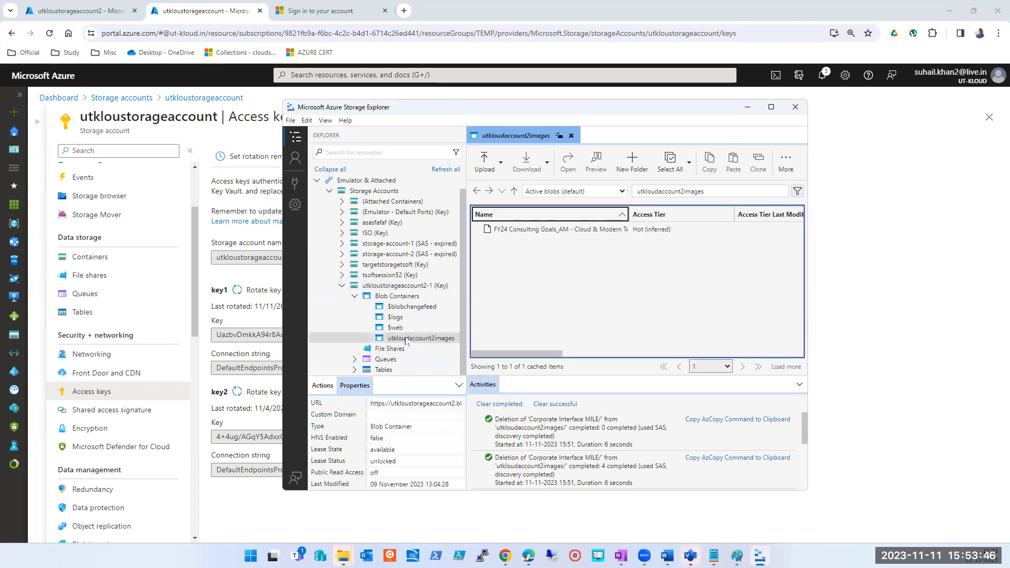
Collapse and re-expand utkloustorageaccount2-1, and check access to its $blobchangefeed, $logs and utkloudaccount2images containers
click(342, 285)
click(342, 298)
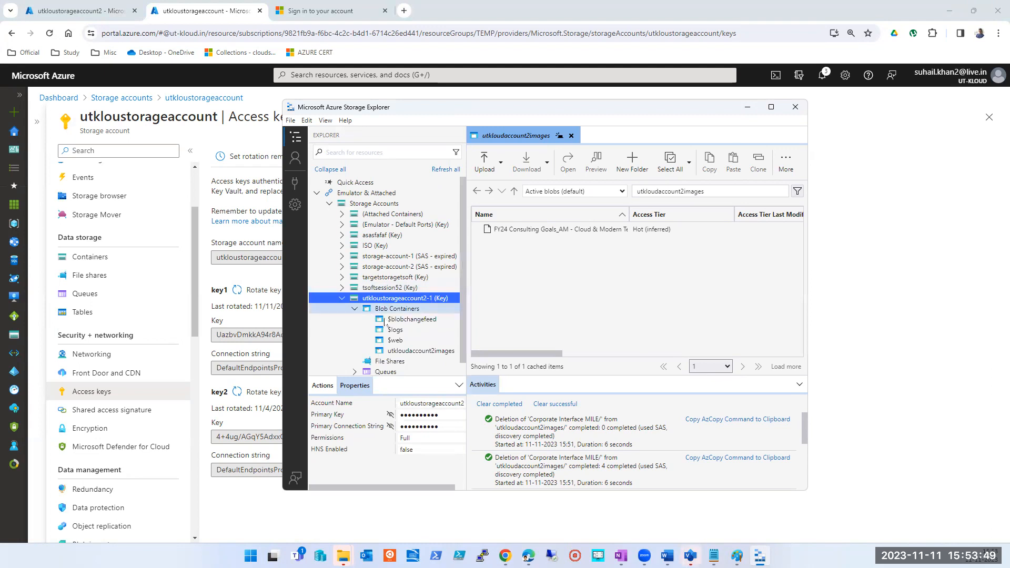
click(394, 319)
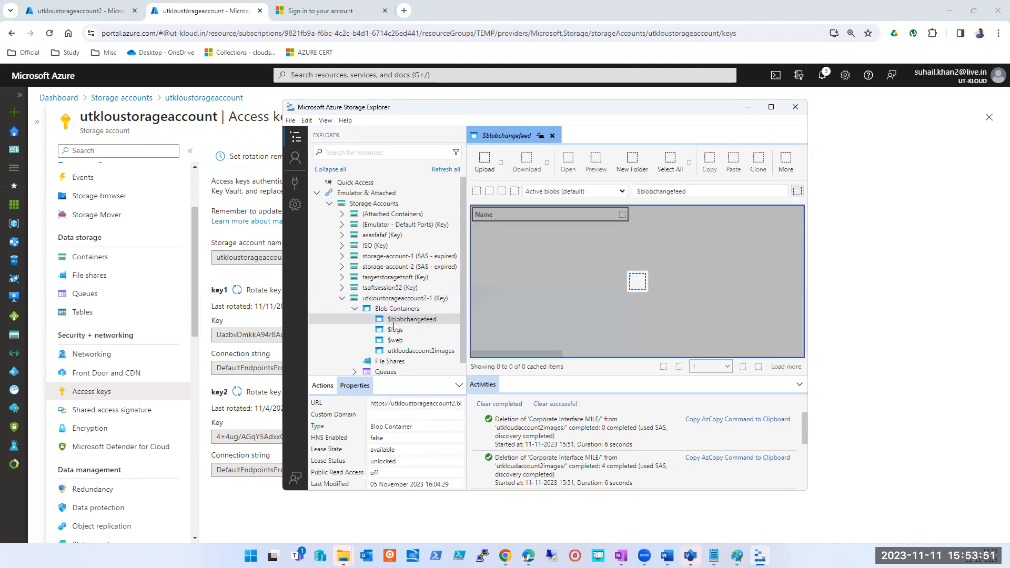
click(394, 329)
scroll(393, 337, down, 1)
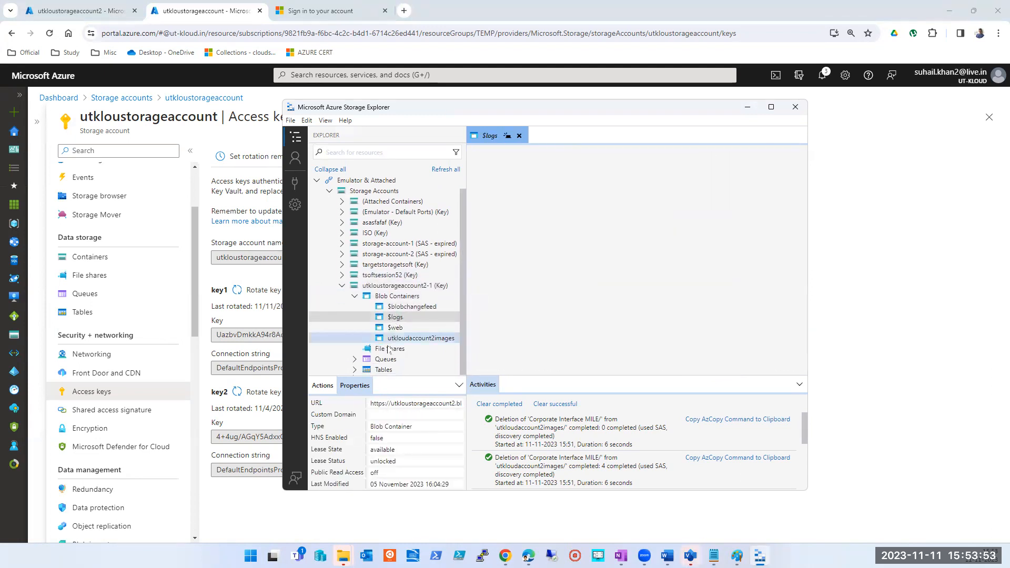
click(386, 359)
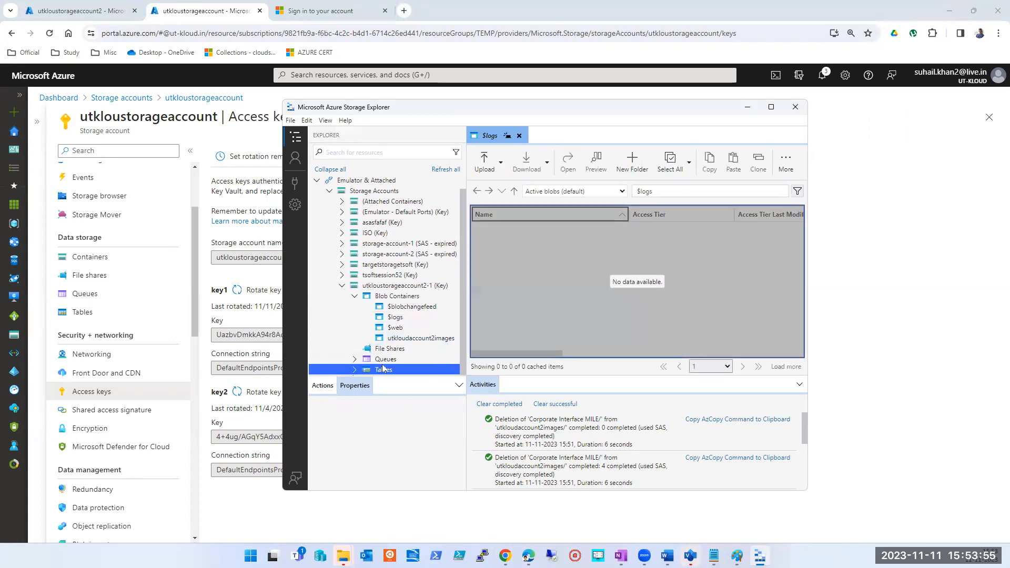
click(394, 339)
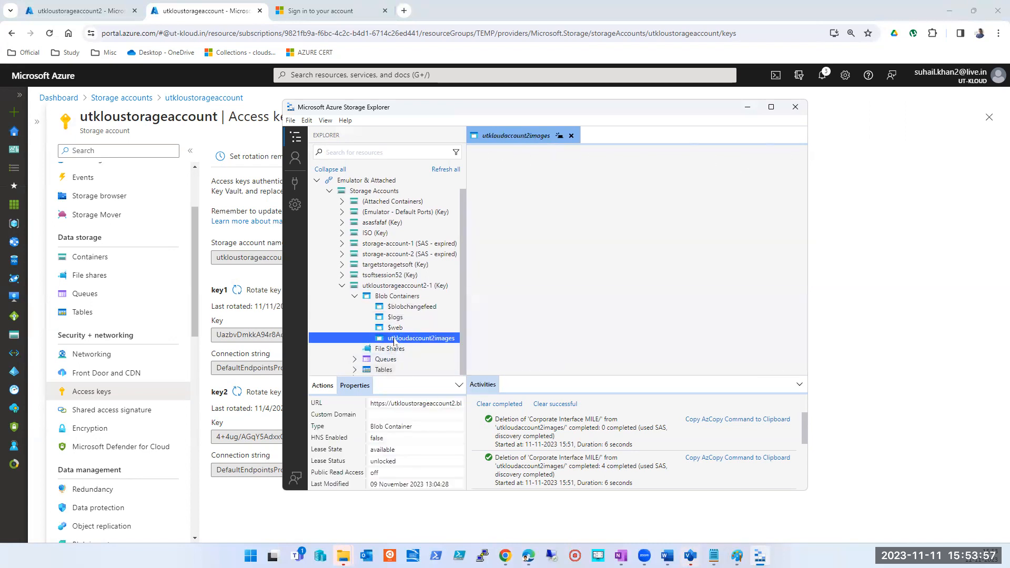
Switch to the Azure portal and examine the shared access signature options of utkloustorageaccount
click(868, 329)
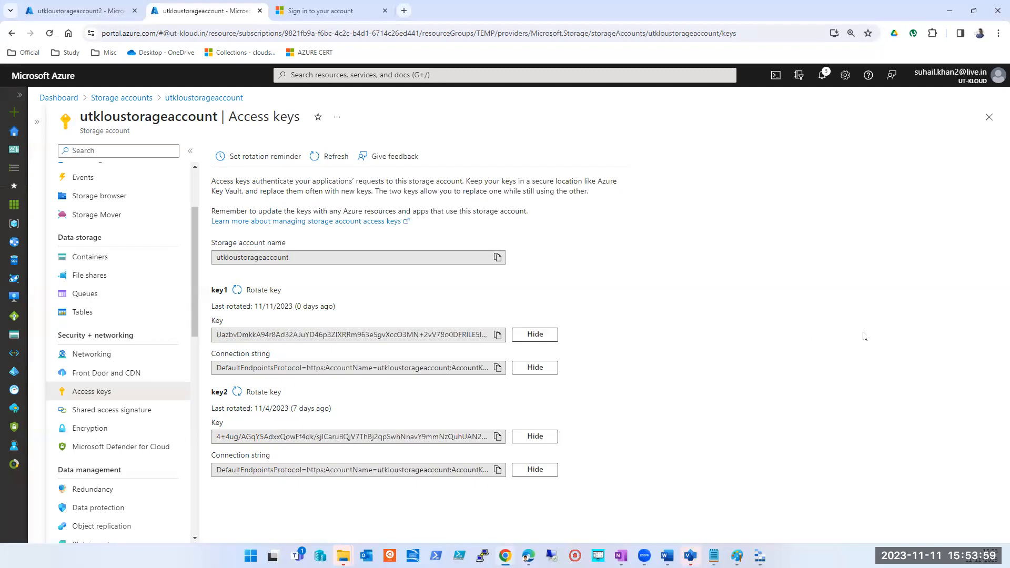
click(104, 415)
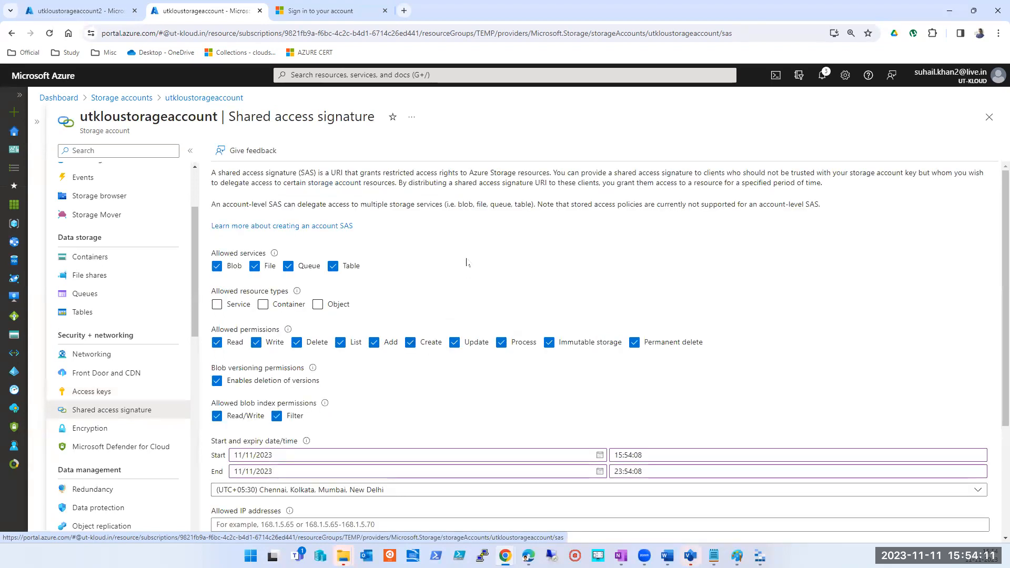
scroll(466, 262, down, 3)
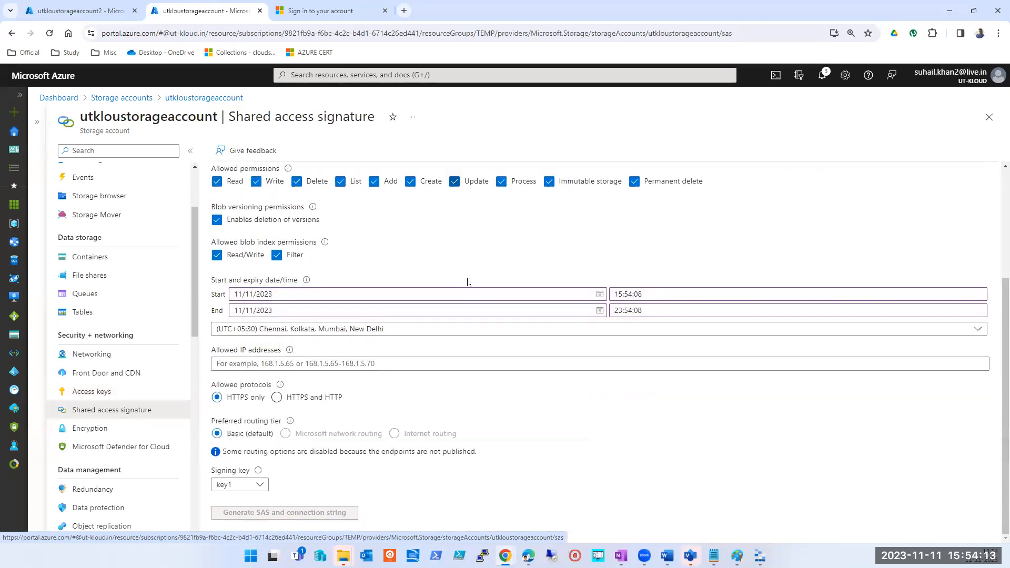
Return to the access keys of utkloustorageaccount and reveal key1's key and connection string
click(85, 392)
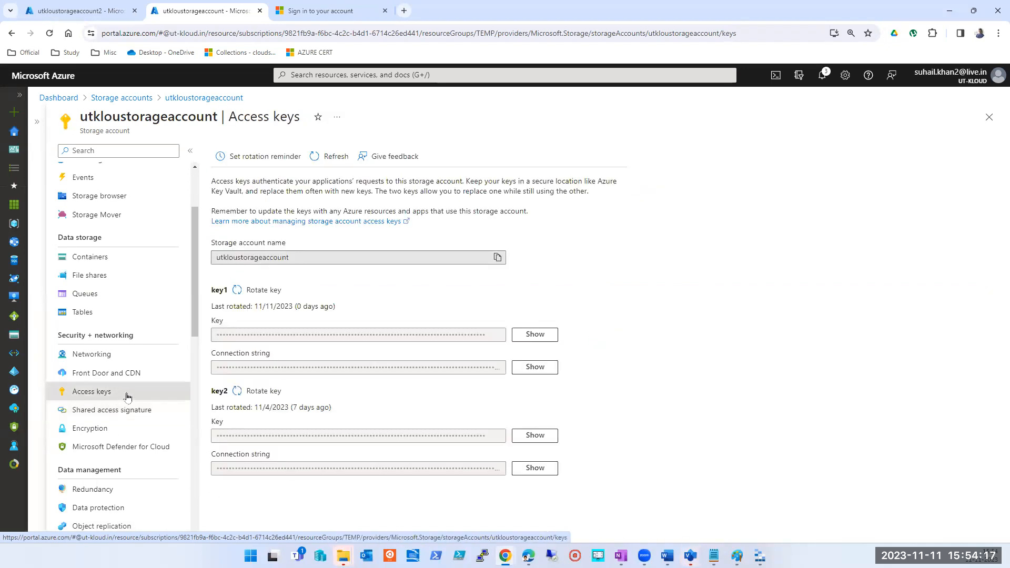
click(523, 336)
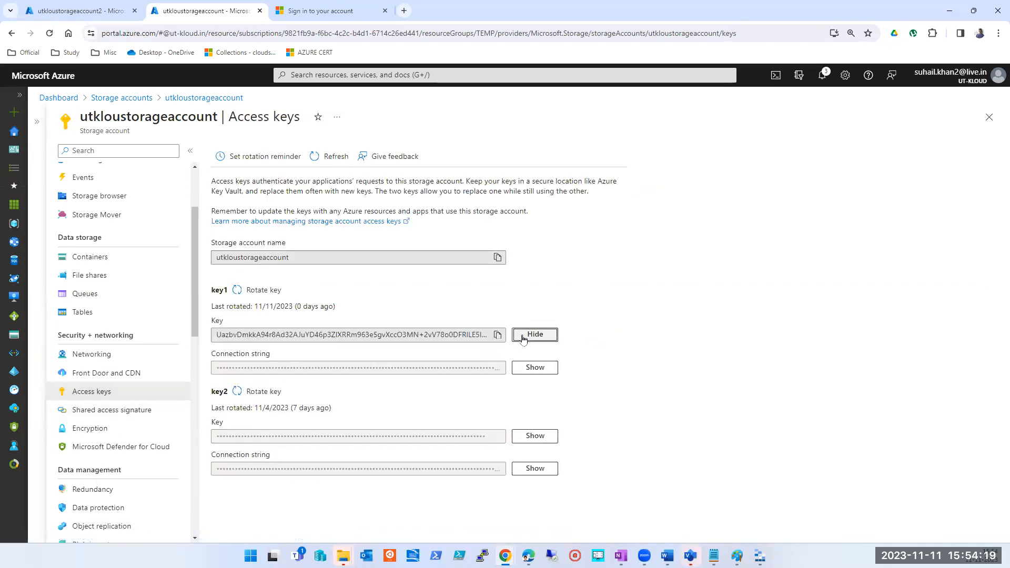
click(526, 366)
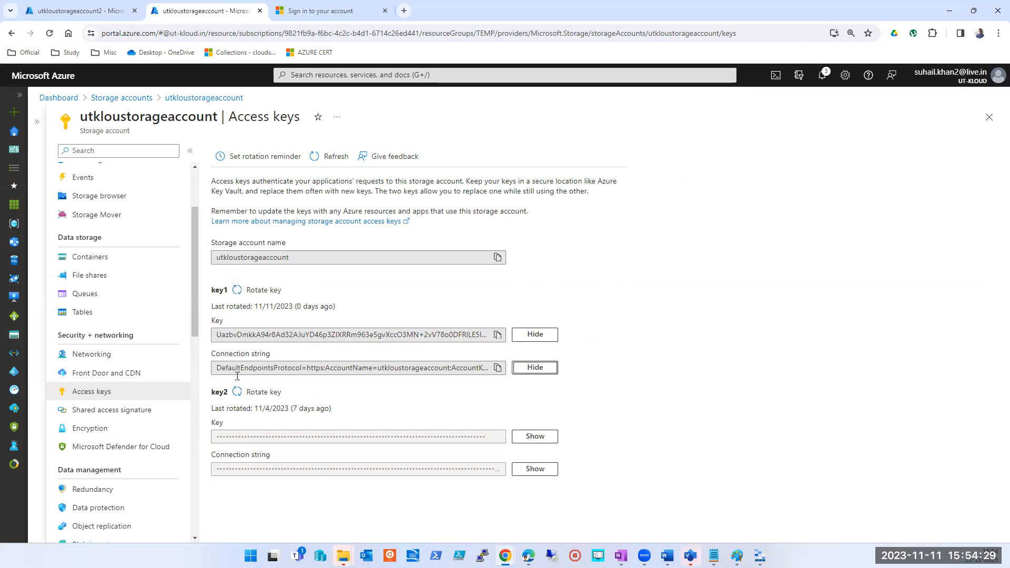
Open the shared access signature settings of utkloustorageaccount and allow only the Blob, File and Table services, excluding Queue
click(133, 414)
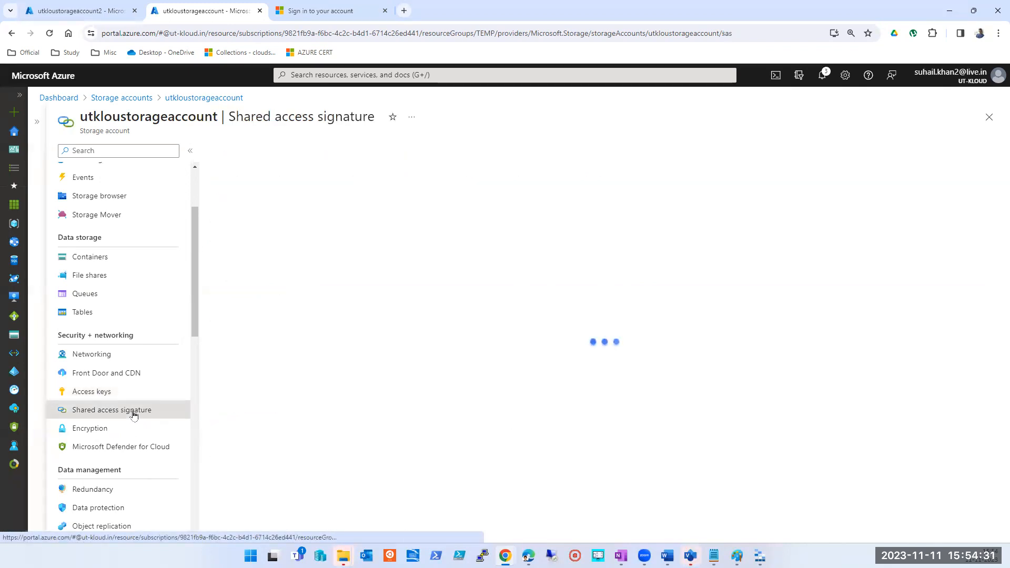
scroll(413, 374, down, 3)
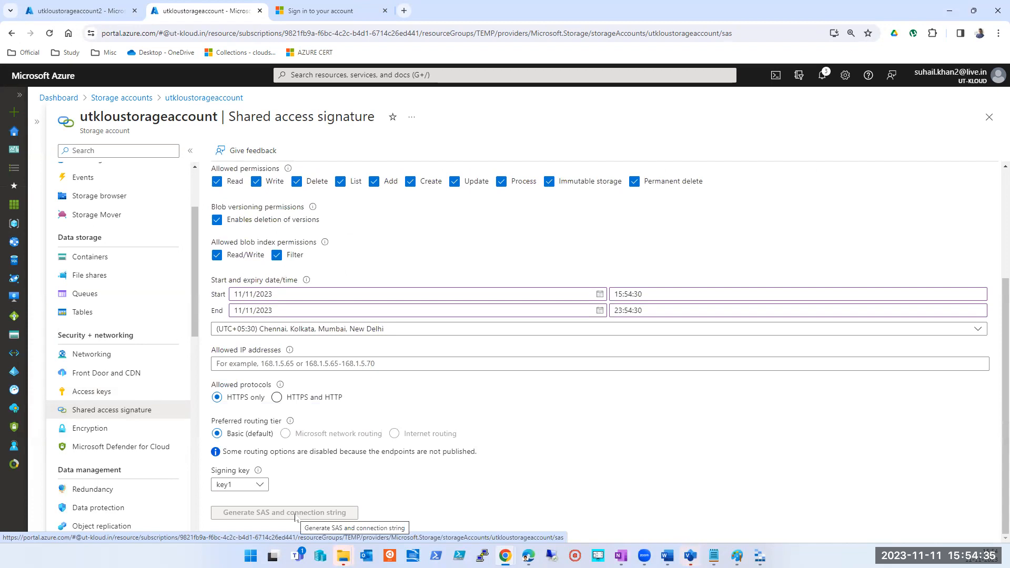
scroll(348, 439, up, 3)
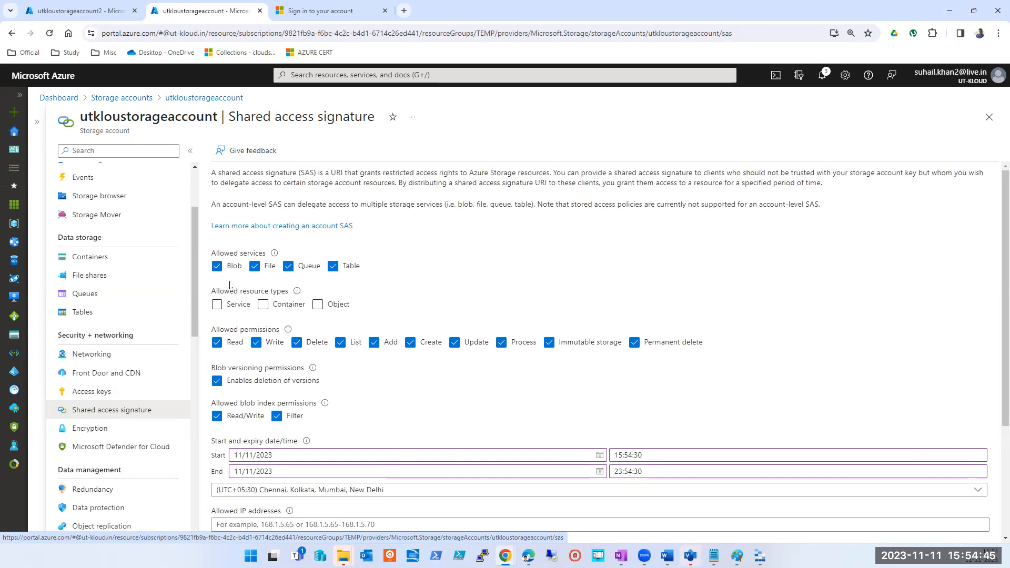
click(216, 266)
click(255, 267)
click(289, 266)
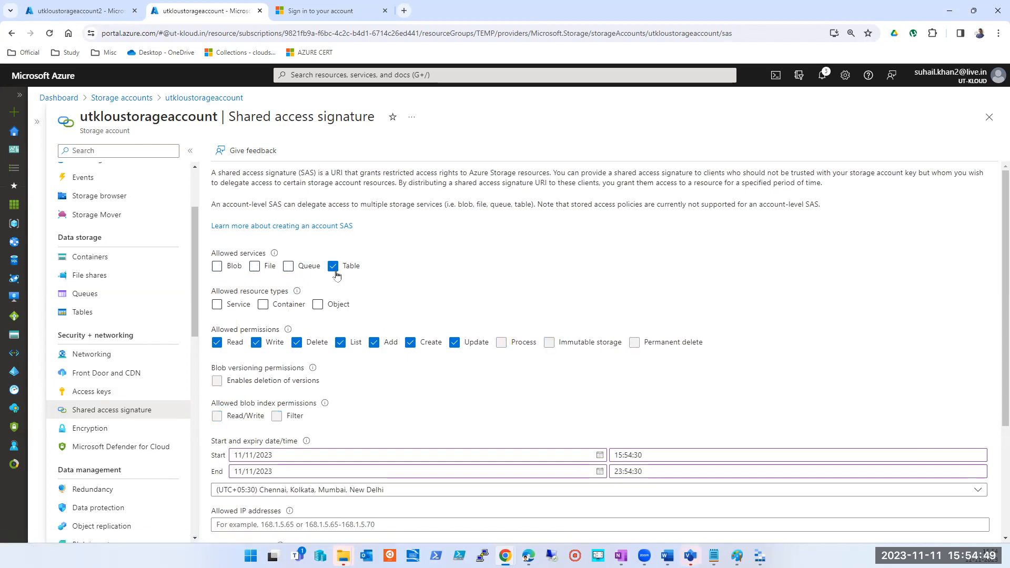
click(333, 267)
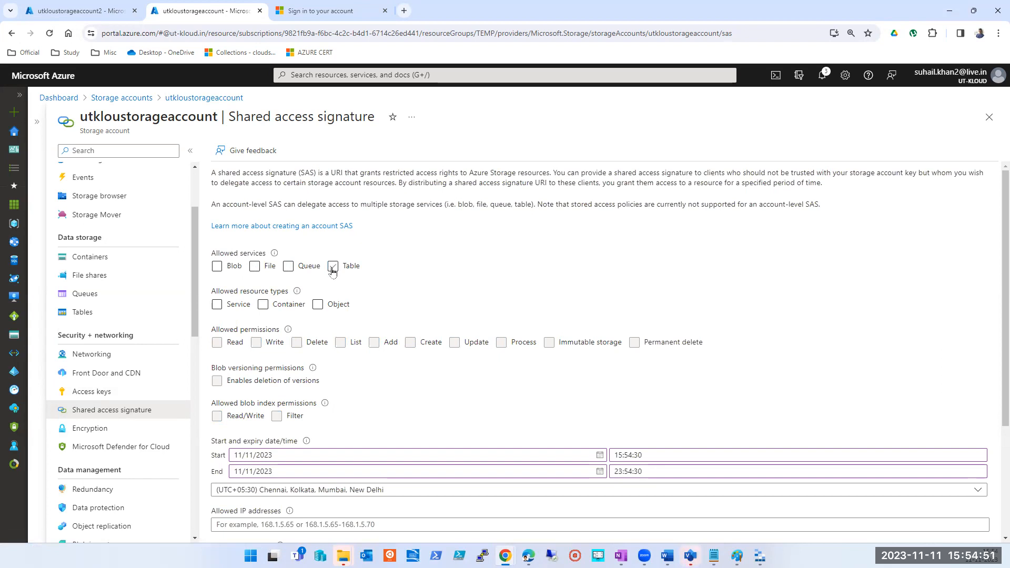
click(333, 267)
click(255, 267)
click(217, 266)
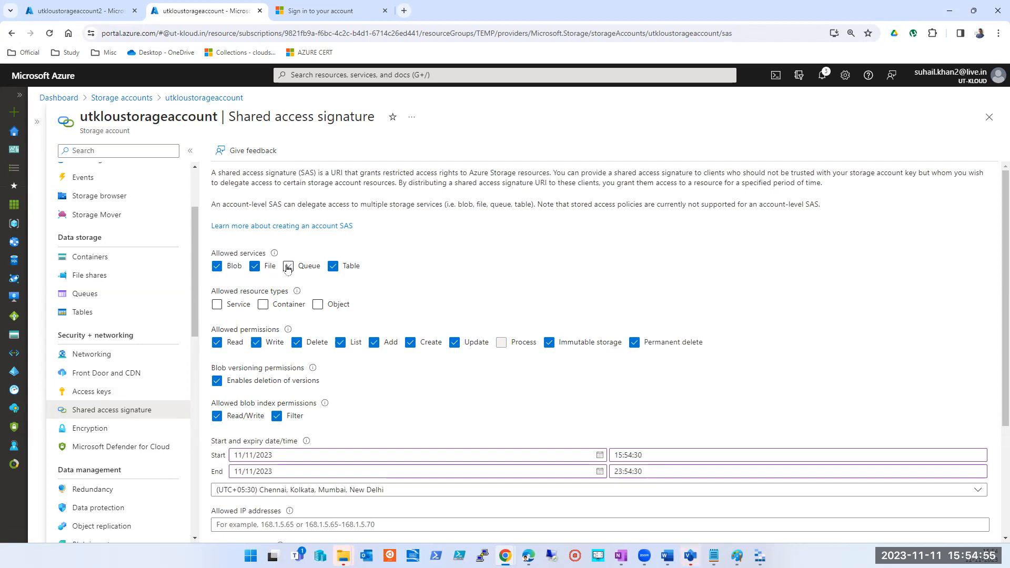
Allow the Service, Container and Object resource types and remove the Delete permission, keeping Update allowed
click(216, 306)
click(263, 306)
click(318, 306)
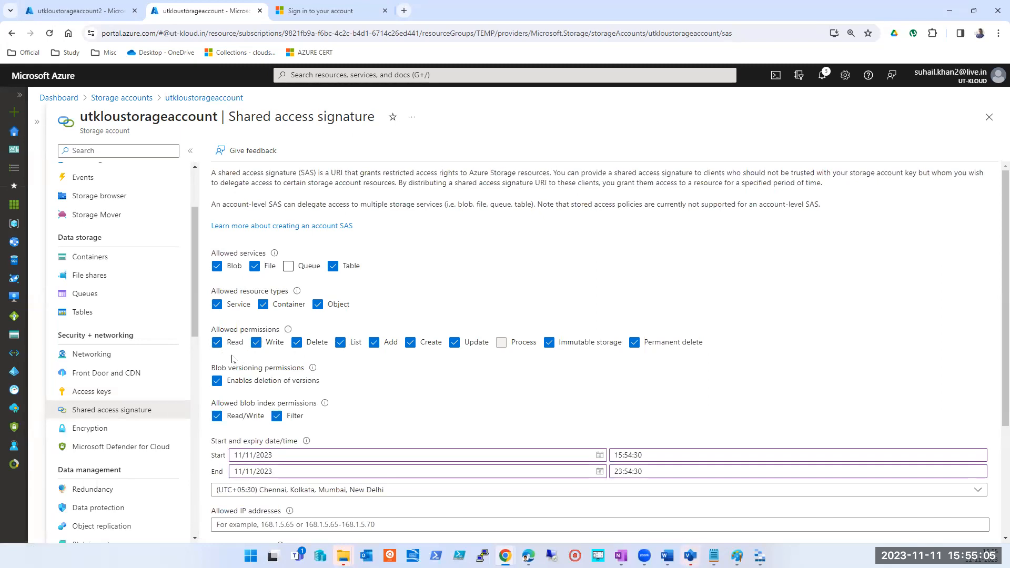
click(297, 345)
click(465, 348)
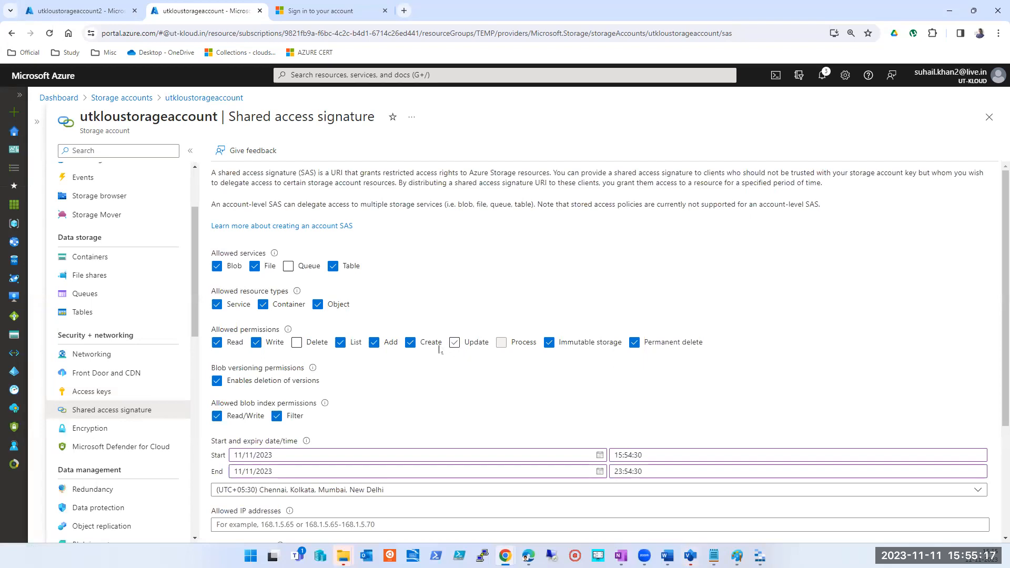
click(455, 343)
Set the end date of the shared access signature to 12/15/2023
scroll(368, 376, down, 1)
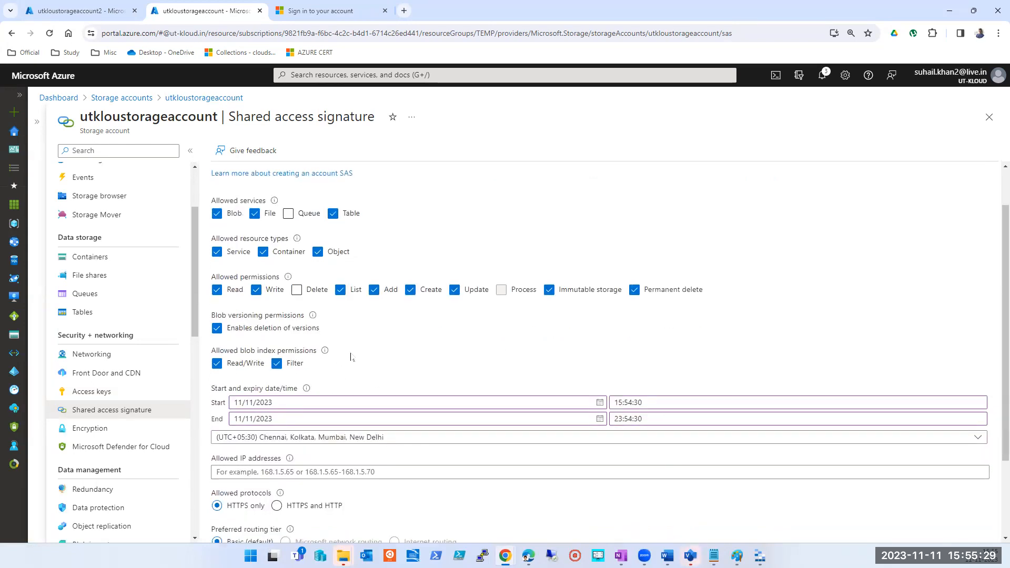
scroll(349, 358, down, 1)
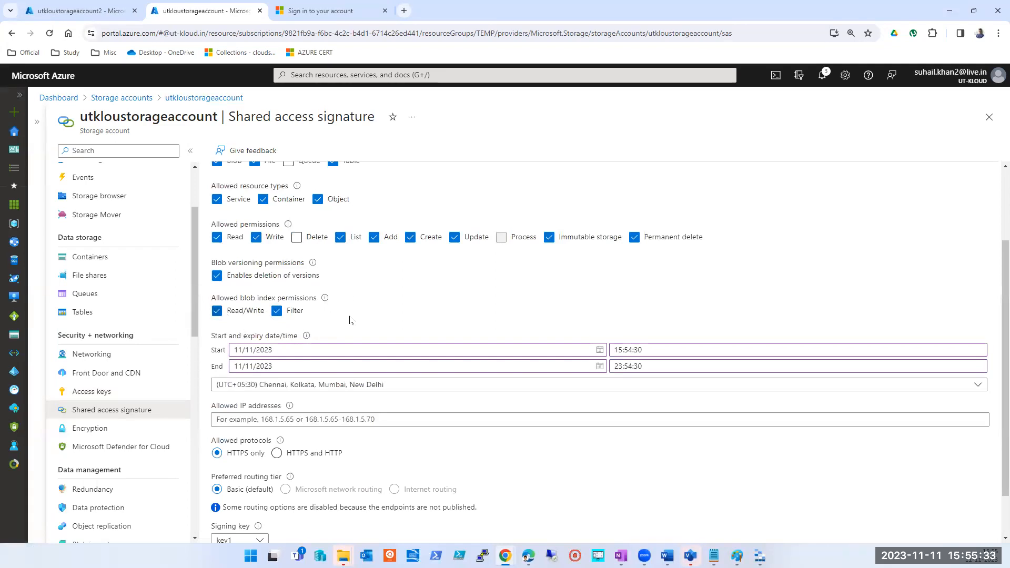
scroll(350, 320, down, 1)
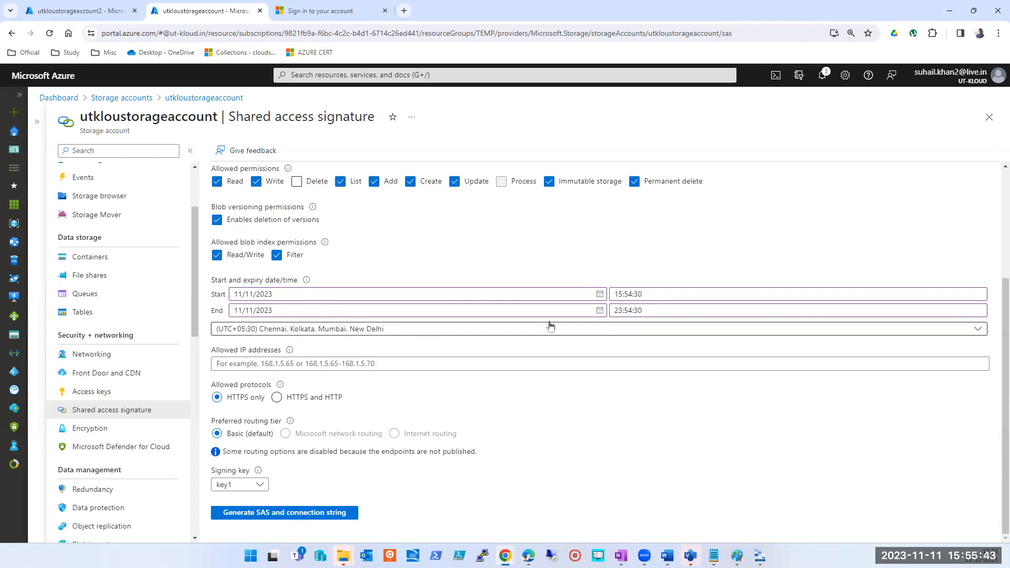
click(599, 313)
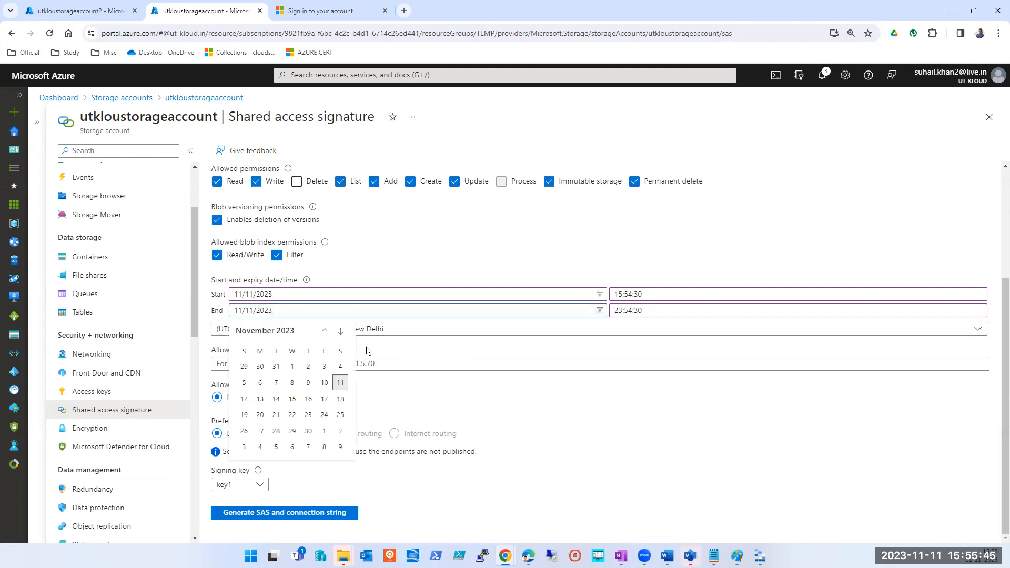
click(340, 332)
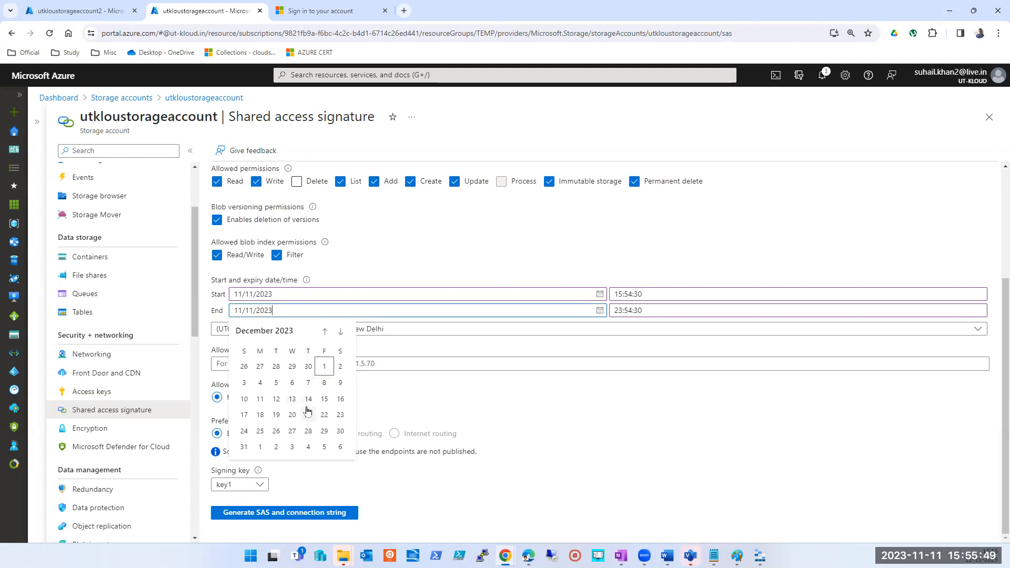
click(323, 400)
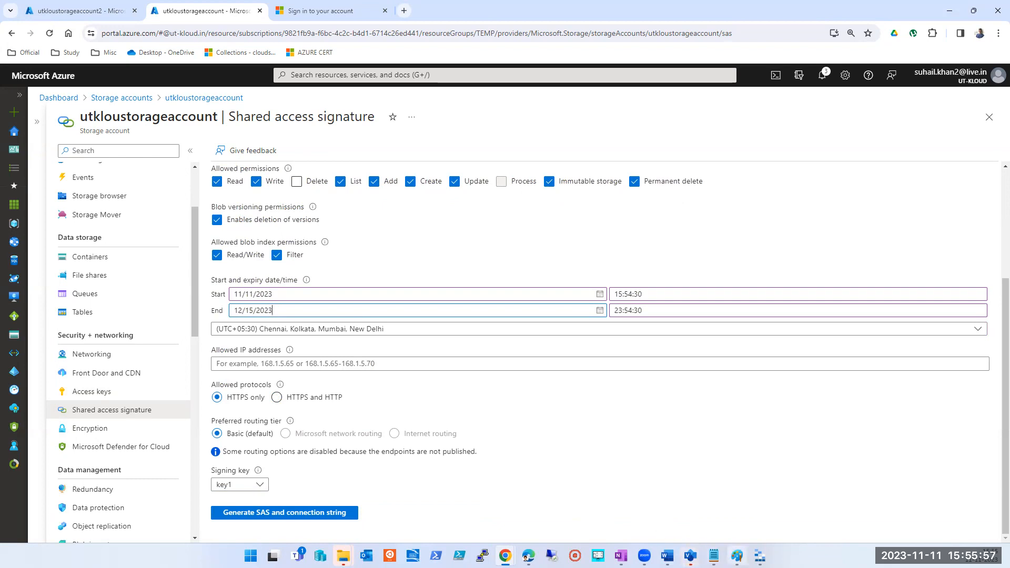
Switch to Azure Storage Explorer, expand the SAS connection storage-account-2 to examine its services, and return to the Azure portal
click(708, 489)
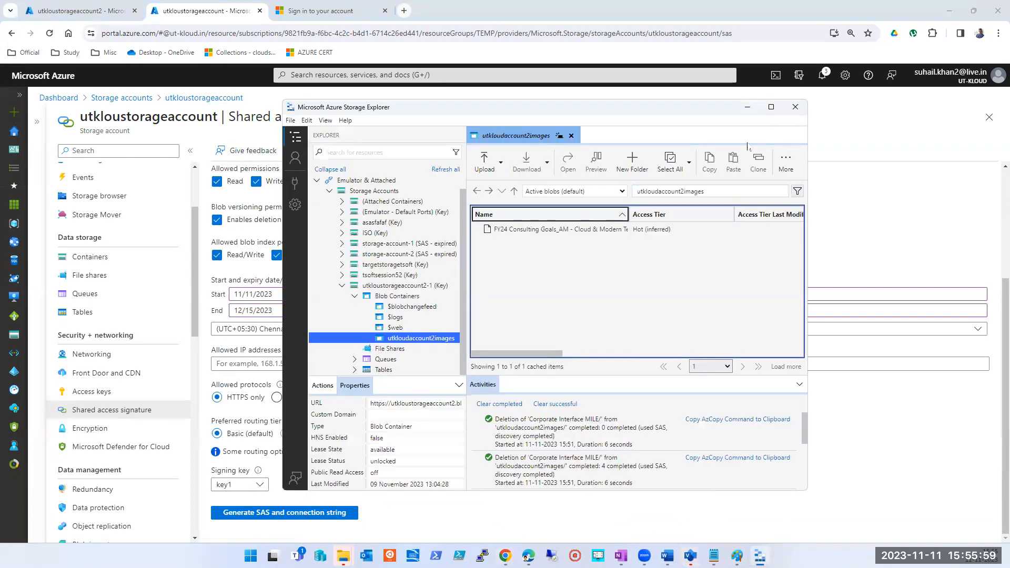
click(771, 107)
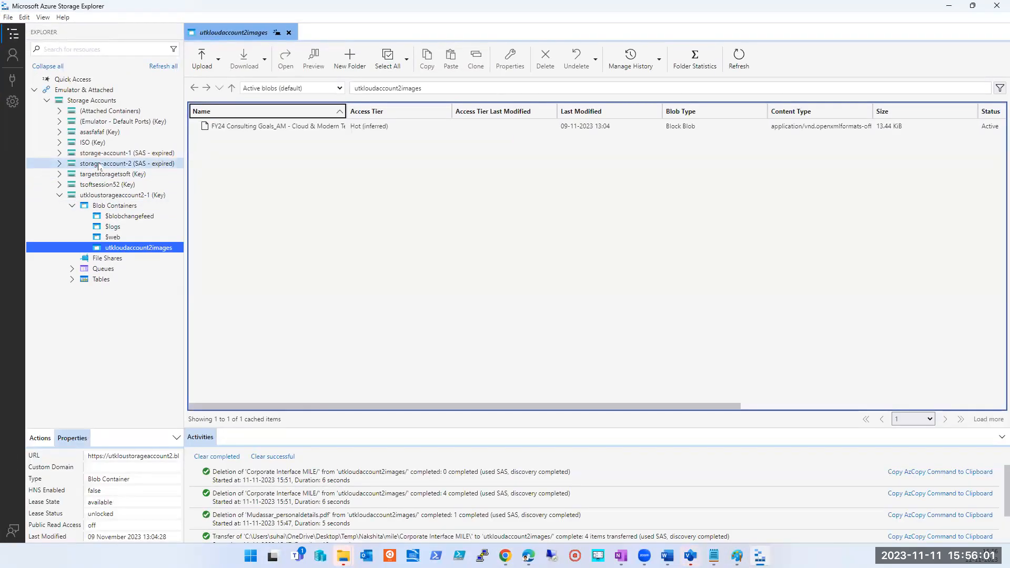
click(96, 165)
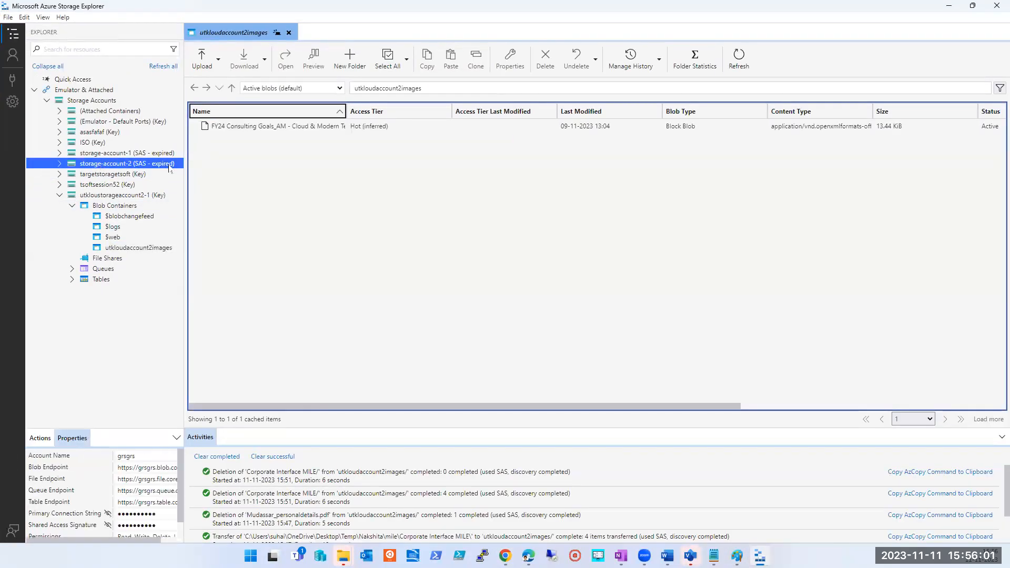
click(60, 164)
click(149, 173)
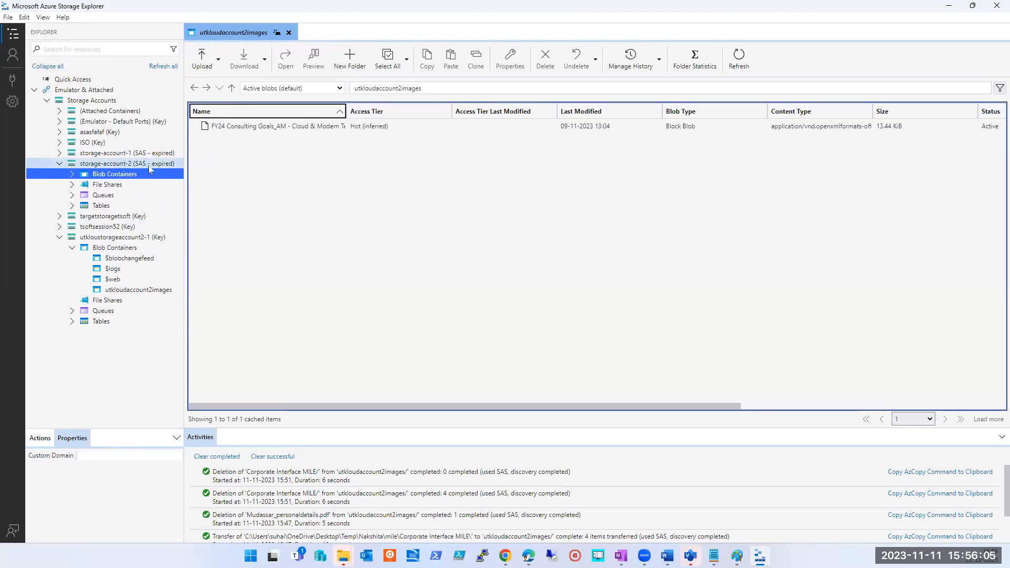
click(108, 186)
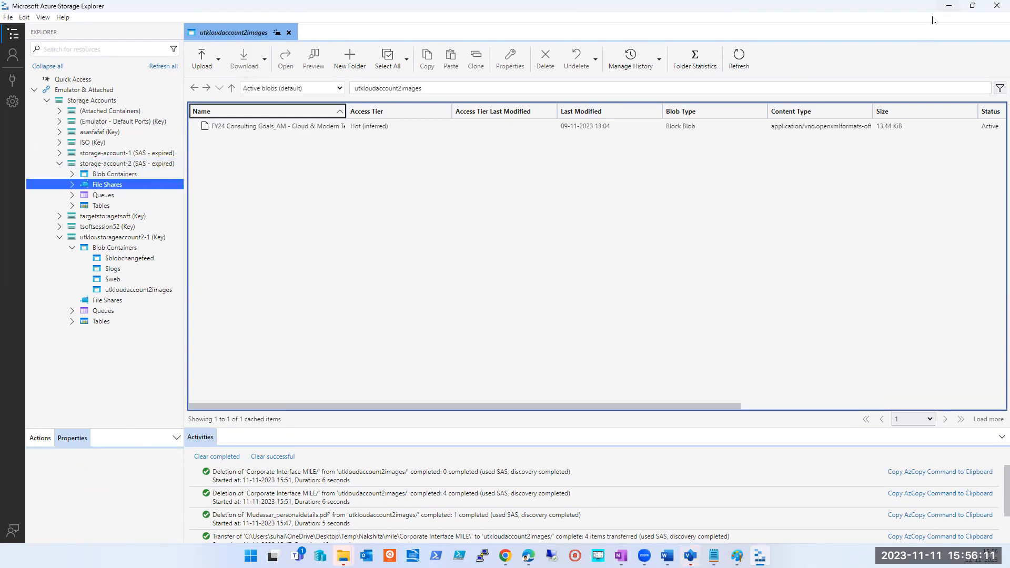
click(948, 6)
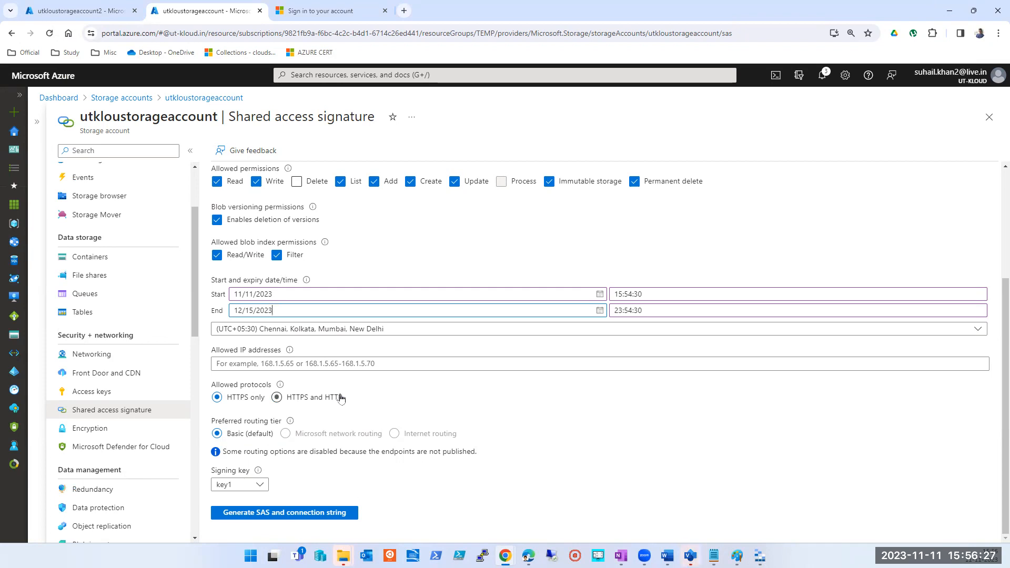
Leave the allowed IP addresses empty, allow both HTTPS and HTTP protocols, and generate the SAS and connection string
click(343, 363)
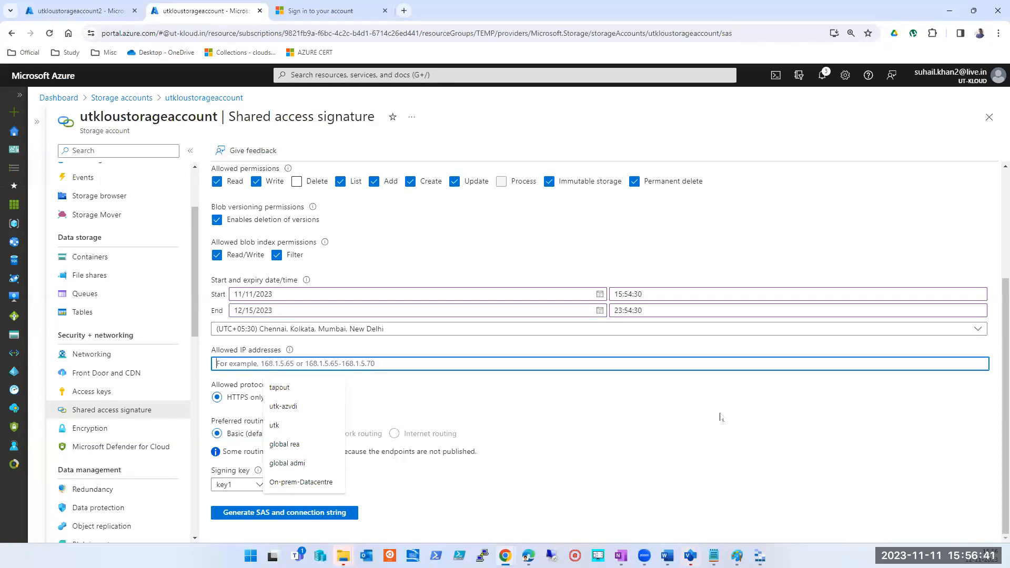
click(756, 417)
click(277, 398)
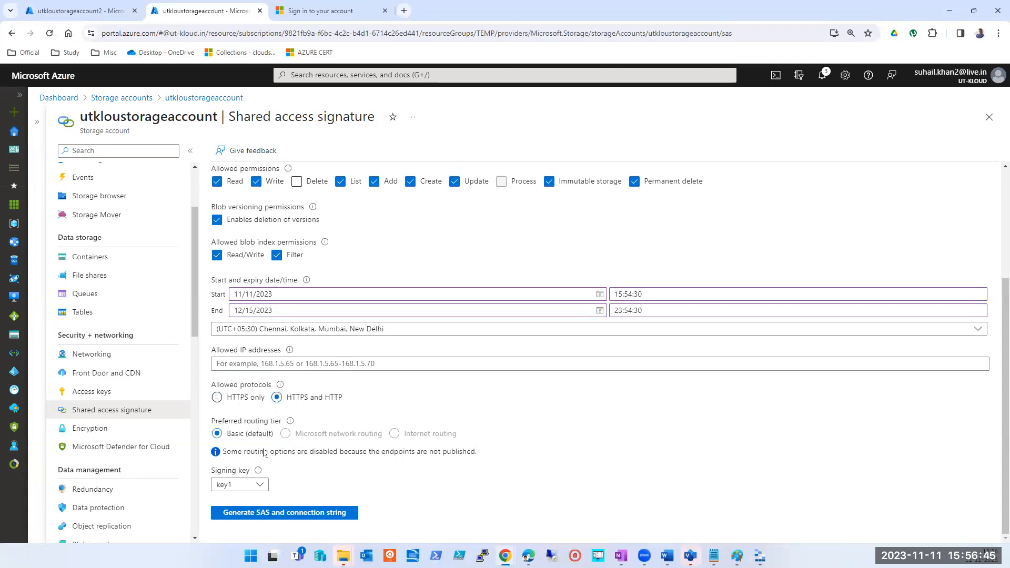
click(269, 513)
scroll(316, 453, down, 4)
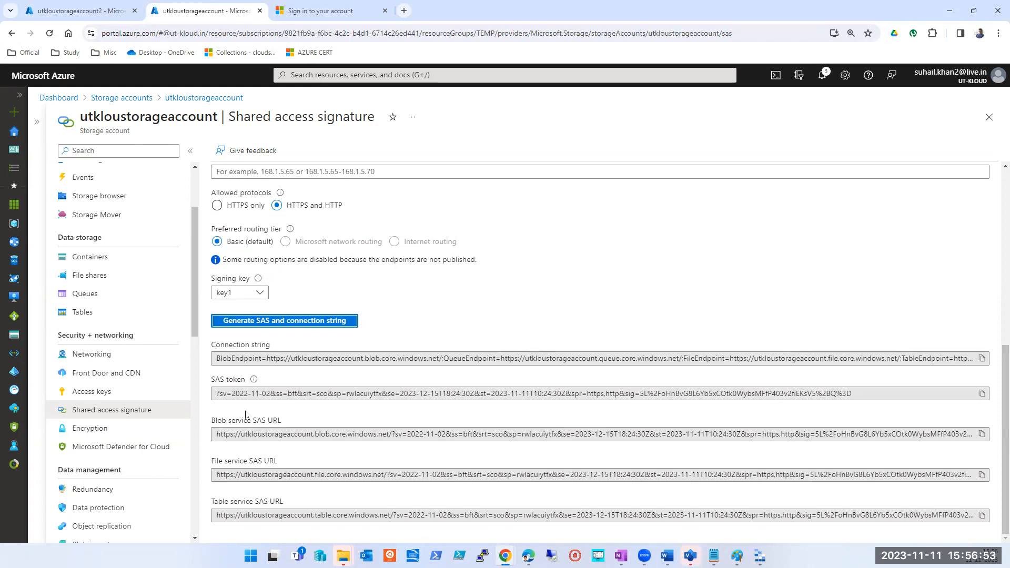
mouse_move(258, 384)
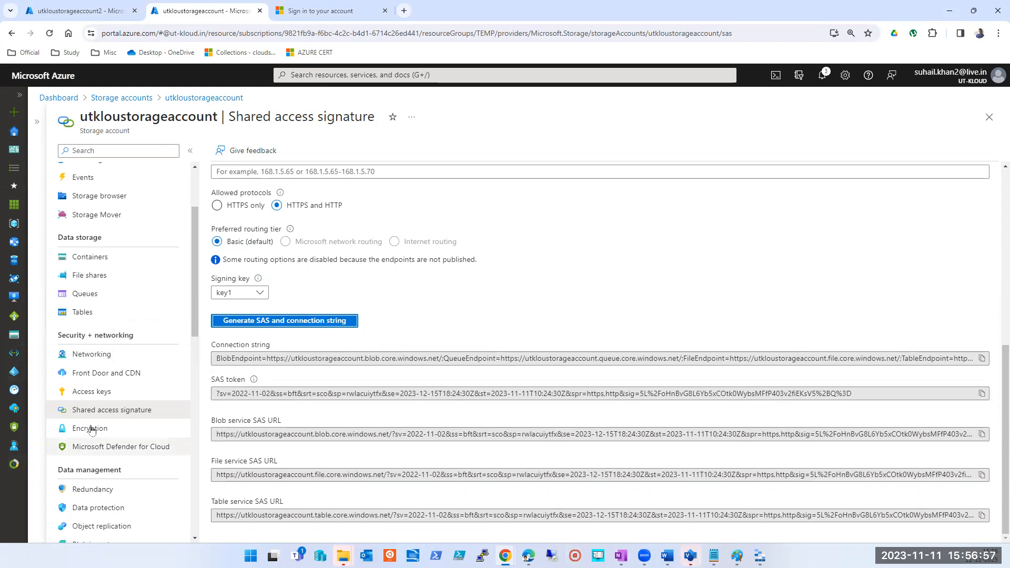
Switch to Azure Storage Explorer and collapse the storage-account-2 and utkloustorageaccount2-1 accounts
click(759, 556)
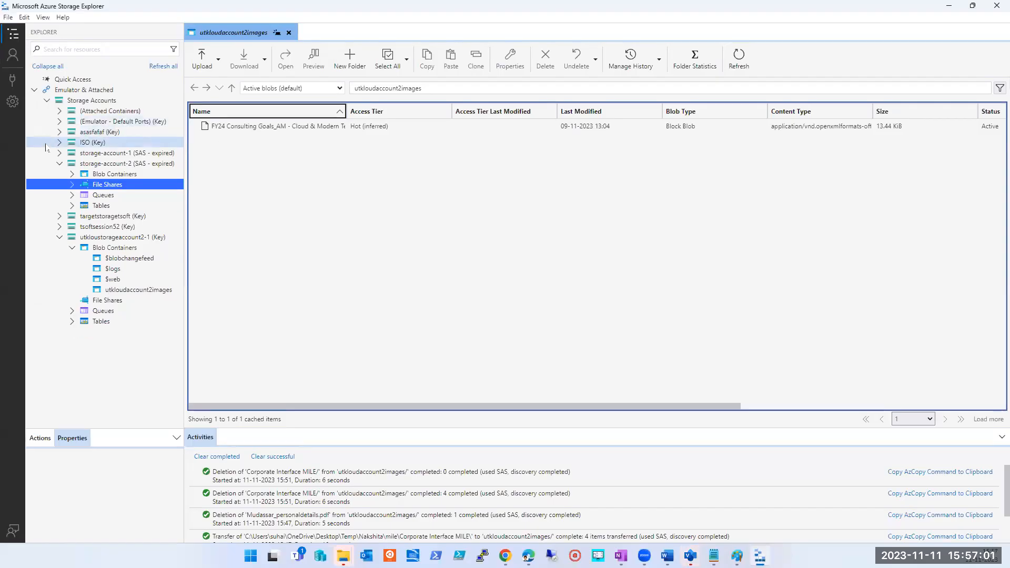
click(57, 238)
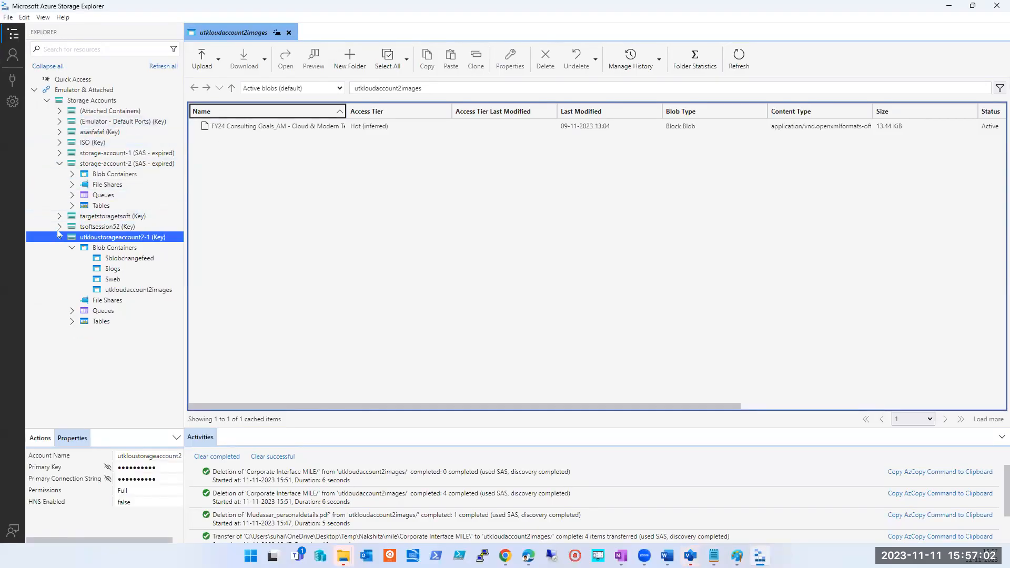
click(57, 165)
click(59, 163)
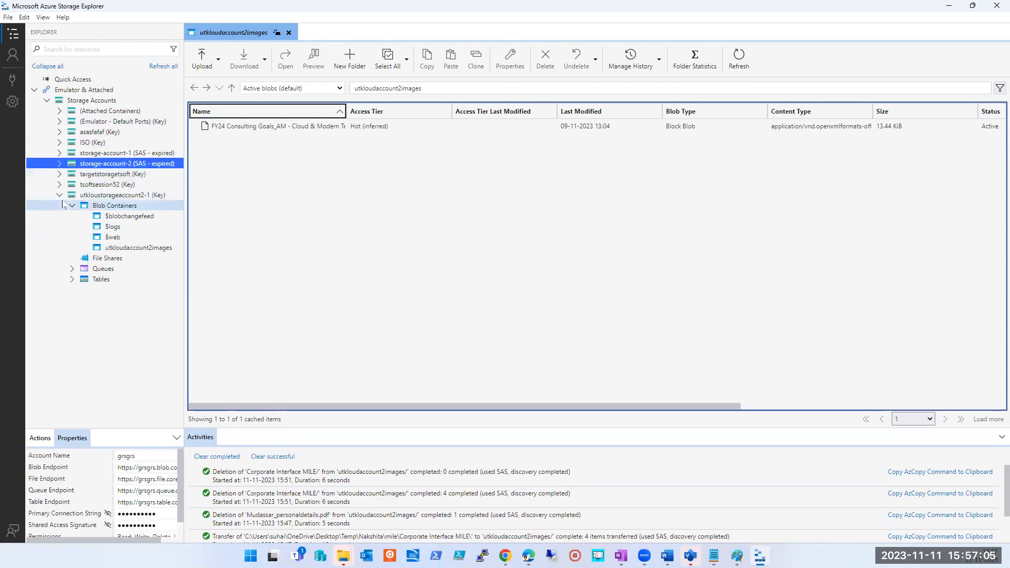
click(60, 195)
click(60, 195)
Start a new connection to a blob container or directory, using a shared access signature URL as the connection method
click(13, 90)
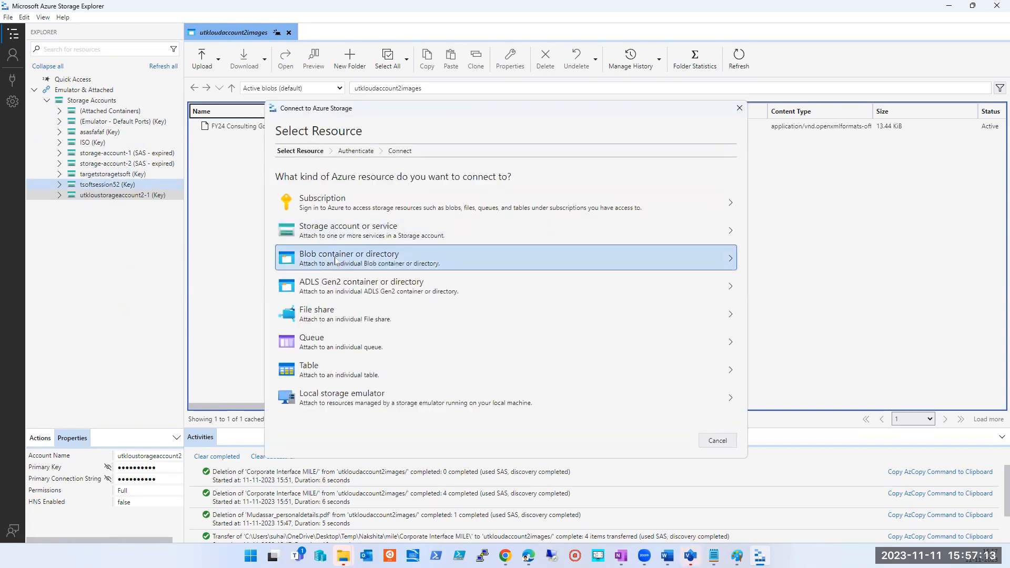
click(336, 261)
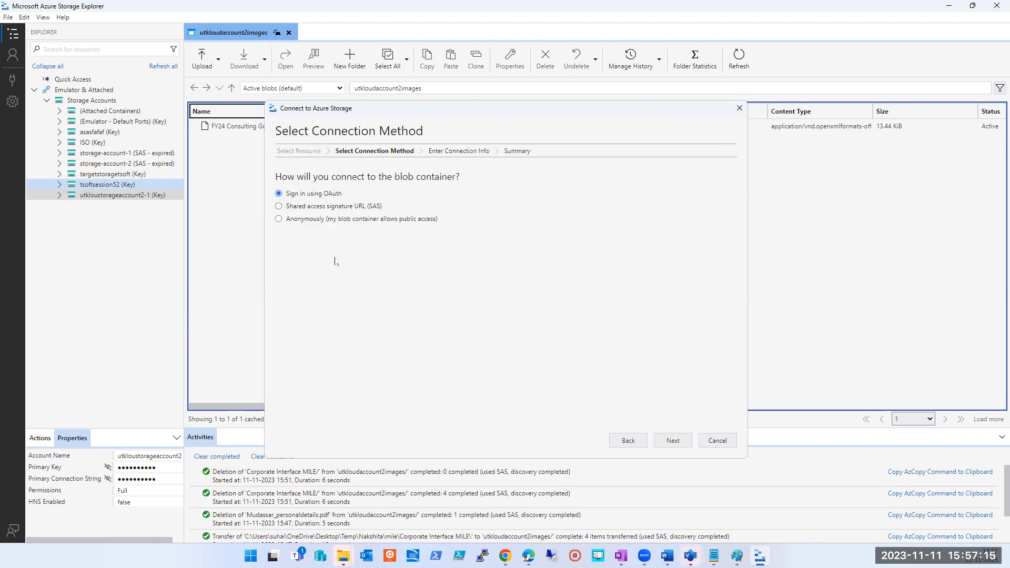
click(327, 209)
click(673, 441)
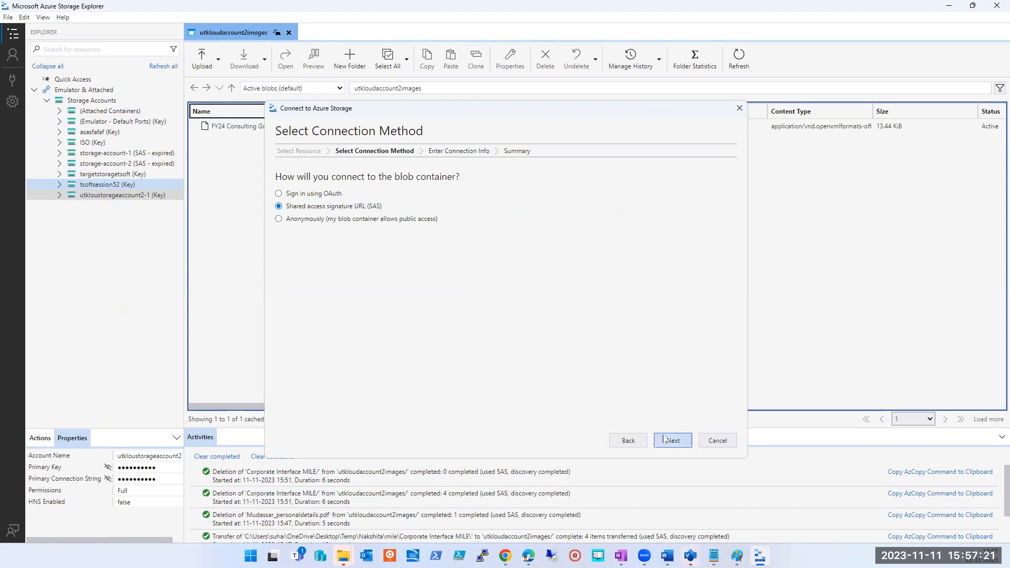
click(306, 227)
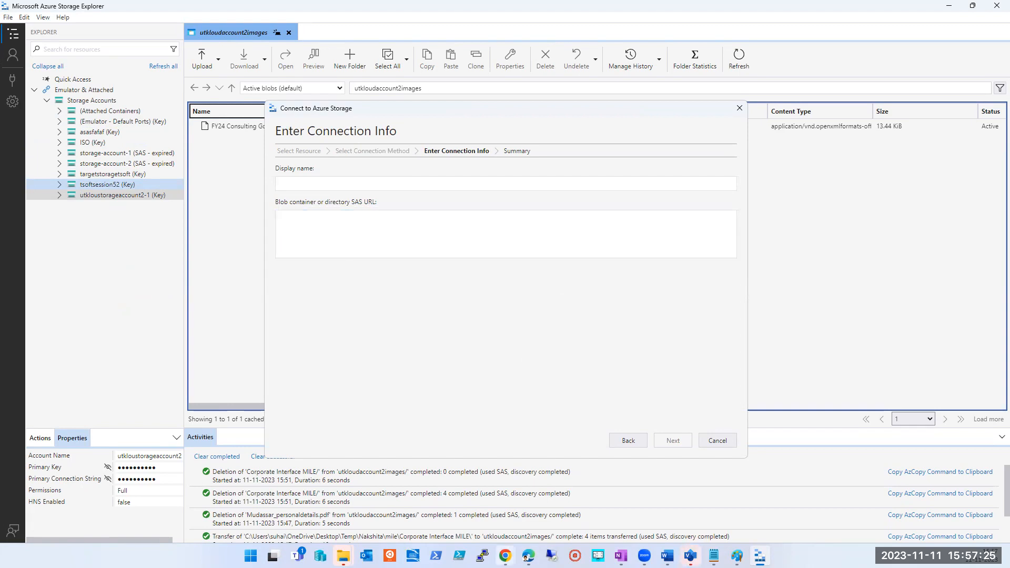
Copy the Blob service SAS URL from the Azure portal and try it as the container's SAS URL in Storage Explorer
click(505, 556)
click(560, 518)
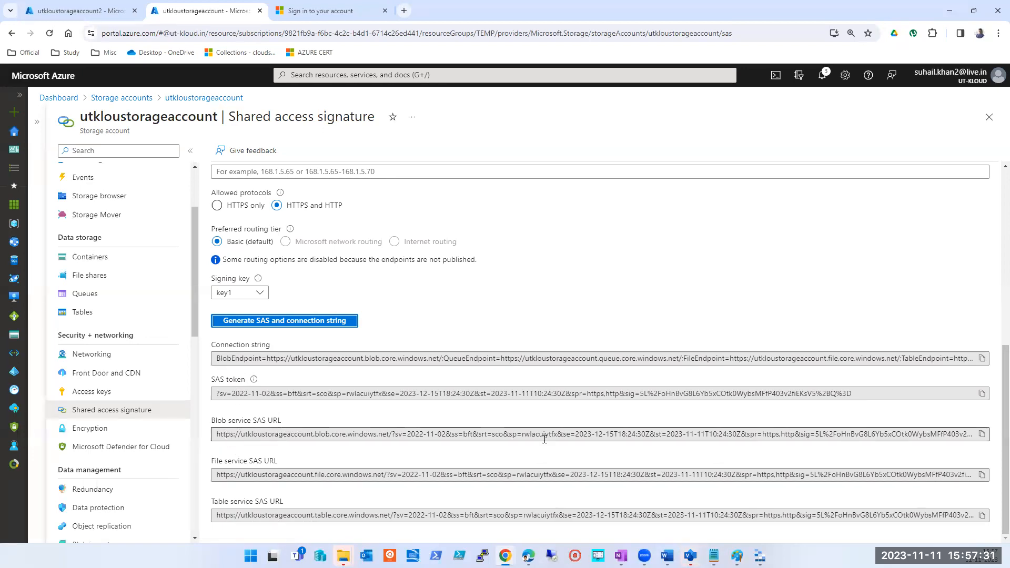
click(981, 434)
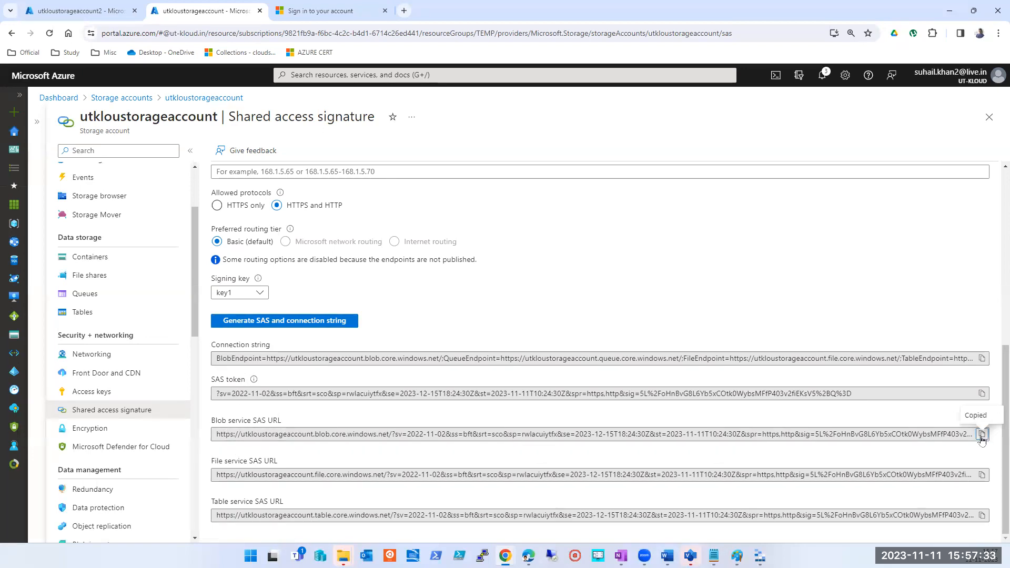
key(alt+Tab)
click(342, 228)
key(ctrl+v)
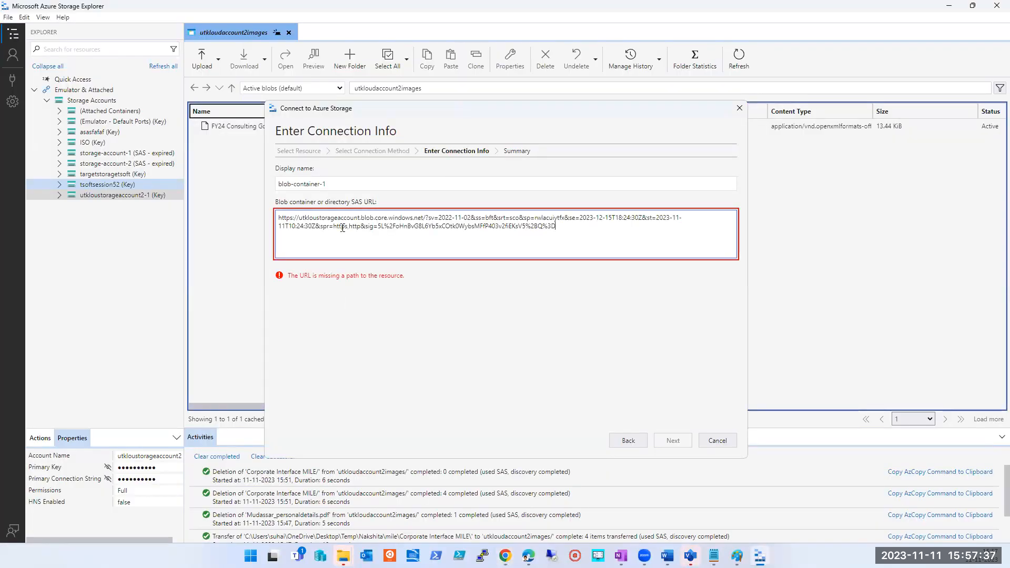
Copy the generated SAS connection string from the portal and replace the entry in the blob container SAS URL field with it
key(alt+Tab)
click(981, 362)
key(alt+Tab)
key(ctrl+a)
key(ctrl+v)
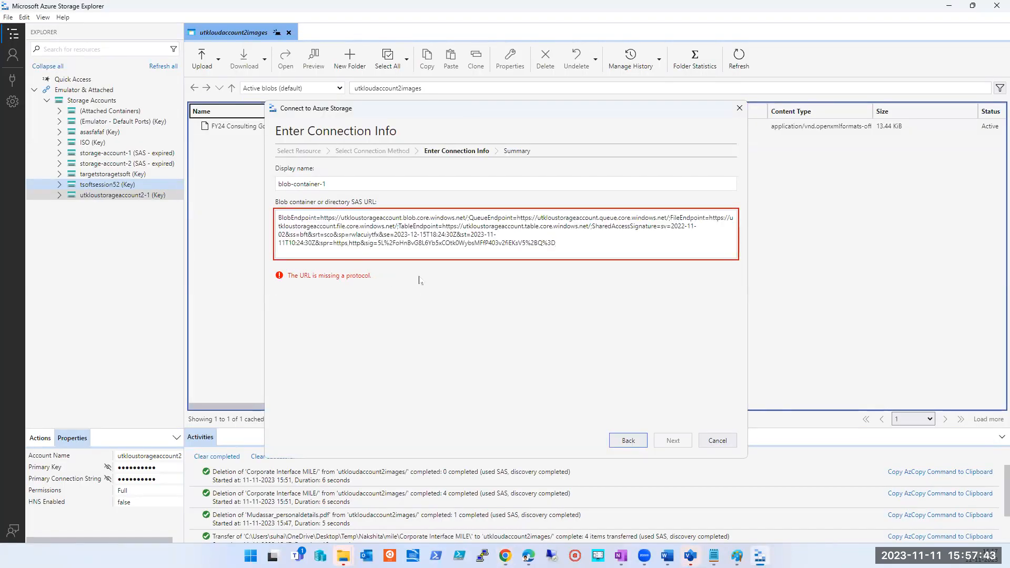
Review the allowed services, resource types and permissions of the shared access signature in the Azure portal, returning to Storage Explorer
key(alt+Tab)
scroll(405, 286, up, 5)
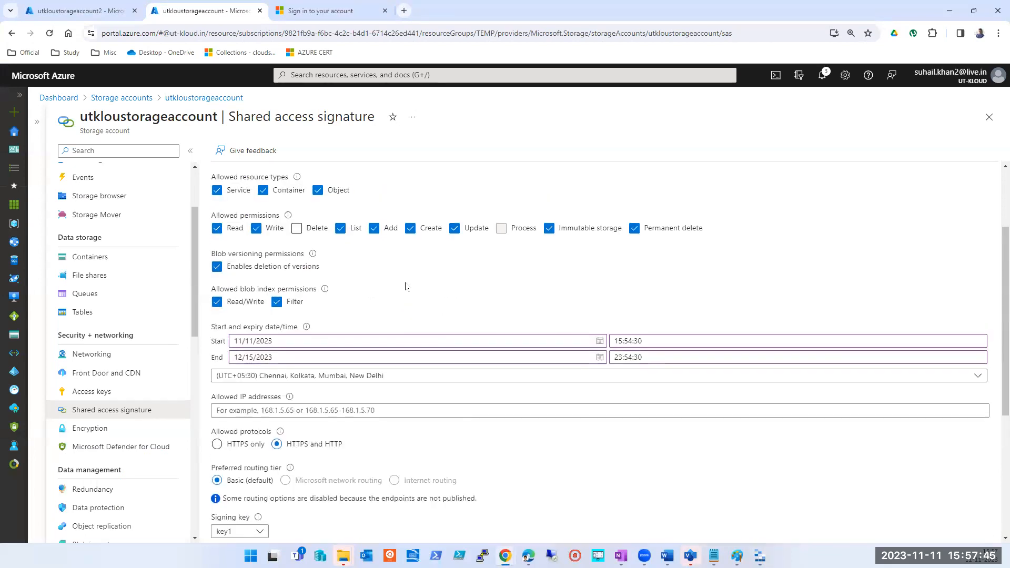
scroll(407, 286, up, 2)
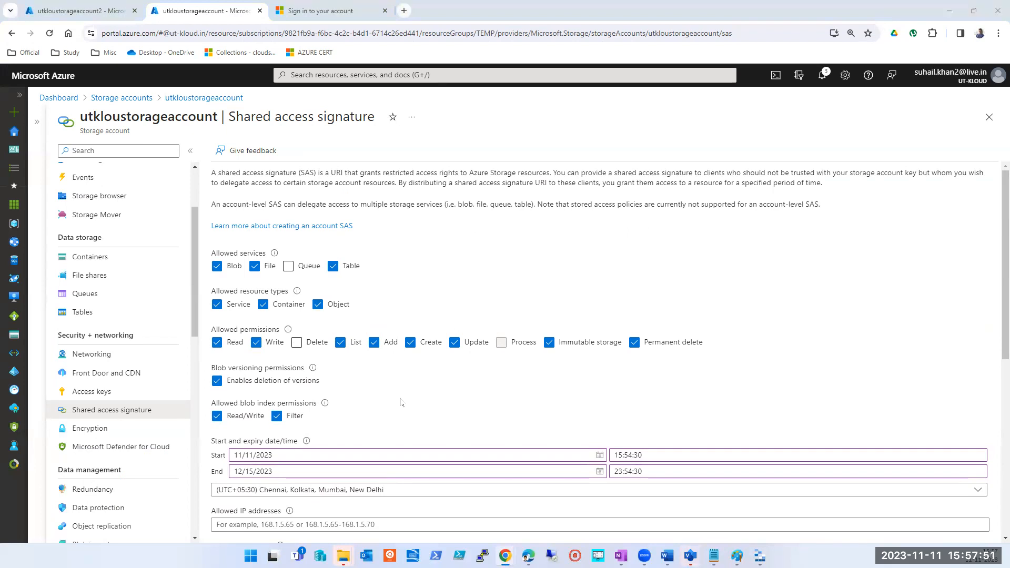
key(alt+Tab)
click(737, 556)
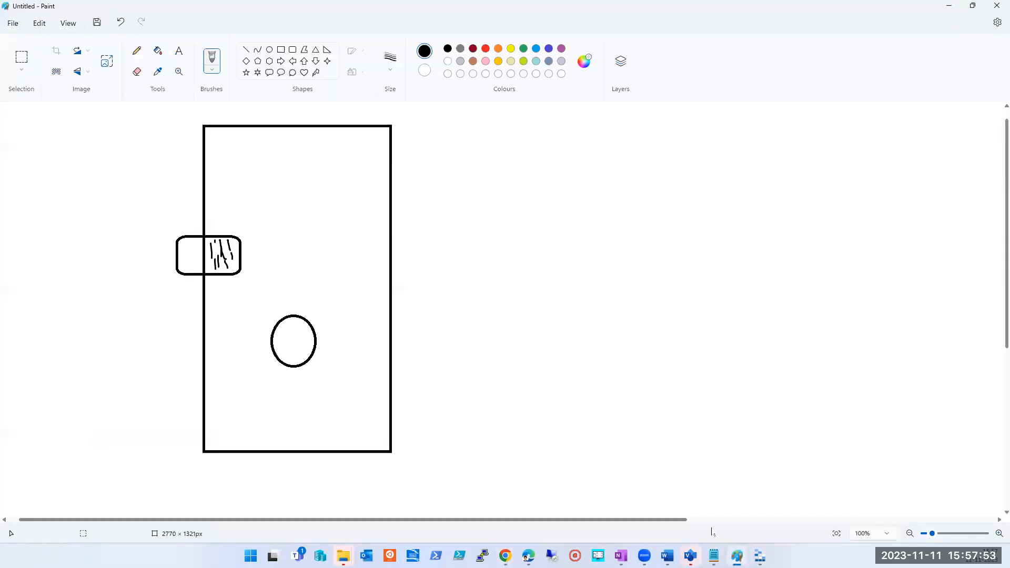
click(736, 556)
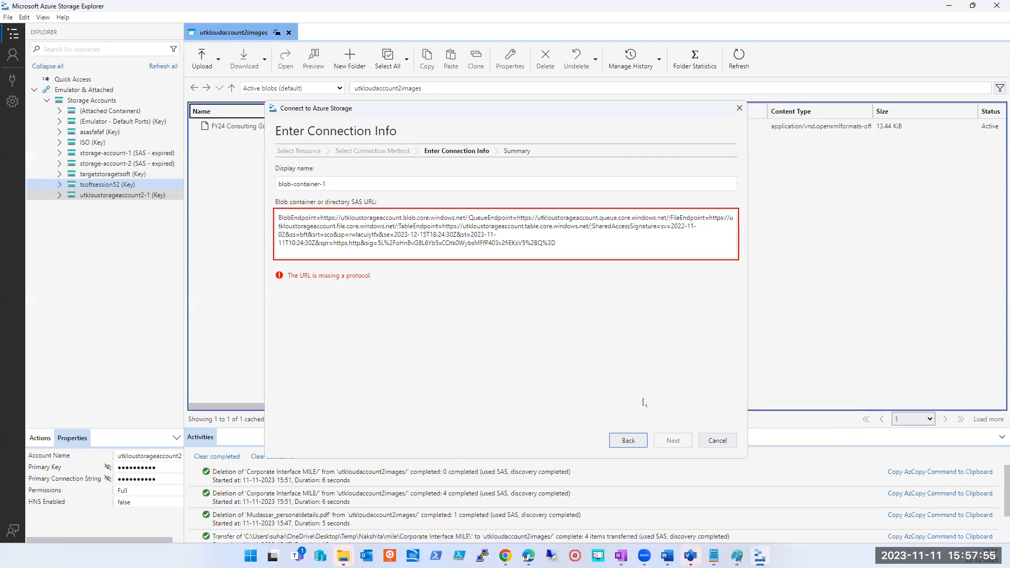
Change the connection's resource to a storage account or service, using a shared access signature URL as the connection method
click(615, 448)
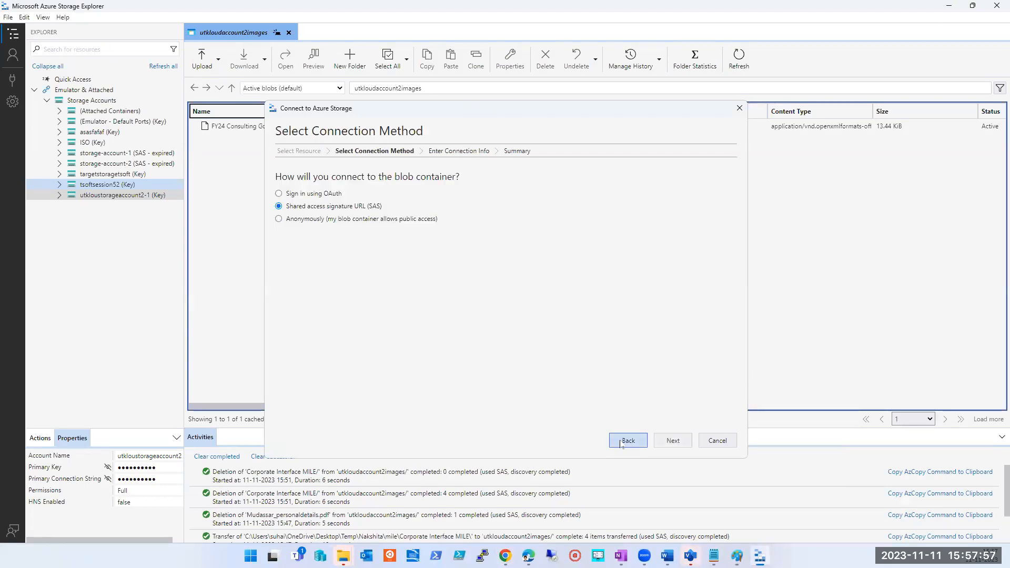
click(621, 443)
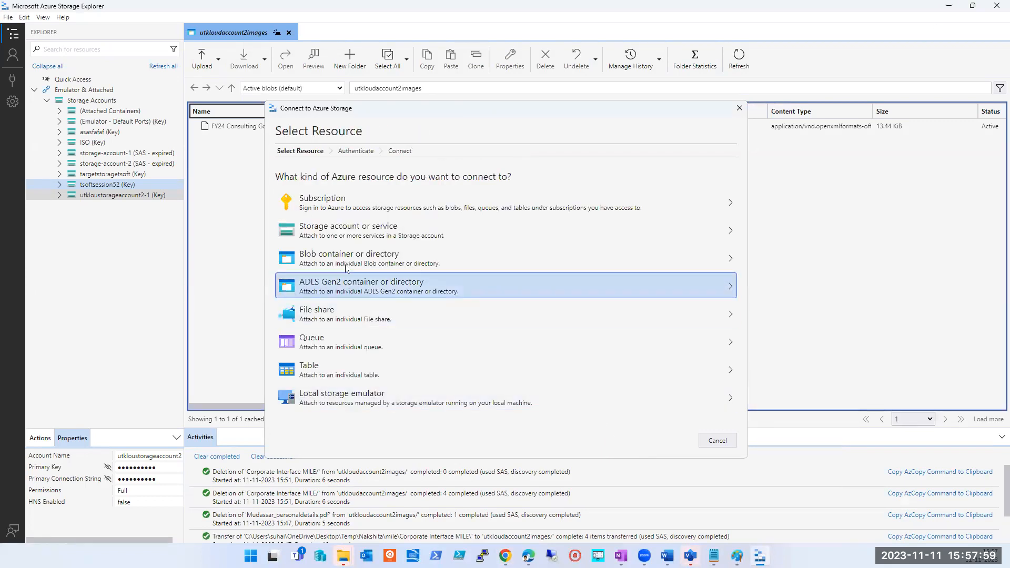
click(347, 230)
click(350, 209)
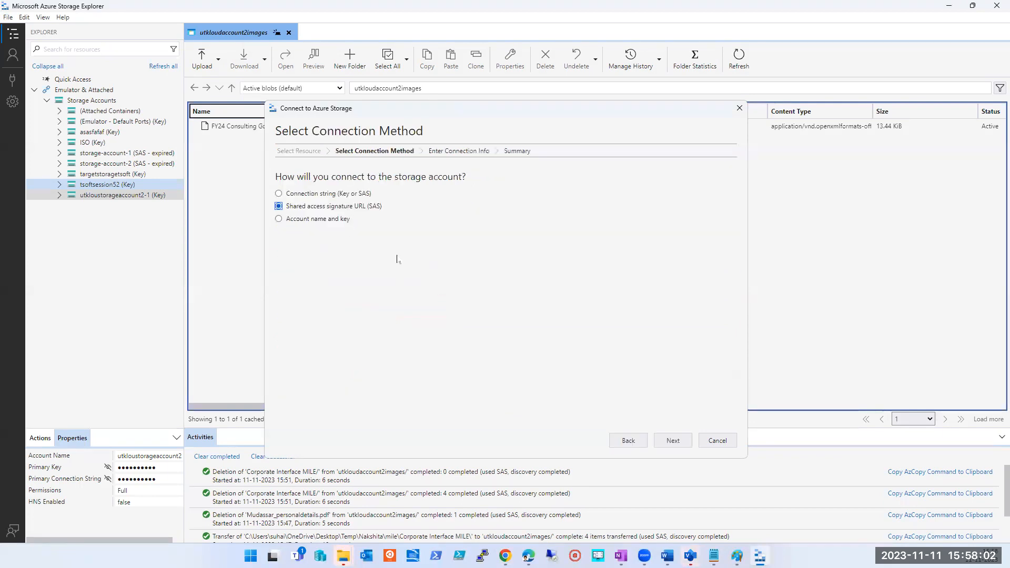
click(658, 439)
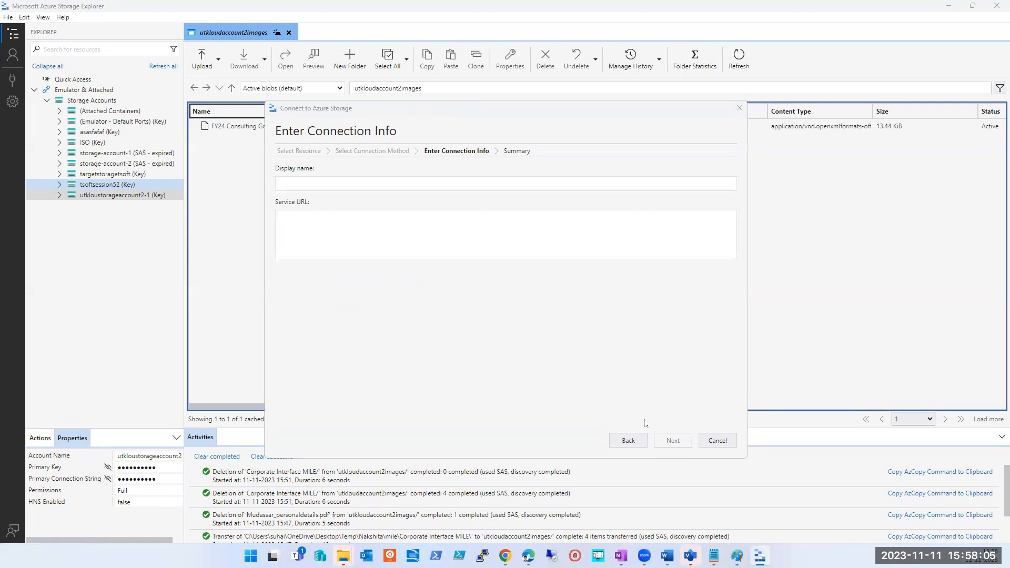
Switch to Paint and close the untitled drawing without saving it
click(737, 556)
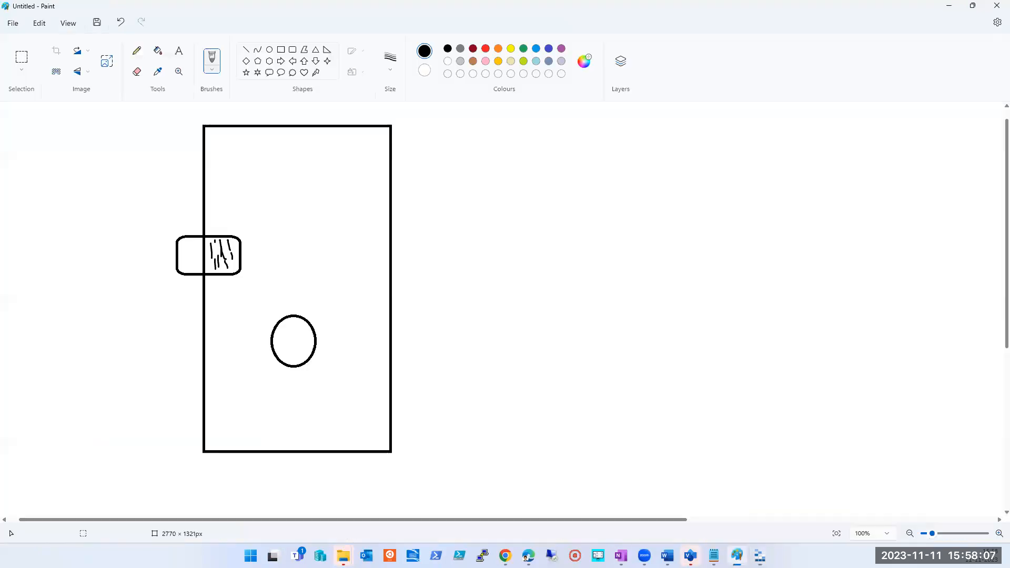
click(996, 6)
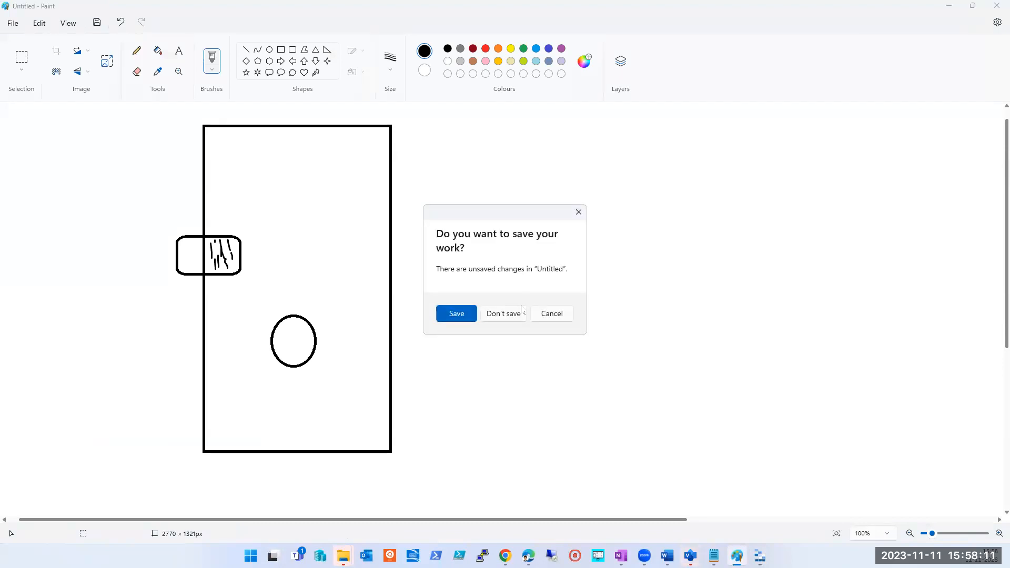
click(517, 320)
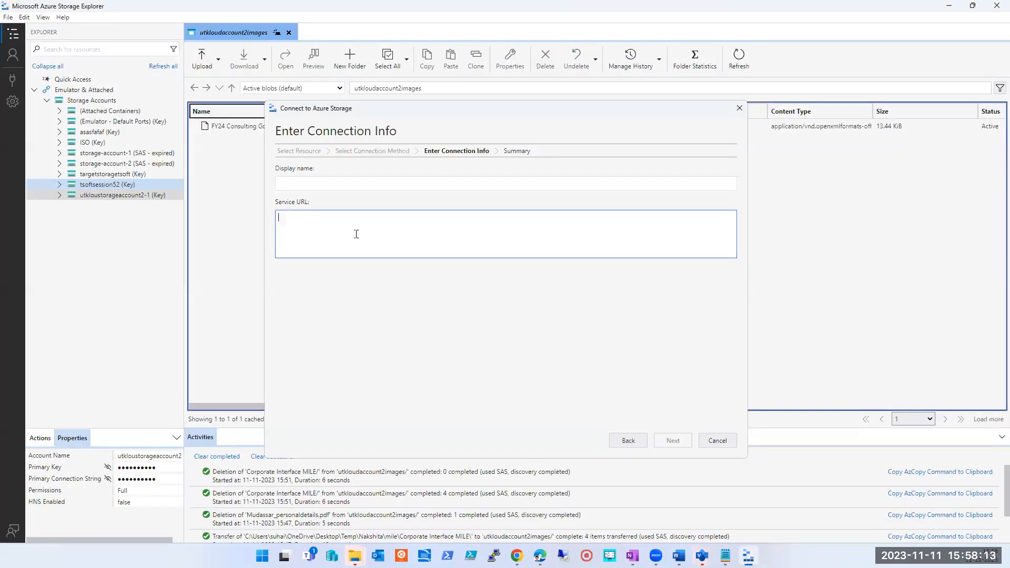
Copy the SAS connection string of utkloustorageaccount from the Azure portal and try it as the service URL in Storage Explorer
mouse_move(517, 556)
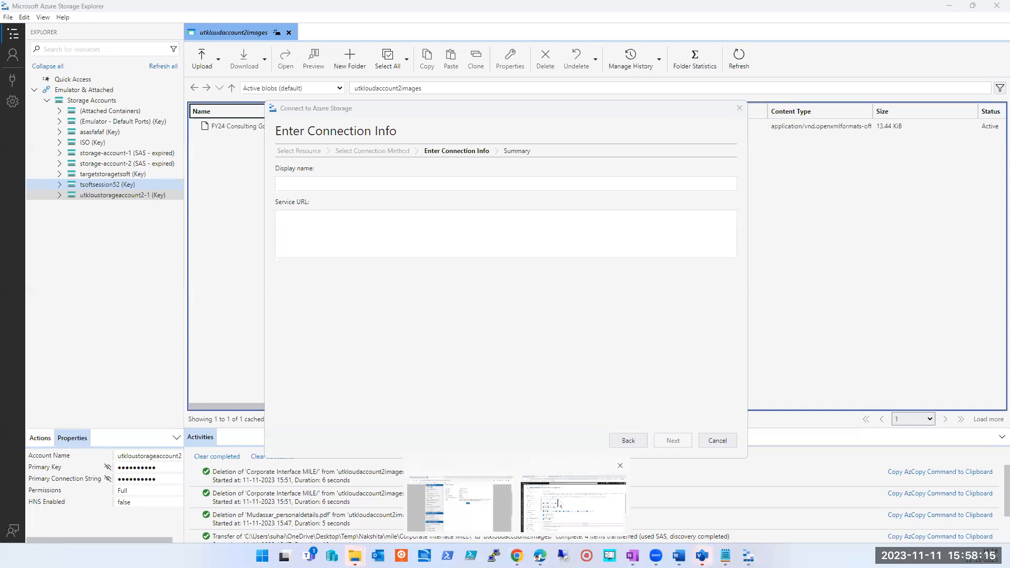
click(571, 488)
scroll(572, 421, down, 4)
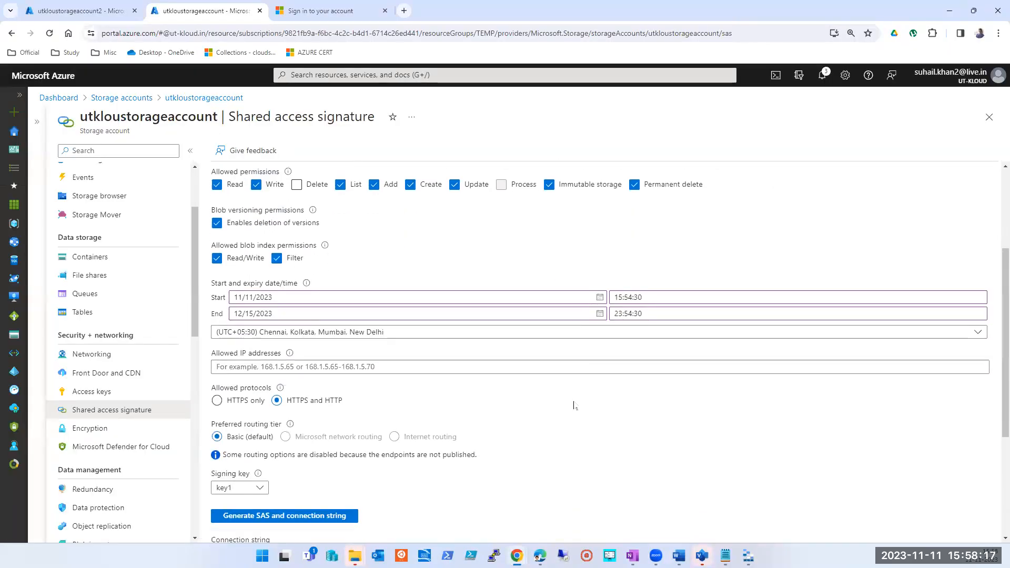
scroll(575, 405, down, 2)
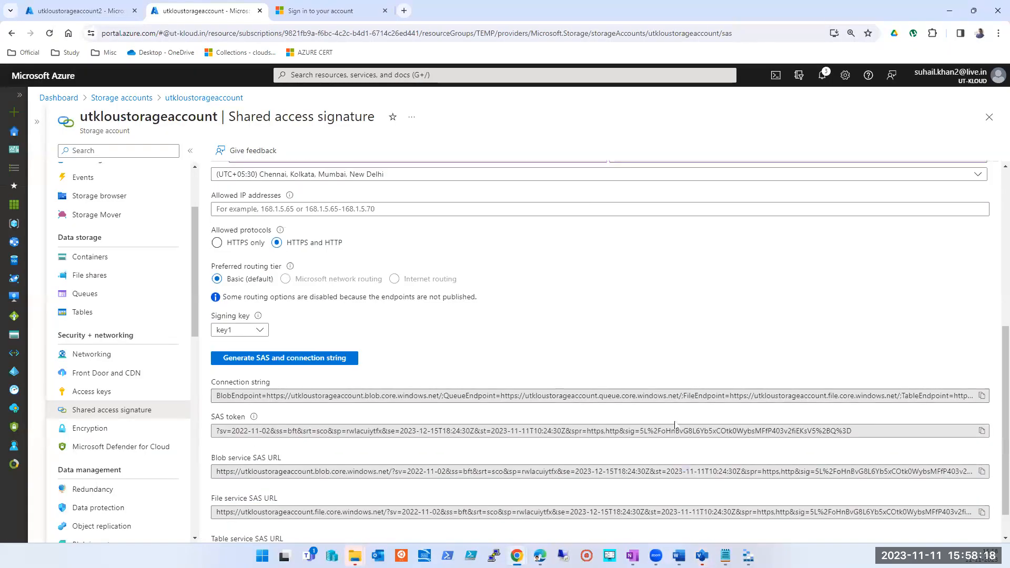
click(981, 396)
key(alt+Tab)
click(345, 228)
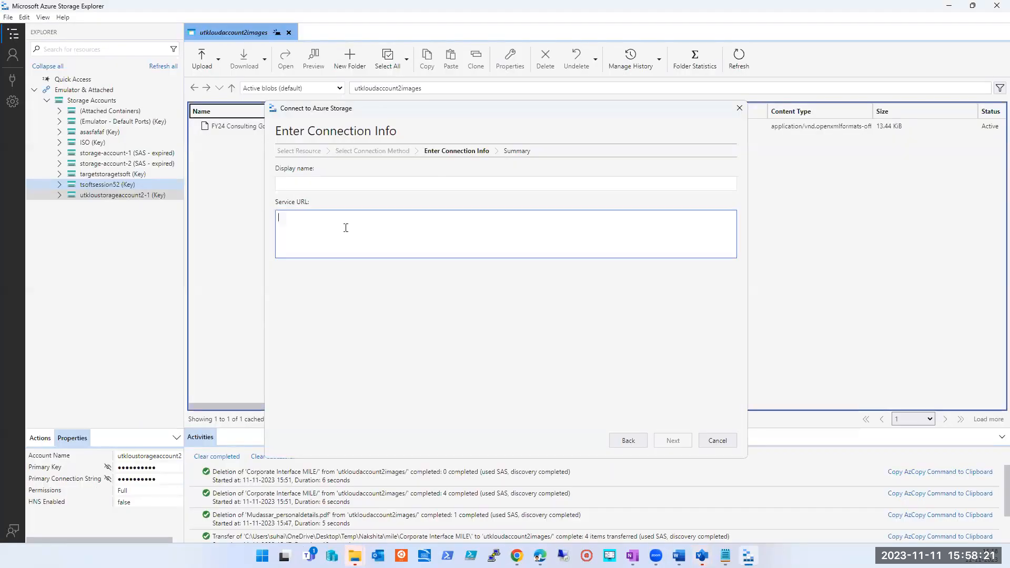
key(ctrl+v)
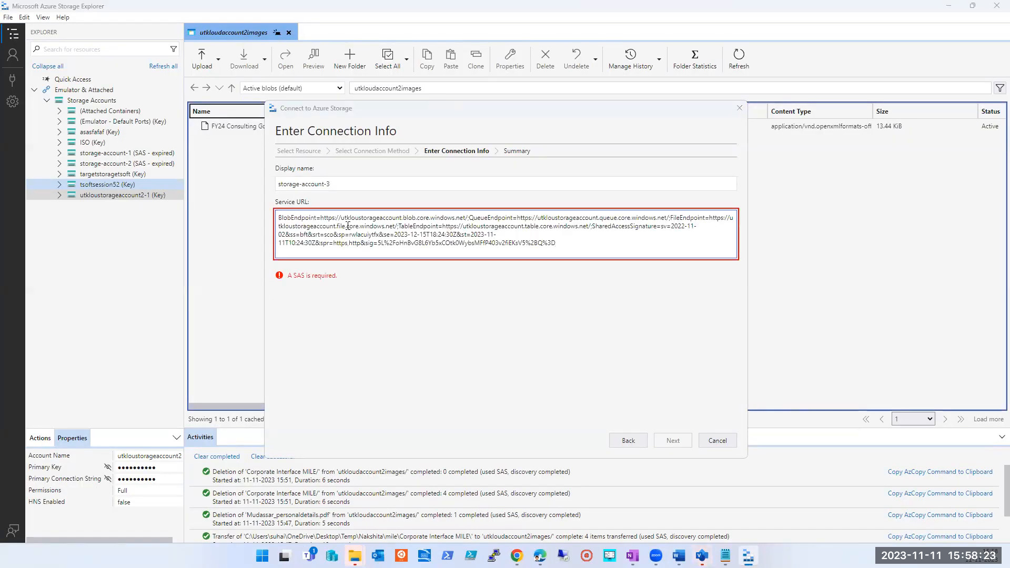
Copy the Blob service SAS URL in the Azure portal and review the signature's allowed services, resource types and permissions
key(alt+Tab)
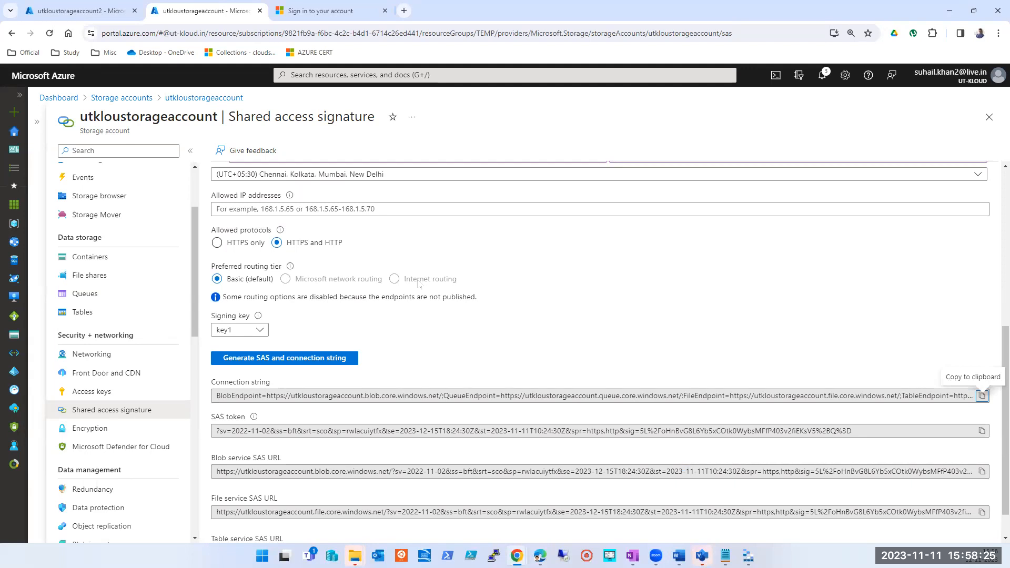
scroll(448, 485, down, 1)
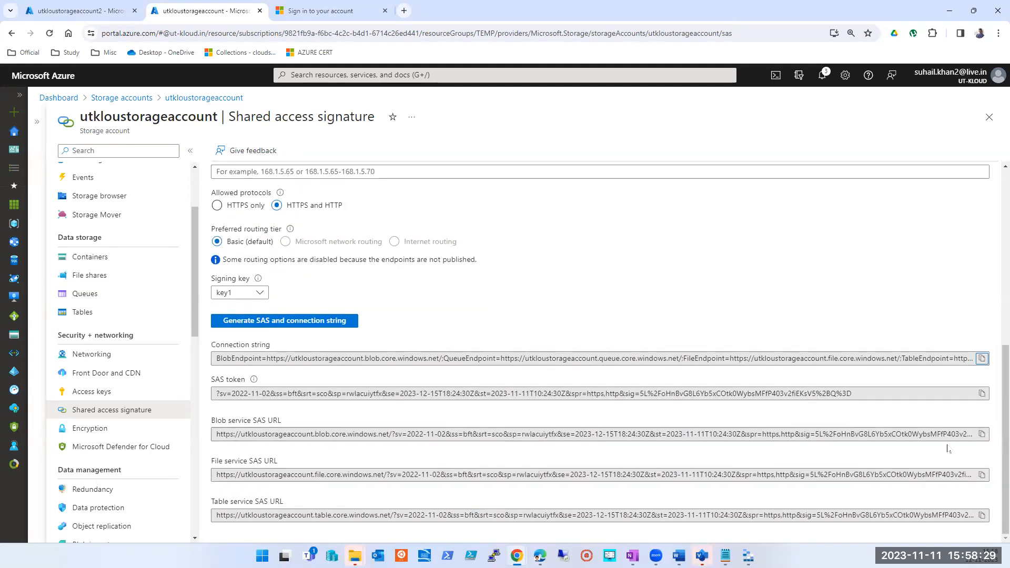
click(981, 435)
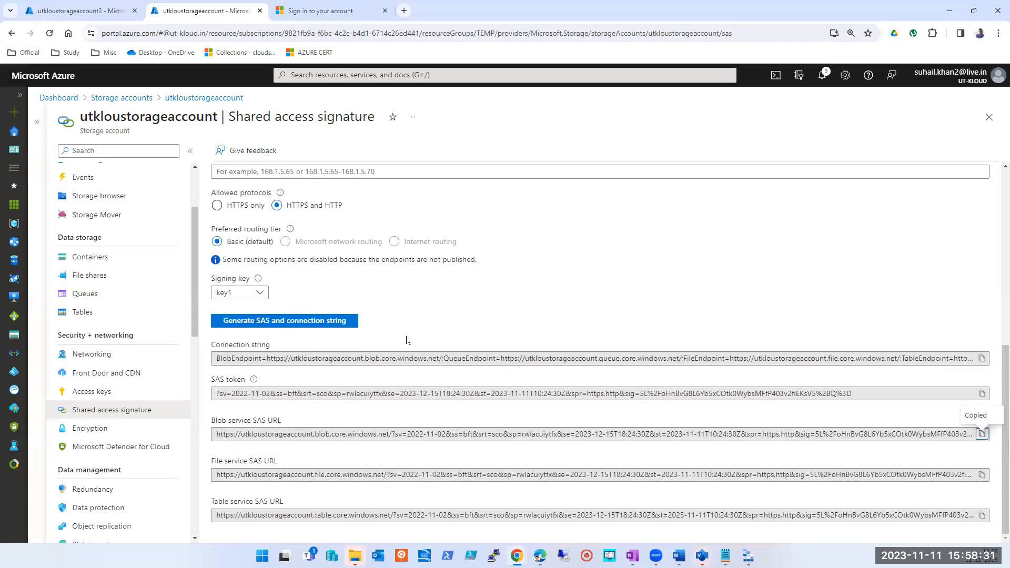
scroll(406, 341, up, 4)
scroll(406, 341, up, 2)
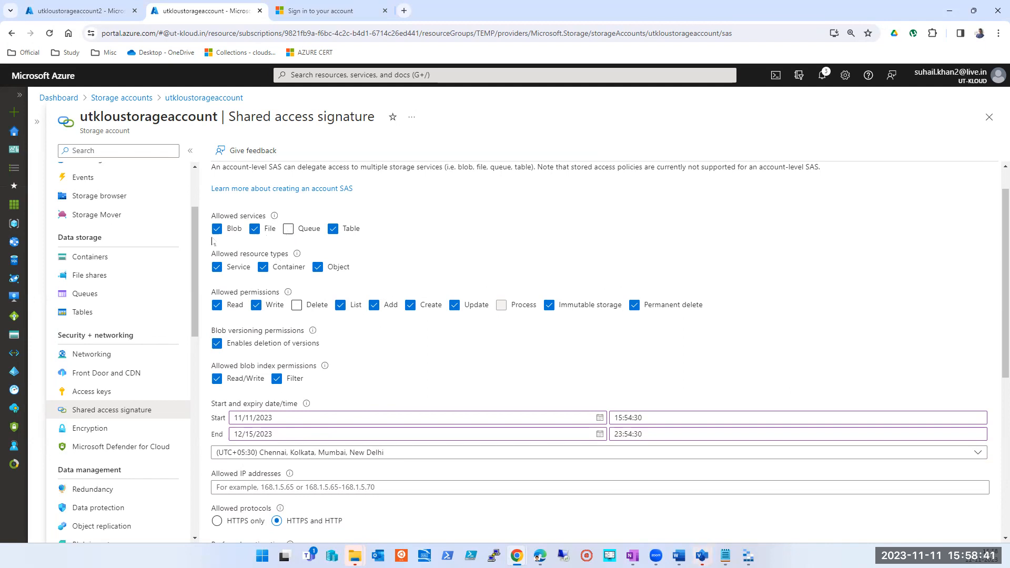
scroll(256, 236, up, 1)
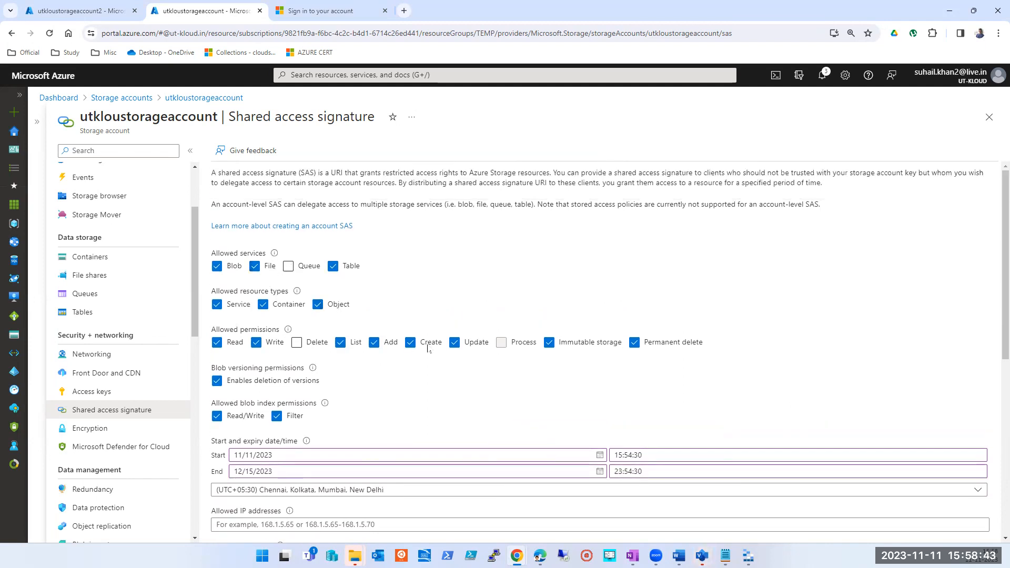
scroll(432, 341, down, 2)
scroll(433, 342, up, 1)
scroll(432, 342, down, 5)
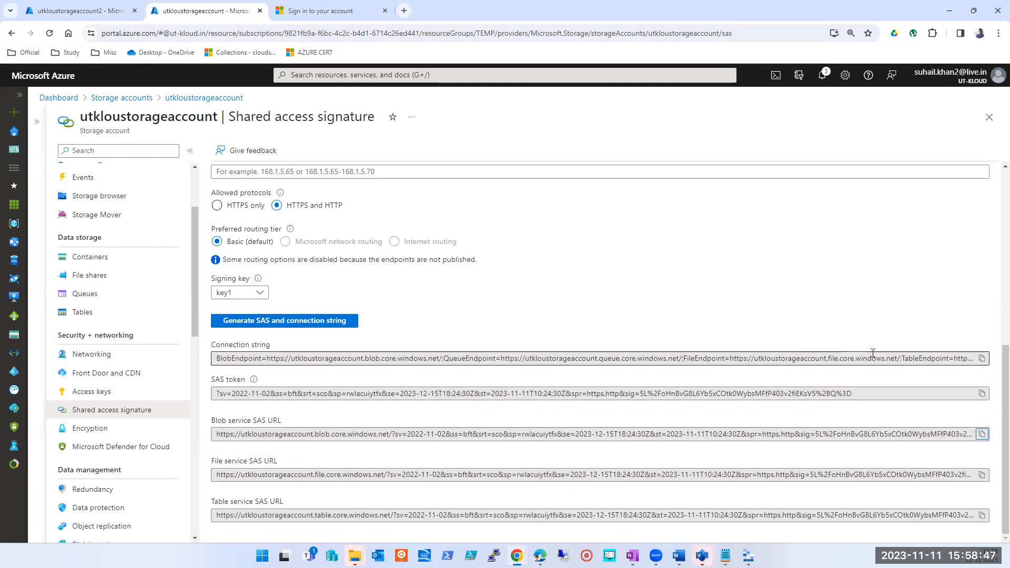
Copy the SAS connection string from the portal again and replace the service URL entry in Storage Explorer with it
click(980, 359)
key(alt+Tab)
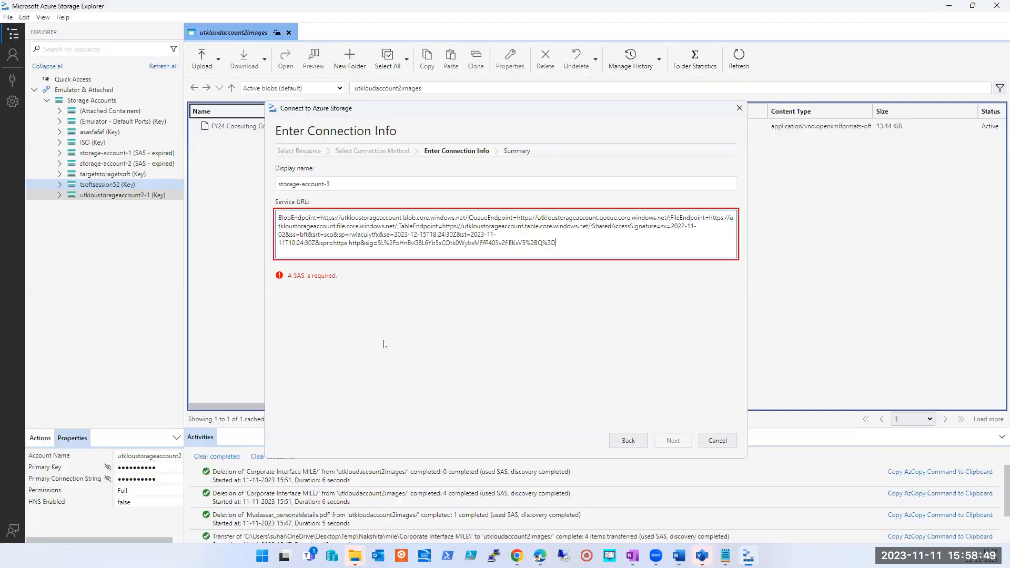
key(ctrl+a)
key(ctrl+v)
Change the connection method to Connection string (Key or SAS) and try the copied SAS connection string
click(645, 442)
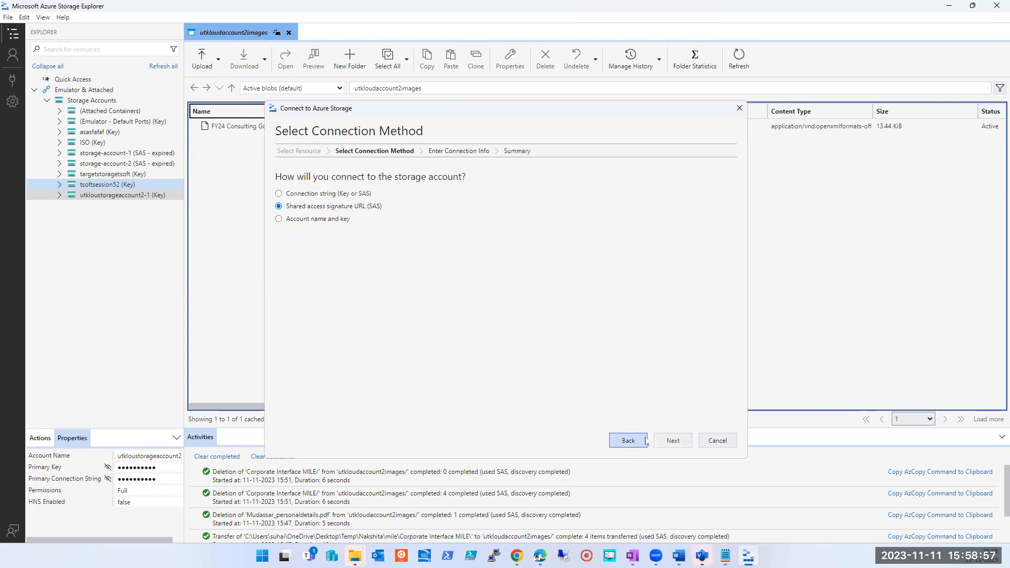
click(324, 195)
click(672, 440)
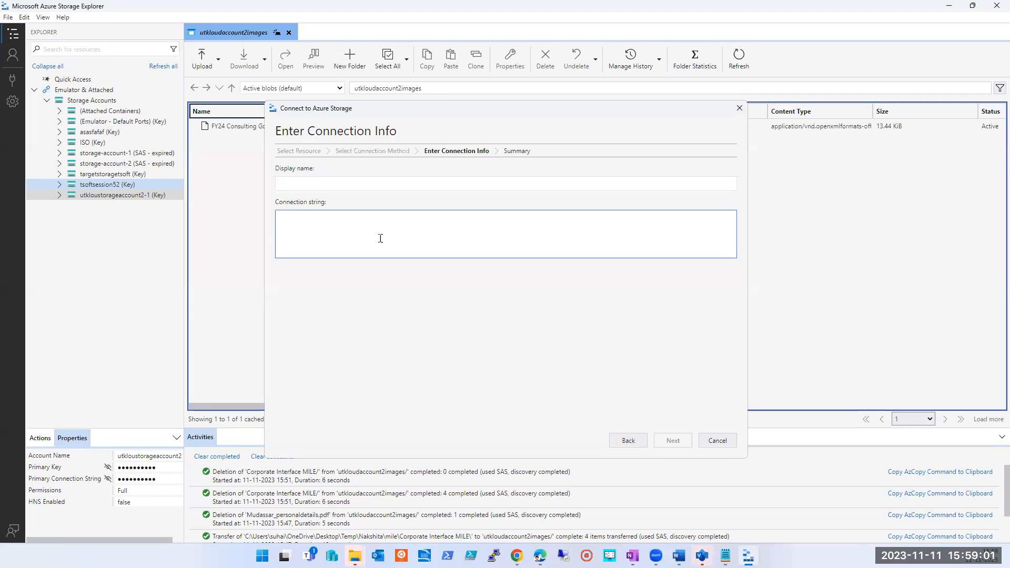
key(ctrl+v)
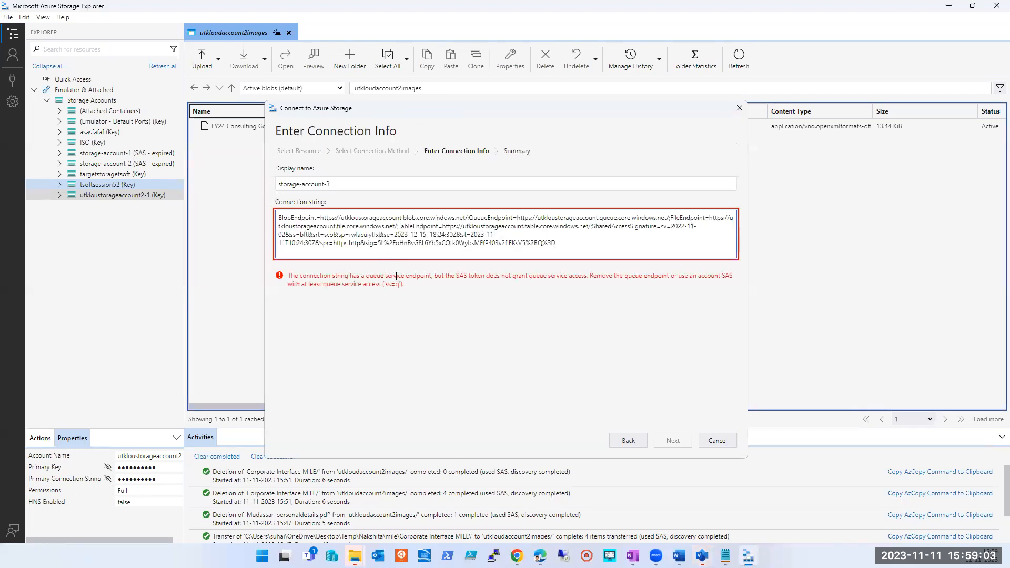
Examine the display name, account name, account key and storage domain fields of the Account name and key connection method
click(629, 441)
click(342, 207)
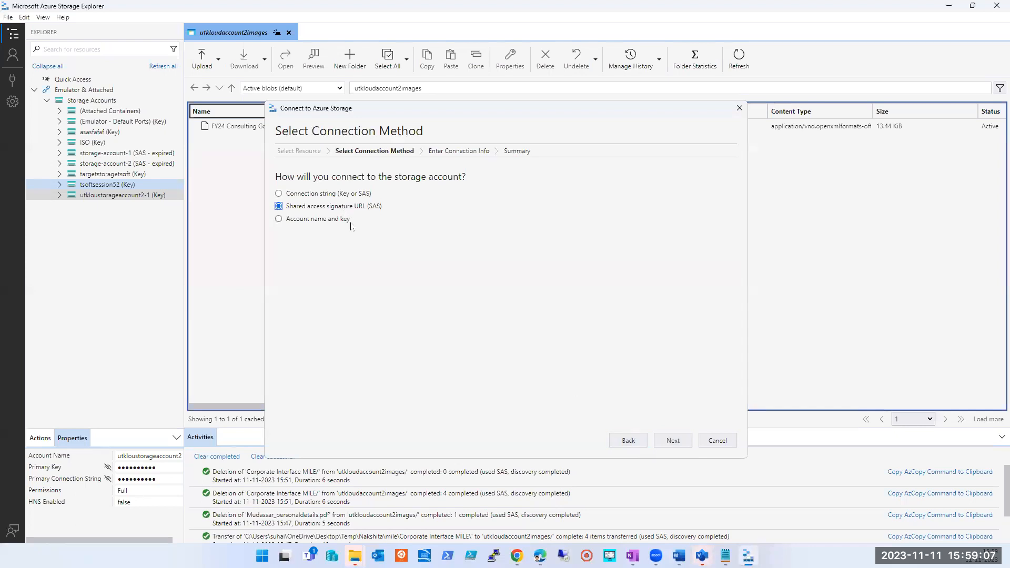
click(324, 220)
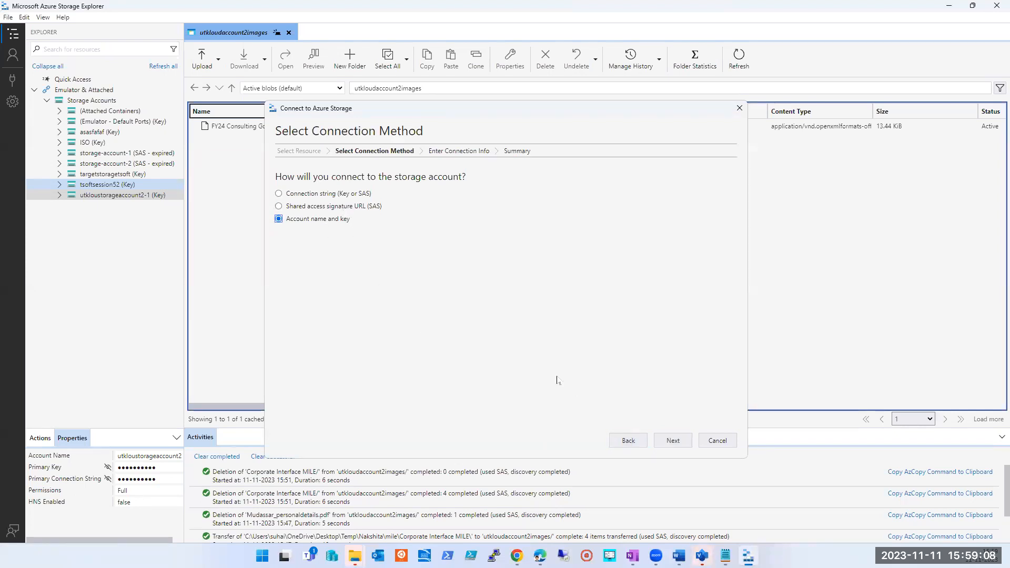
click(673, 443)
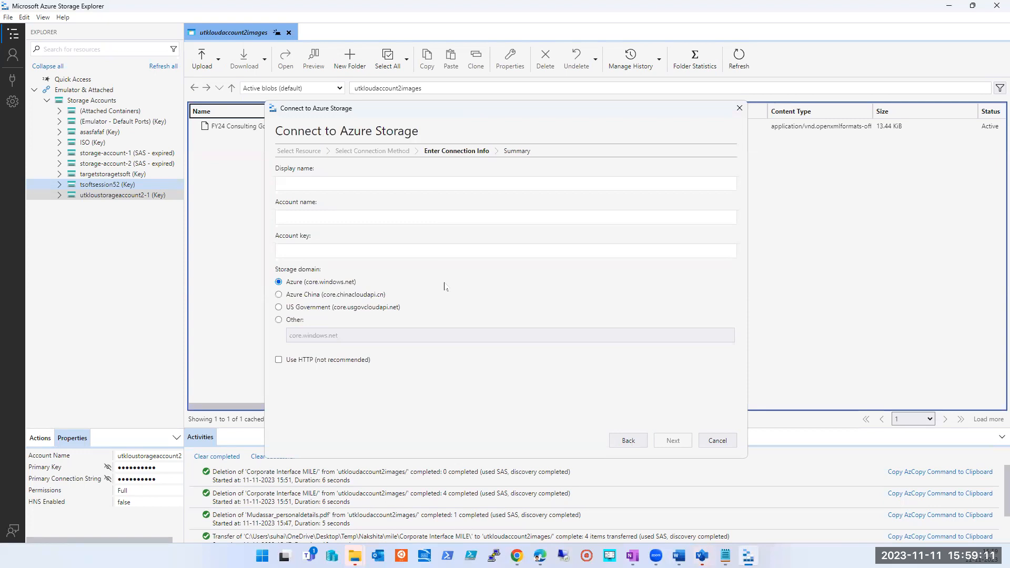
click(307, 182)
click(628, 441)
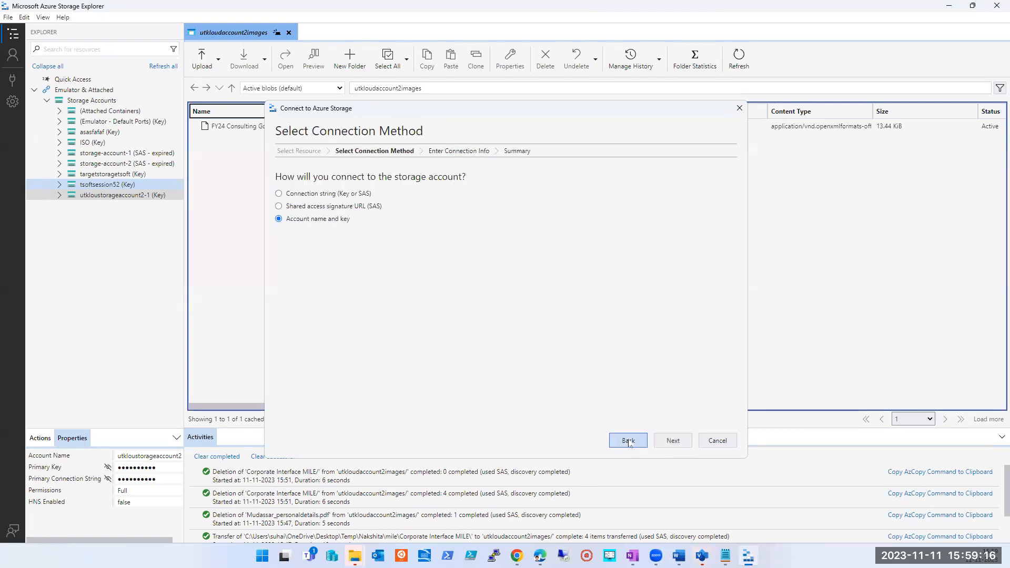
click(340, 194)
click(330, 220)
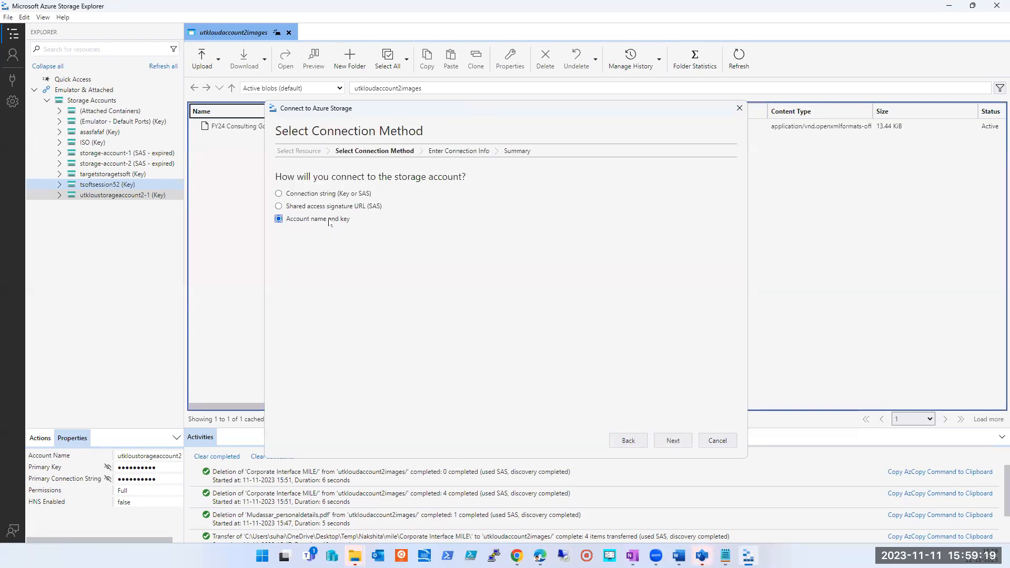
click(673, 441)
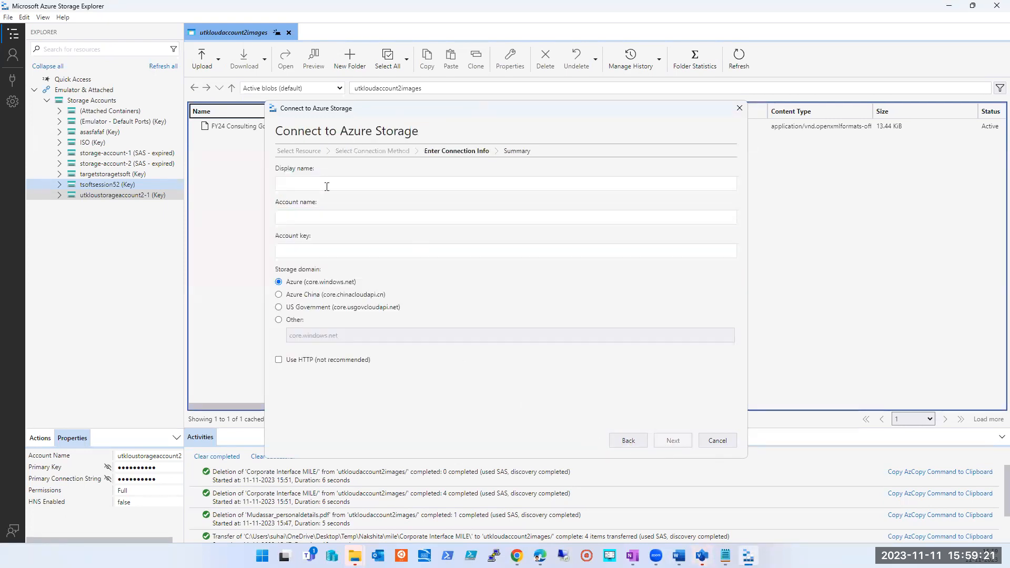
click(304, 216)
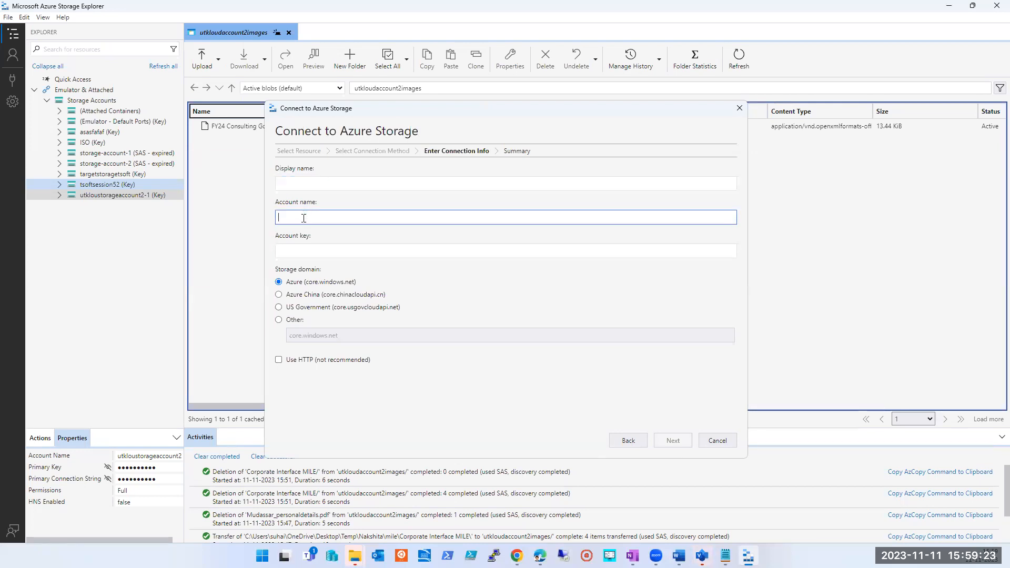
click(299, 250)
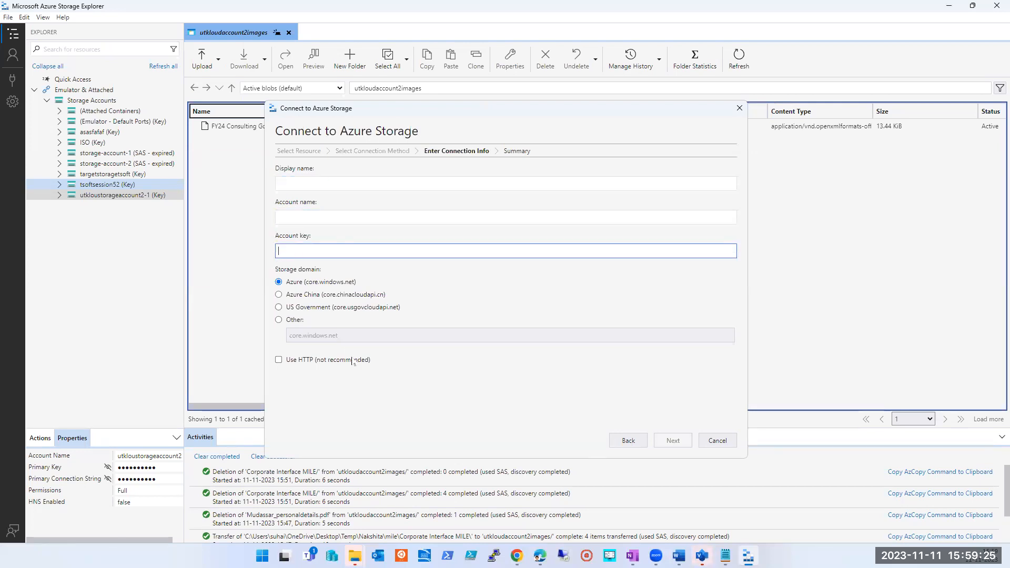
click(640, 447)
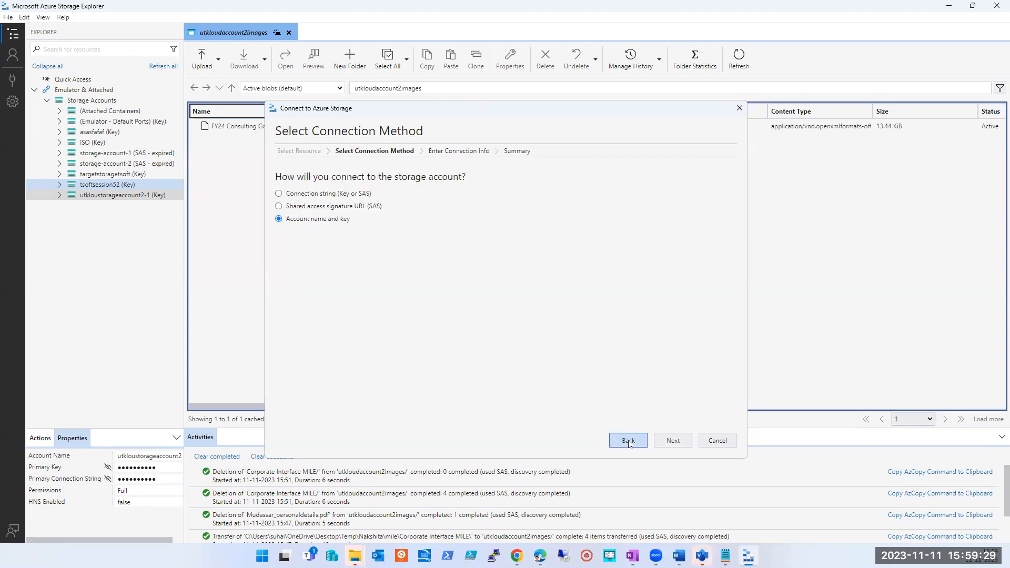
Choose the Shared access signature URL (SAS) connection method and copy the Blob service SAS URL from the Azure portal
click(311, 208)
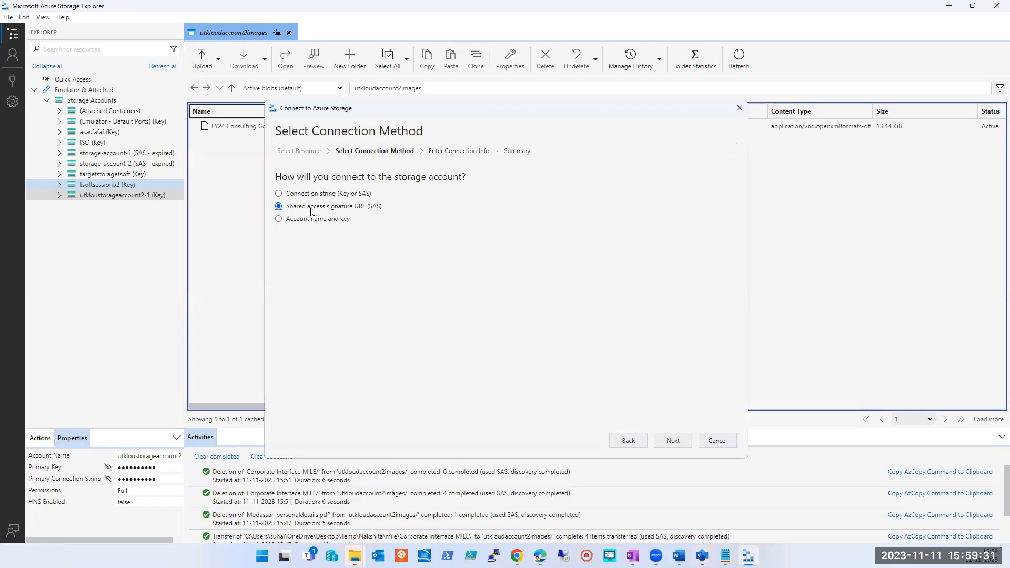
click(672, 442)
key(alt+Tab)
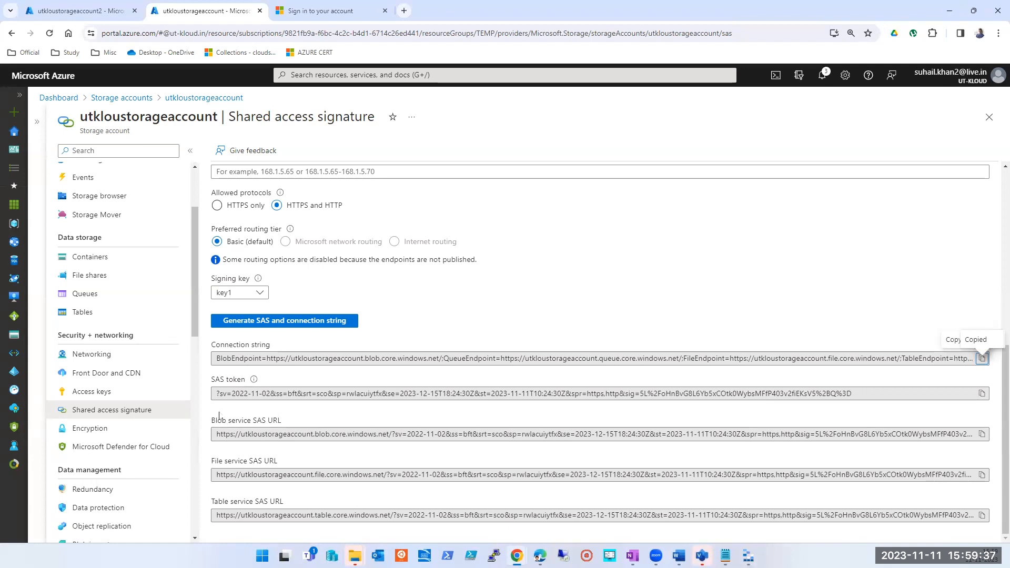
drag(224, 433, 984, 434)
click(983, 434)
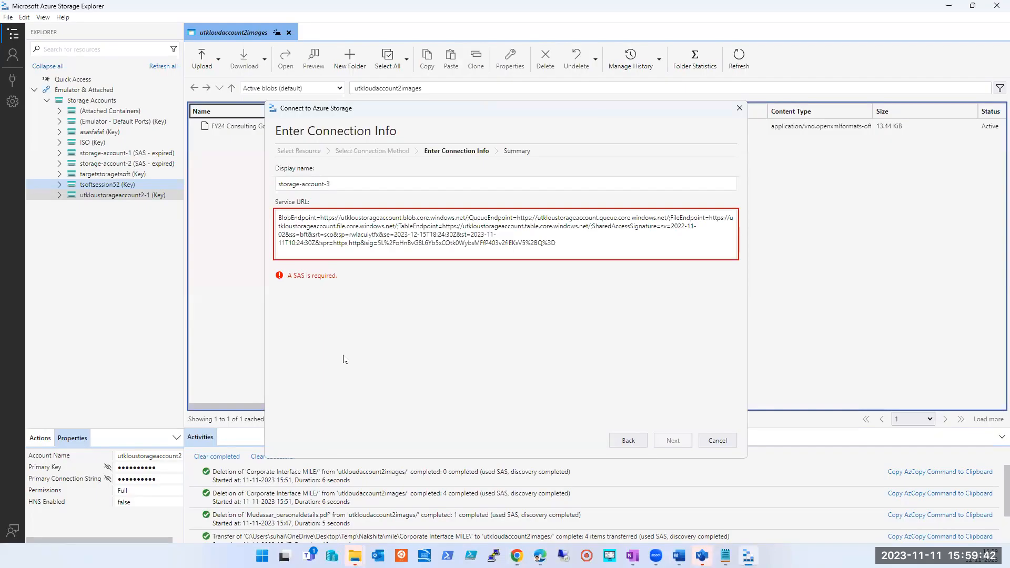
Replace the service URL in Storage Explorer with the copied Blob service SAS URL and connect the storage account
key(alt+Tab)
click(331, 235)
key(ctrl+a)
key(ctrl+v)
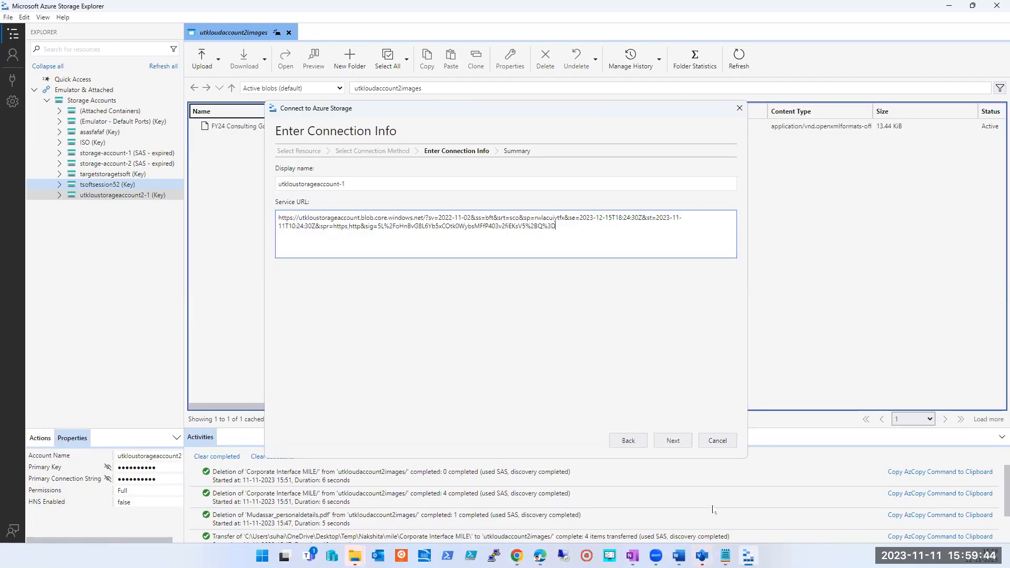
click(672, 441)
click(673, 441)
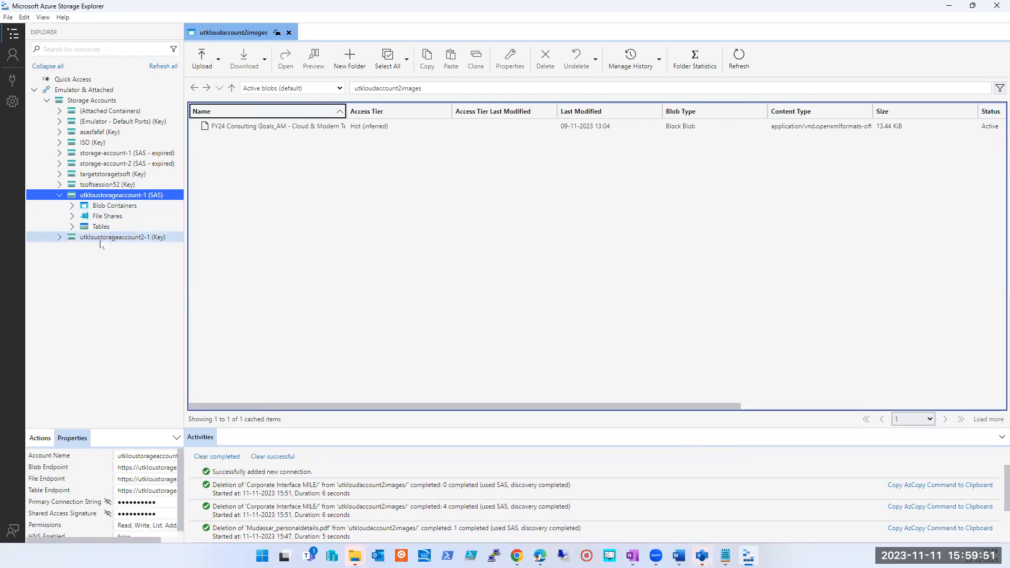
Expand utkloustorageaccount2-1 for comparison and open the testfolder blob container of utkloustorageaccount-1 (SAS)
click(61, 239)
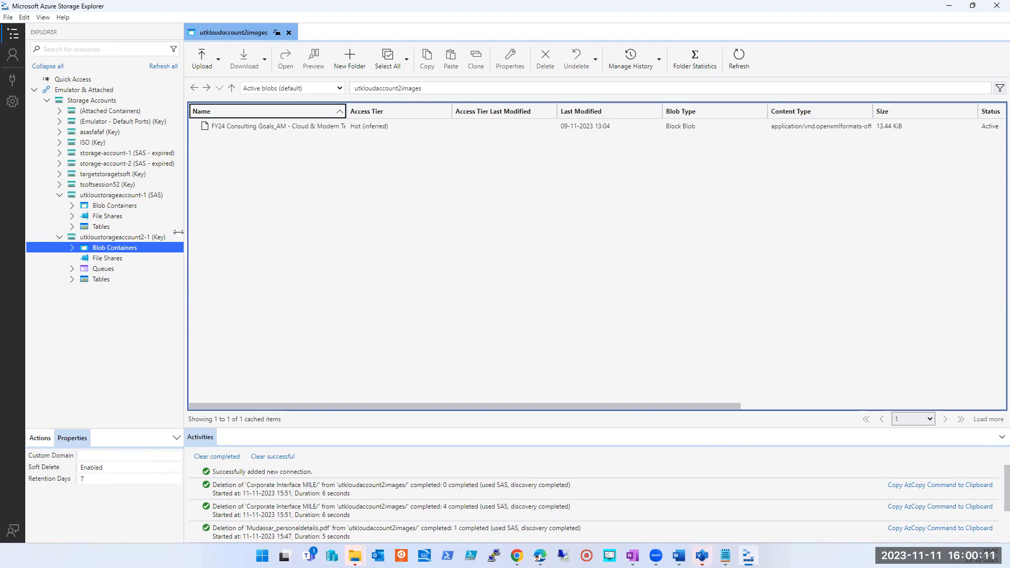
click(76, 207)
click(73, 206)
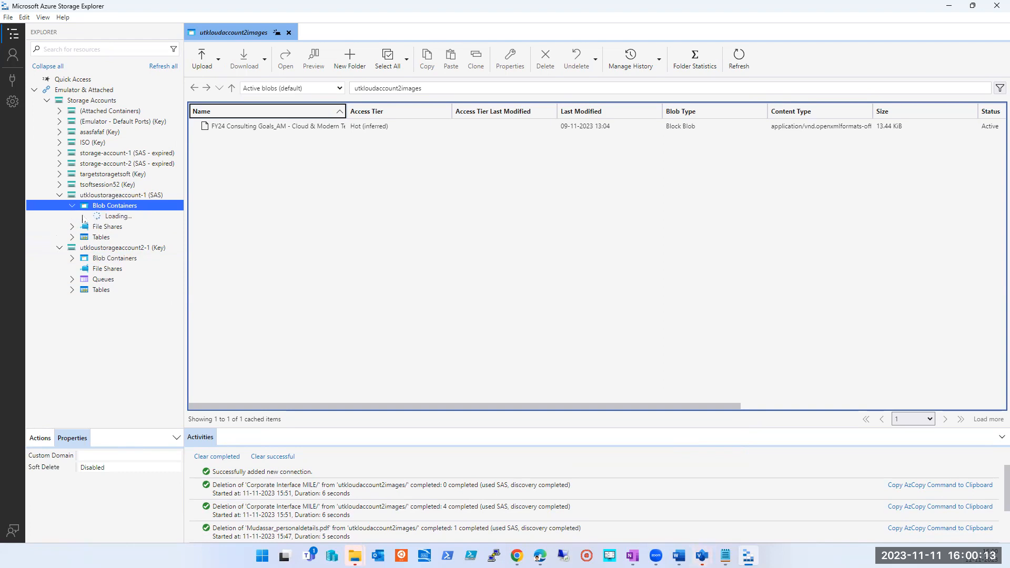
click(109, 238)
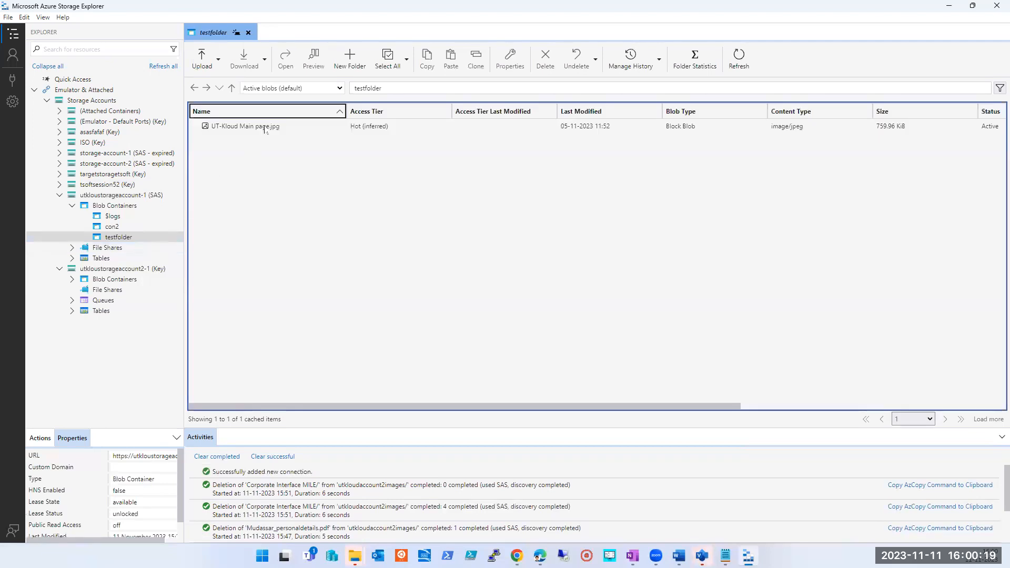
Try to delete UT-Kloud Main page.jpg from testfolder and check the resulting activity entry
click(265, 128)
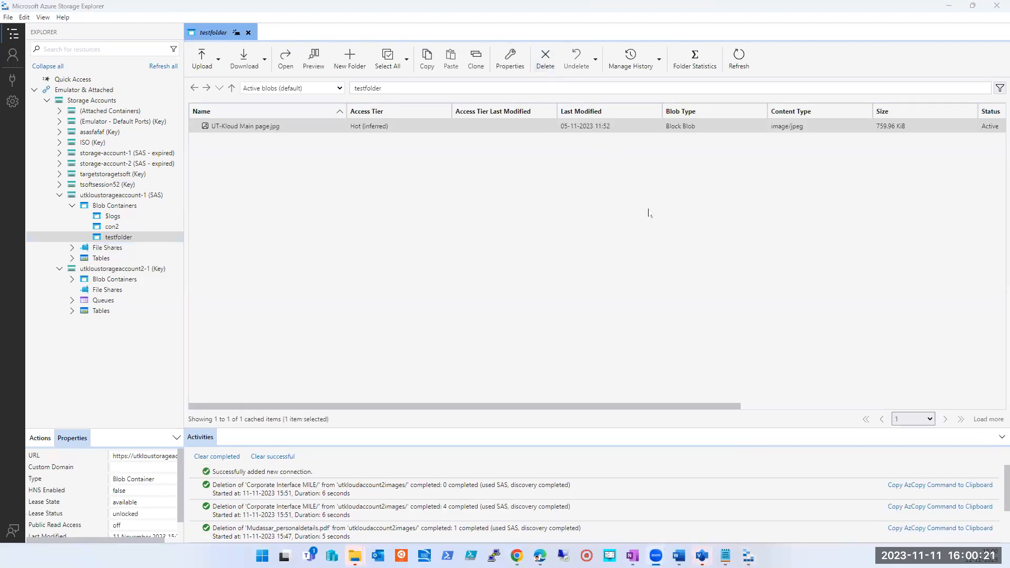
click(552, 68)
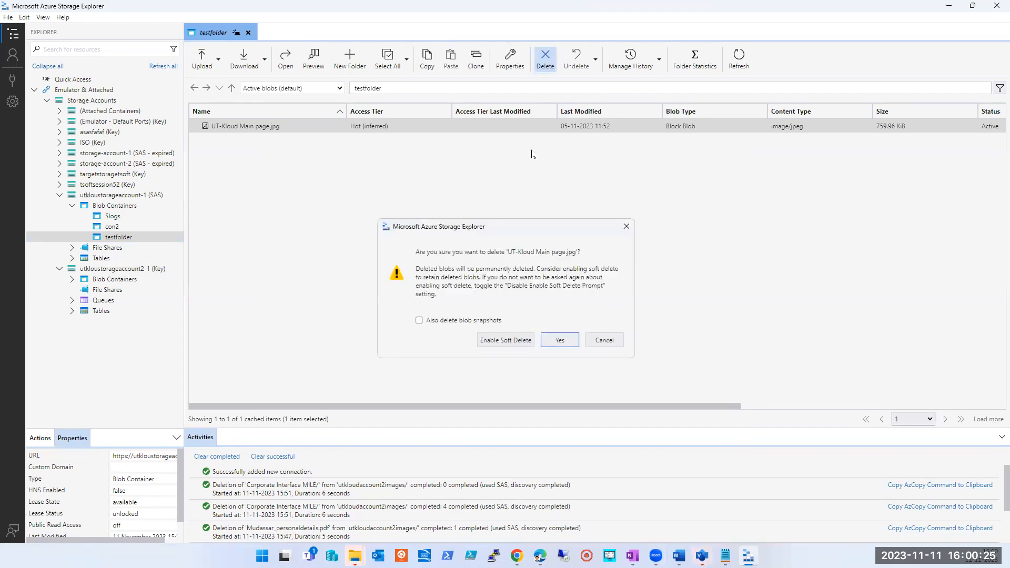
click(560, 340)
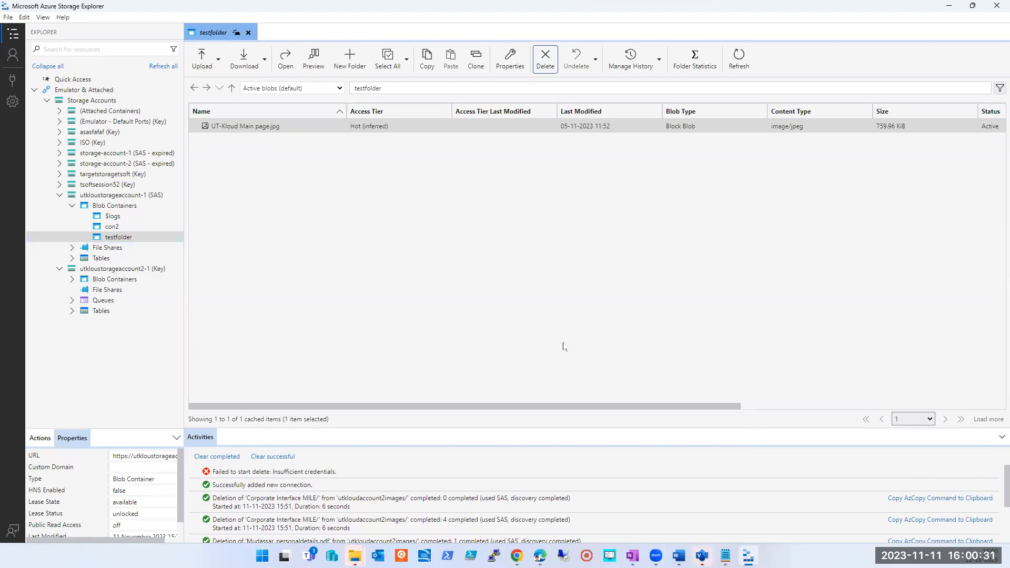
triple_click(248, 471)
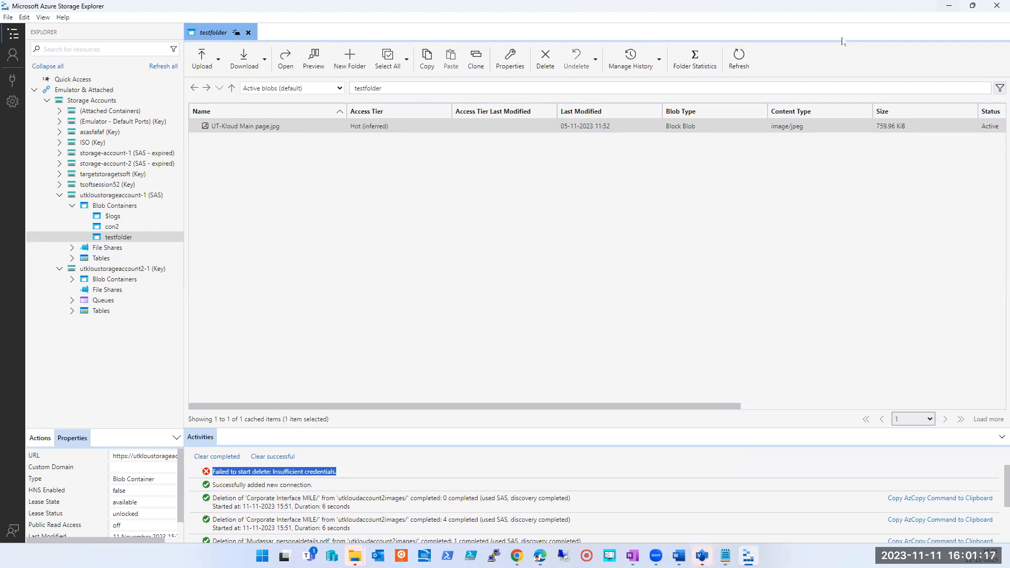
Switch to the Azure portal and open the utkloustorageaccount2 storage account with the accounts list collapsed
key(alt+Tab)
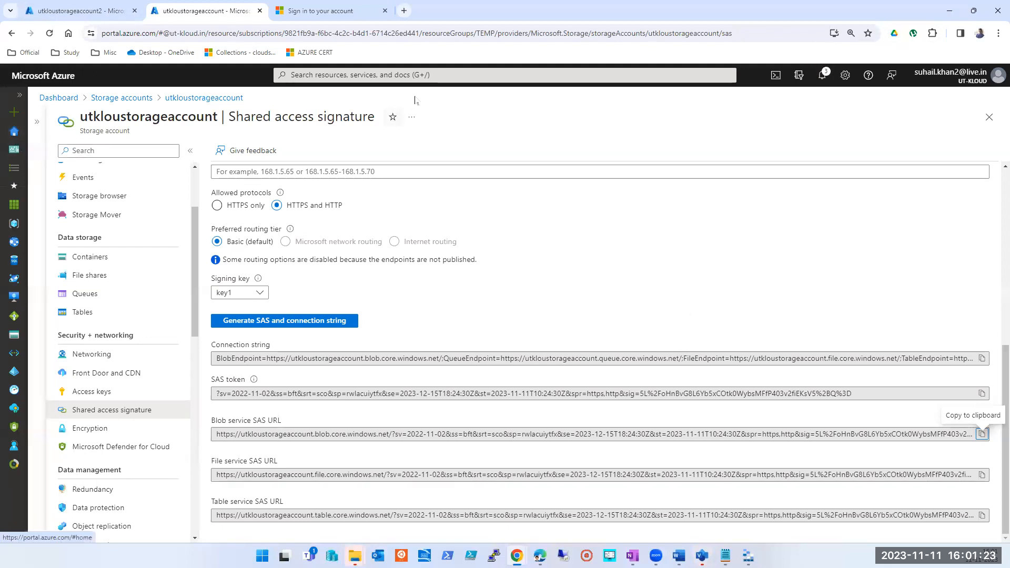
click(420, 75)
click(319, 257)
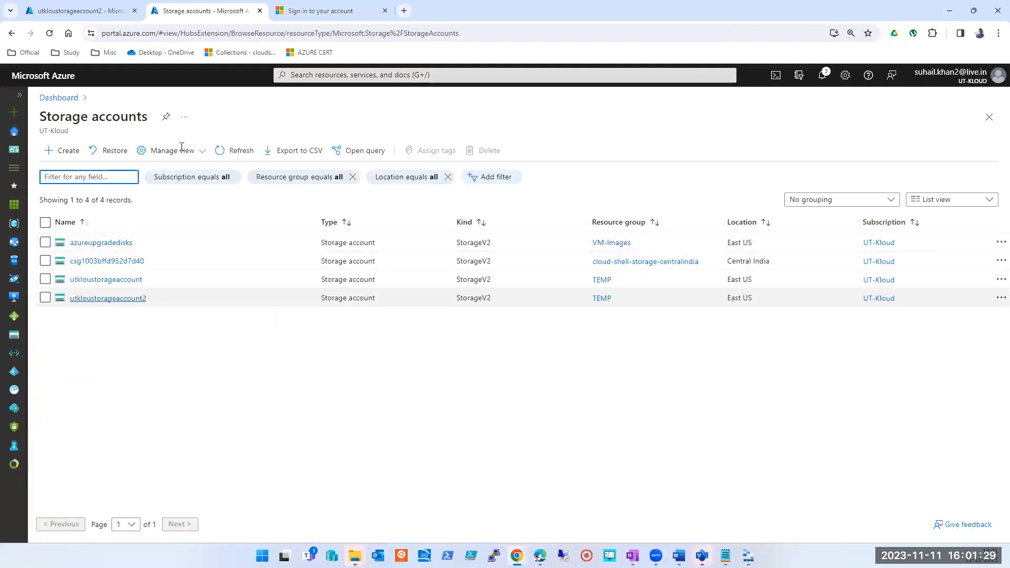
click(108, 298)
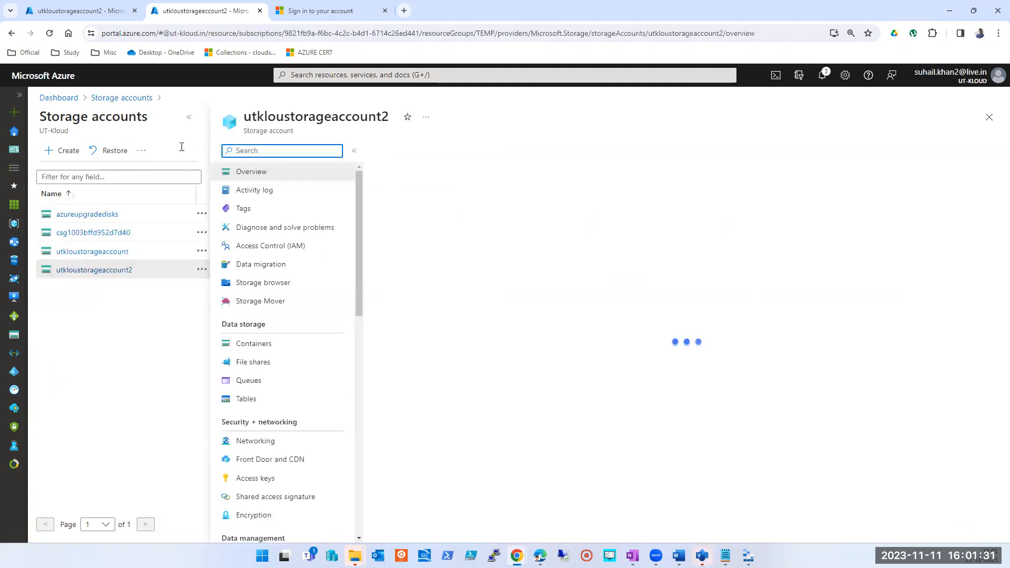
click(189, 117)
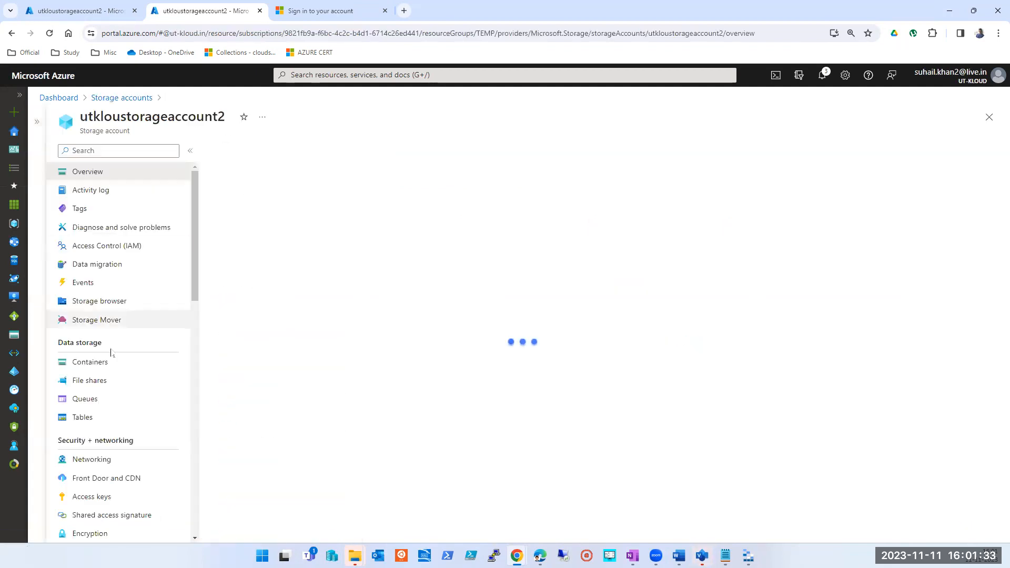
View the queues and the tables of utkloustorageaccount2
scroll(105, 279, down, 2)
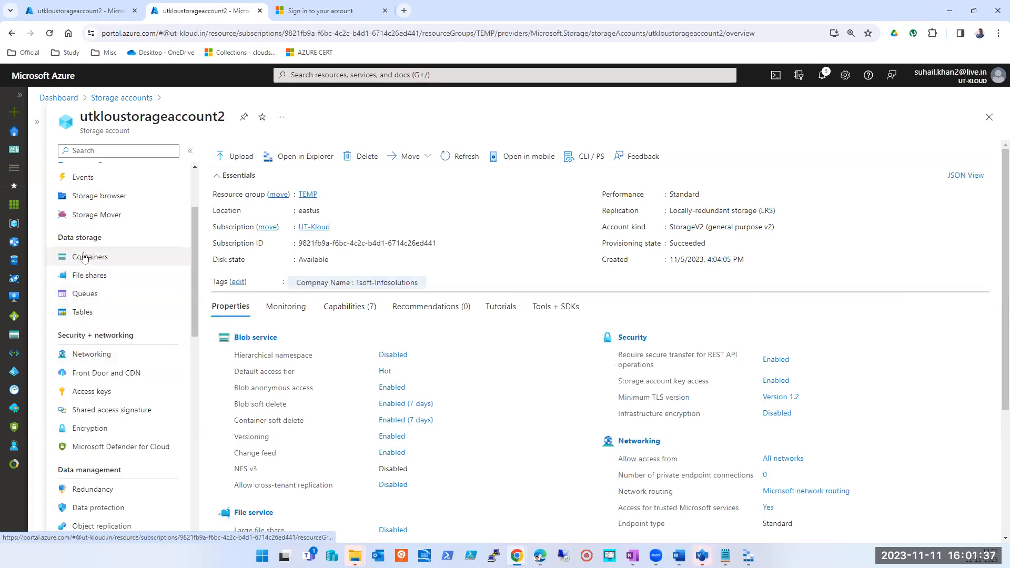
click(82, 294)
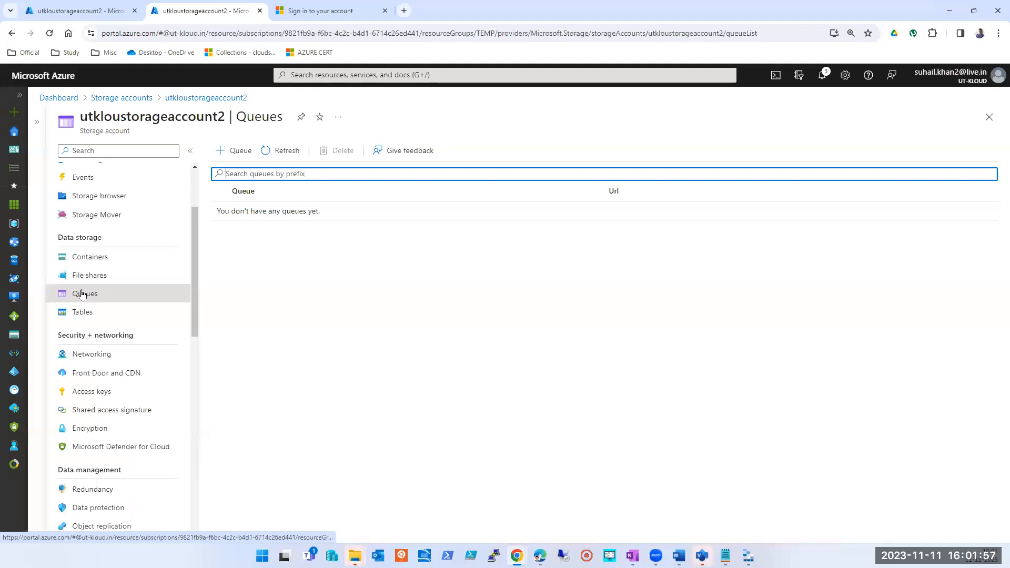
click(77, 315)
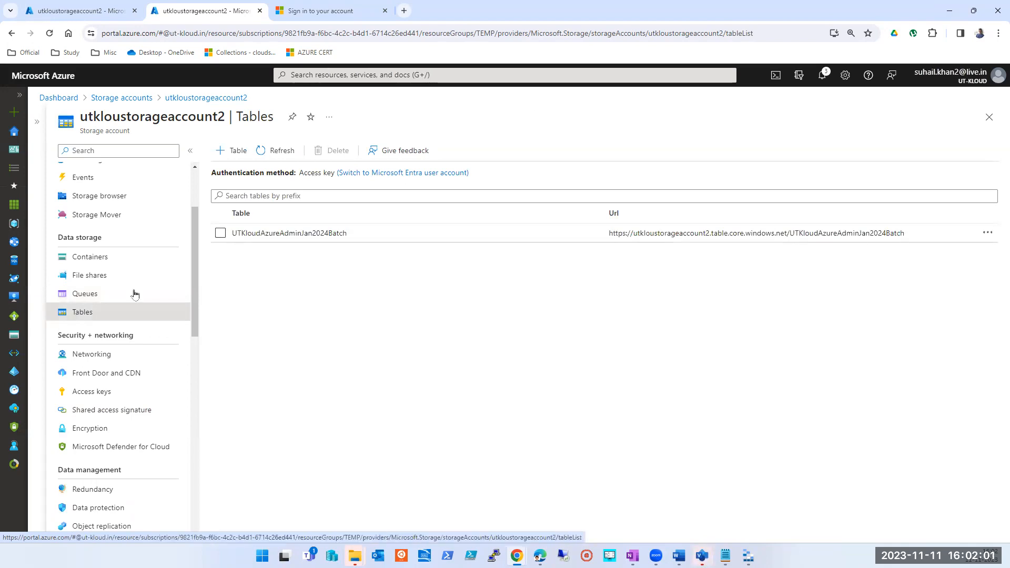
click(268, 158)
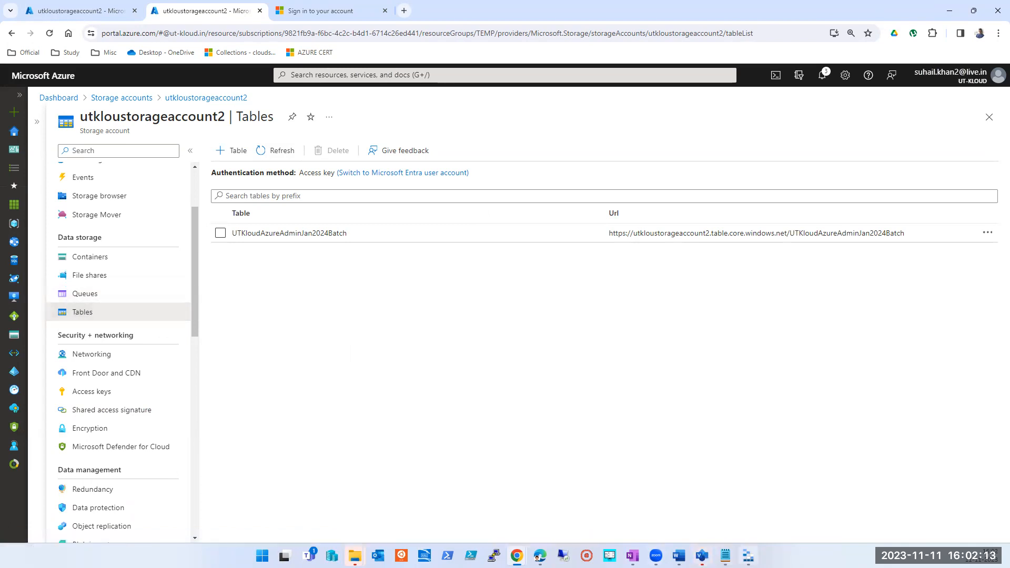
Return to Storage Explorer and open the $MetricsCapacityBlob table of utkloustorageaccount-1
key(alt+Tab)
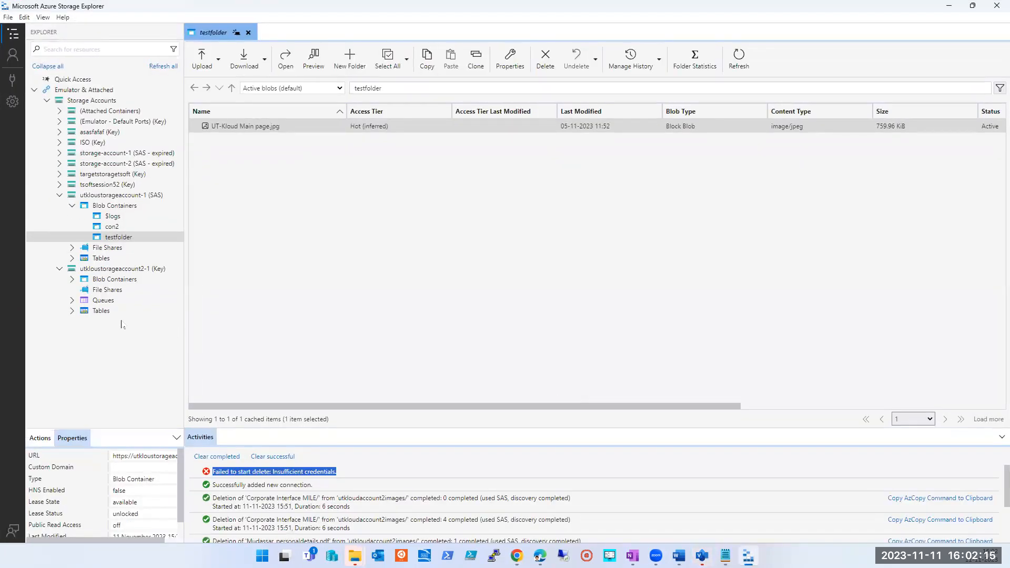
click(96, 259)
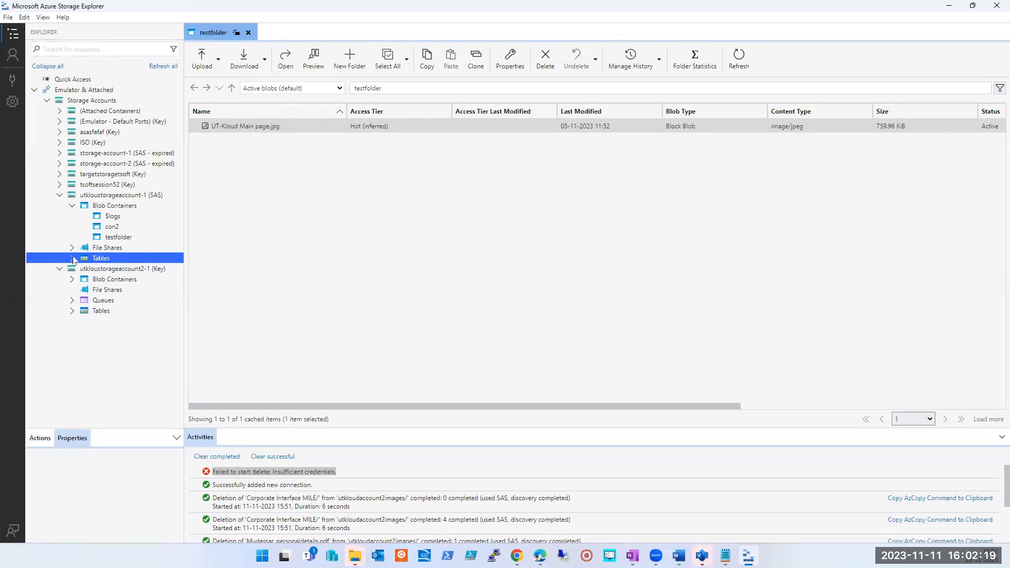
click(73, 258)
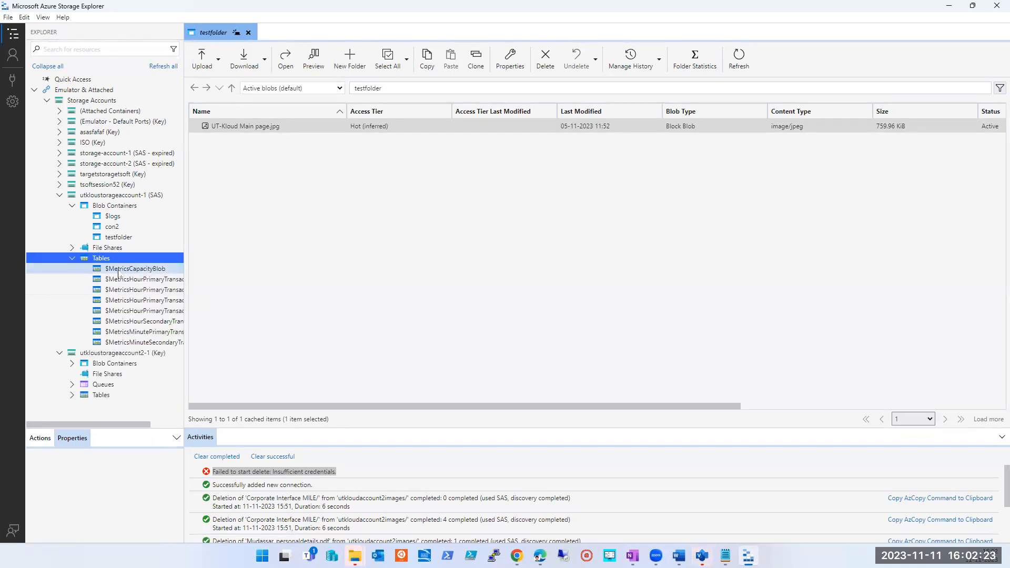
click(118, 270)
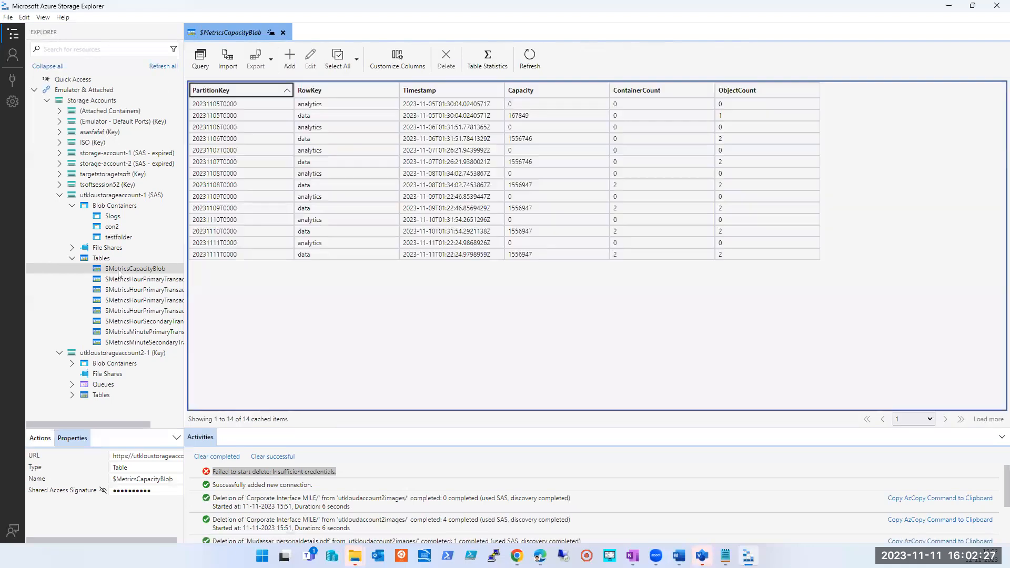
Examine the hourly primary, hourly secondary and minute secondary transaction metrics tables of utkloustorageaccount-1
click(143, 279)
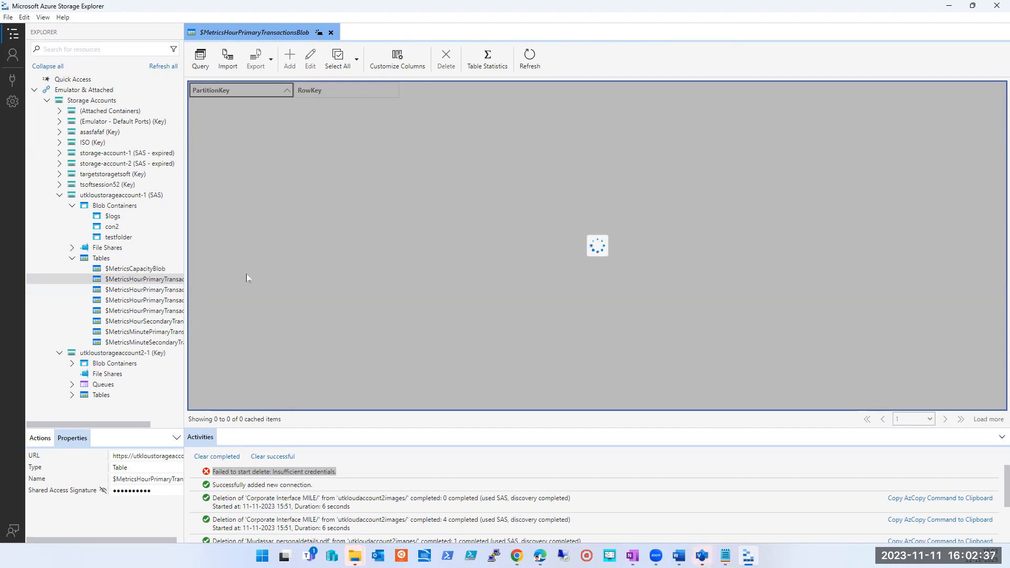
scroll(248, 278, down, 10)
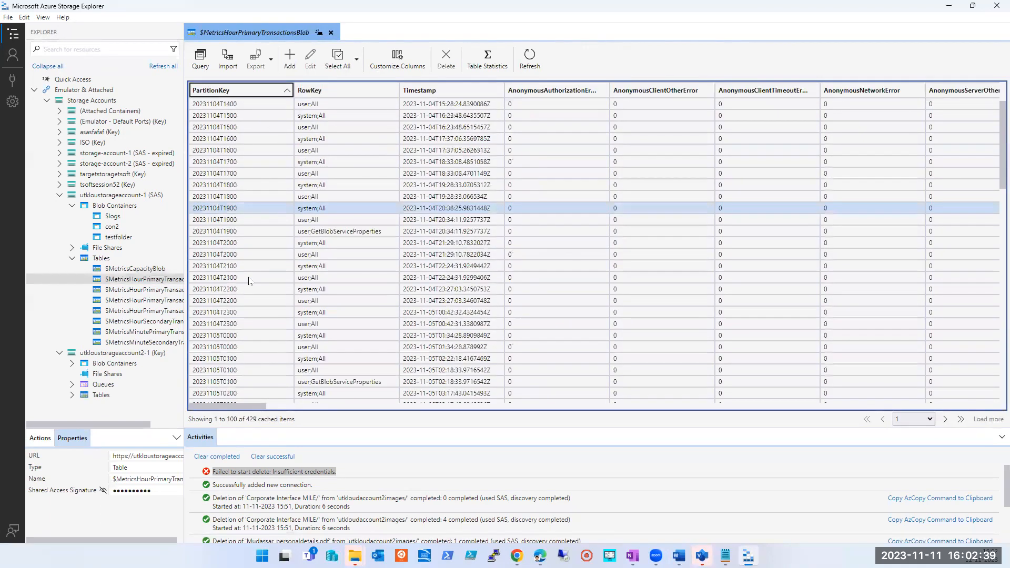
click(144, 343)
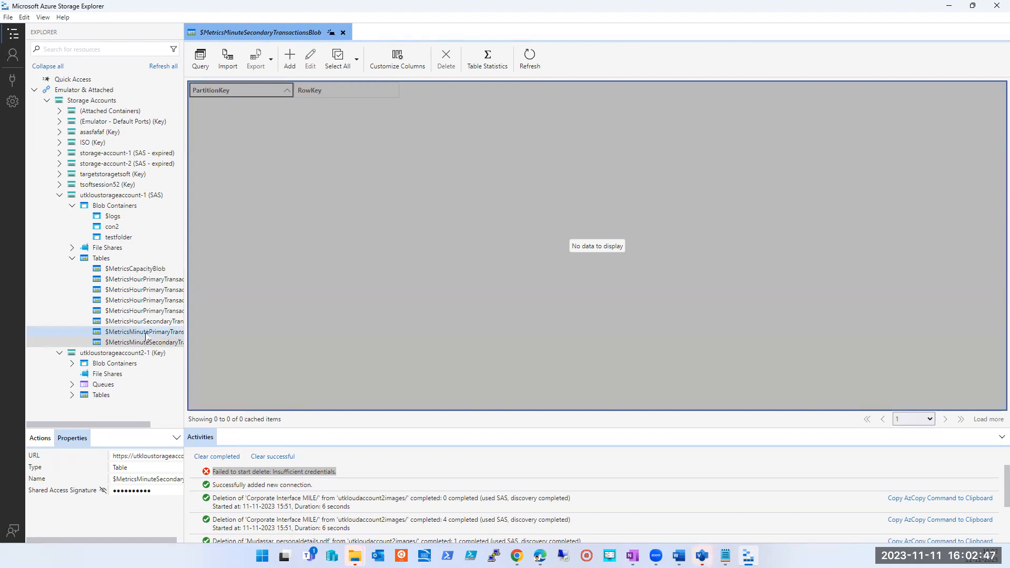
click(150, 321)
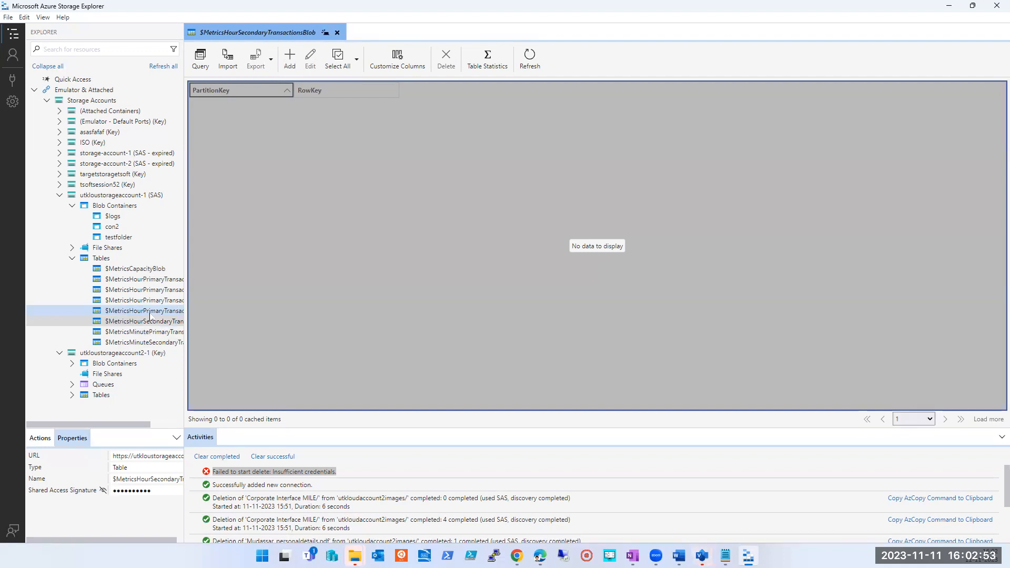
click(129, 302)
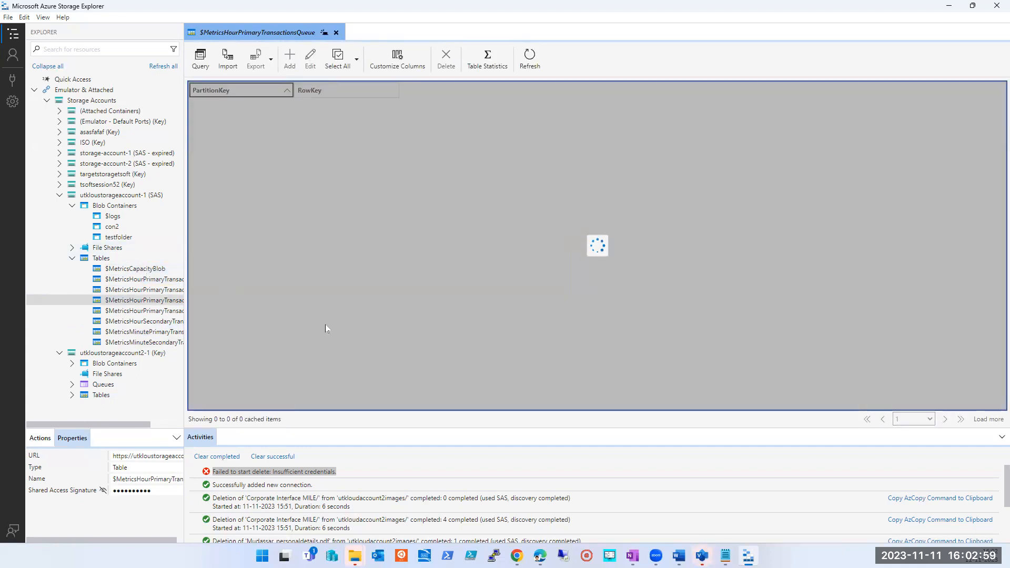
Switch to the Azure portal and copy the primary endpoint of utkloustorageaccount2's static website
mouse_move(516, 555)
click(582, 504)
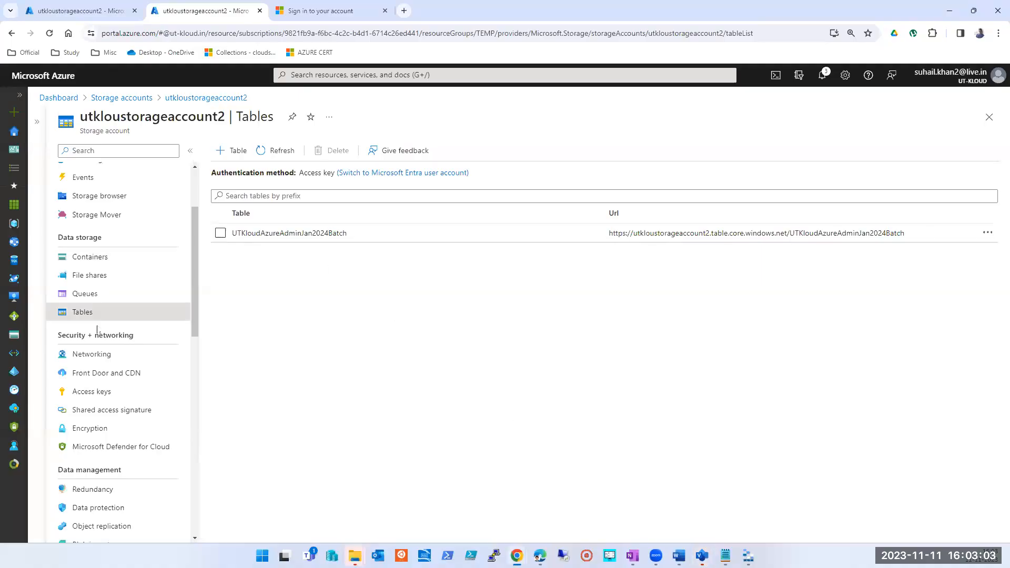
scroll(108, 357, down, 3)
click(106, 405)
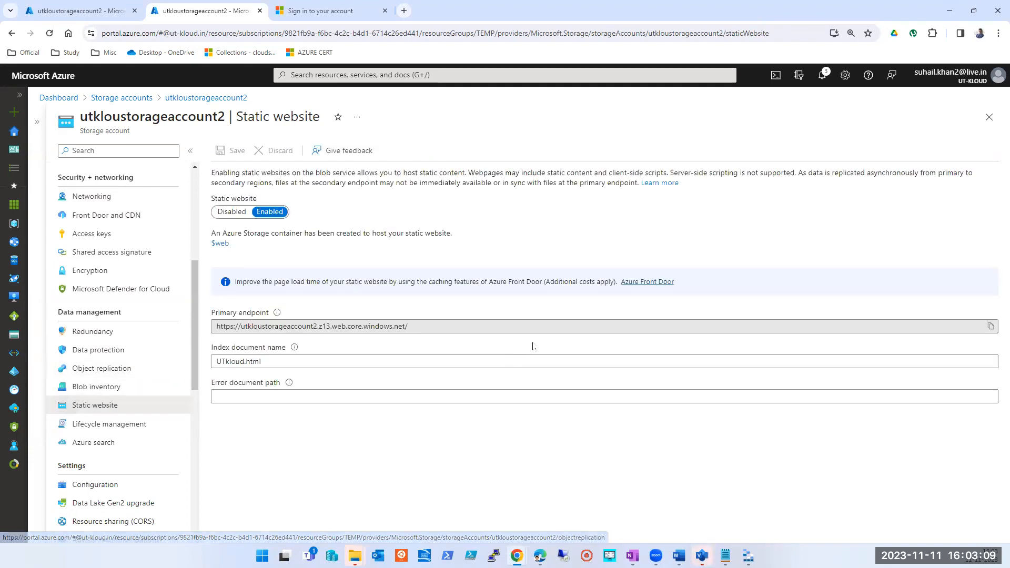
click(991, 327)
click(247, 360)
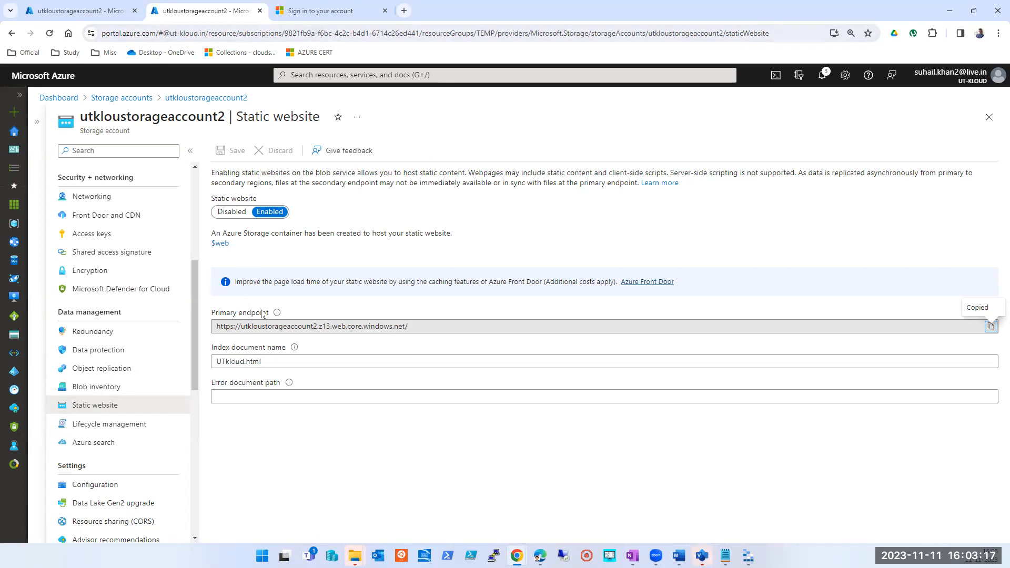
Open the copied static website endpoint in a new browser tab
click(404, 11)
key(ctrl+v)
key(Return)
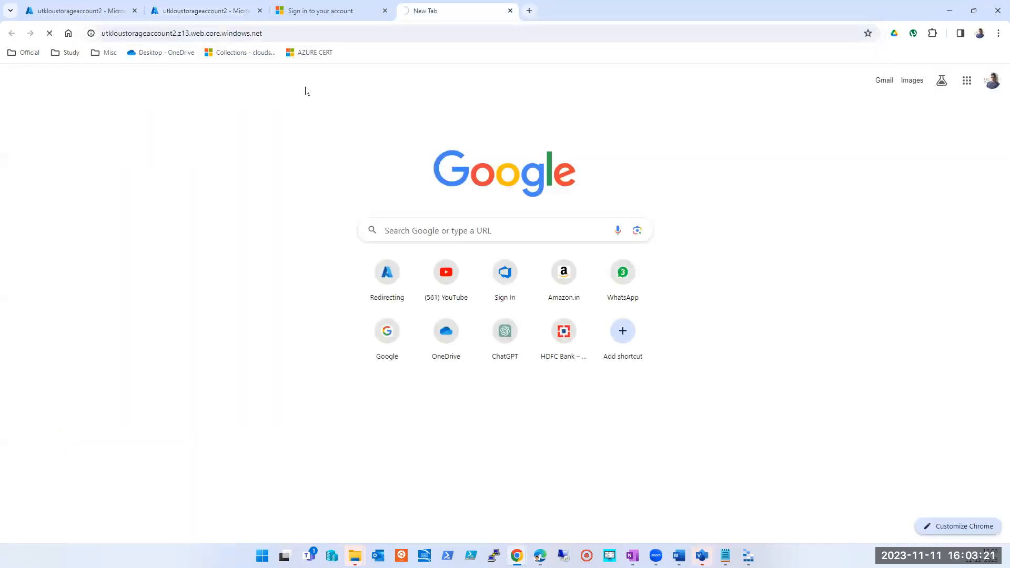
Fill in the Student Data Collection Form with name A, age 7 and grade A+
click(54, 108)
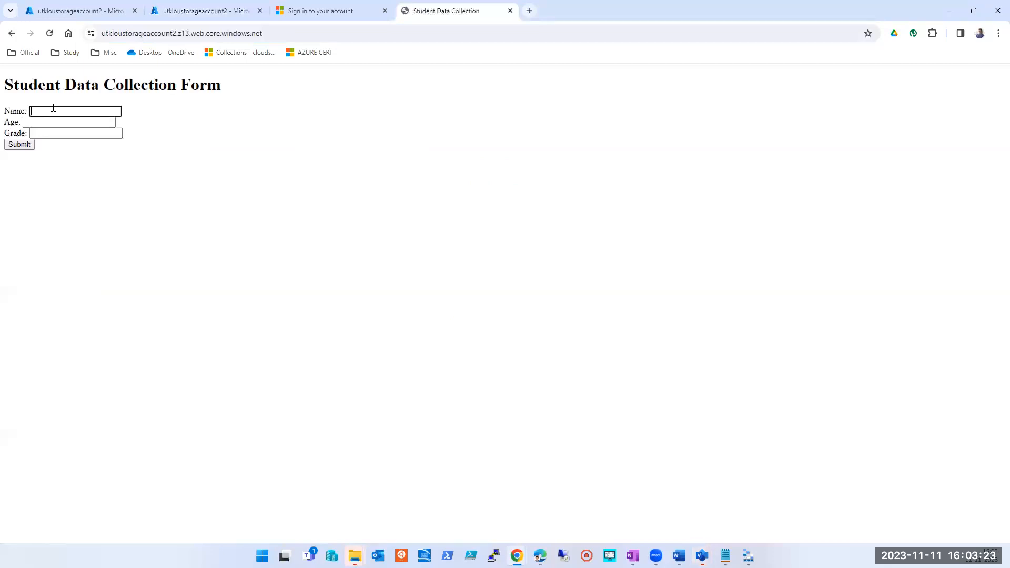
text(A)
key(Tab)
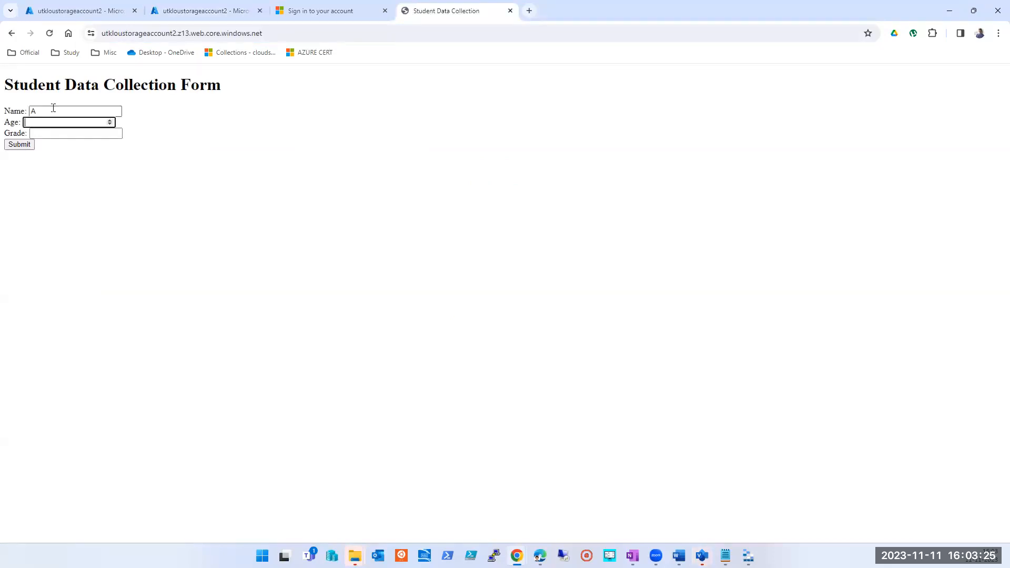
text(1)
double_click(110, 120)
click(78, 133)
text(A+)
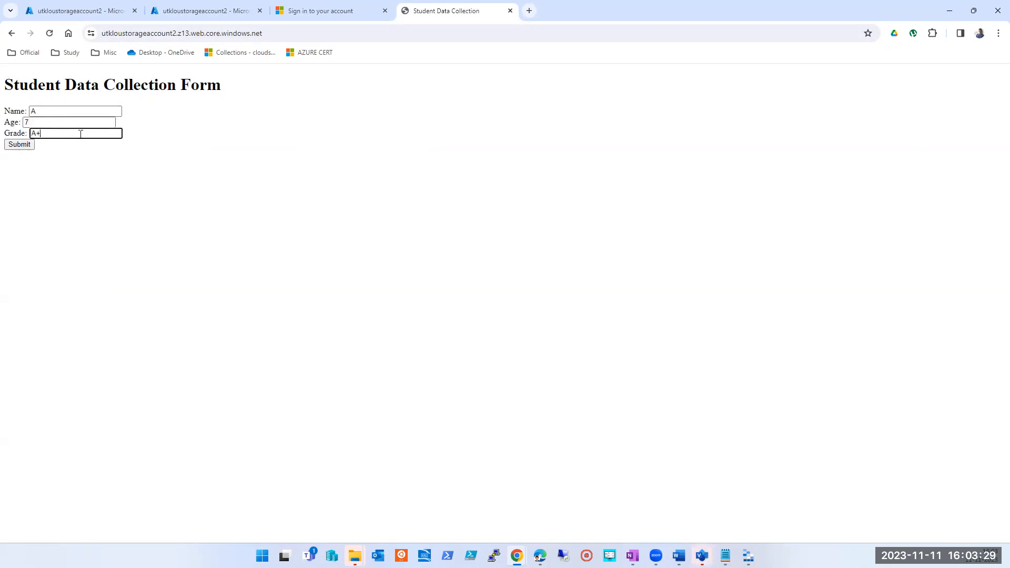
click(15, 153)
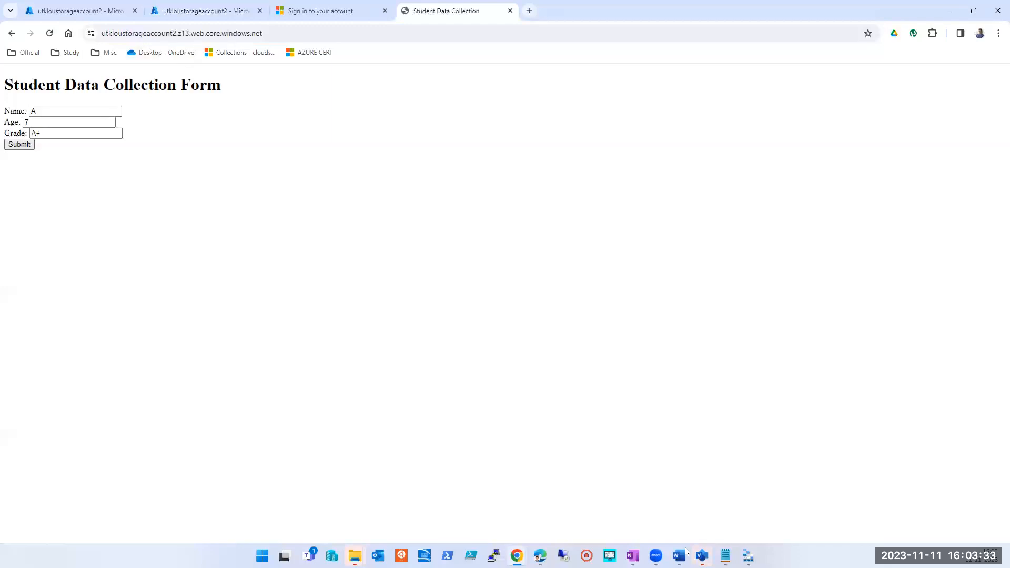
Switch to Storage Explorer and try to add an entity to the $MetricsHourPrimaryTransactionsQueue table
click(748, 556)
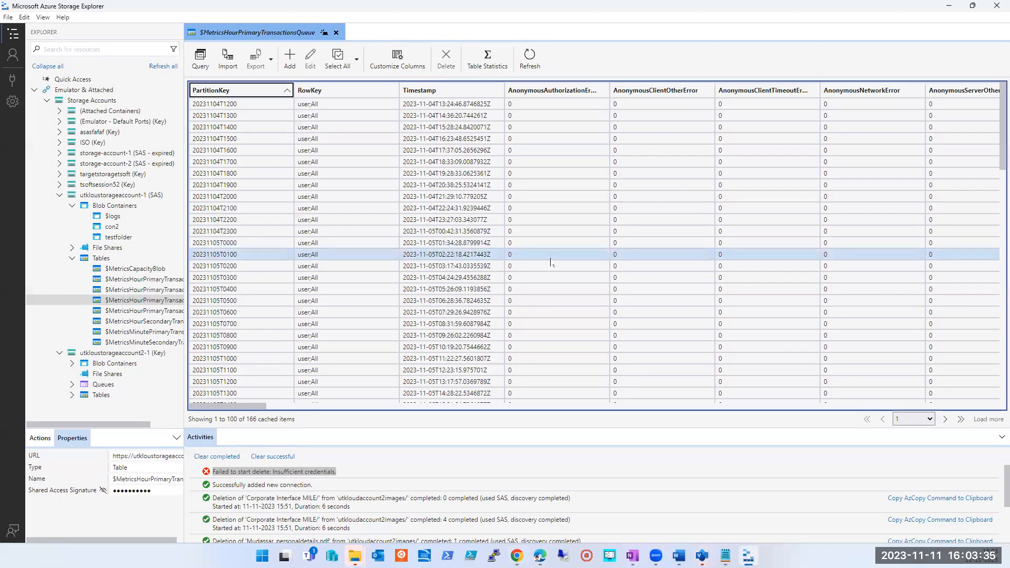
click(768, 237)
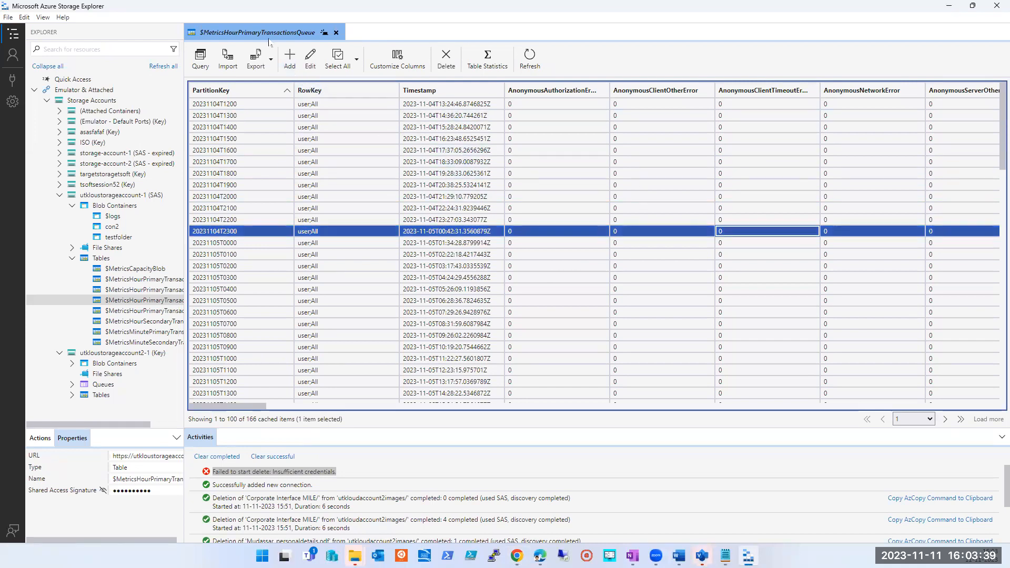
click(287, 62)
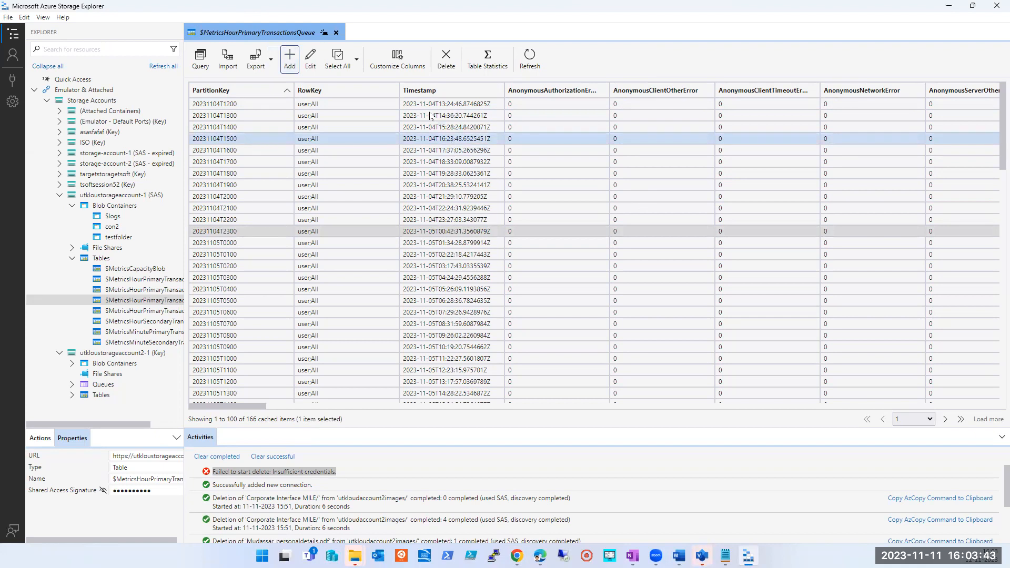
click(679, 158)
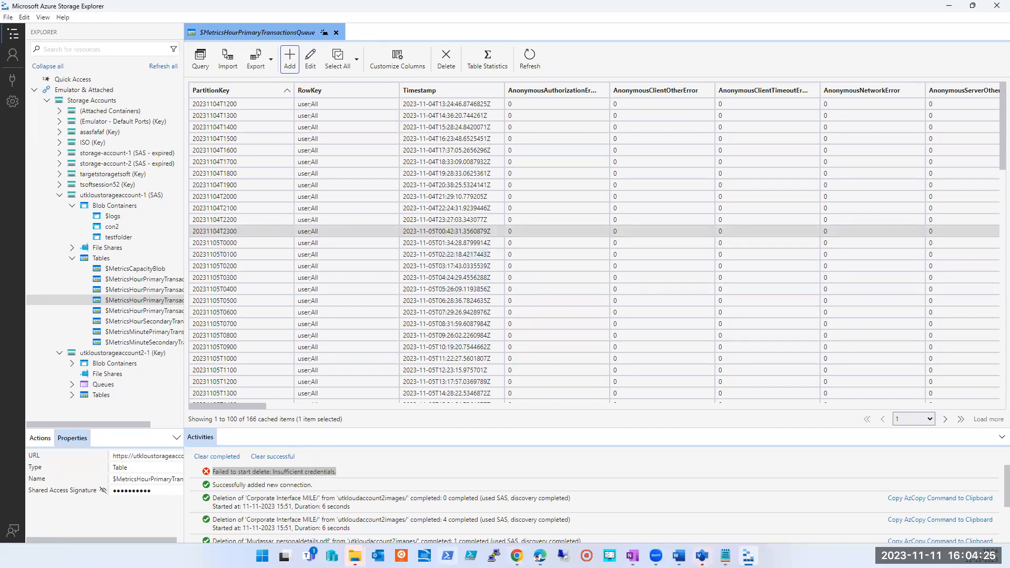
Switch to the Azure portal in the browser and open the list of tables of utkloustorageaccount2
mouse_move(517, 555)
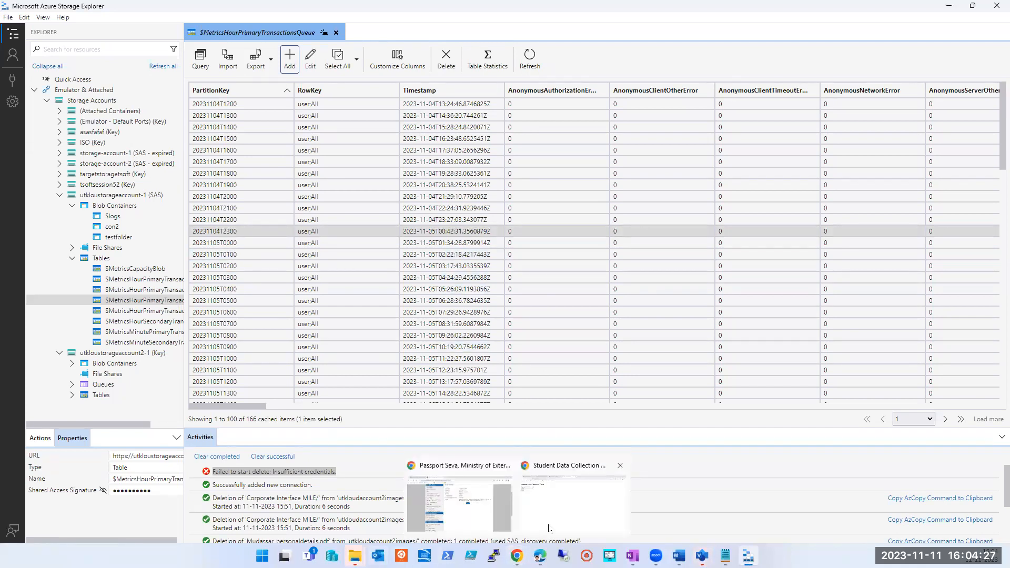
click(533, 511)
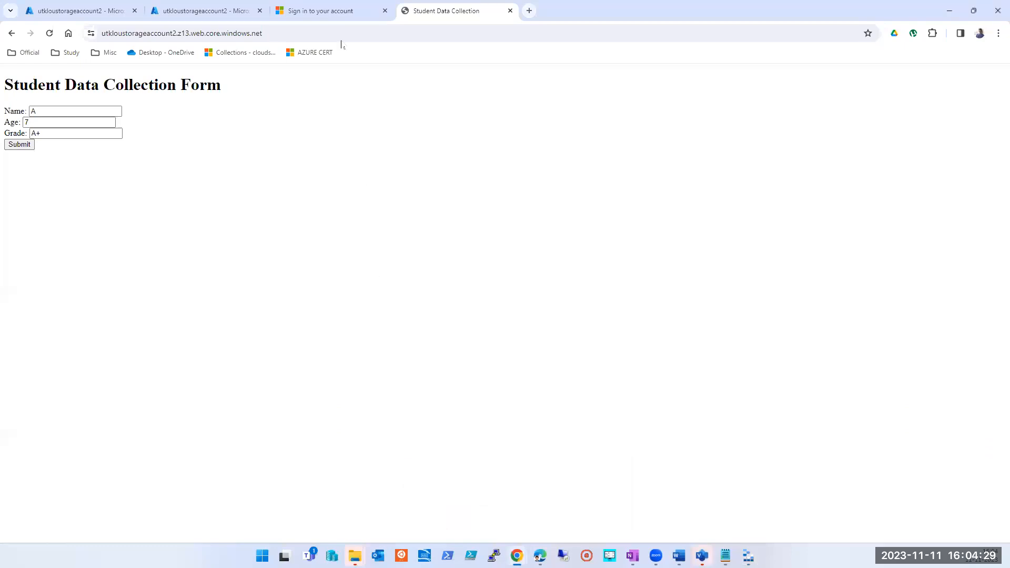
click(175, 11)
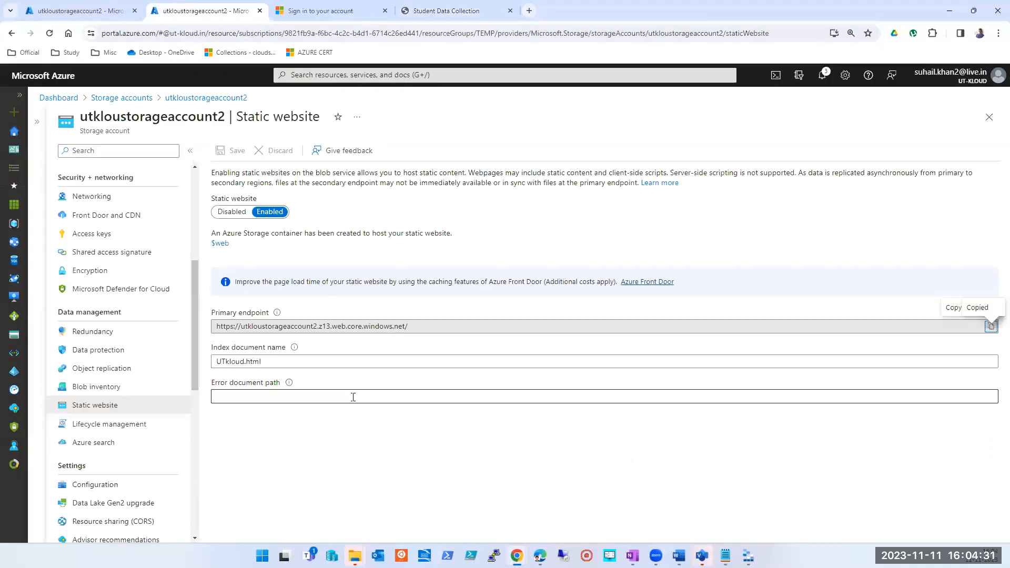
scroll(131, 412, down, 1)
scroll(131, 413, down, 5)
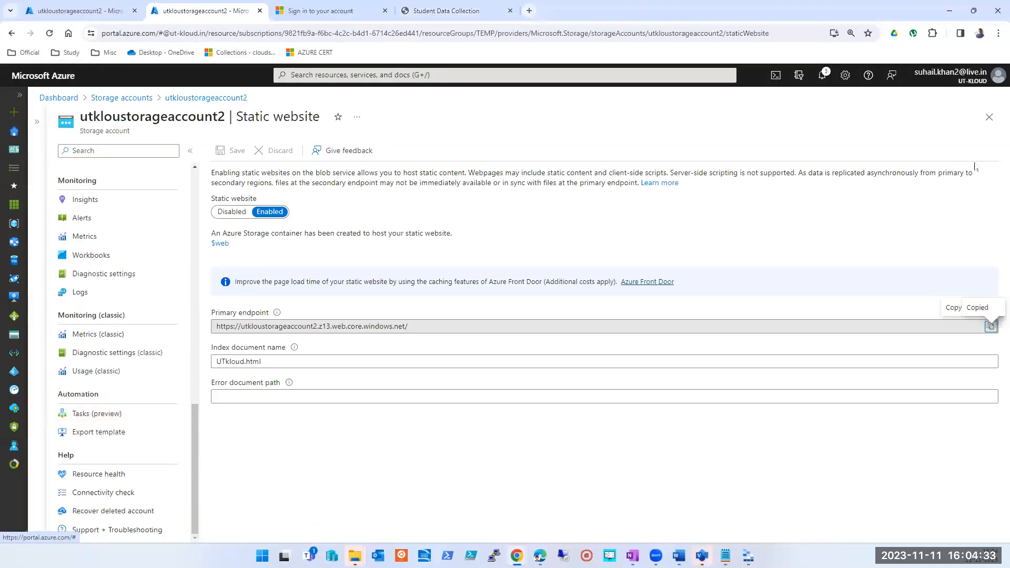
click(989, 117)
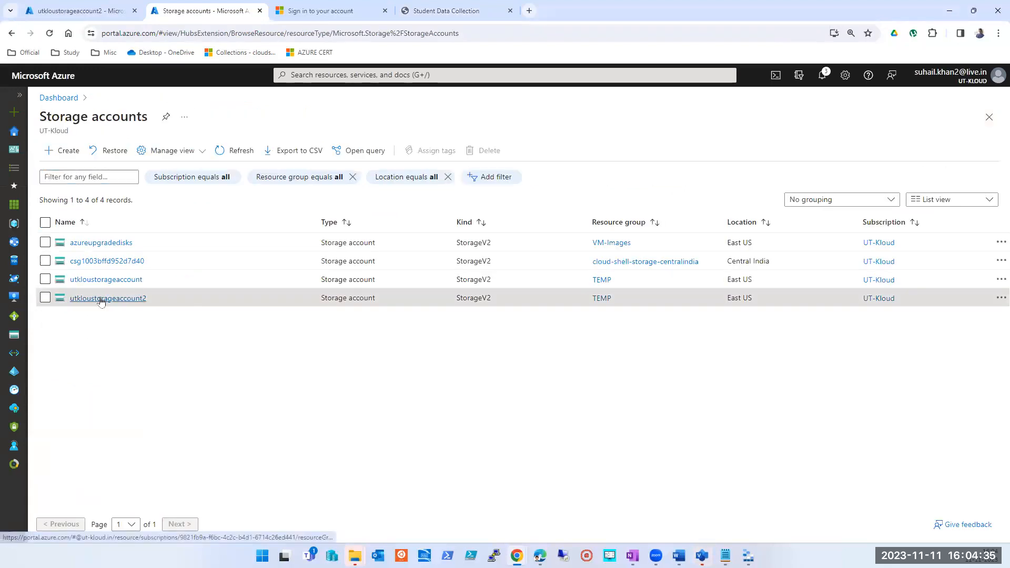
click(102, 297)
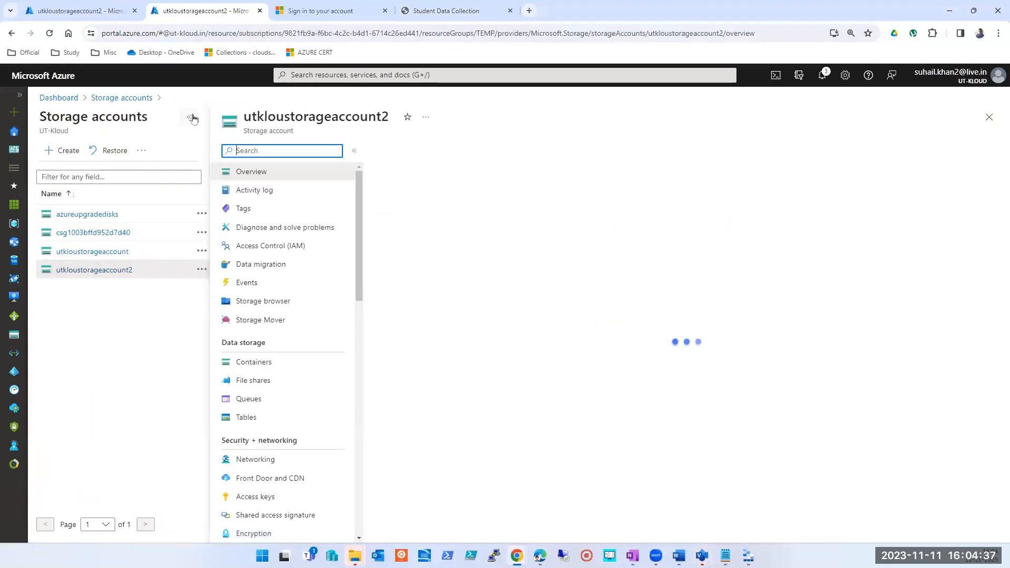
click(82, 416)
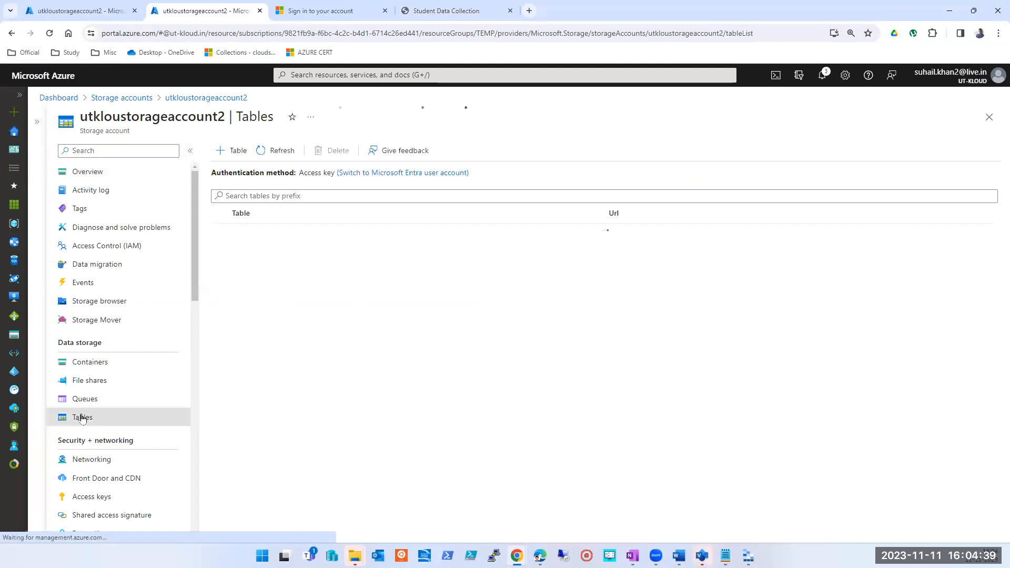
Add a table named newtable to utkloustorageaccount2
click(239, 157)
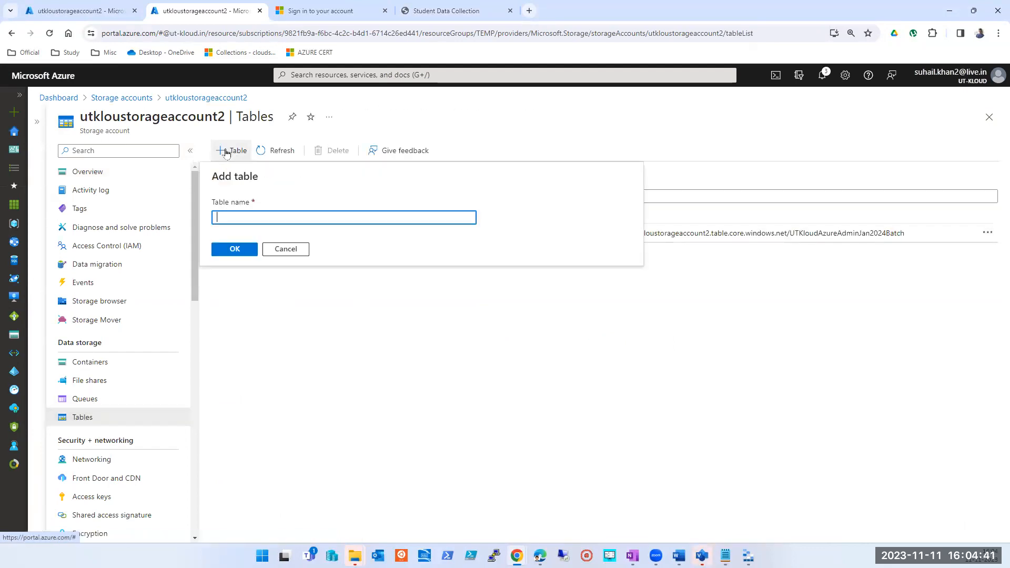
text(newtable)
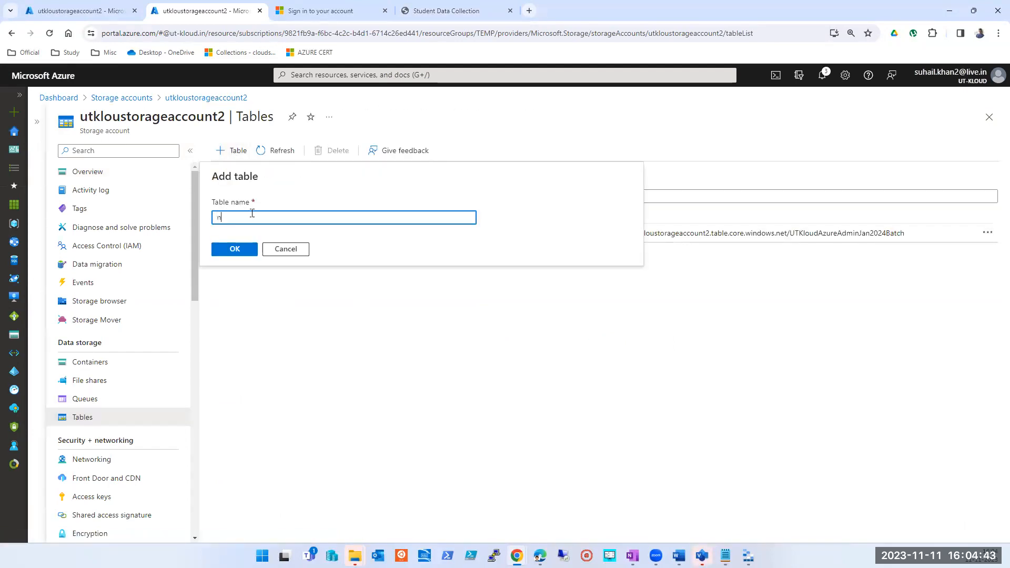
click(240, 251)
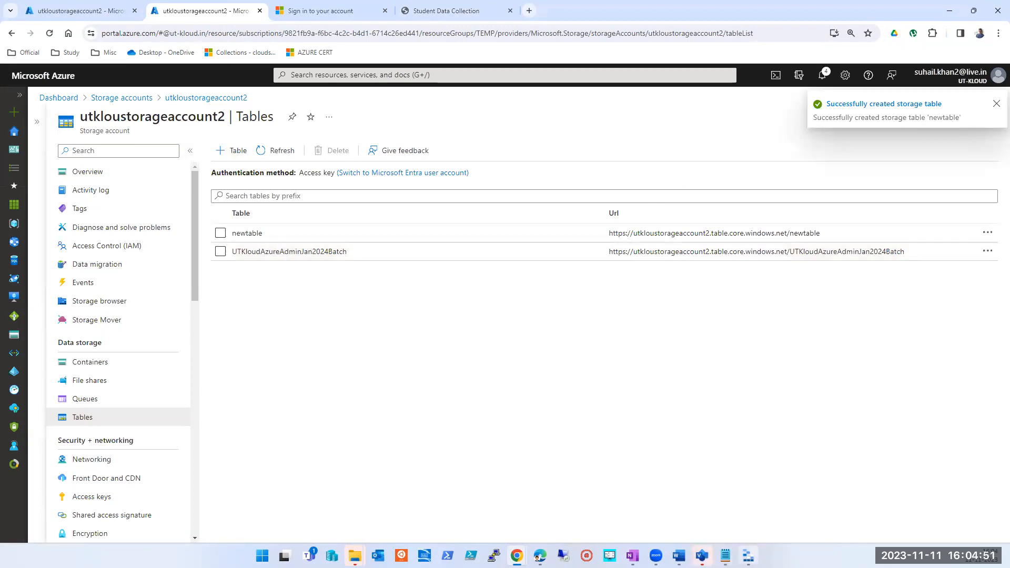
click(747, 555)
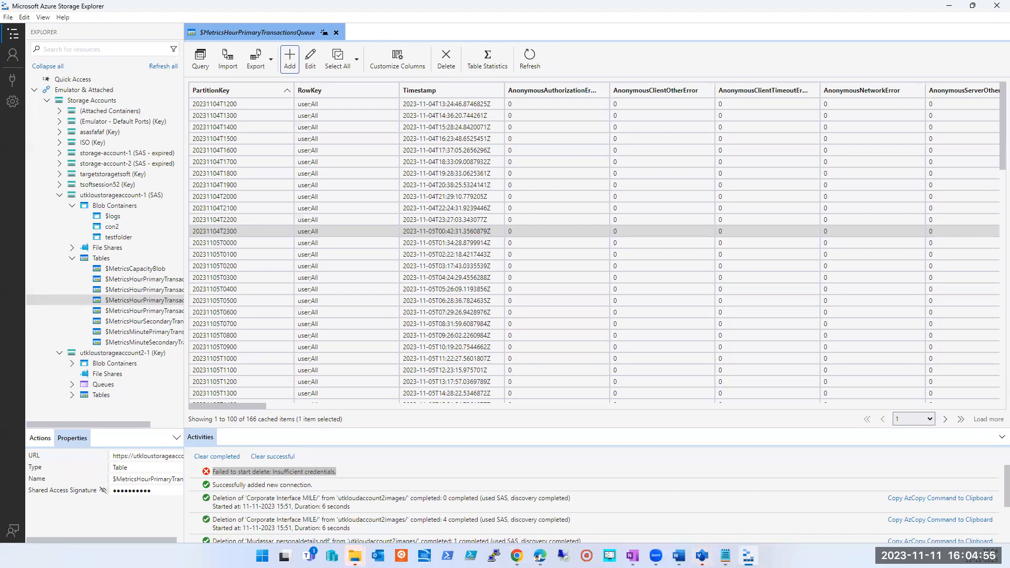
click(748, 556)
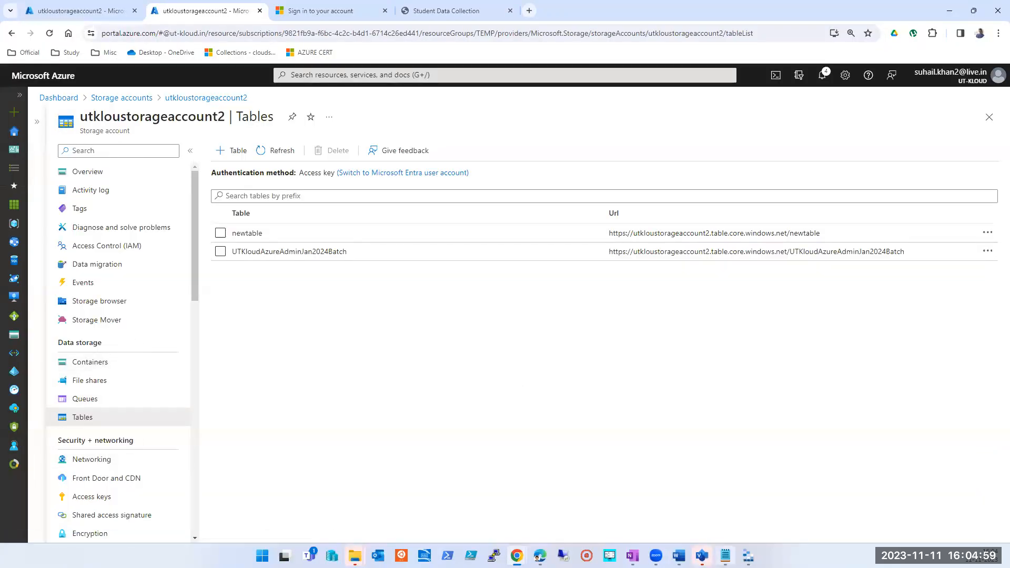
click(748, 555)
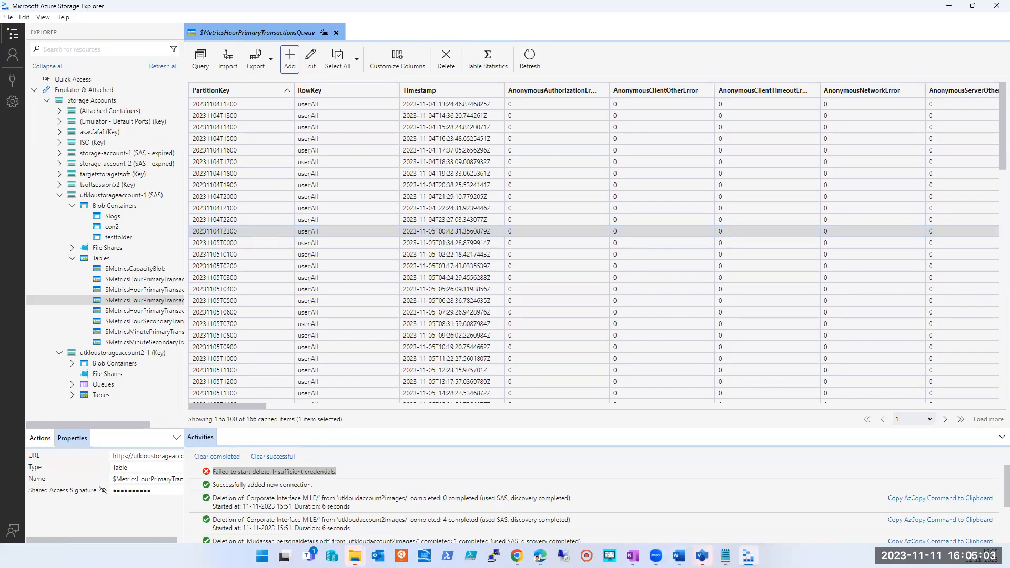
click(748, 556)
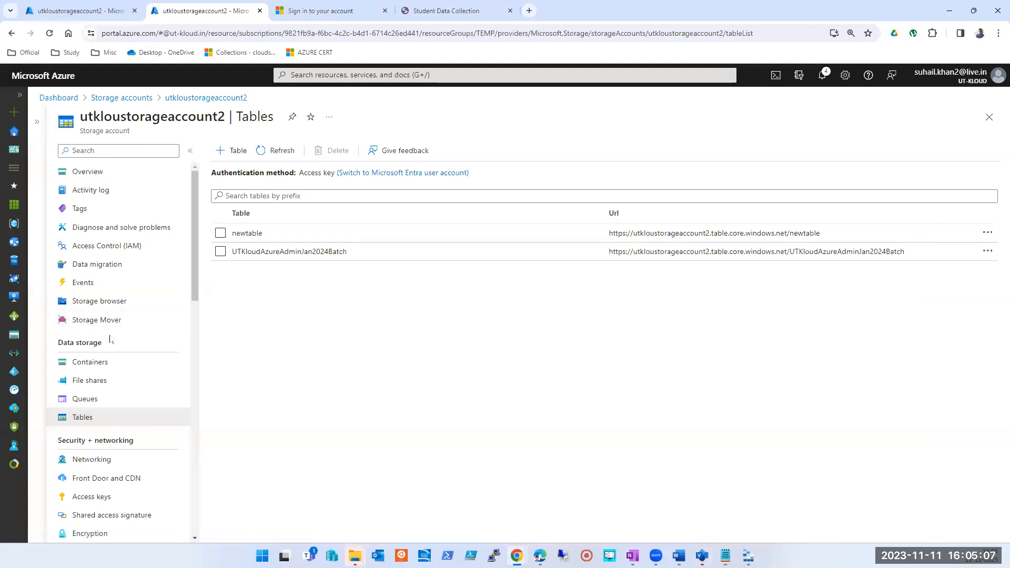
Open newtable in the storage browser of utkloustorageaccount2
click(90, 303)
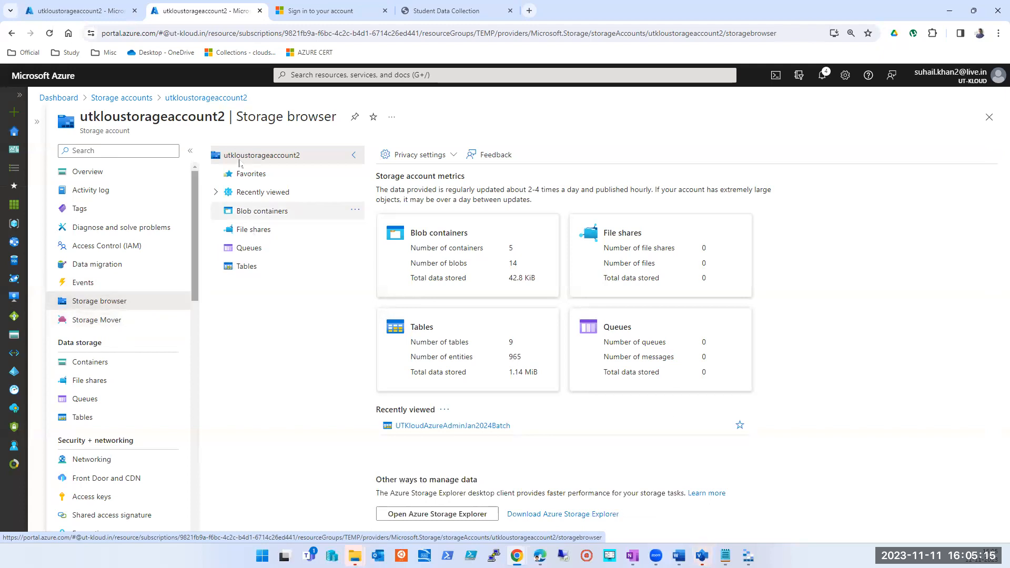
click(244, 267)
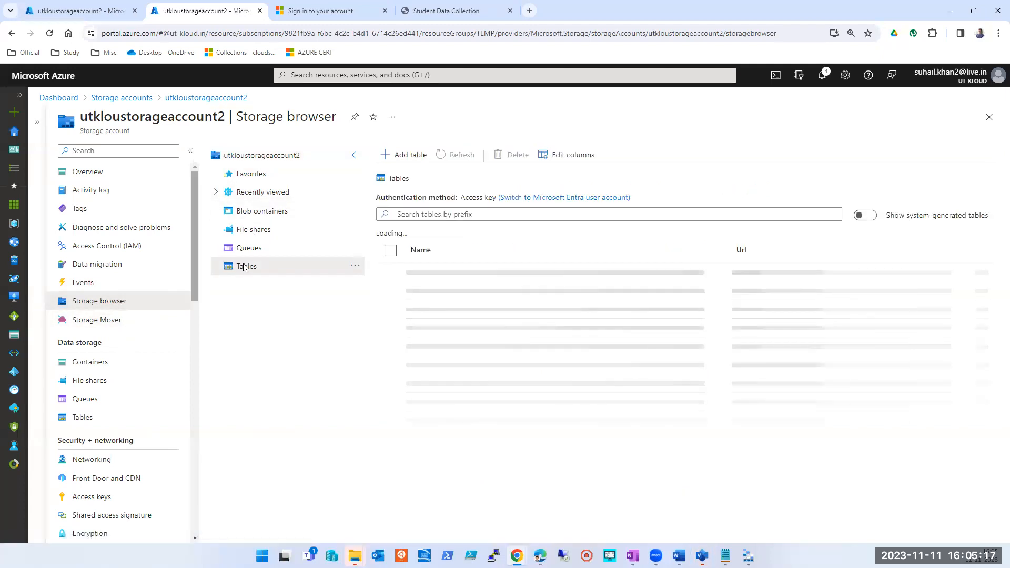
click(440, 273)
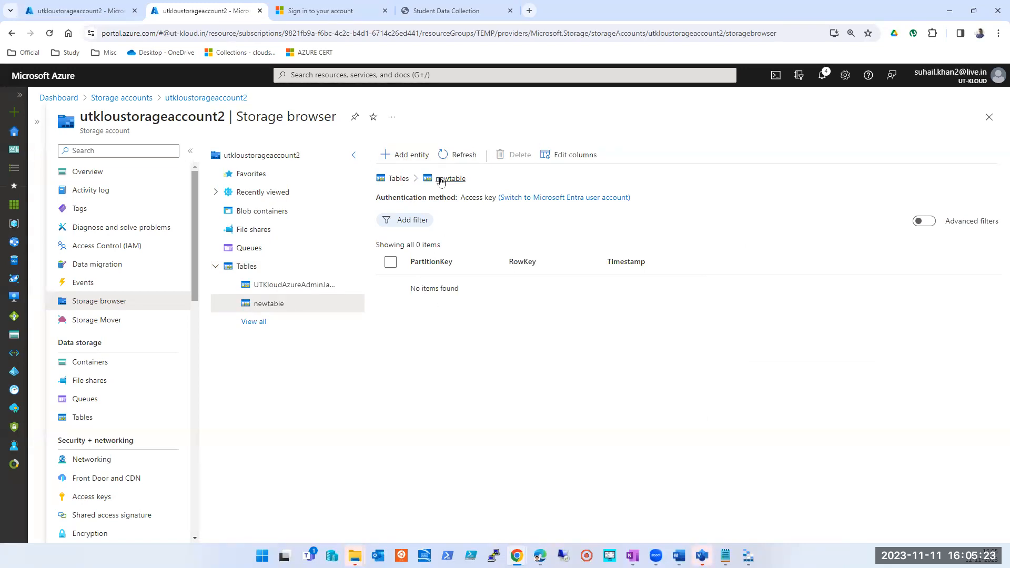
Return to the storage browser's list of all tables and collapse the Tables node
click(398, 179)
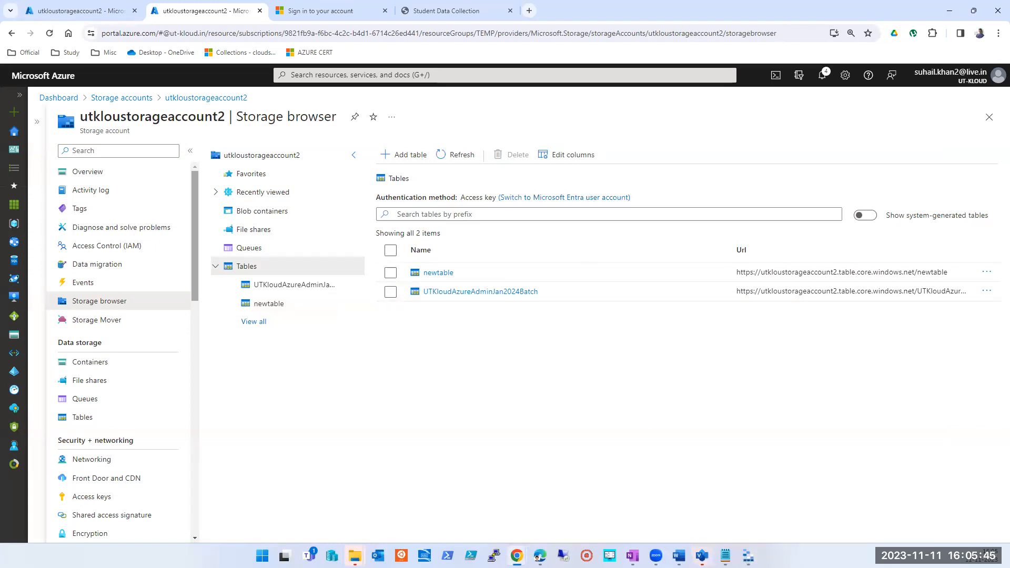
click(748, 555)
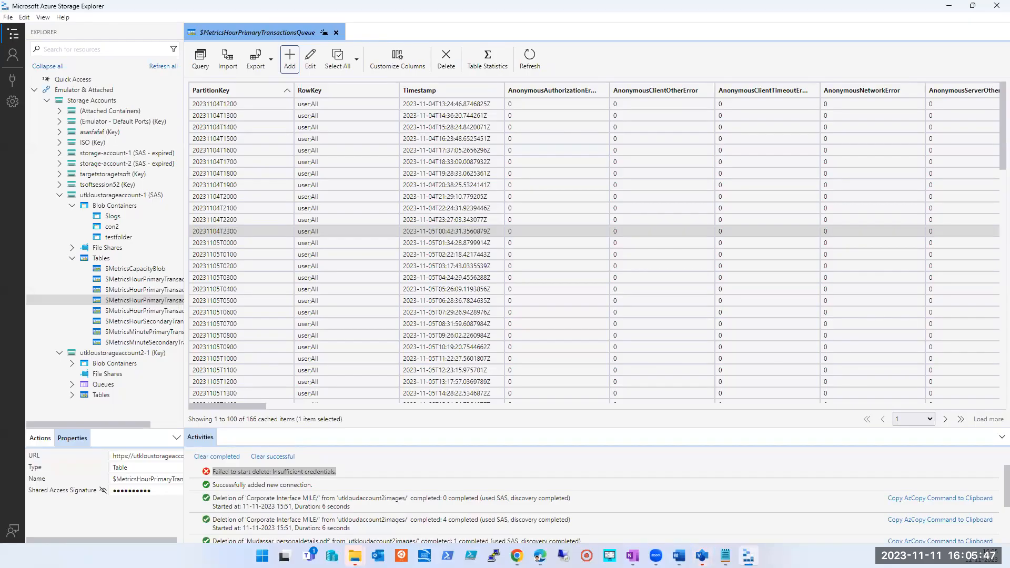
click(748, 555)
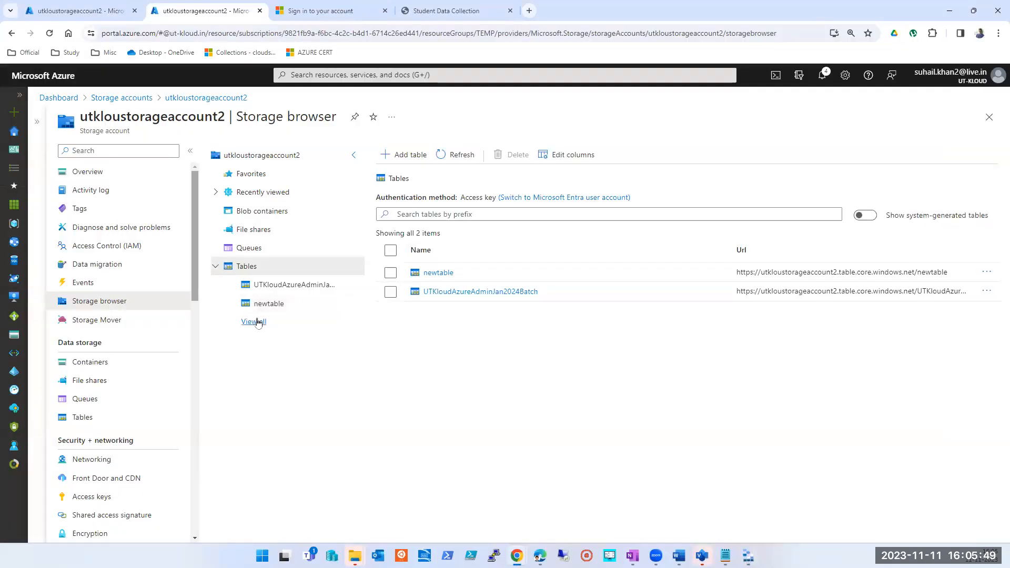
click(215, 266)
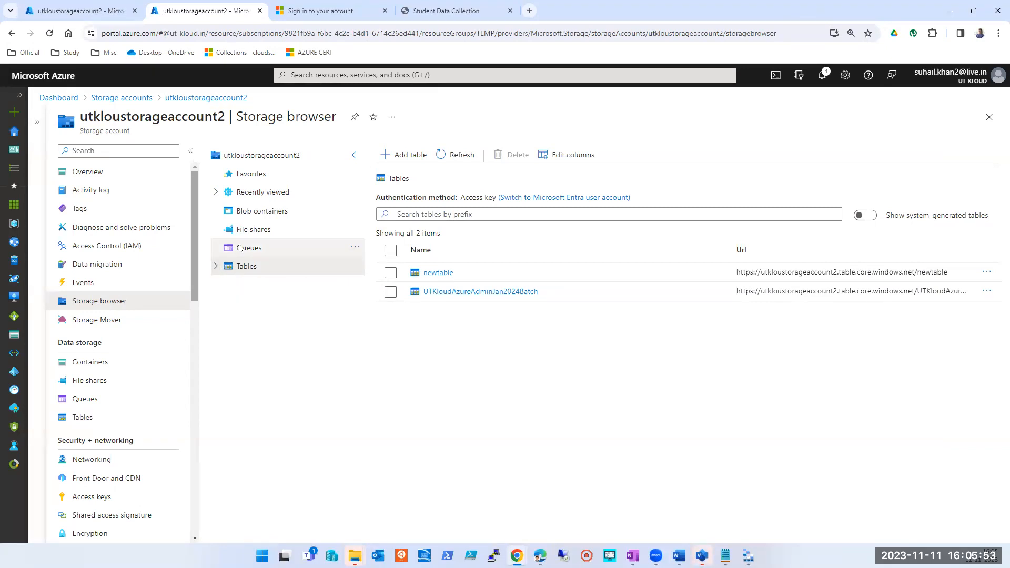
Open a new File Explorer window showing This PC and maximize it
key(alt+Tab)
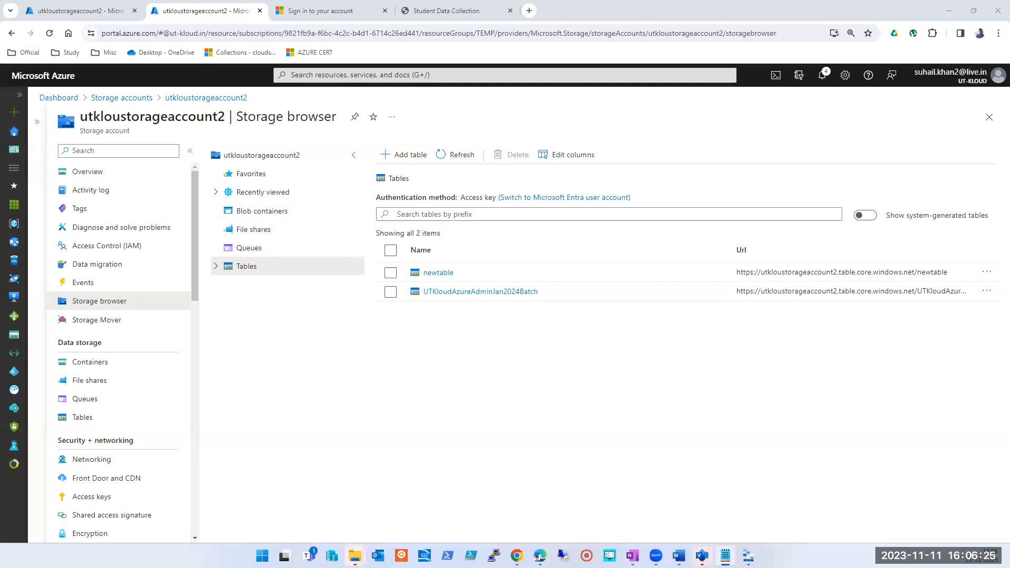
mouse_move(355, 556)
right_click(355, 556)
click(330, 526)
right_click(355, 555)
click(338, 497)
key(super+e)
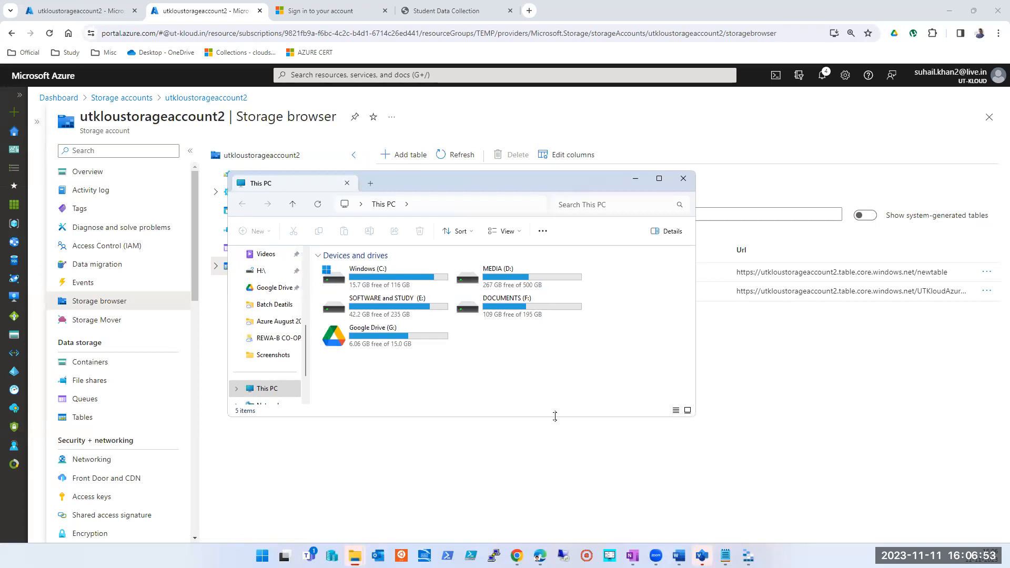
click(658, 178)
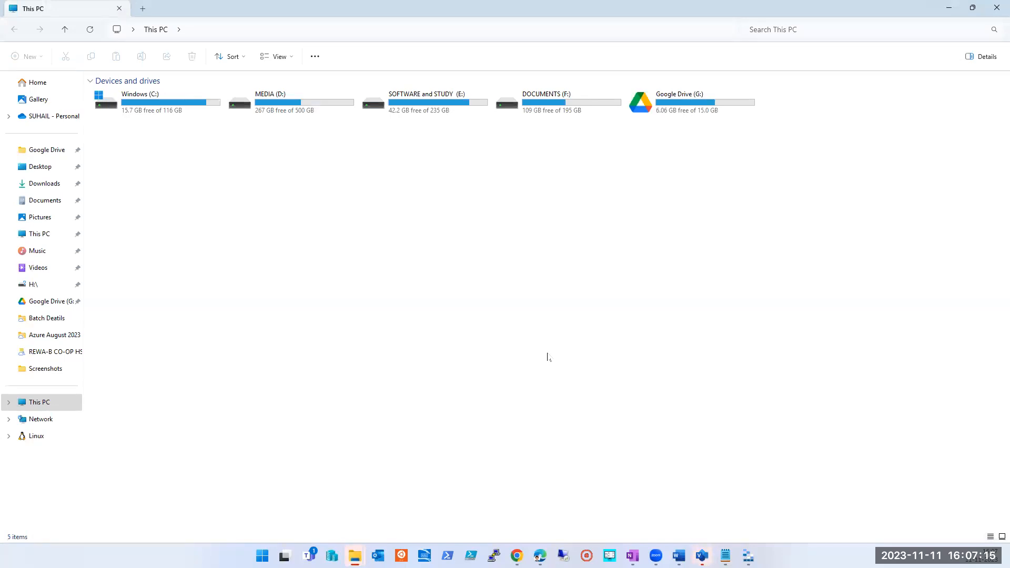
Browse the My Drive folder on Google Drive (G:), go back up, and return to This PC
double_click(659, 108)
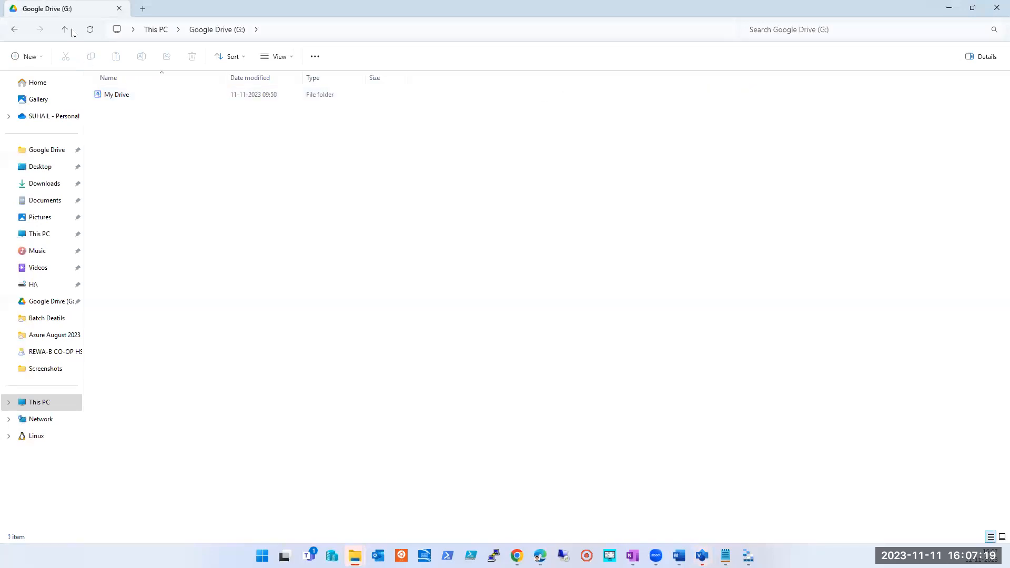
click(122, 95)
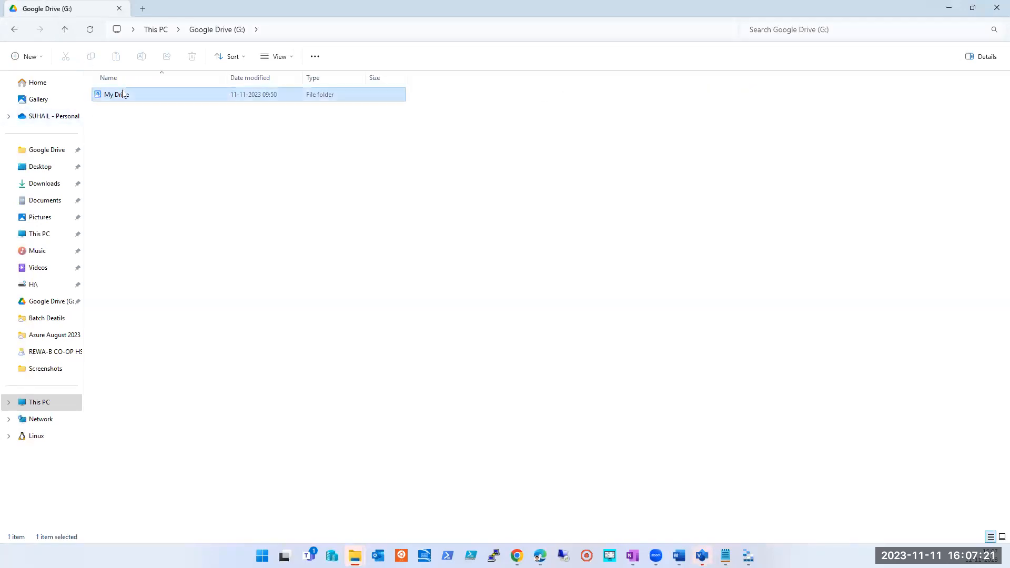
drag(114, 94, 101, 84)
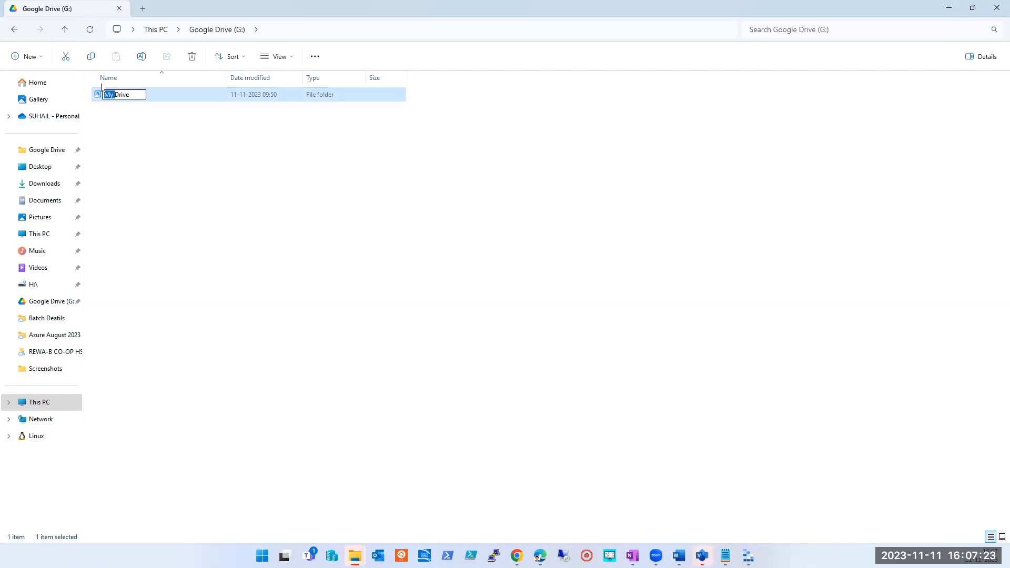
click(162, 181)
double_click(117, 96)
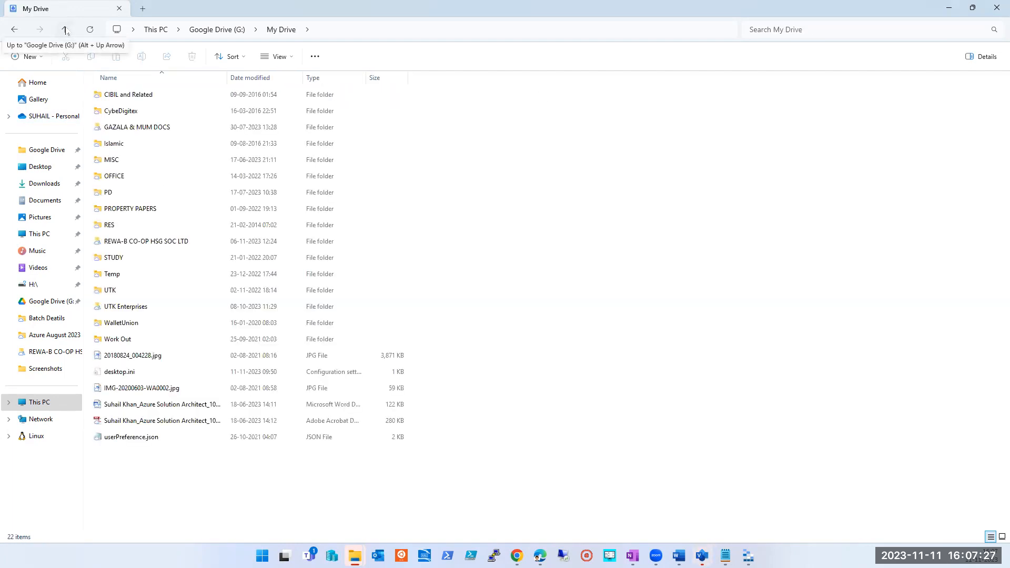
click(65, 30)
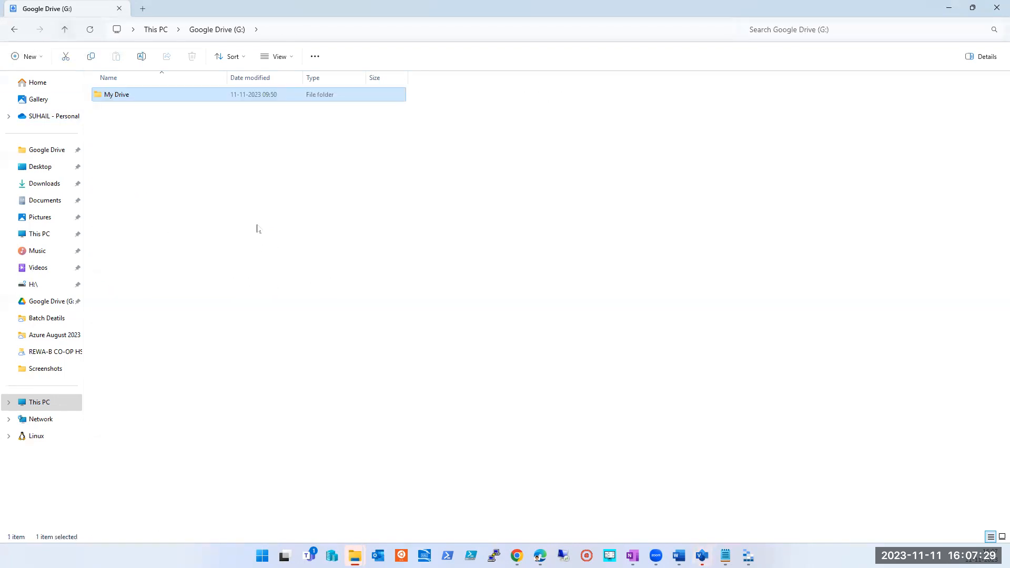
click(42, 405)
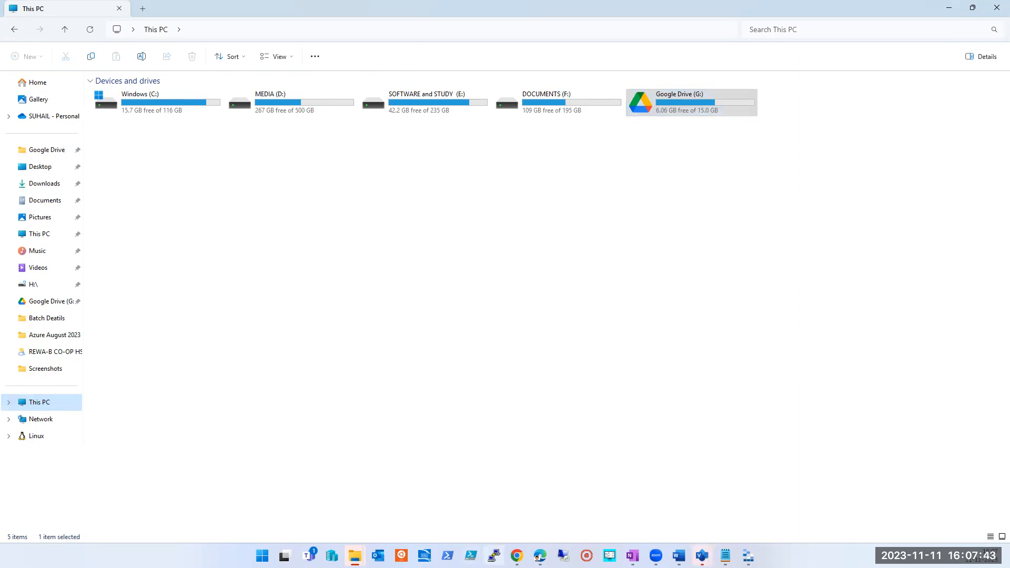
Switch to the Azure portal in Chrome, add a Transaction optimized file share named test to utkloustorageaccount2, and open the share
mouse_move(516, 556)
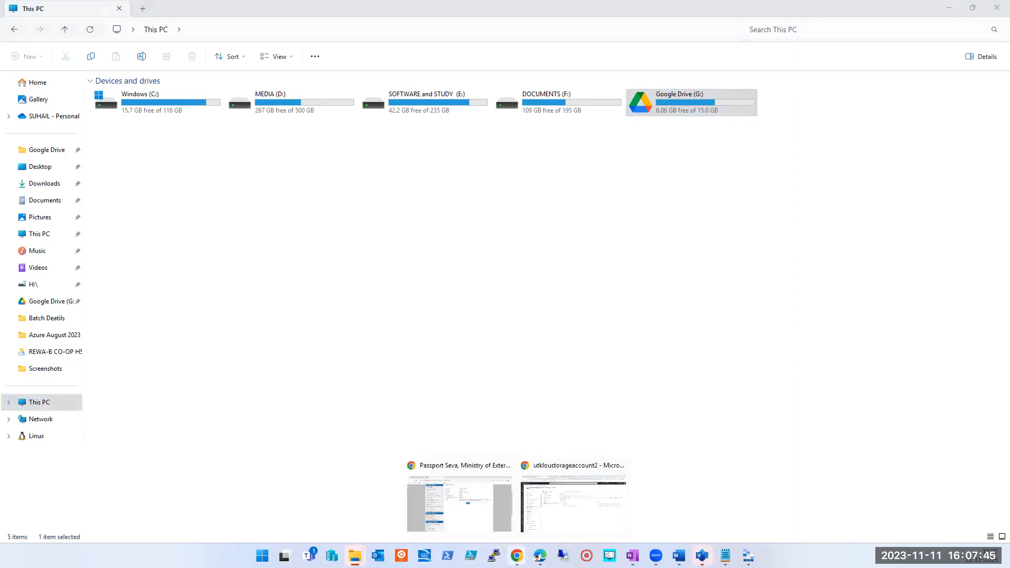
click(548, 524)
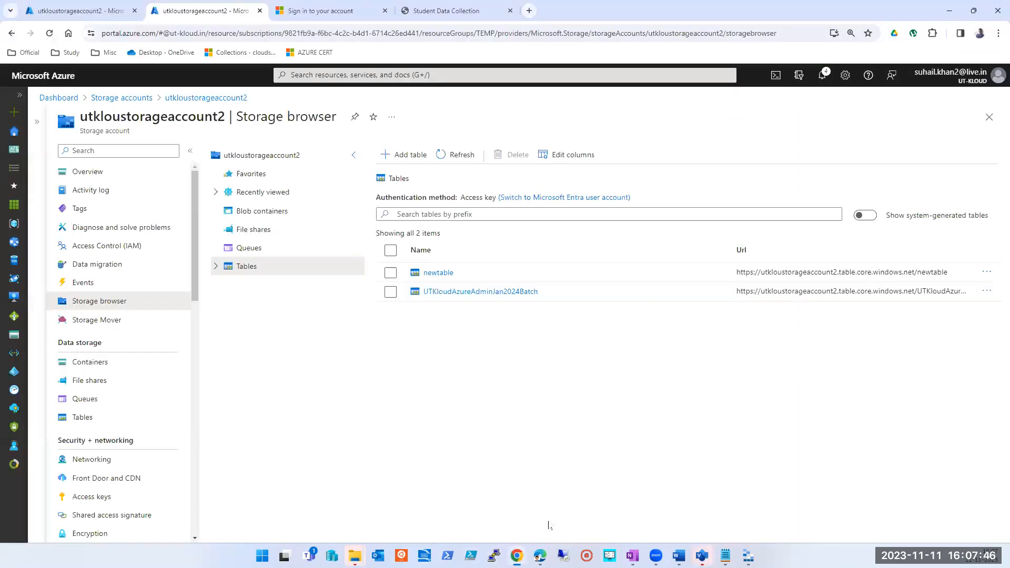
click(253, 232)
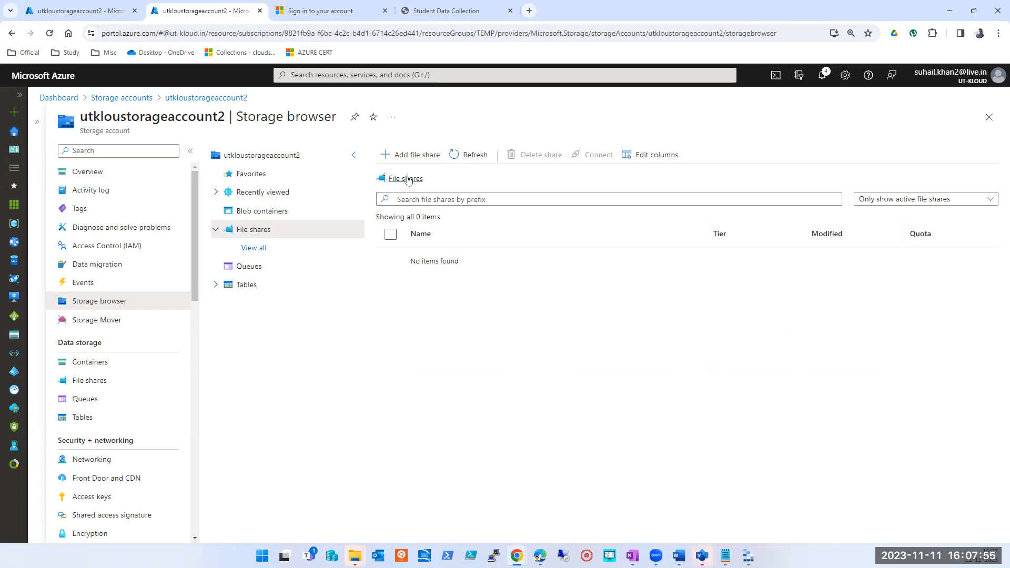
click(404, 159)
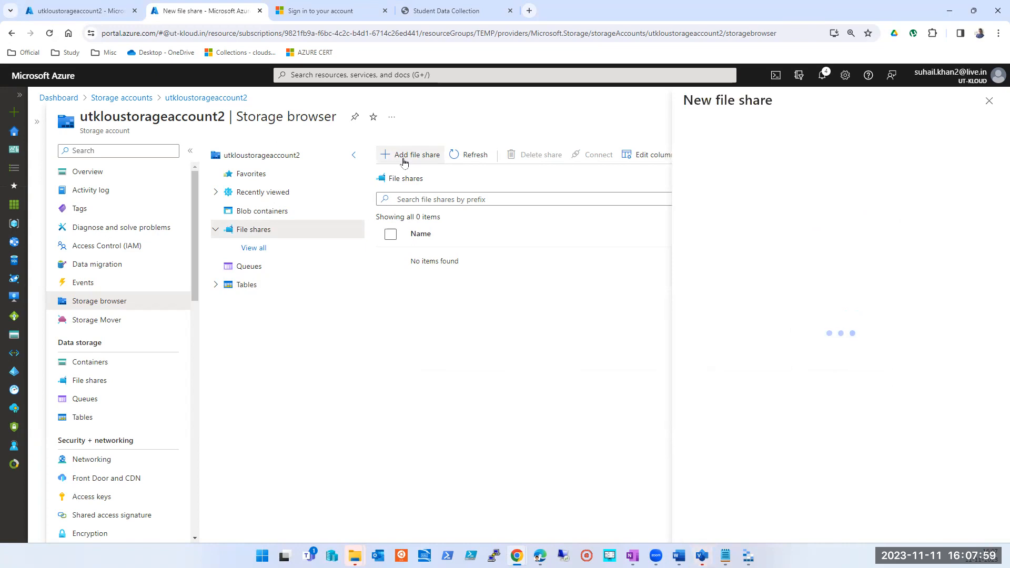
text(test)
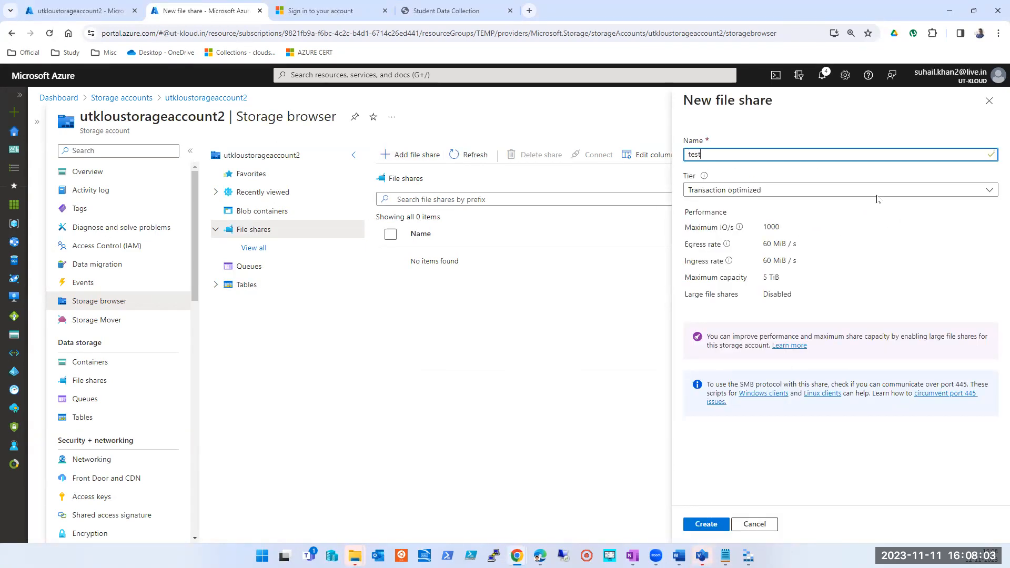
click(735, 191)
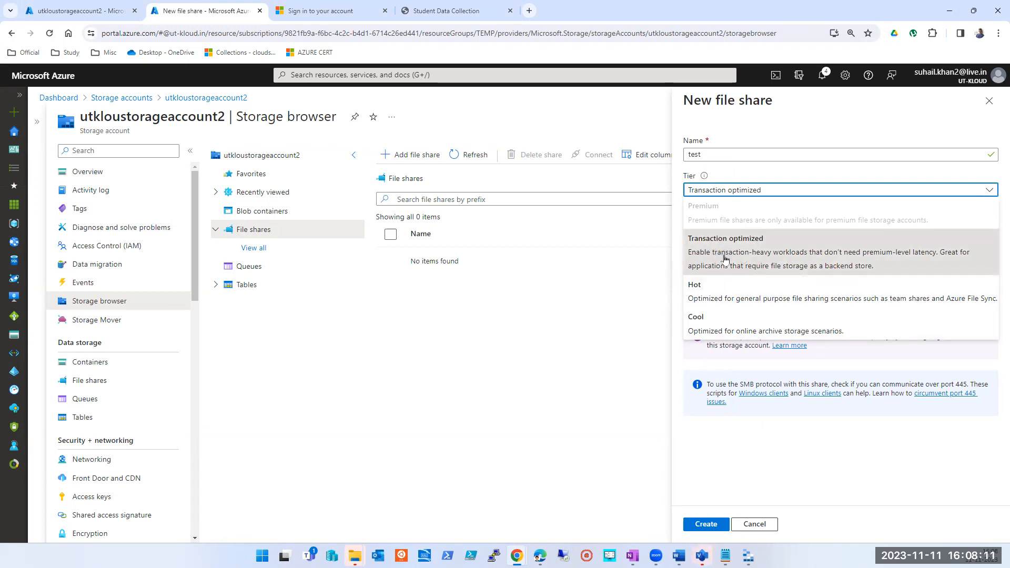
click(703, 525)
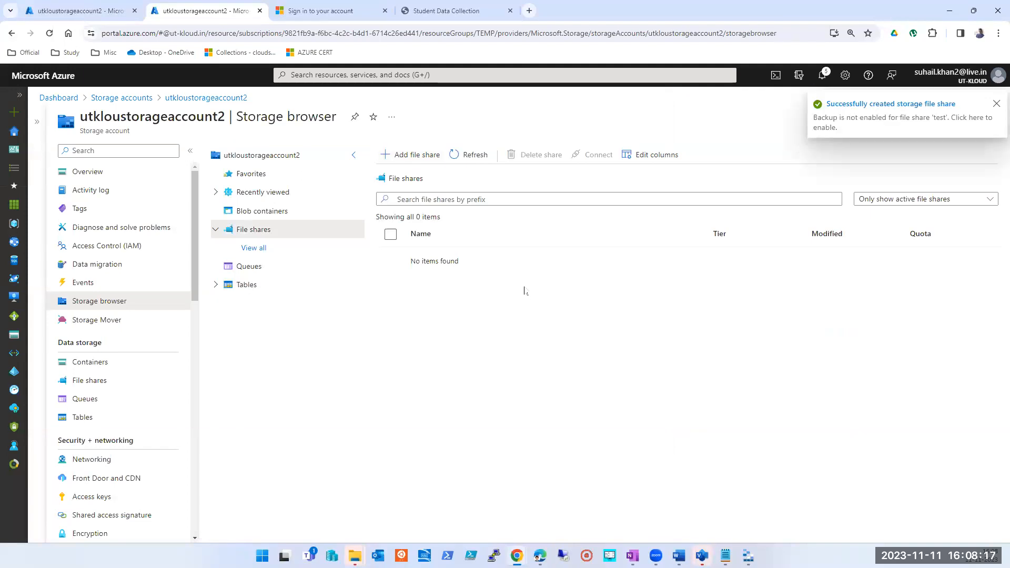
click(457, 155)
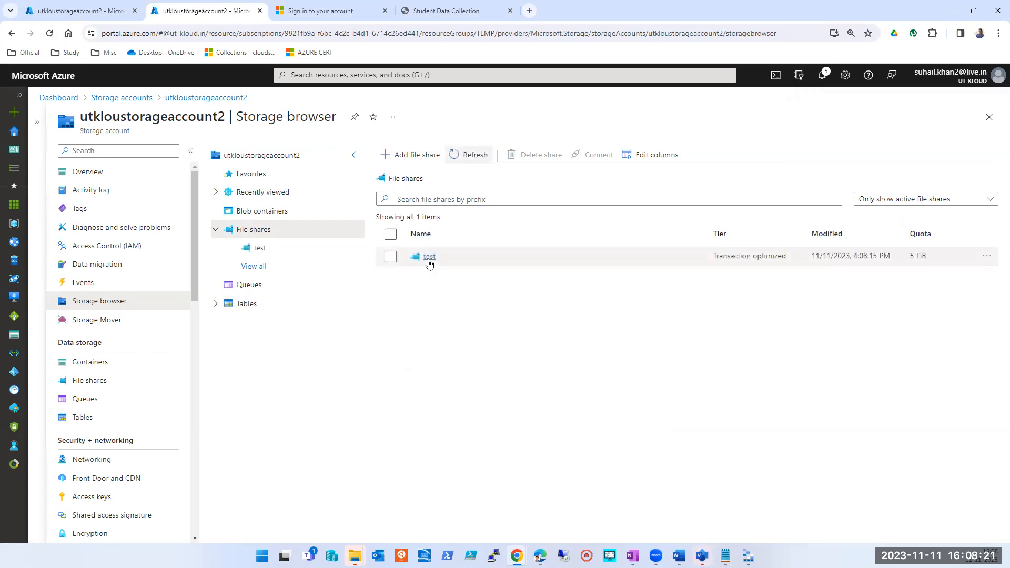
click(429, 257)
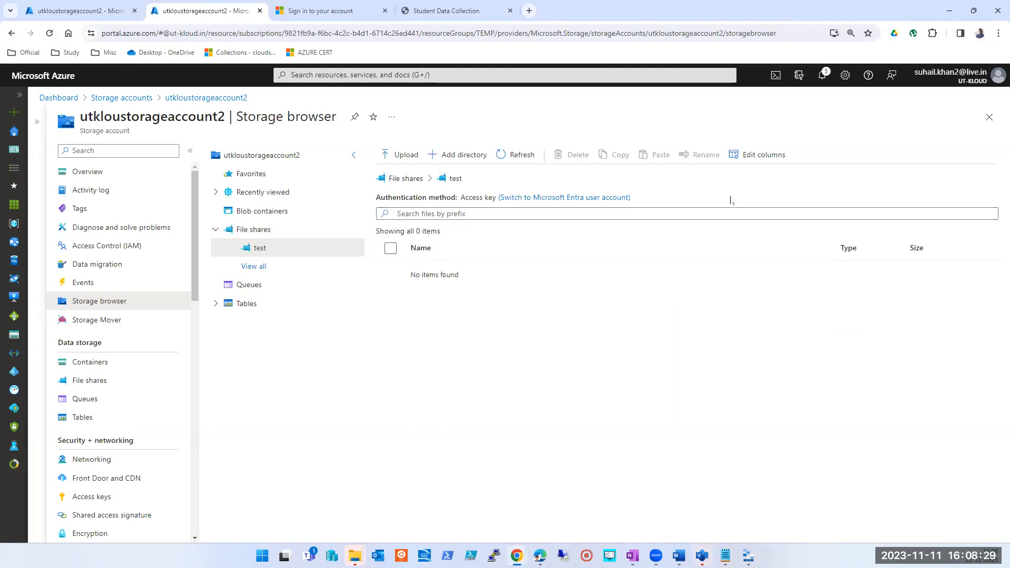
Leave the storage browser, open the File shares page of utkloustorageaccount2, and show the connection settings of the test share
click(990, 119)
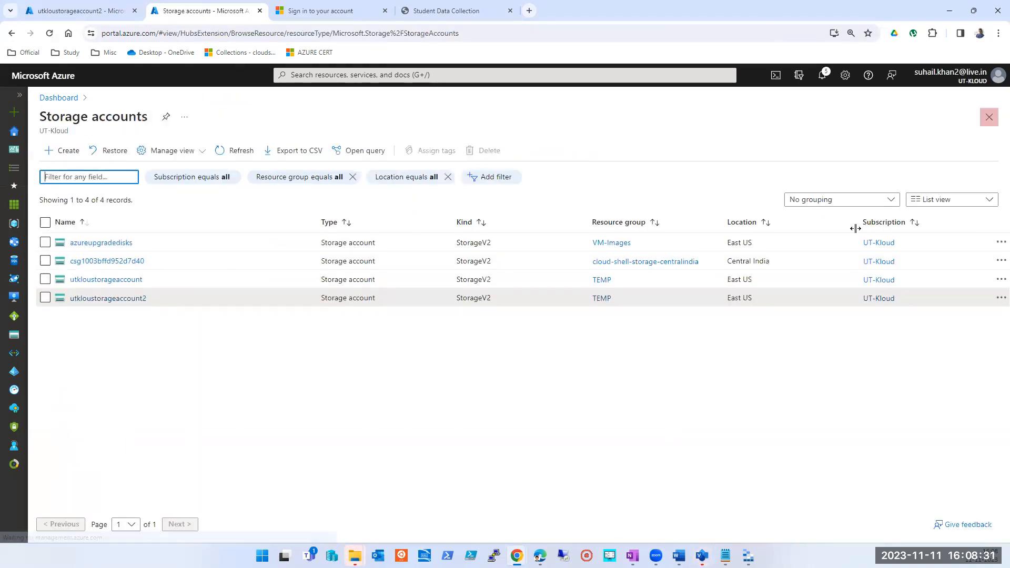
click(102, 298)
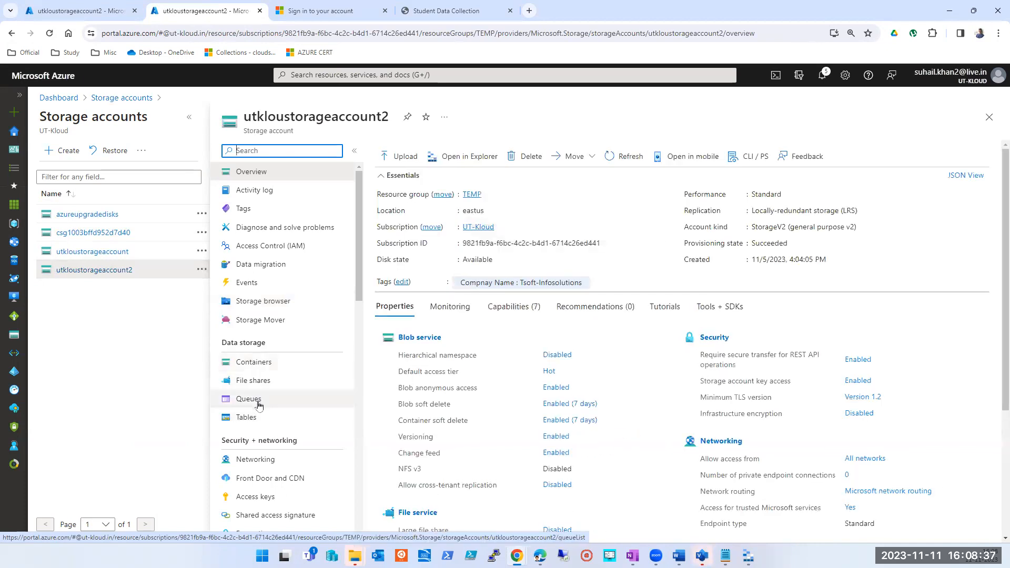
scroll(258, 403, down, 4)
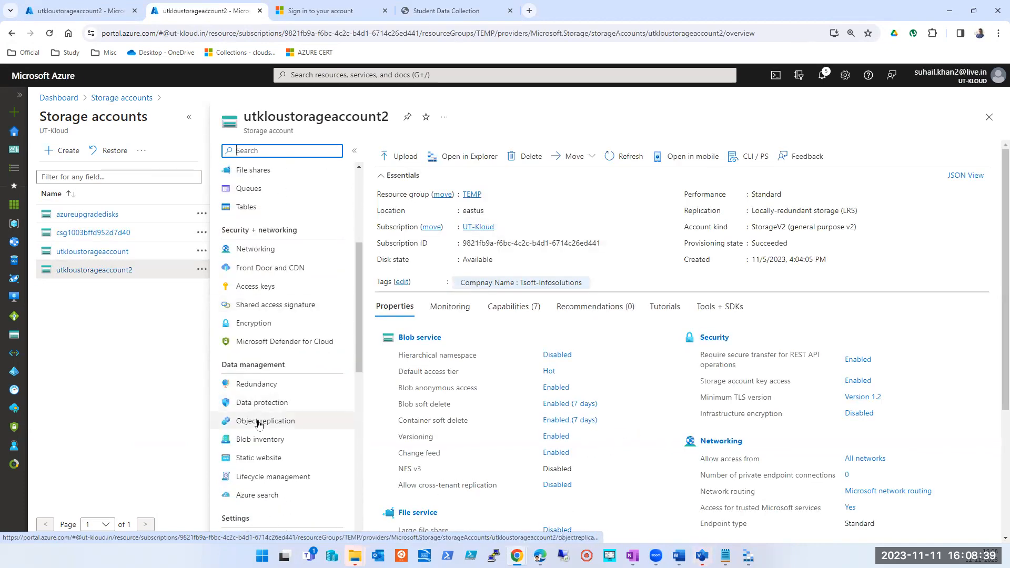
scroll(250, 324, up, 2)
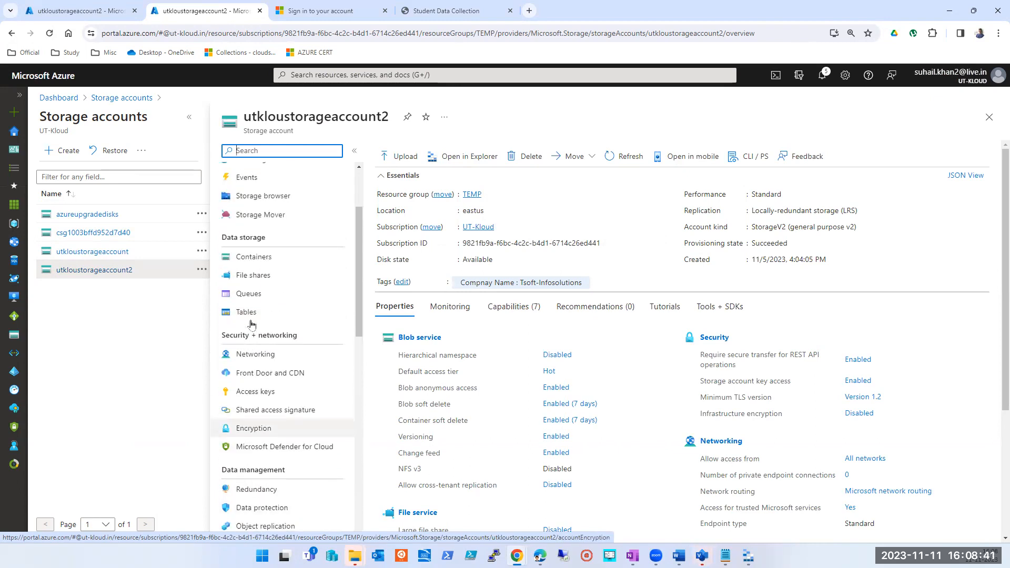
click(250, 279)
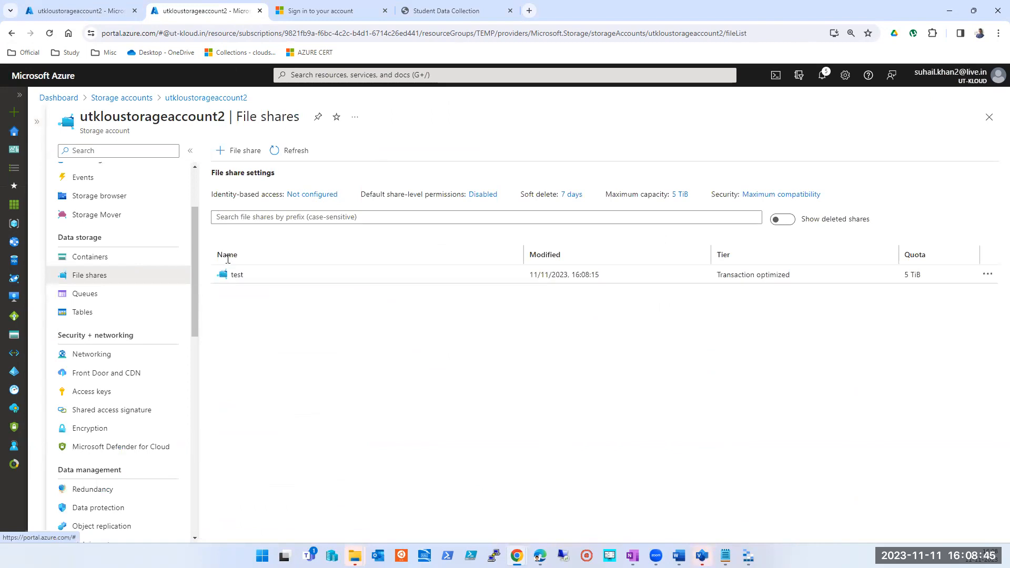
click(987, 275)
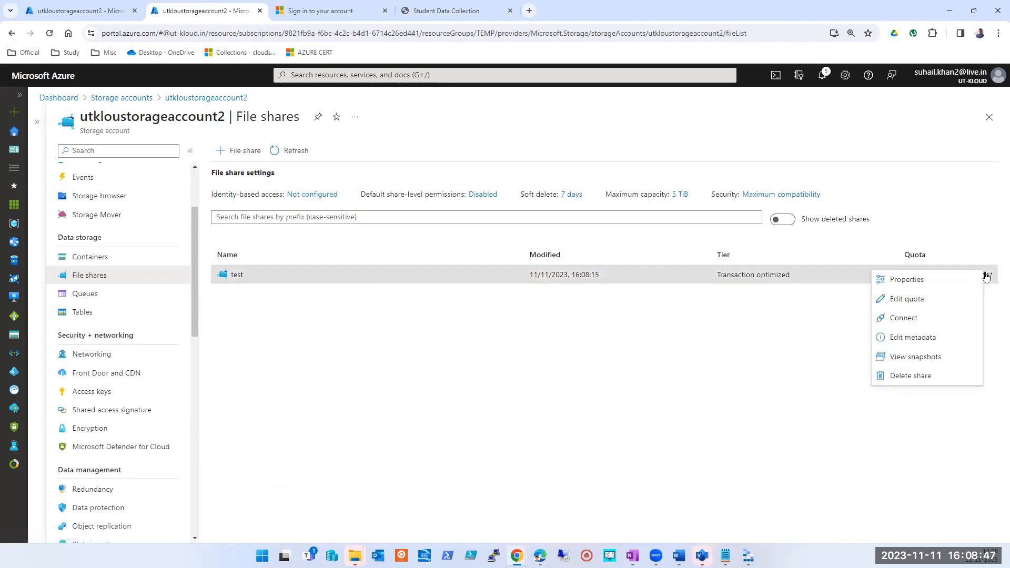
click(917, 320)
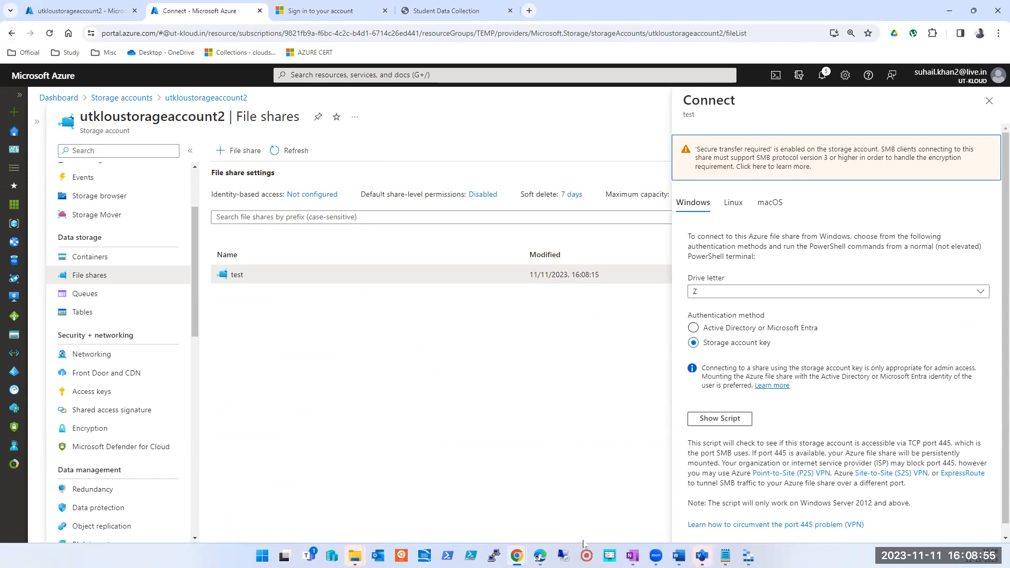
Switch to the This PC window in File Explorer to check the existing drives, and close the window
mouse_move(354, 555)
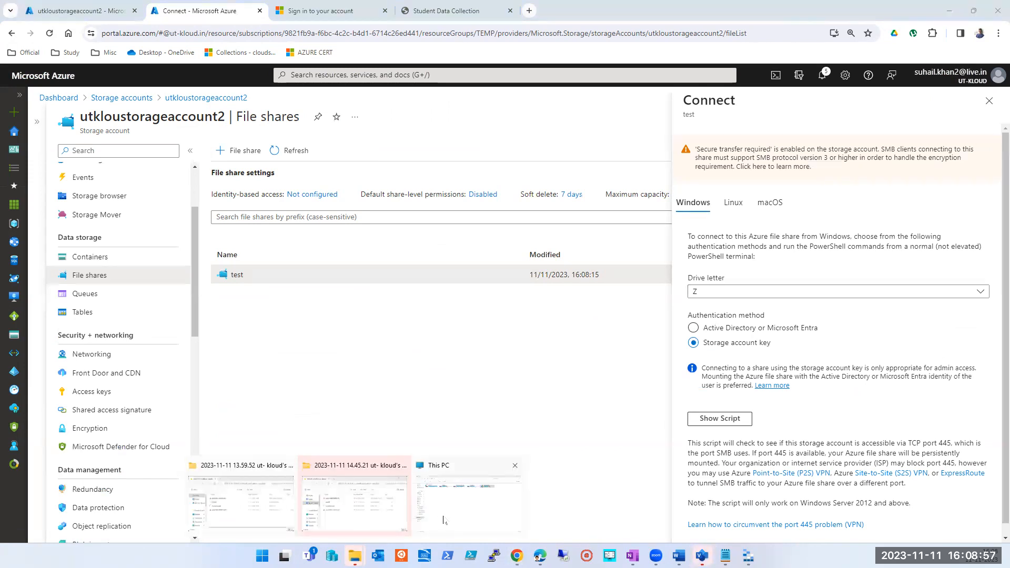
click(421, 505)
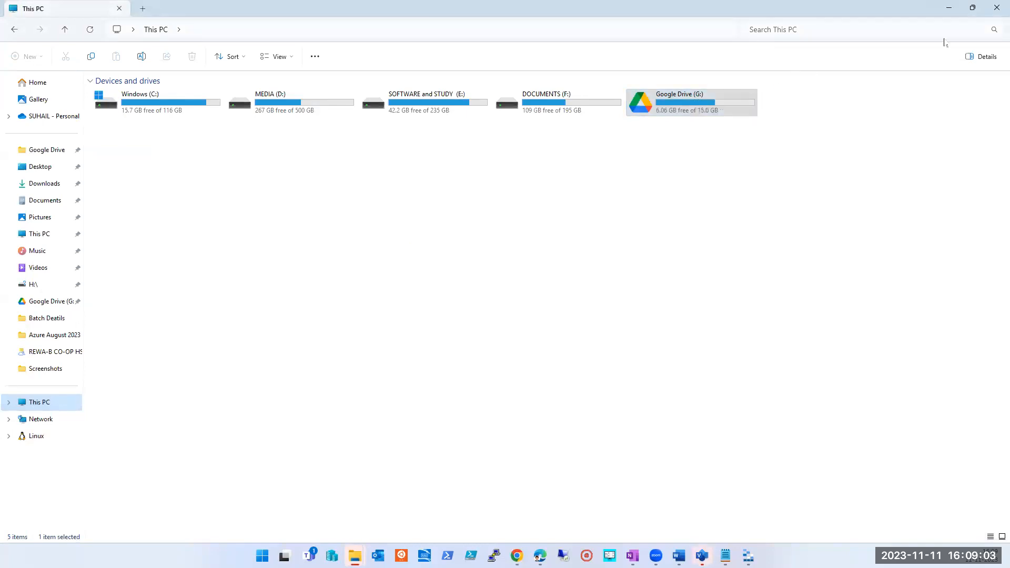
click(997, 8)
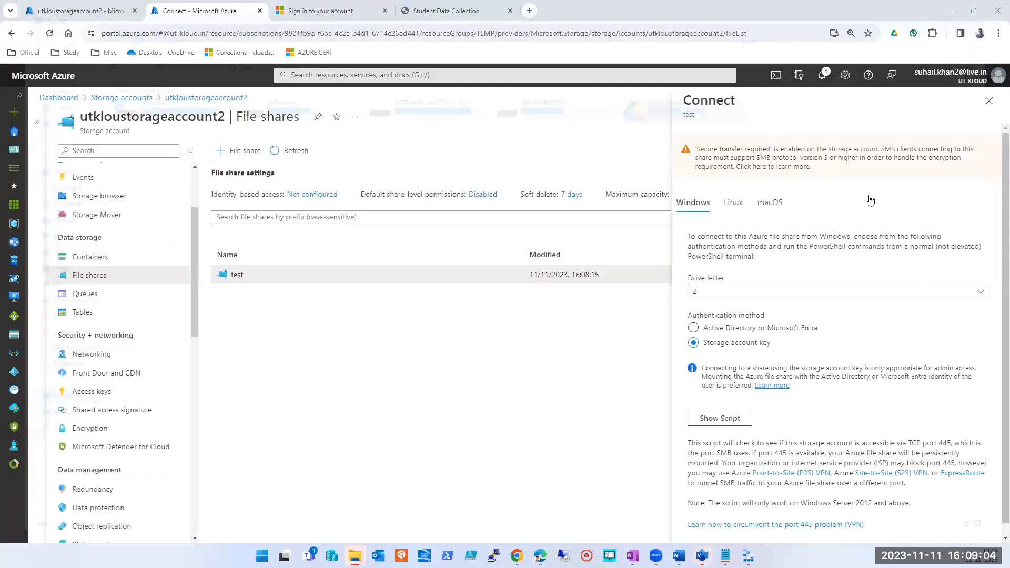
Set the test share's drive letter to T, show the Windows connection script with storage account key authentication, and copy it
click(779, 292)
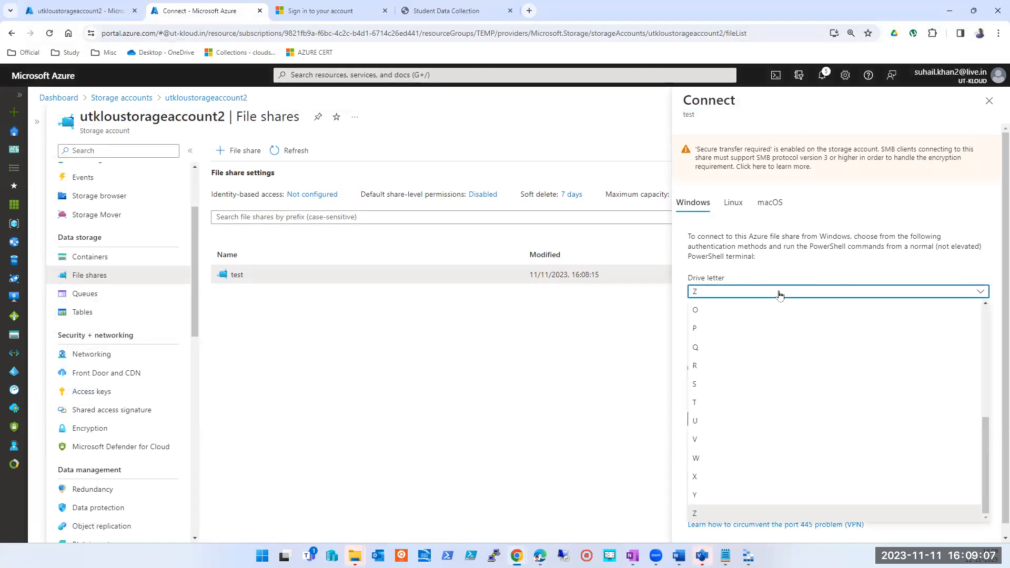
click(715, 419)
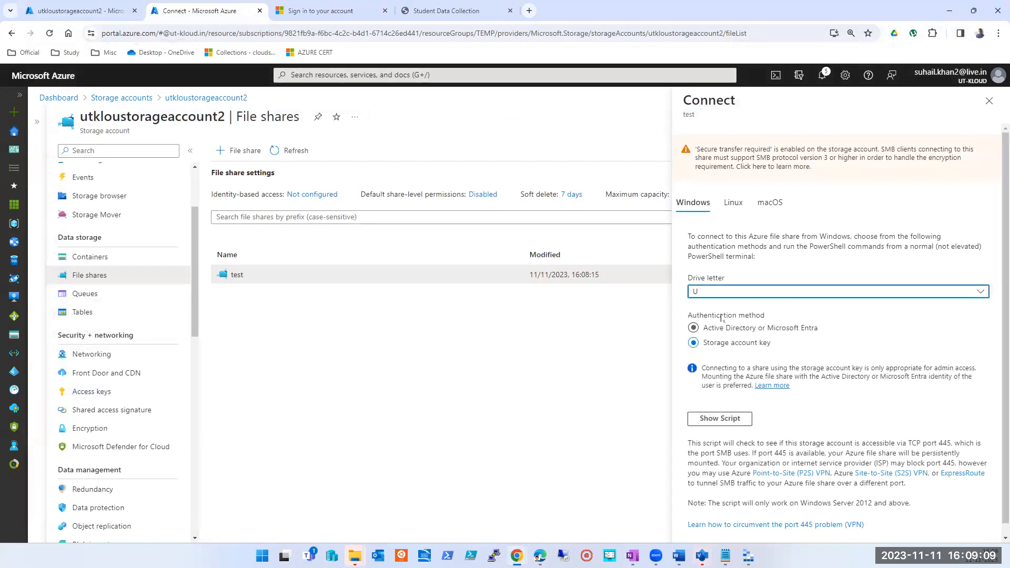
click(720, 294)
click(697, 402)
click(717, 419)
scroll(939, 465, down, 3)
click(982, 465)
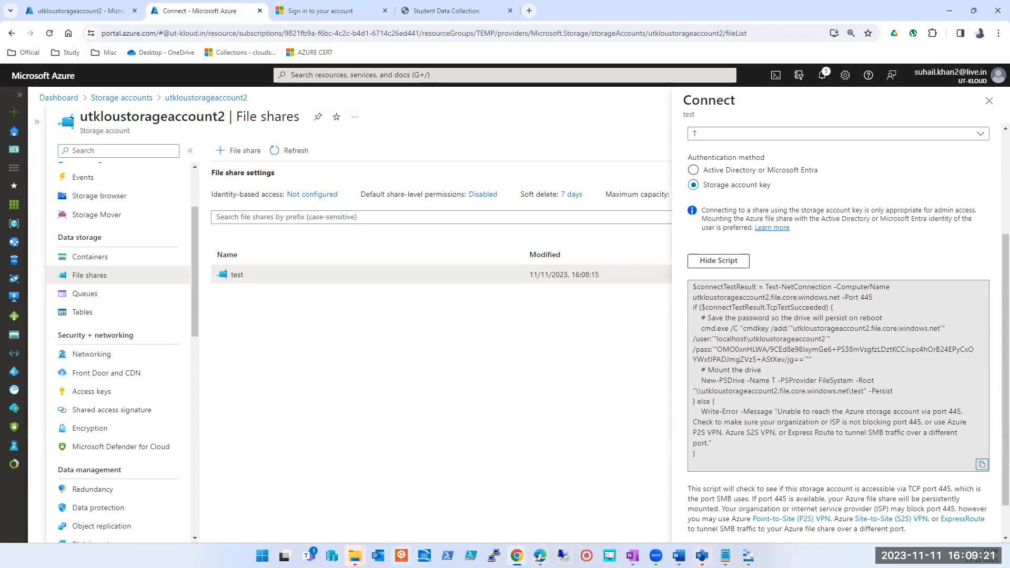
Switch to one of the open File Explorer windows
mouse_move(355, 556)
click(380, 507)
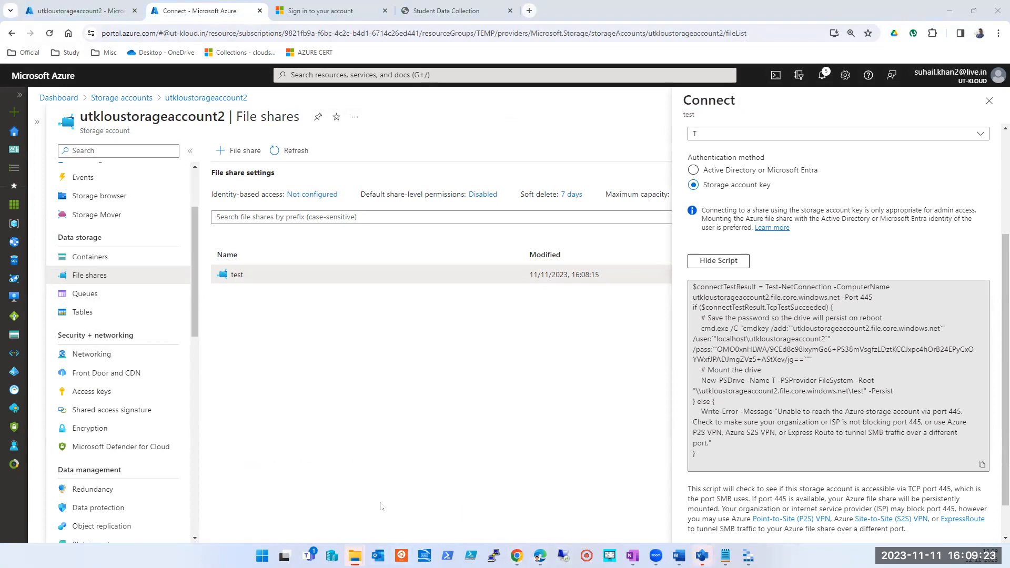